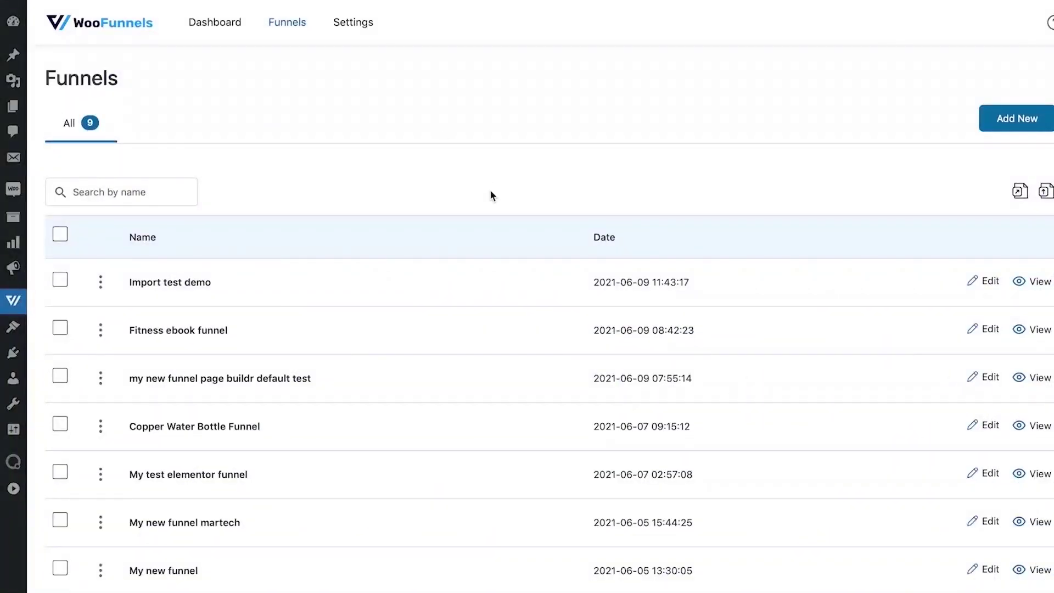
- Create a new funnel titled "My Oxygen Optin Funnel"
{"action": "scroll", "coordinate": [489, 189], "scroll_direction": "down", "scroll_amount": 2}
{"action": "scroll", "coordinate": [489, 190], "scroll_direction": "up", "scroll_amount": 2}
{"action": "left_click", "coordinate": [1024, 120]}
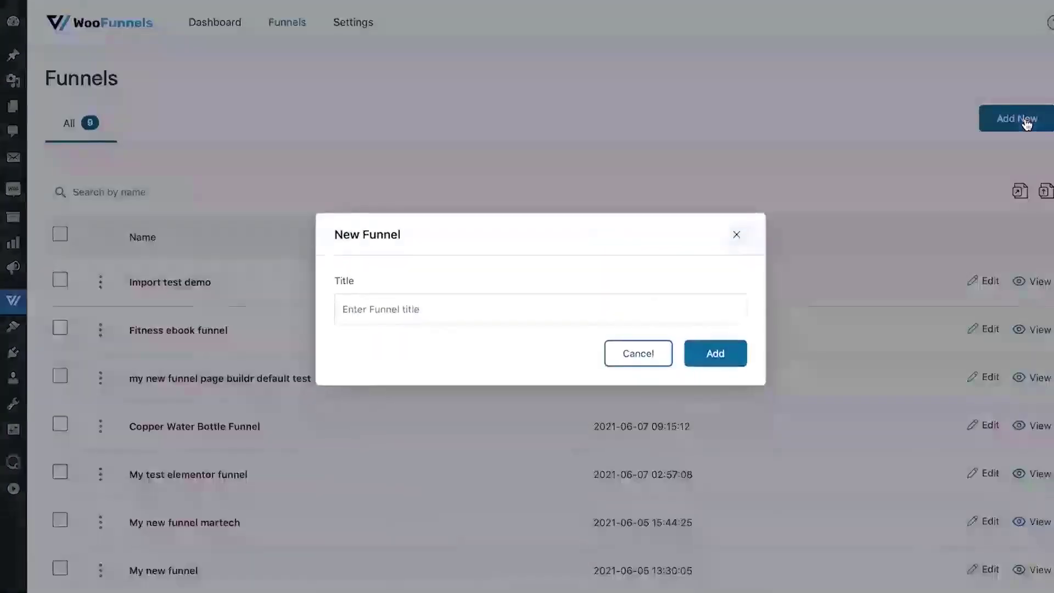
{"action": "left_click", "coordinate": [497, 302]}
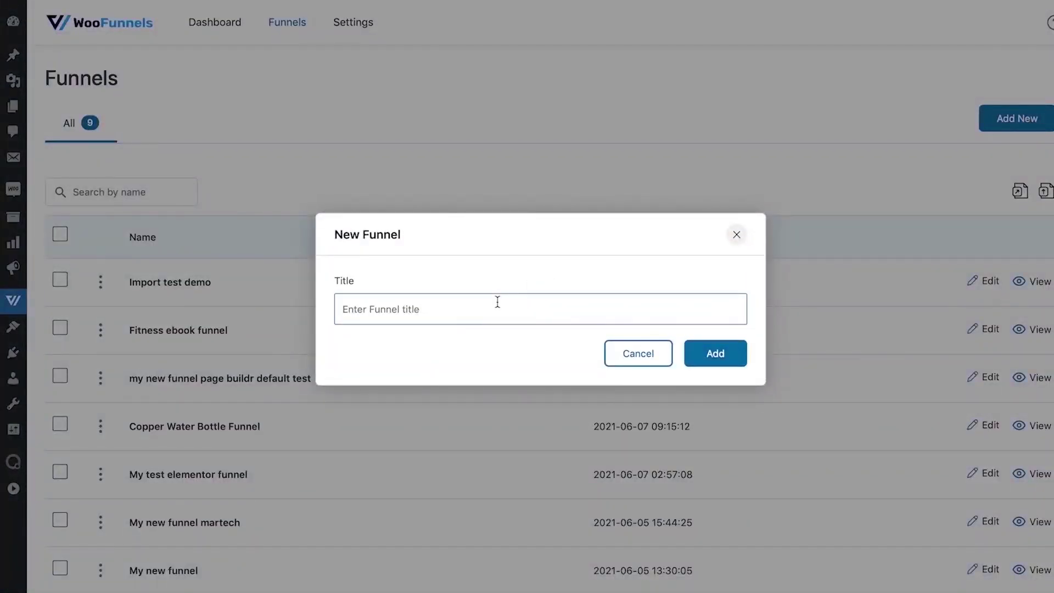
{"action": "type", "text": "My Oxygen Optin Funne"}
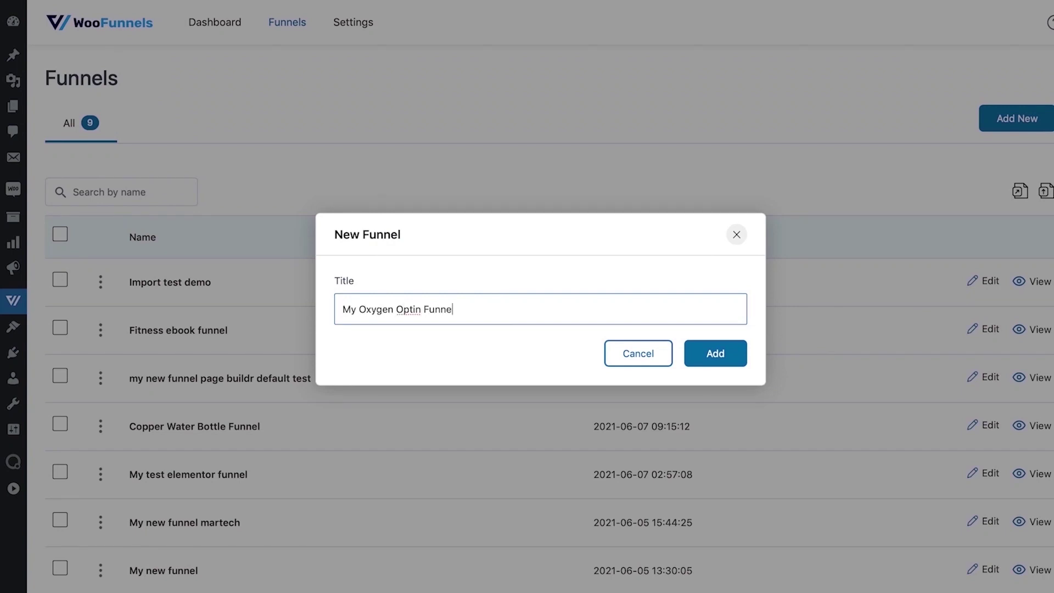
{"action": "type", "text": ";"}
{"action": "key", "text": "BackSpace"}
{"action": "left_click", "coordinate": [709, 354]}
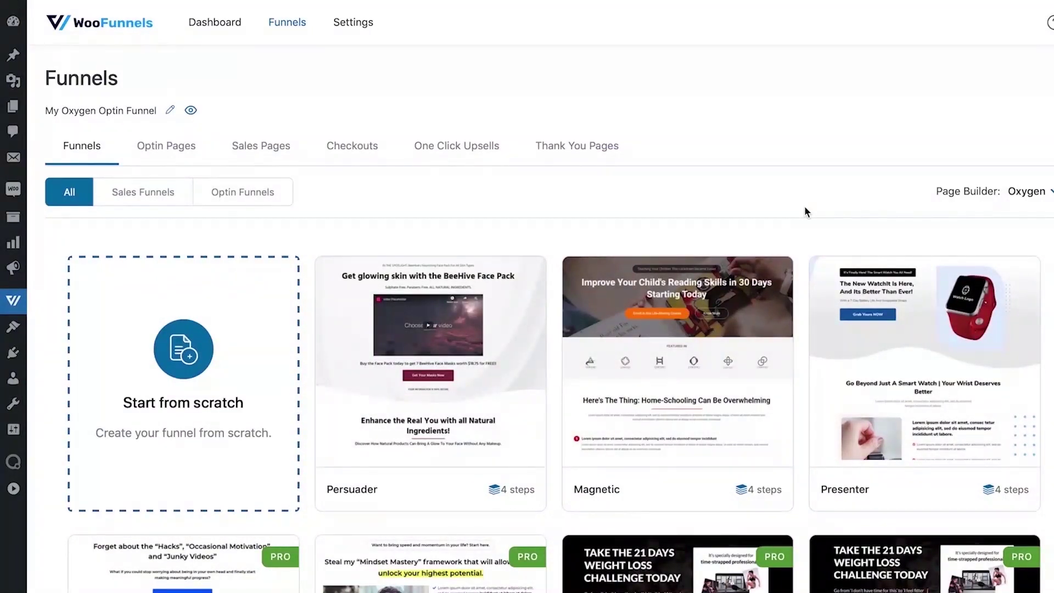
- Switch the funnel template library's page builder to Divi
{"action": "scroll", "coordinate": [804, 211], "scroll_direction": "down", "scroll_amount": 4}
{"action": "scroll", "coordinate": [805, 211], "scroll_direction": "up", "scroll_amount": 2}
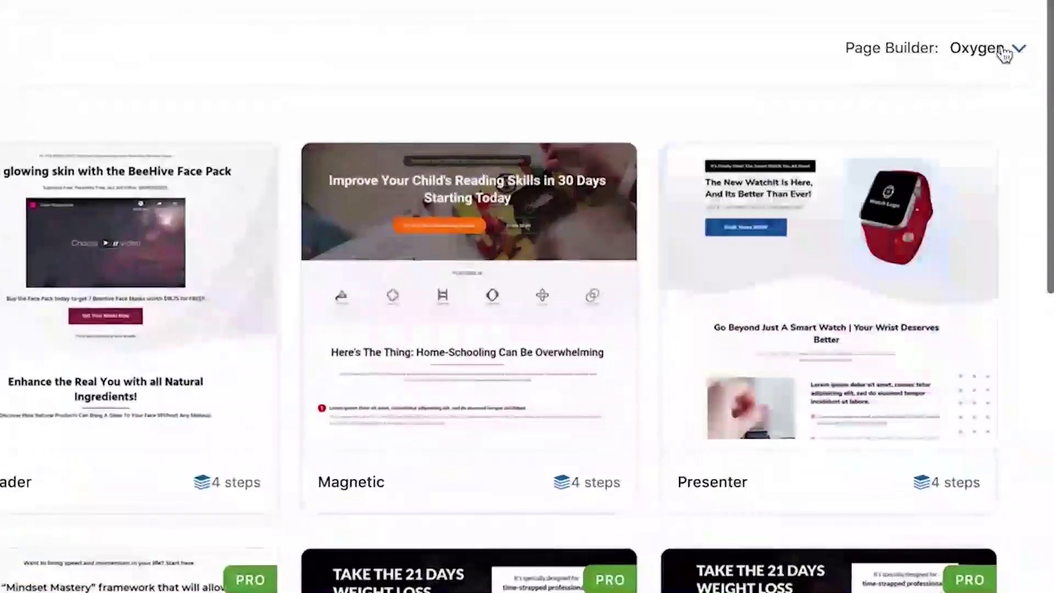
{"action": "left_click", "coordinate": [1047, 74]}
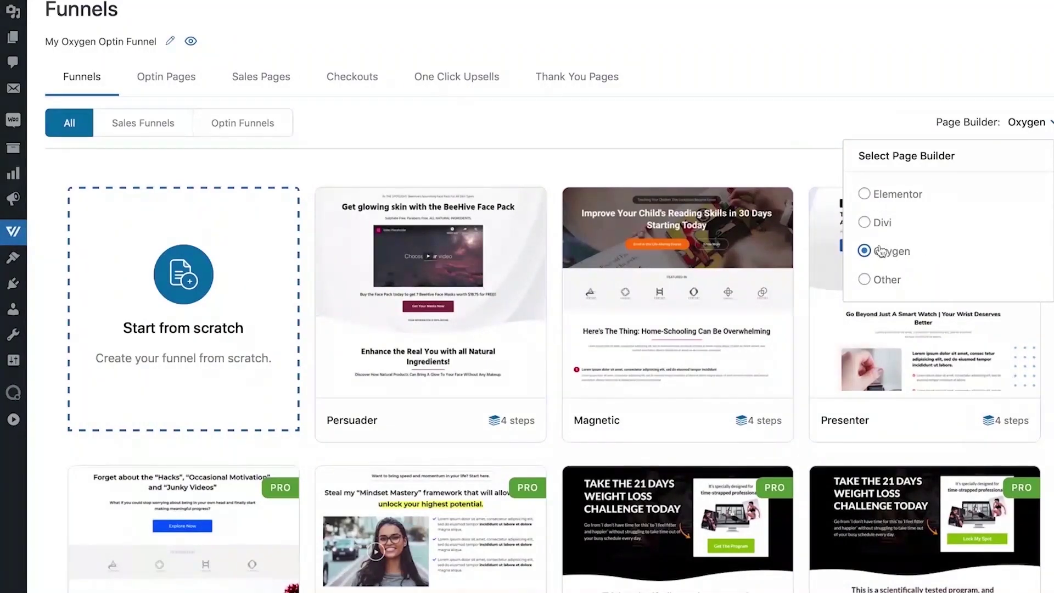
{"action": "left_click", "coordinate": [878, 220]}
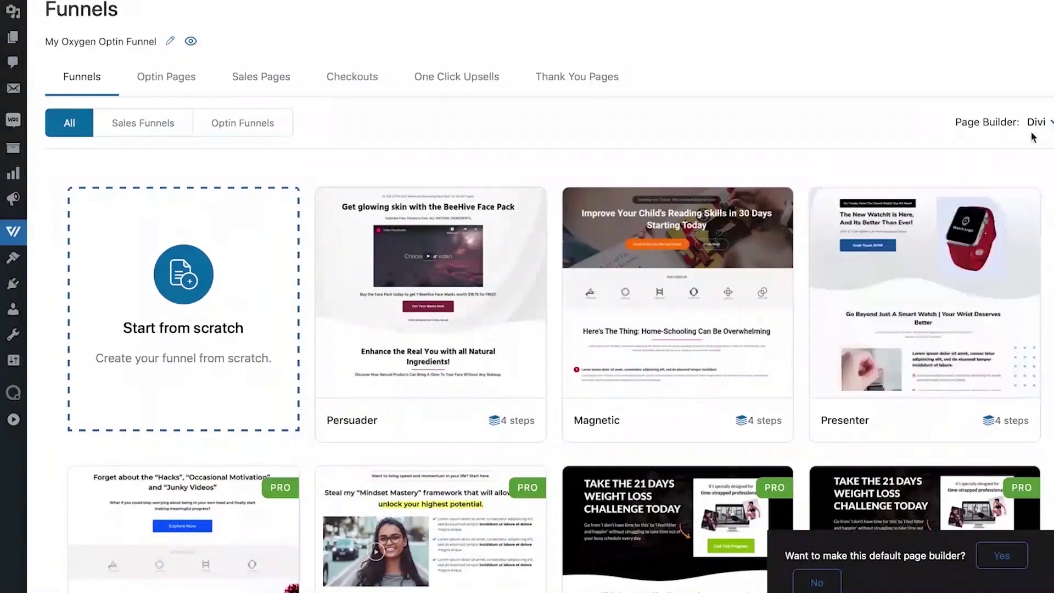
- Select Oxygen as the template library's page builder and accept it as the default page builder
{"action": "left_click", "coordinate": [1039, 123]}
{"action": "left_click", "coordinate": [881, 253]}
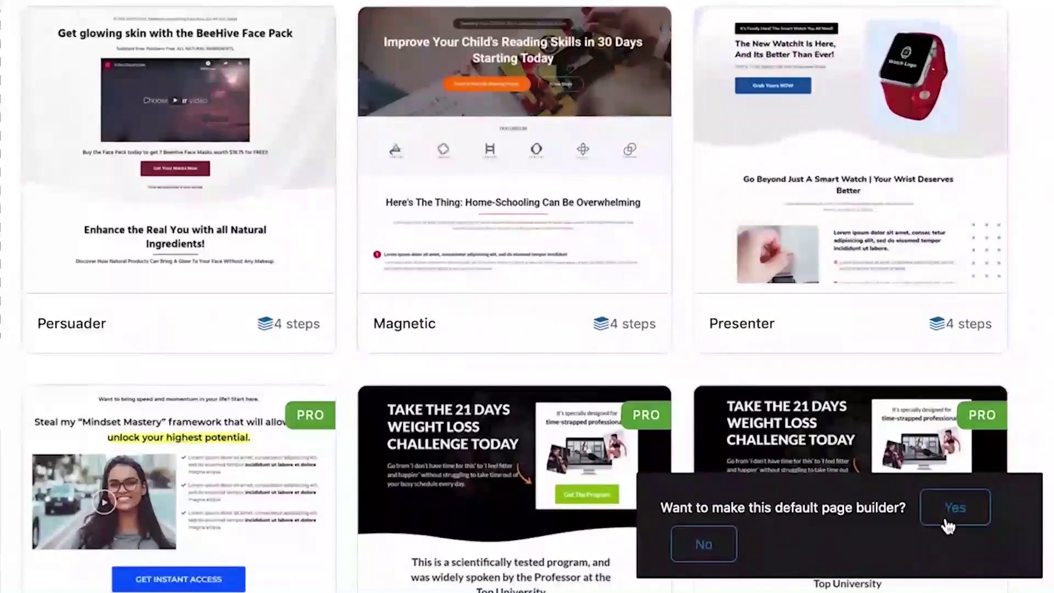
{"action": "left_click", "coordinate": [947, 524]}
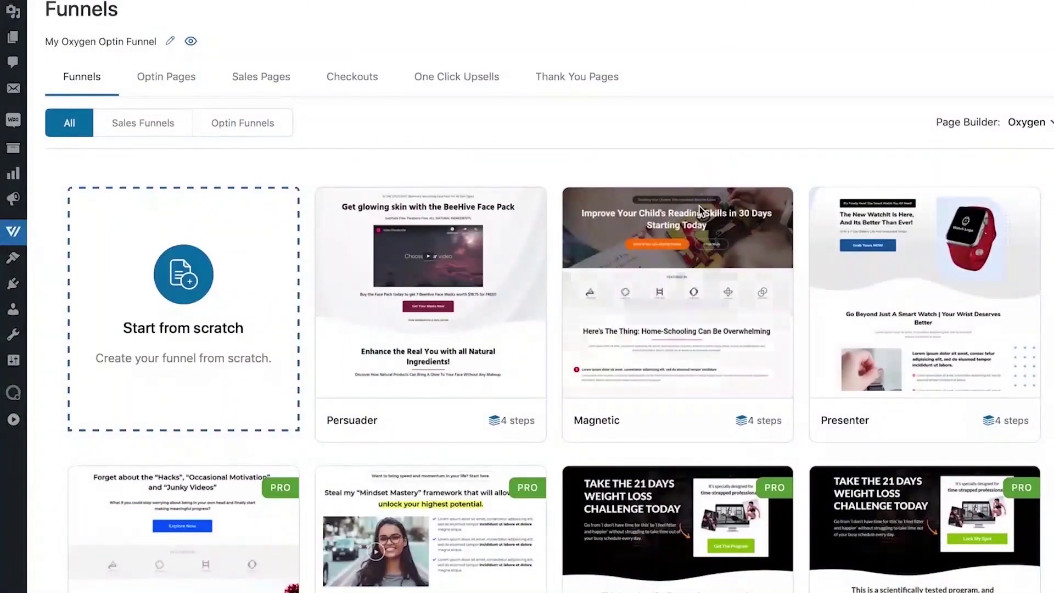
- Browse all the Oxygen funnel templates and show only the sales funnels
{"action": "scroll", "coordinate": [589, 423], "scroll_direction": "down", "scroll_amount": 10}
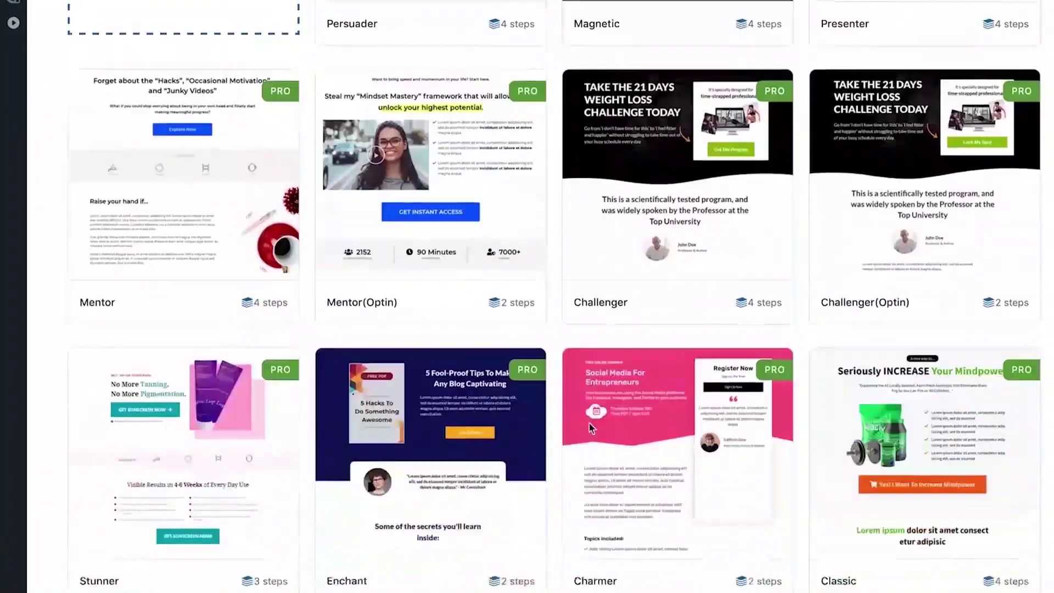
{"action": "scroll", "coordinate": [588, 425], "scroll_direction": "down", "scroll_amount": 2}
{"action": "scroll", "coordinate": [277, 228], "scroll_direction": "up", "scroll_amount": 13}
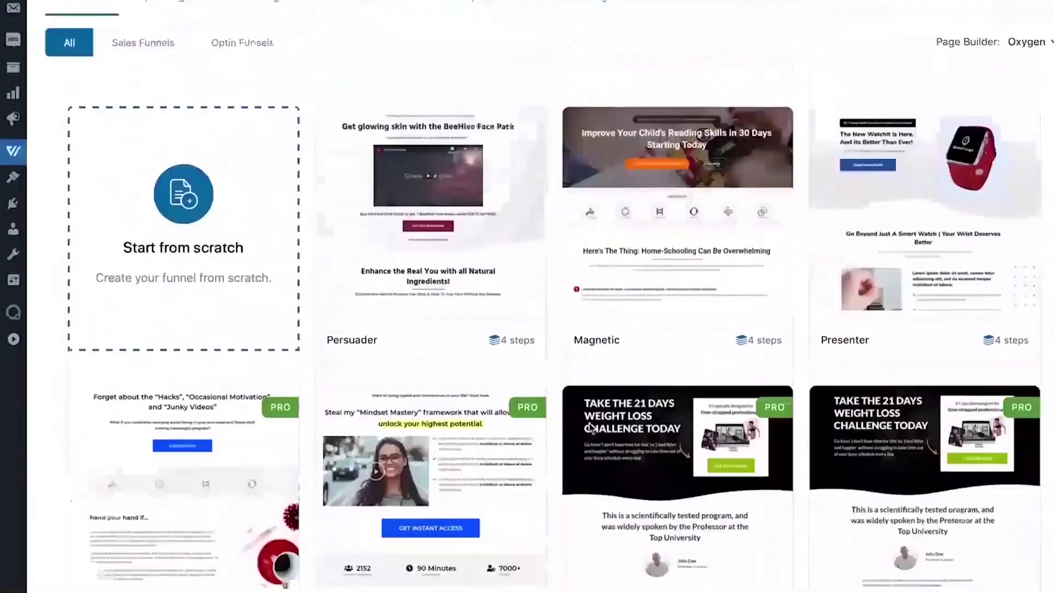
{"action": "left_click", "coordinate": [126, 170]}
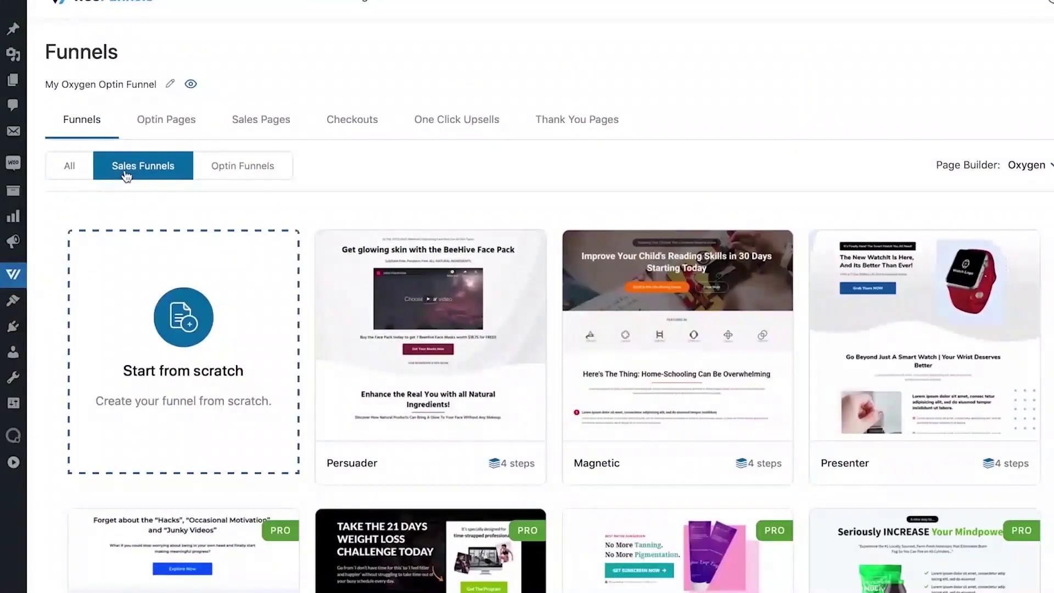
- Filter the templates to optin funnels and import the Allure(Optin) template into the funnel
{"action": "left_click", "coordinate": [258, 174]}
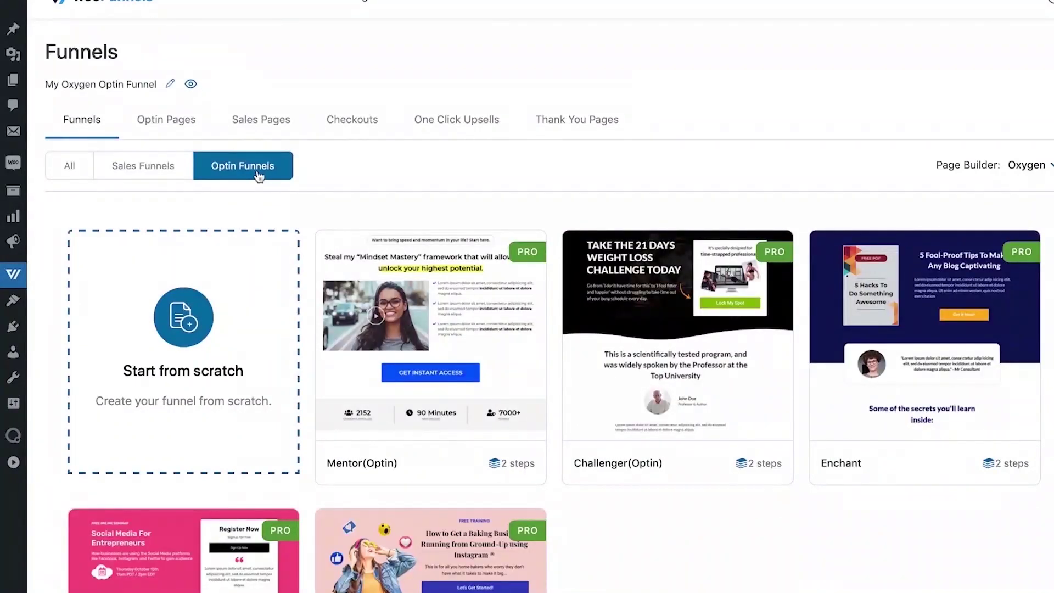
{"action": "scroll", "coordinate": [363, 179], "scroll_direction": "down", "scroll_amount": 4}
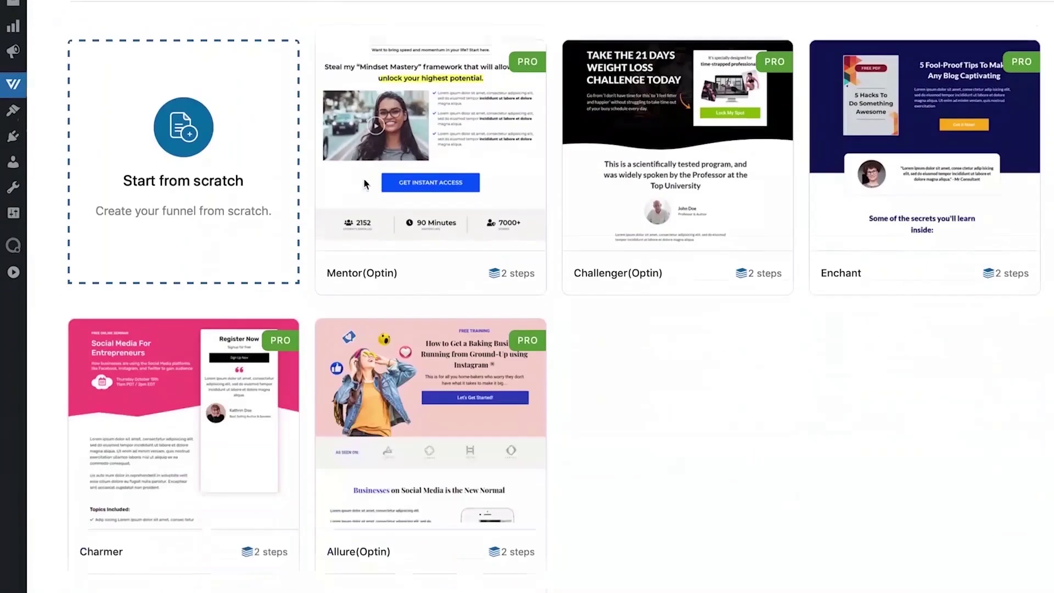
{"action": "scroll", "coordinate": [364, 179], "scroll_direction": "up", "scroll_amount": 3}
{"action": "scroll", "coordinate": [364, 181], "scroll_direction": "up", "scroll_amount": 1}
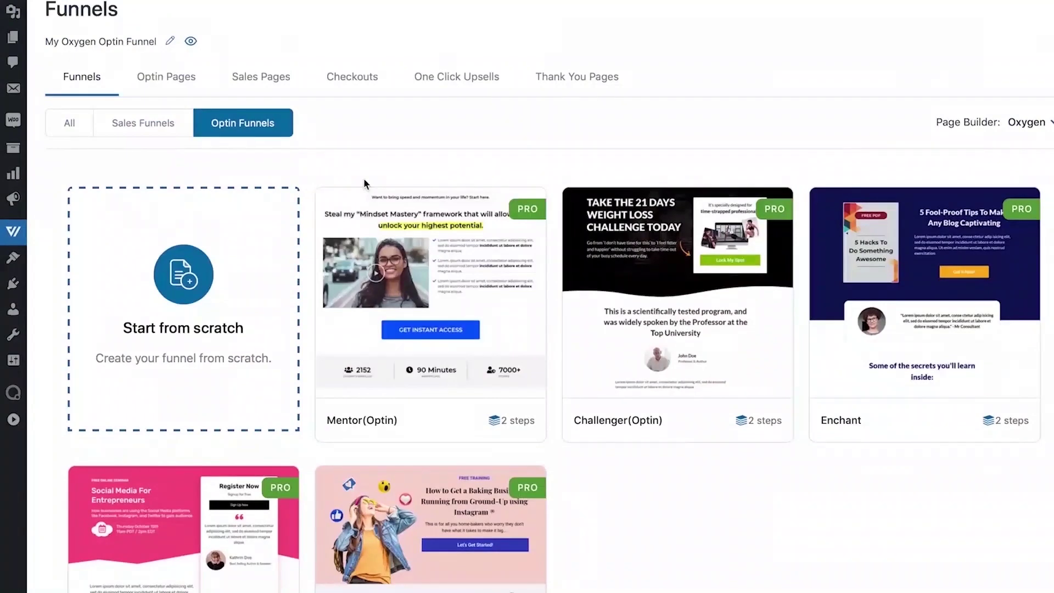
{"action": "scroll", "coordinate": [394, 279], "scroll_direction": "down", "scroll_amount": 1}
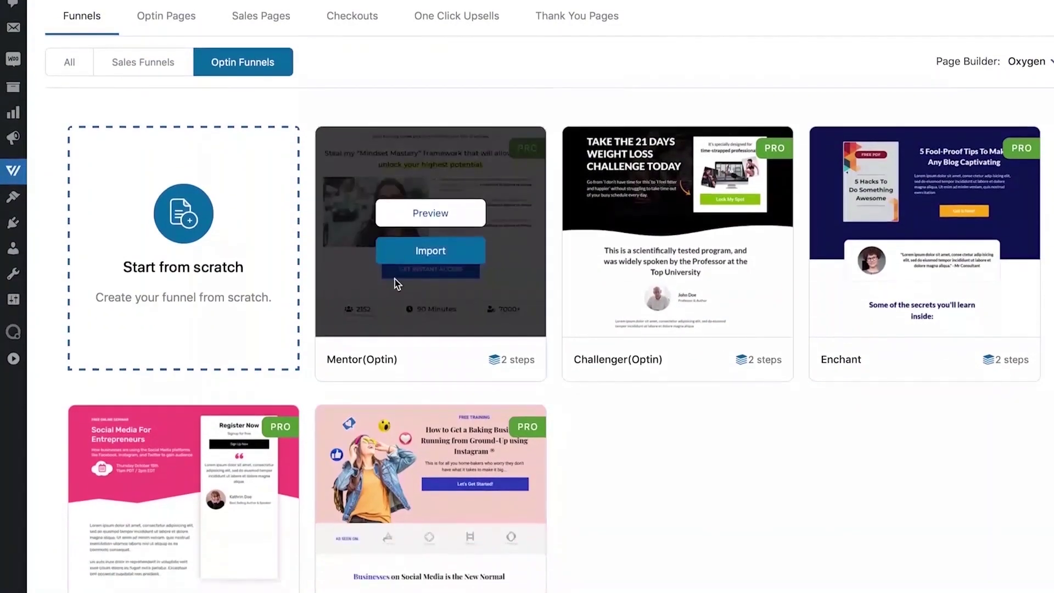
{"action": "scroll", "coordinate": [398, 479], "scroll_direction": "down", "scroll_amount": 2}
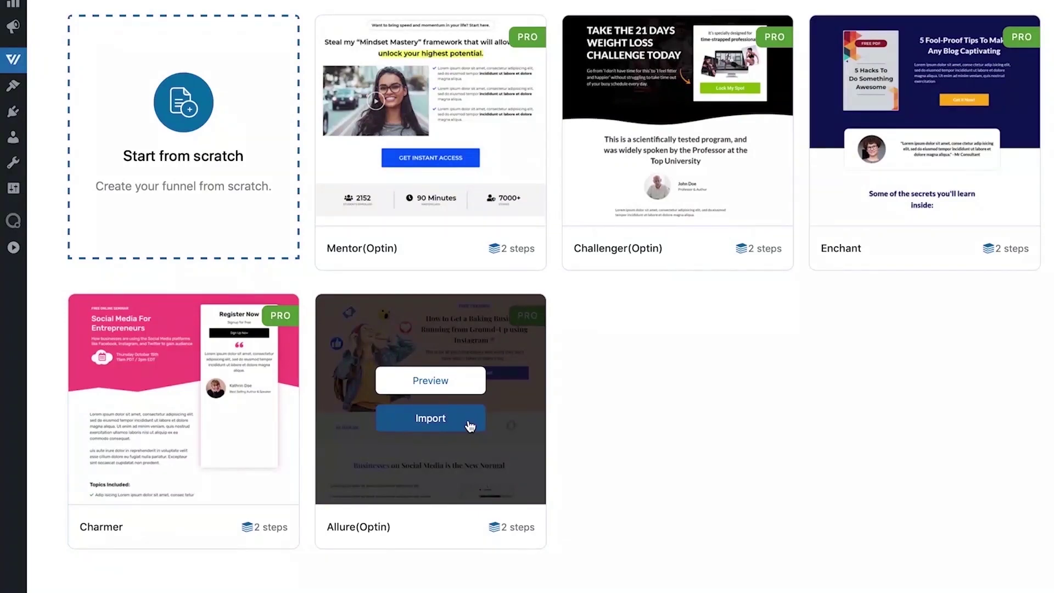
{"action": "scroll", "coordinate": [469, 427], "scroll_direction": "up", "scroll_amount": 3}
{"action": "scroll", "coordinate": [412, 236], "scroll_direction": "down", "scroll_amount": 3}
{"action": "left_click", "coordinate": [407, 406]}
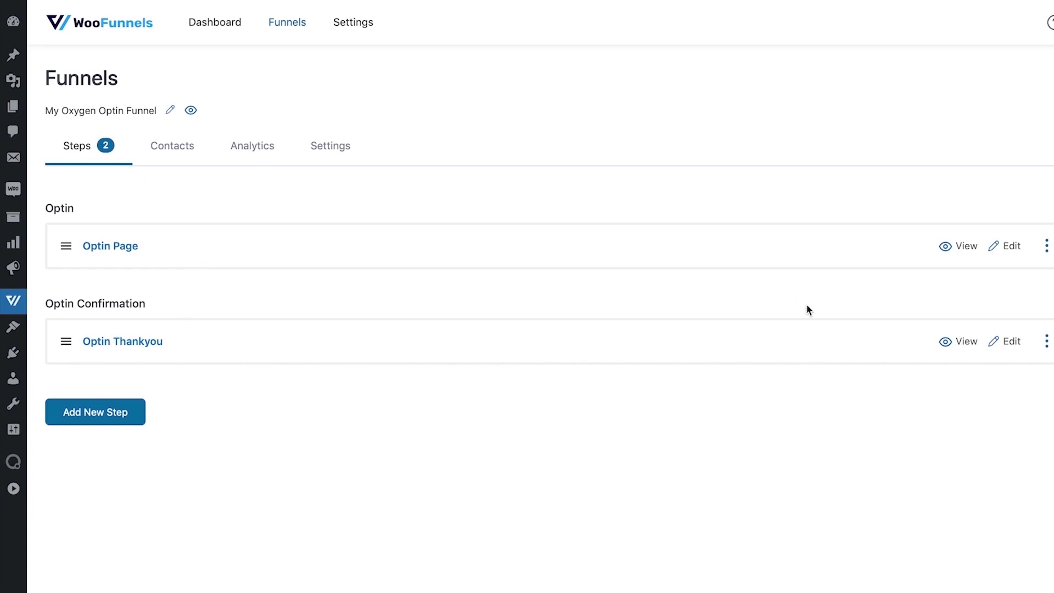
- Open the Optin Page step in the Oxygen editor and select the optin form on the page
{"action": "left_click", "coordinate": [1007, 247]}
{"action": "scroll", "coordinate": [574, 302], "scroll_direction": "down", "scroll_amount": 2}
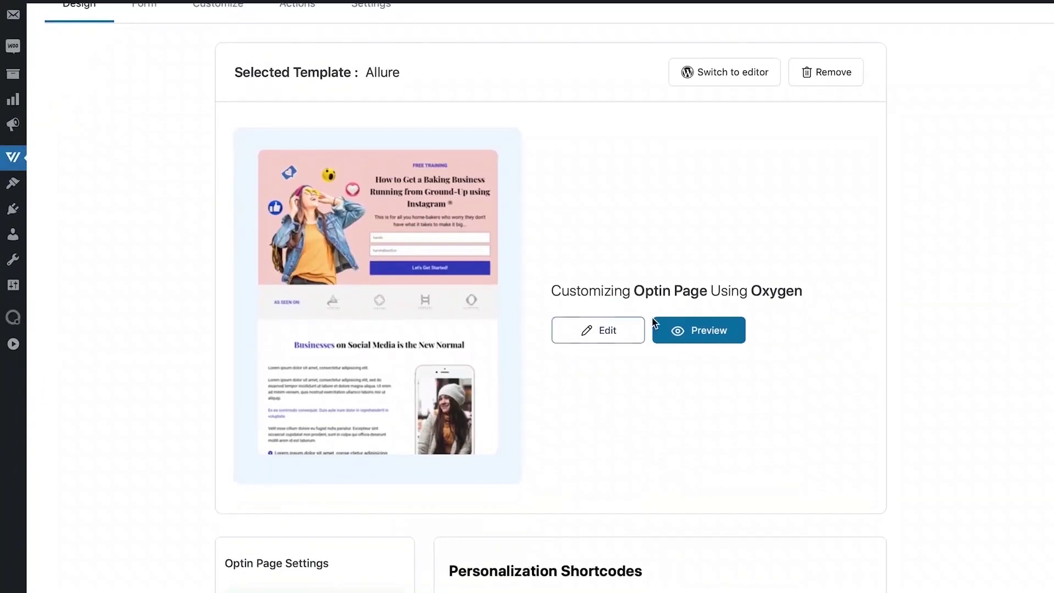
{"action": "left_click", "coordinate": [591, 334]}
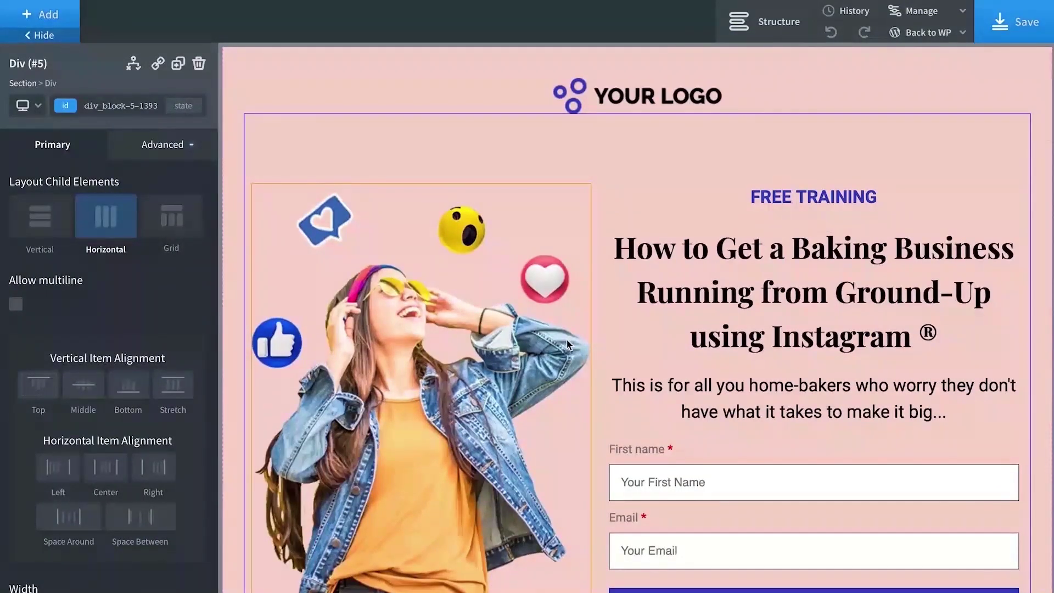
{"action": "scroll", "coordinate": [670, 386], "scroll_direction": "down", "scroll_amount": 1}
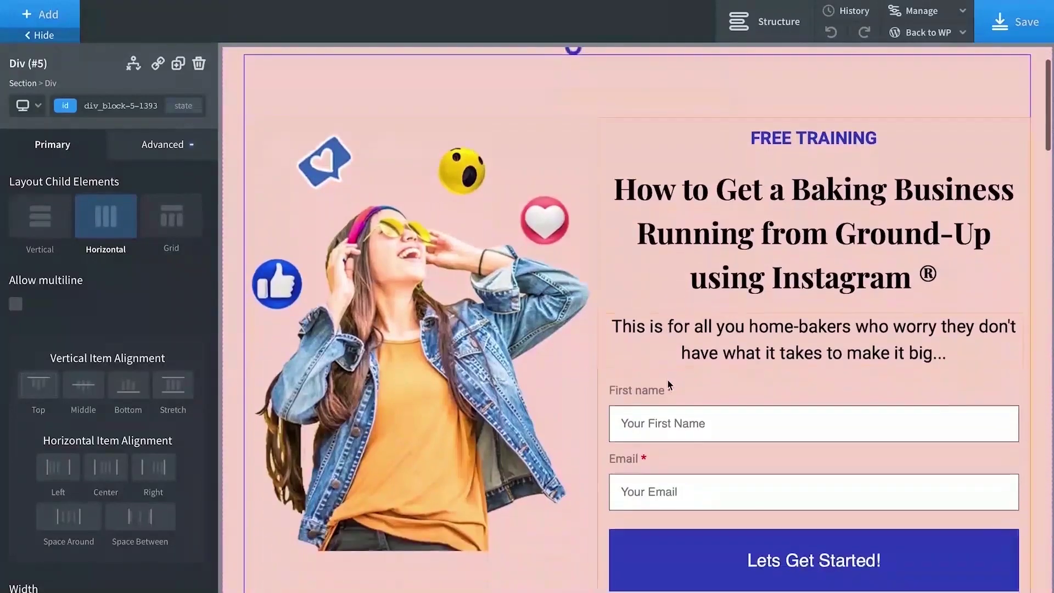
{"action": "scroll", "coordinate": [696, 335], "scroll_direction": "down", "scroll_amount": 1}
{"action": "left_click", "coordinate": [696, 337]}
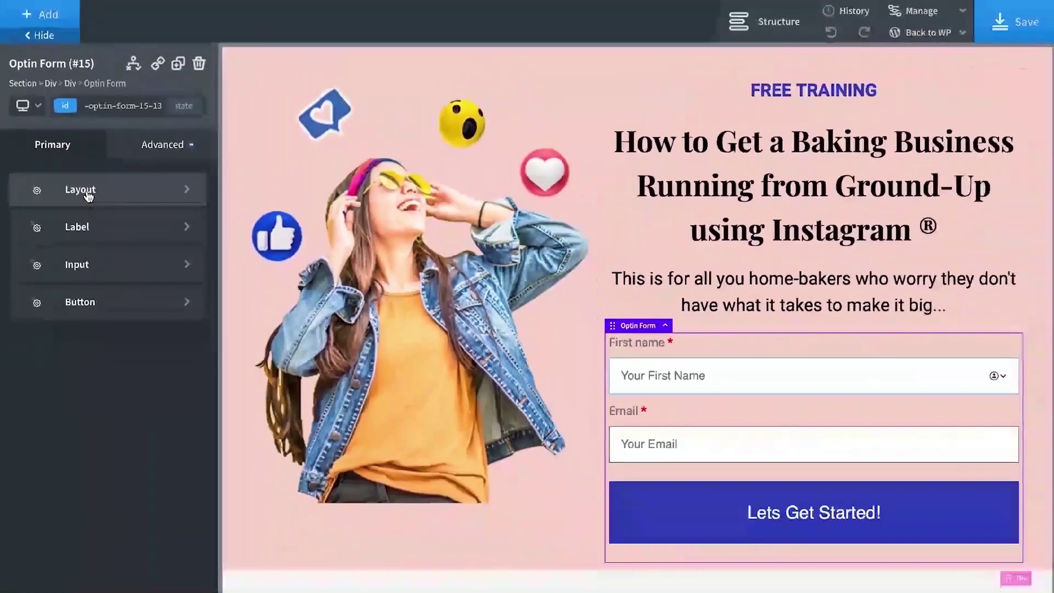
- Examine the optin form's layout options for the First Name and Email field widths
{"action": "left_click", "coordinate": [132, 218]}
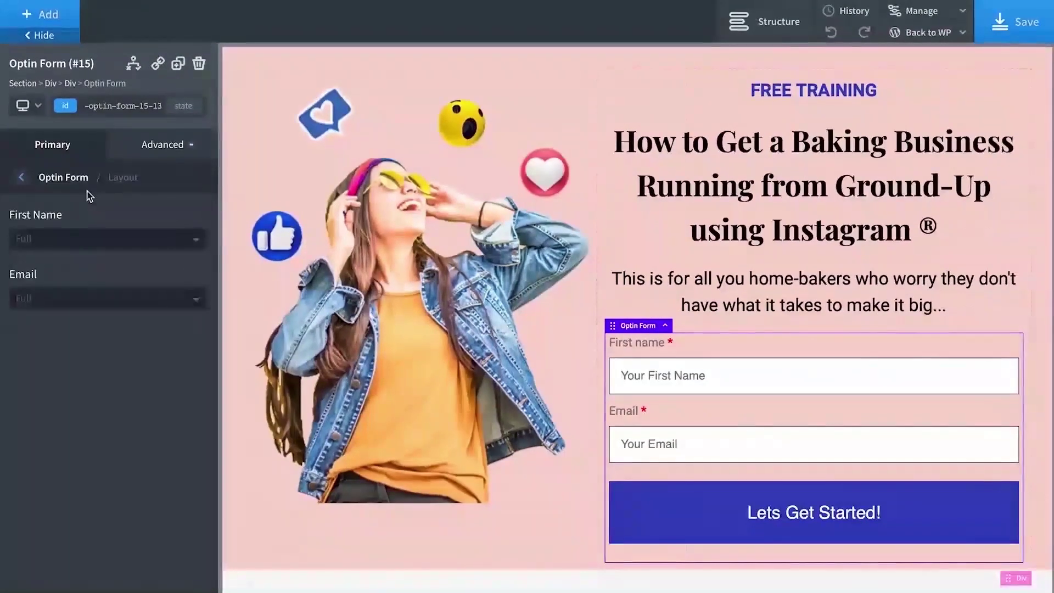
{"action": "left_click", "coordinate": [125, 241]}
{"action": "left_click", "coordinate": [122, 247]}
{"action": "left_click", "coordinate": [21, 177]}
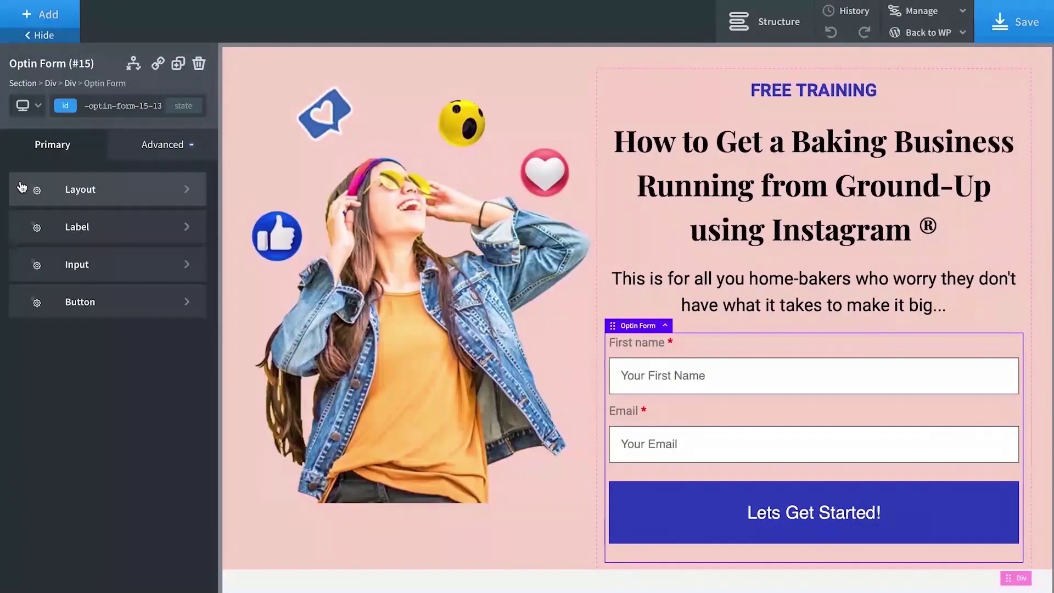
- Hide the optin form's field labels and show them again in the label settings
{"action": "left_click", "coordinate": [92, 233]}
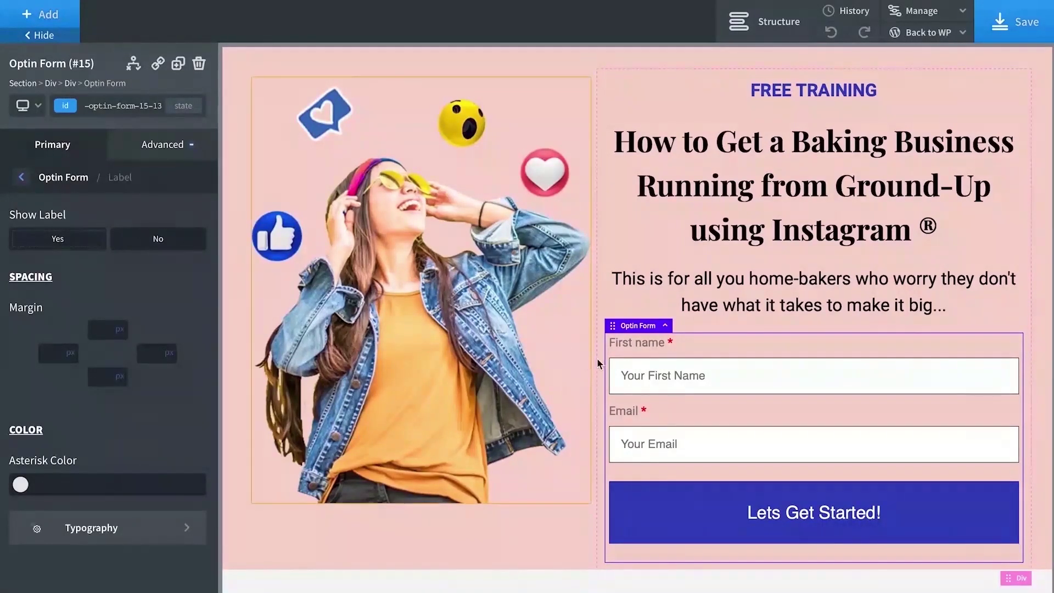
{"action": "left_click", "coordinate": [157, 240]}
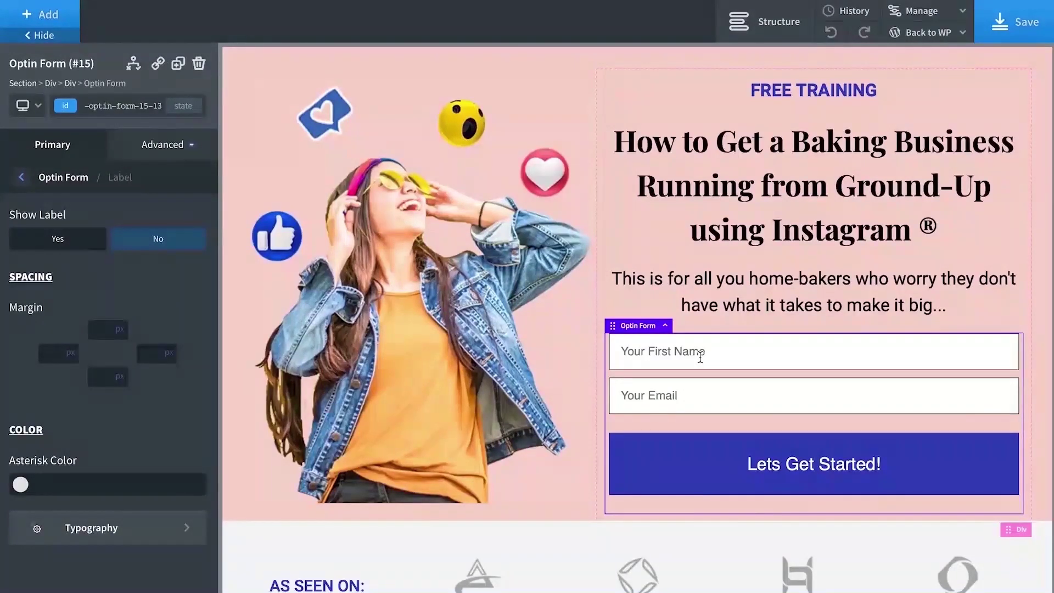
{"action": "left_click", "coordinate": [60, 241]}
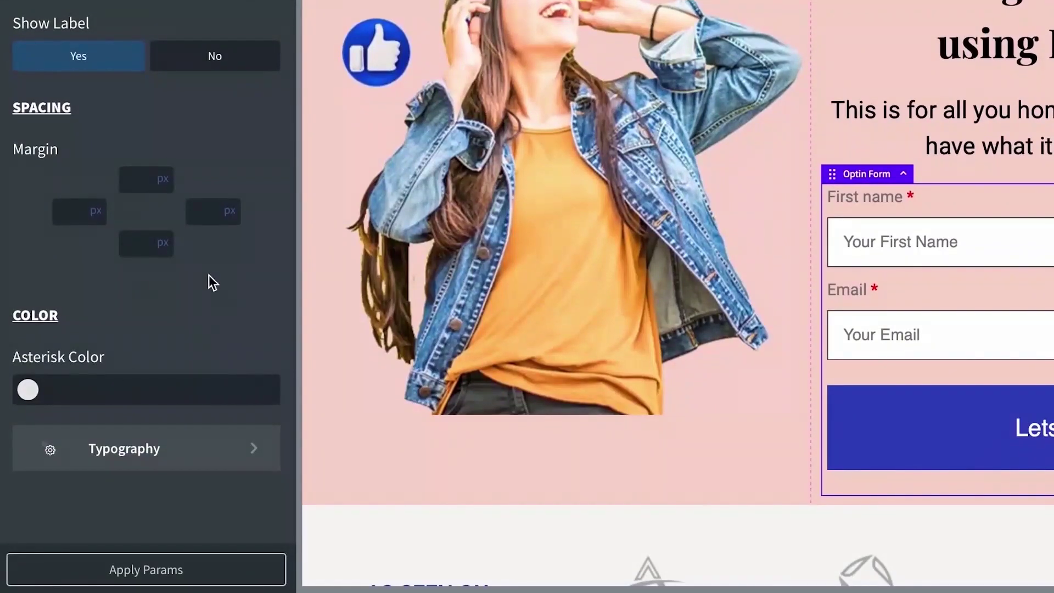
- Check the label's asterisk color and margin options, and hide the optin form's field labels
{"action": "left_click", "coordinate": [26, 390]}
{"action": "scroll", "coordinate": [84, 393], "scroll_direction": "down", "scroll_amount": 1}
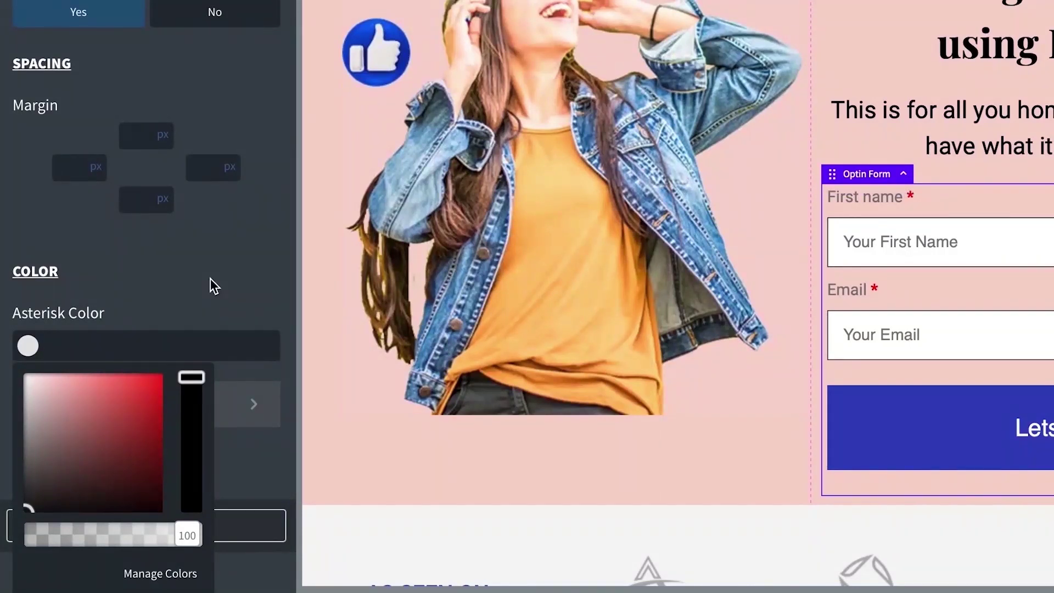
{"action": "left_click", "coordinate": [210, 279]}
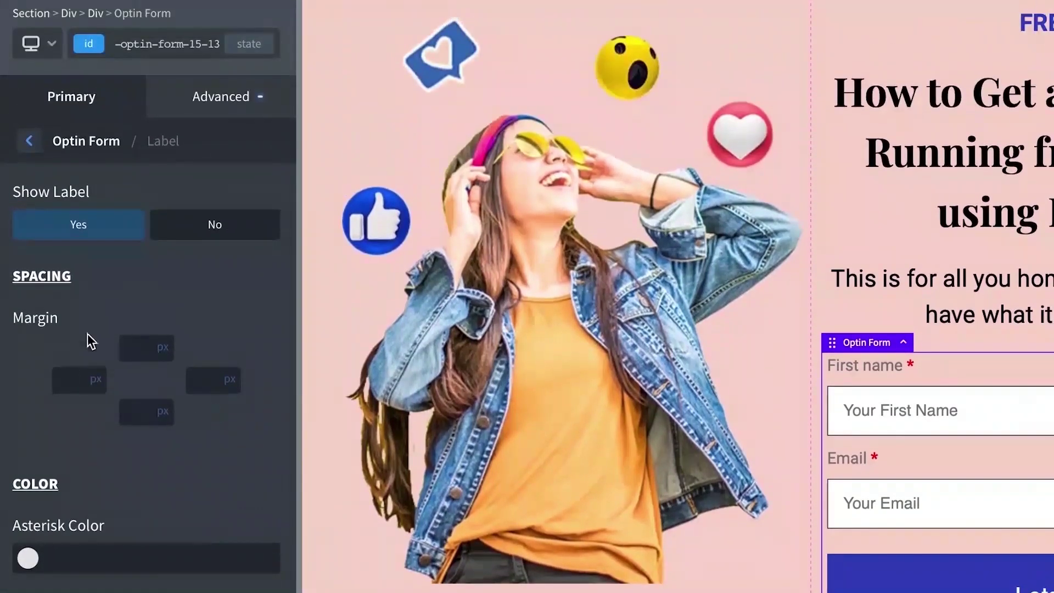
{"action": "left_click", "coordinate": [141, 353]}
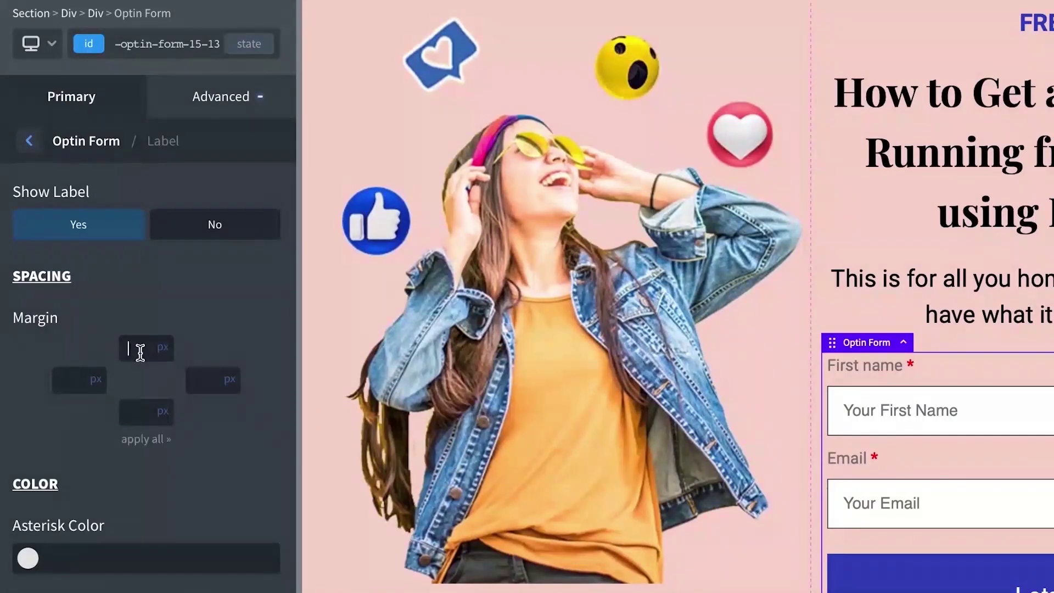
{"action": "left_click", "coordinate": [195, 241]}
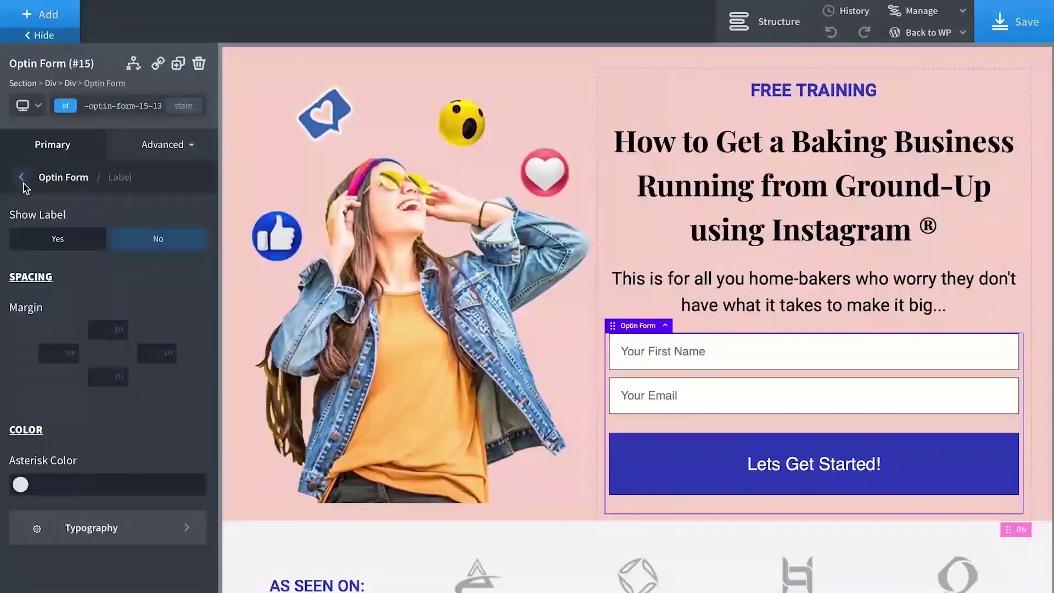
{"action": "left_click", "coordinate": [23, 181]}
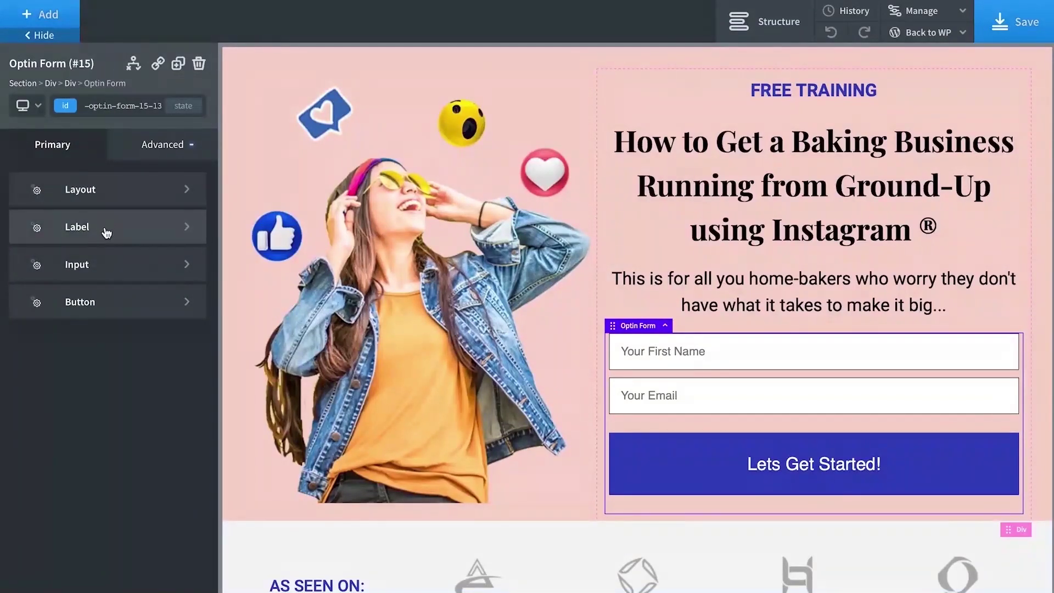
- Set the background color of the optin form's input fields to #fcfcfc
{"action": "left_click", "coordinate": [82, 264]}
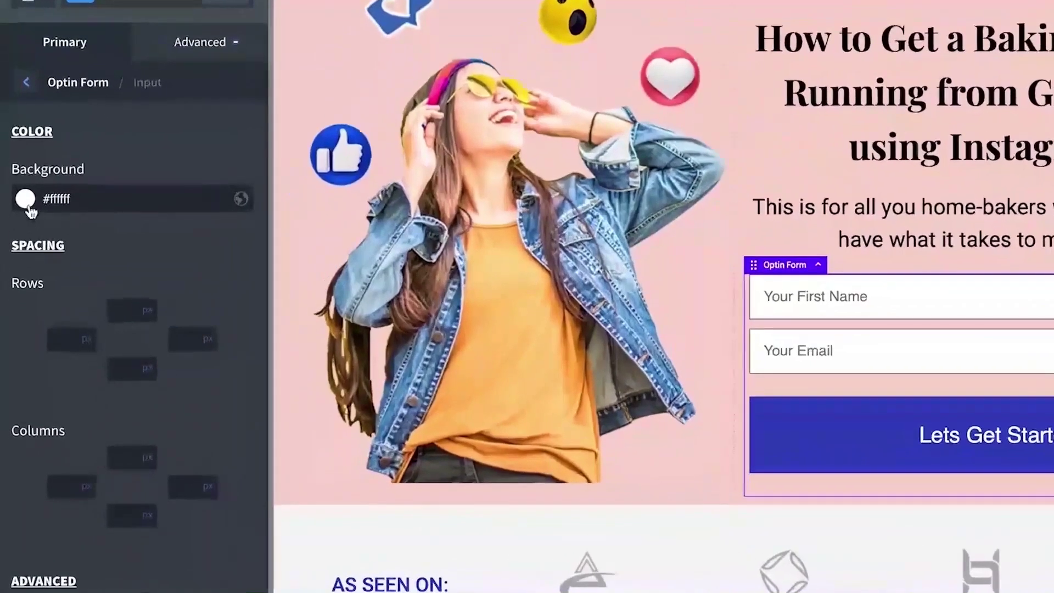
{"action": "left_click", "coordinate": [20, 272]}
{"action": "left_click", "coordinate": [169, 155]}
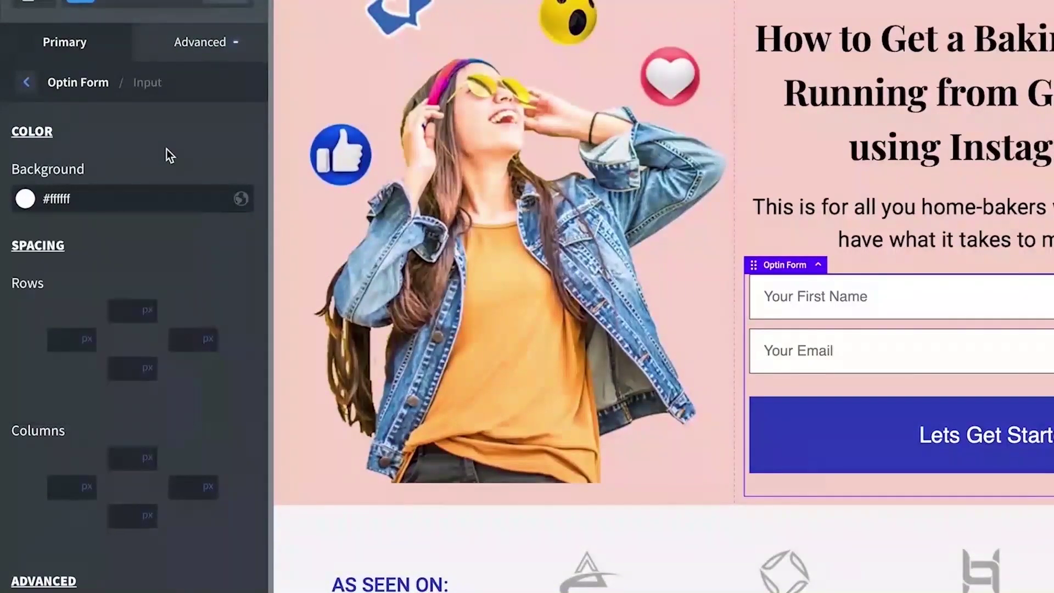
{"action": "left_click", "coordinate": [24, 202]}
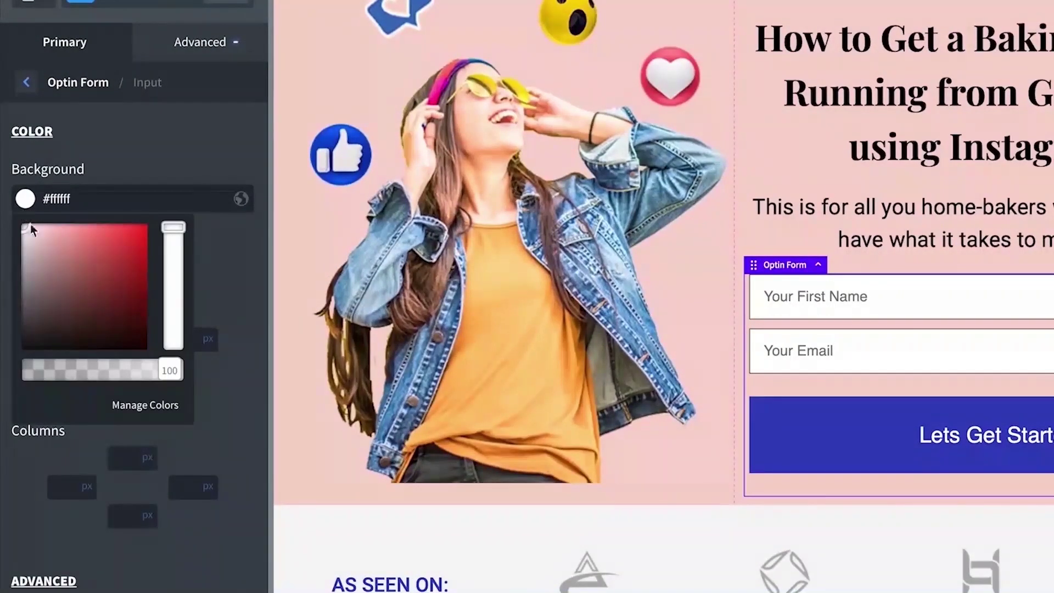
{"action": "left_click", "coordinate": [34, 253]}
{"action": "left_click_drag", "start_coordinate": [35, 253], "coordinate": [16, 227]}
{"action": "left_click", "coordinate": [159, 169]}
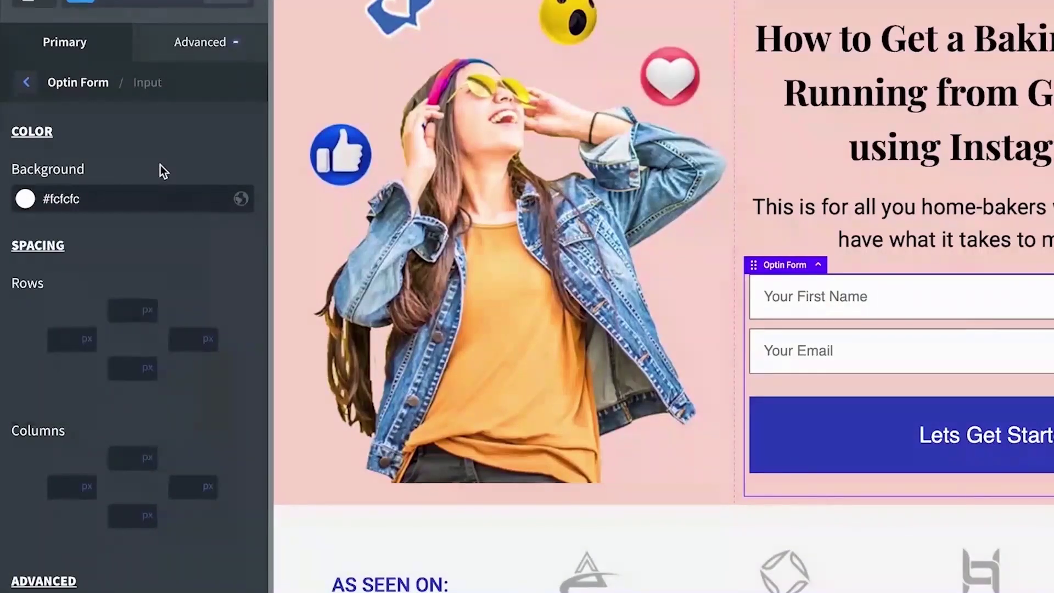
- Set the input fields' row spacing to 10 px above and 10 px below
{"action": "scroll", "coordinate": [176, 213], "scroll_direction": "down", "scroll_amount": 1}
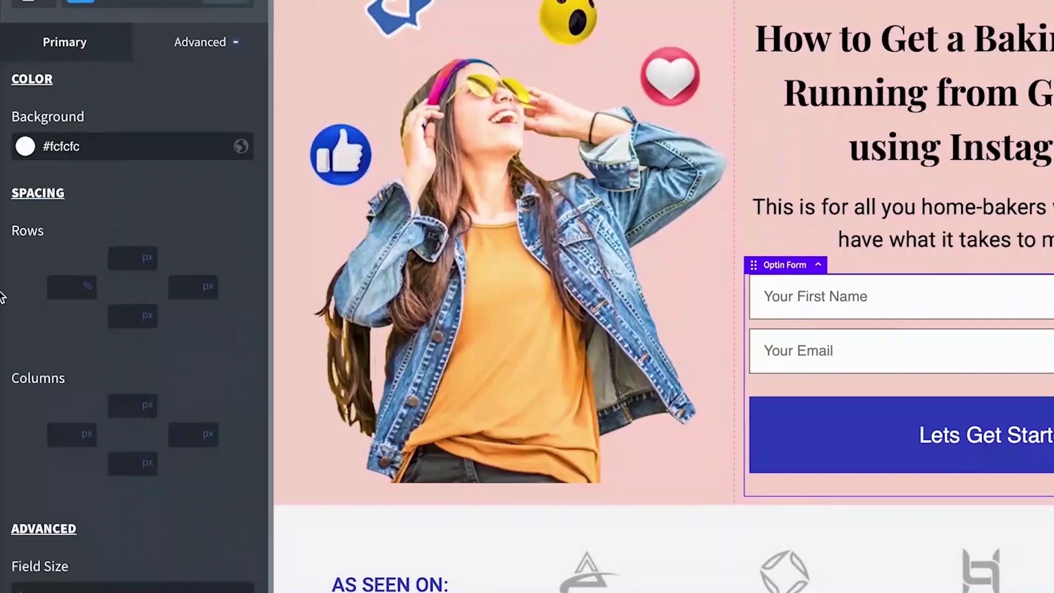
{"action": "left_click", "coordinate": [119, 264]}
{"action": "type", "text": "10"}
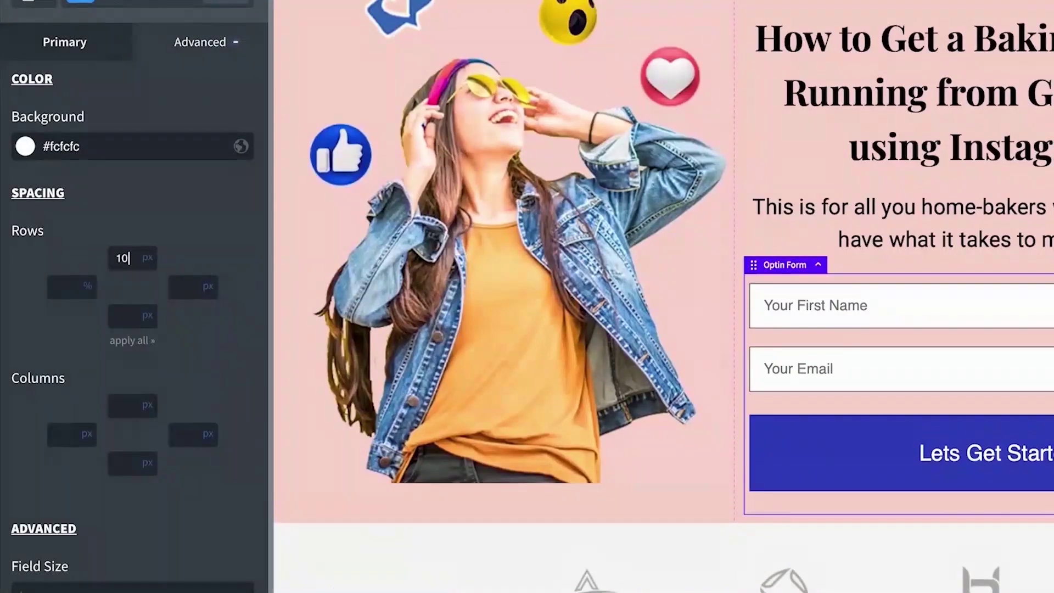
{"action": "left_click", "coordinate": [129, 319]}
{"action": "type", "text": "10"}
- Set the input field typography to a 20 px font size with left-aligned text
{"action": "scroll", "coordinate": [230, 364], "scroll_direction": "down", "scroll_amount": 1}
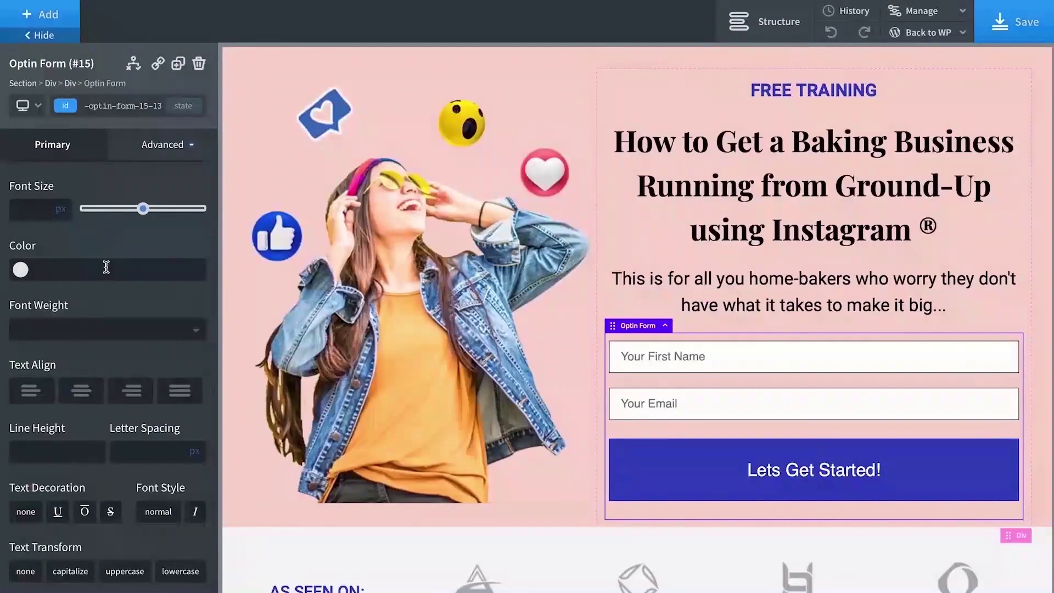
{"action": "left_click_drag", "start_coordinate": [141, 209], "coordinate": [121, 213]}
{"action": "double_click", "coordinate": [21, 209]}
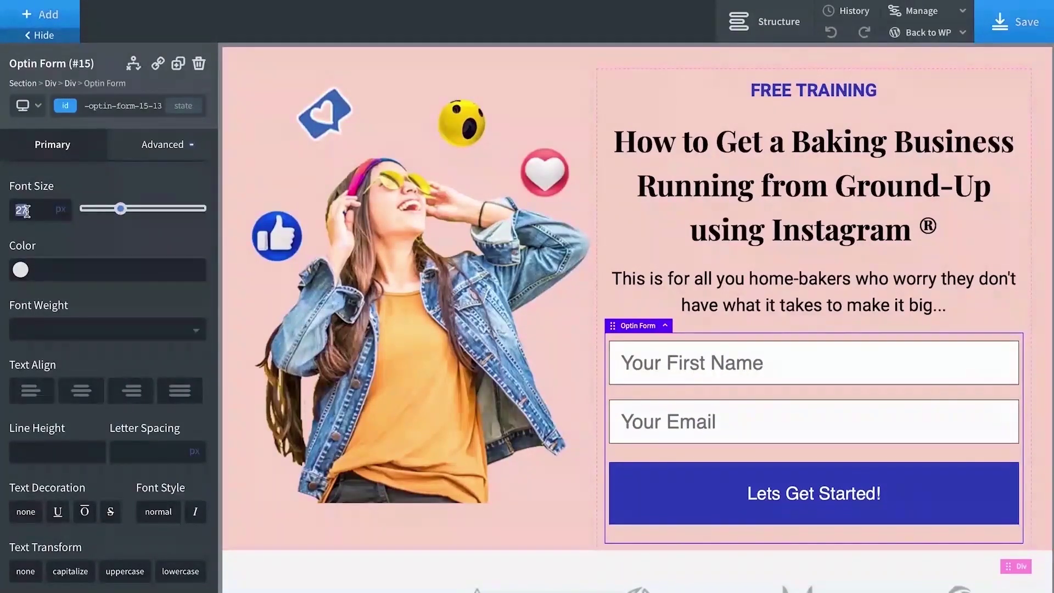
{"action": "type", "text": "20"}
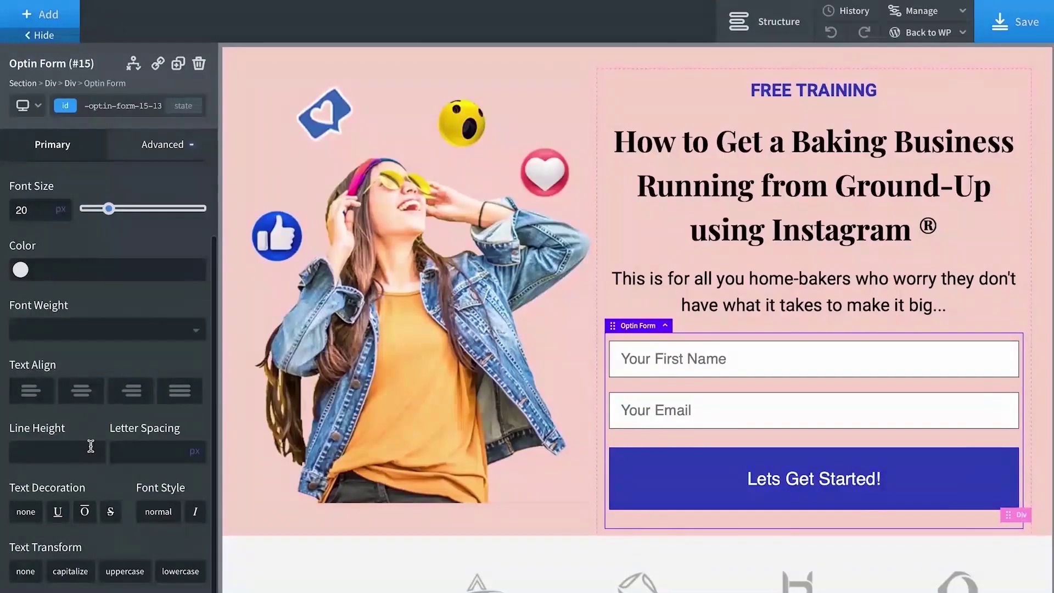
{"action": "left_click", "coordinate": [88, 392]}
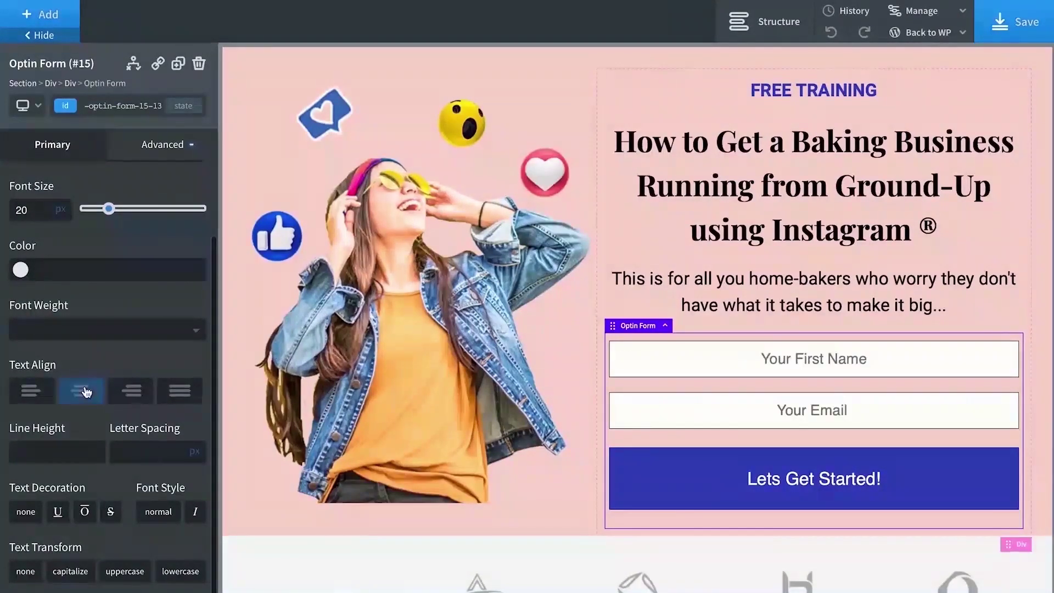
{"action": "left_click", "coordinate": [32, 391]}
{"action": "scroll", "coordinate": [117, 379], "scroll_direction": "up", "scroll_amount": 3}
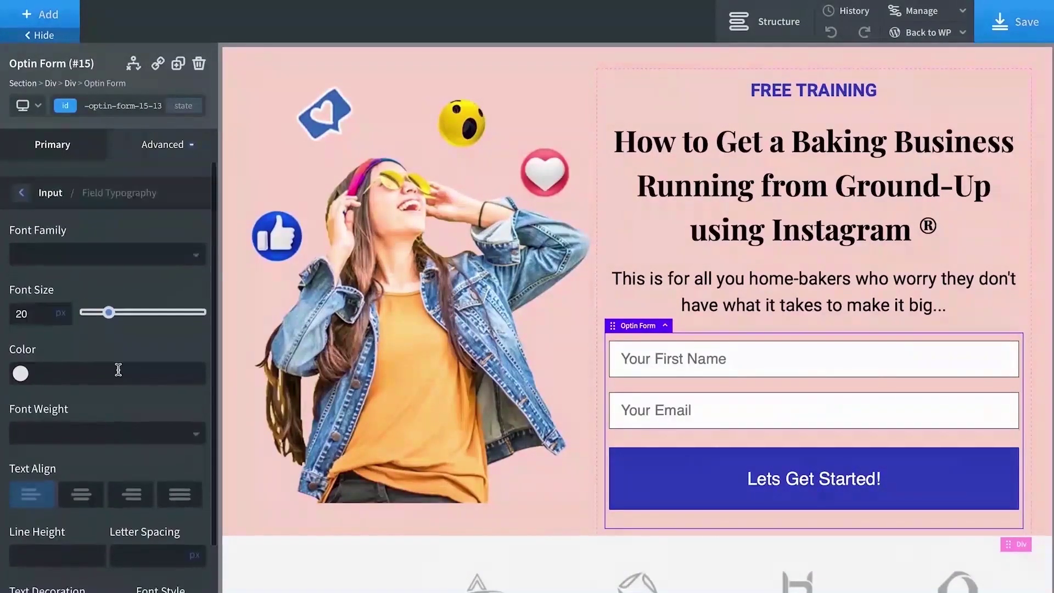
- Change the optin form button's title to "Lets Get Started >" and give it the subtitle "Hurry! Limited spots"
{"action": "left_click", "coordinate": [37, 145]}
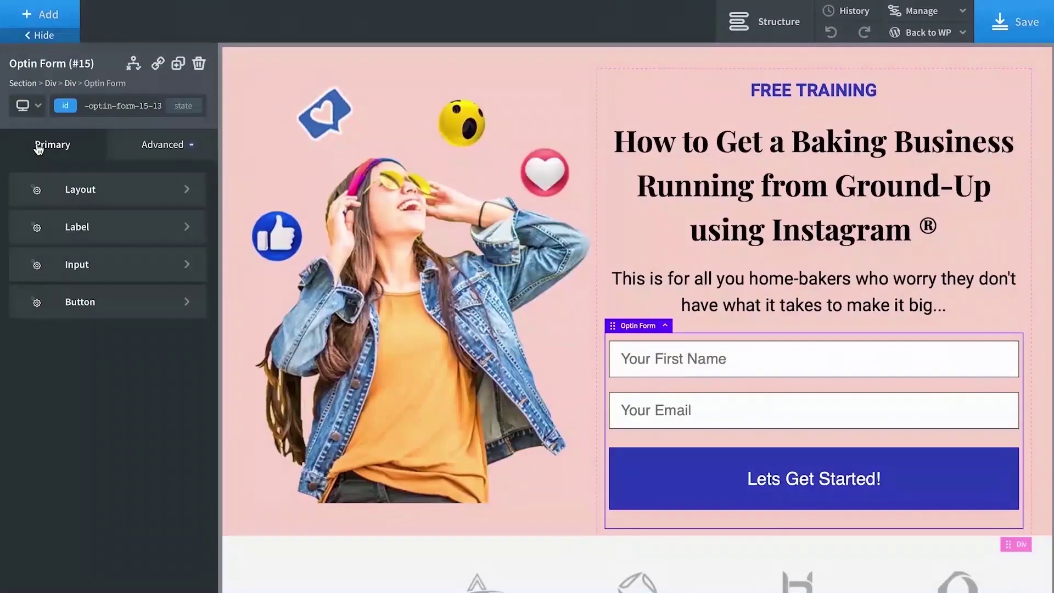
{"action": "left_click", "coordinate": [80, 302]}
{"action": "left_click", "coordinate": [107, 271]}
{"action": "key", "text": "BackSpace"}
{"action": "type", "text": ">"}
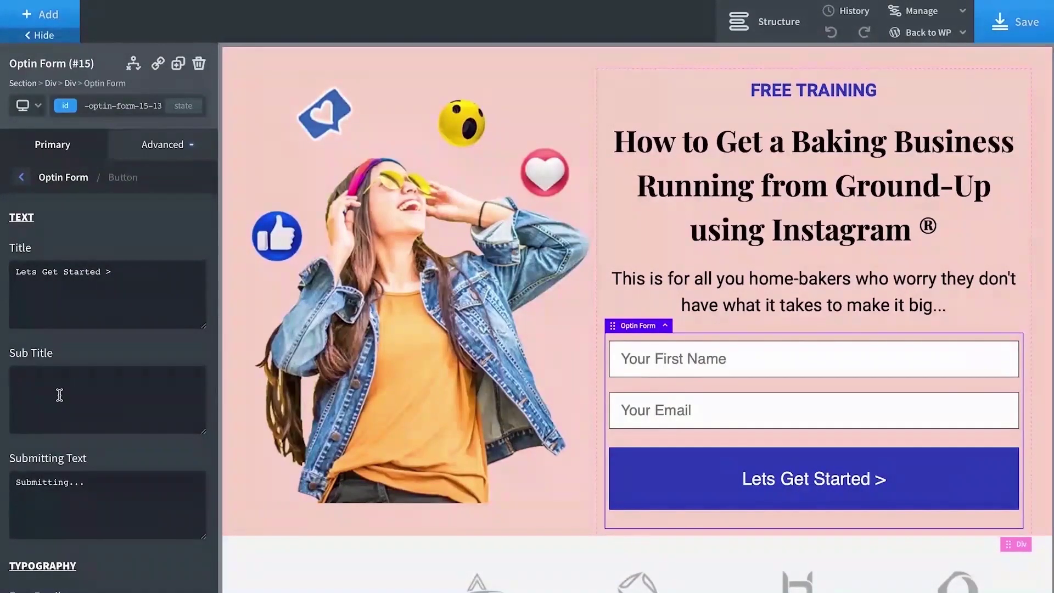
{"action": "type", "text": "Hurry! L"}
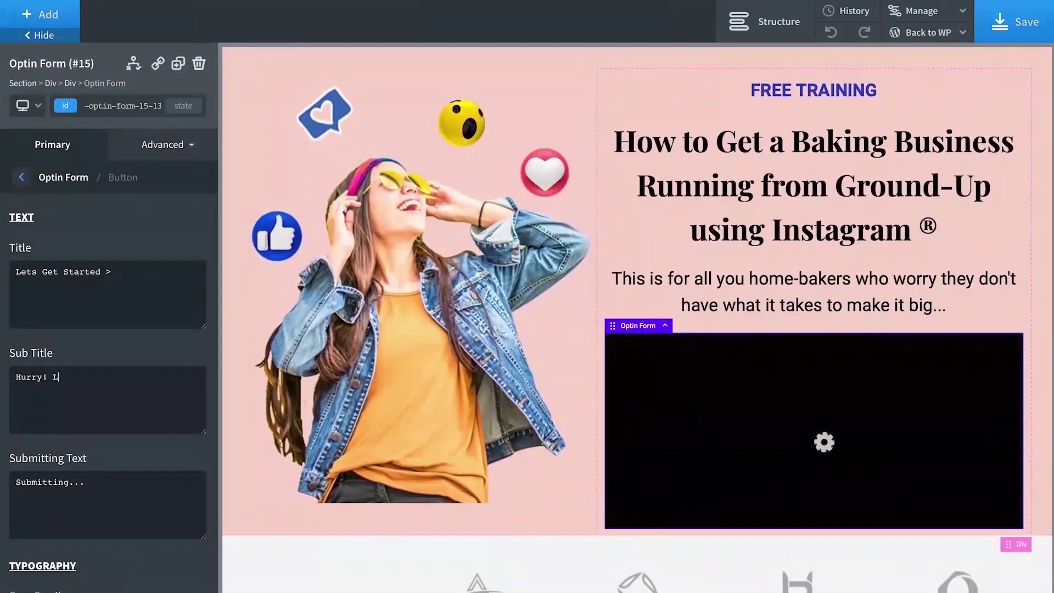
{"action": "type", "text": "imited spo"}
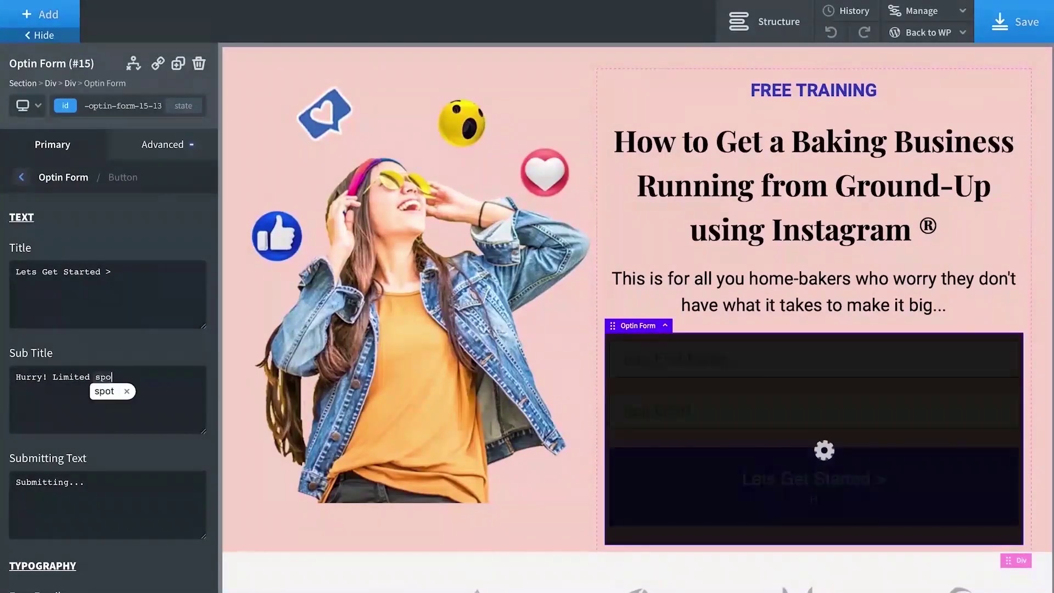
{"action": "type", "text": "ts"}
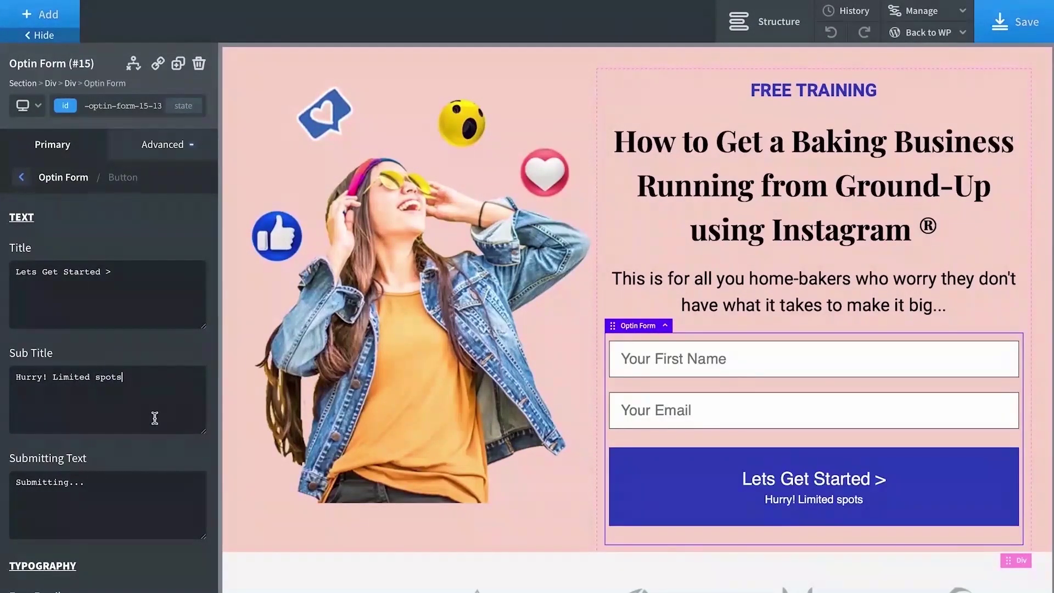
- Examine the button's typography and color settings, including its background color choices
{"action": "scroll", "coordinate": [145, 418], "scroll_direction": "down", "scroll_amount": 1}
{"action": "scroll", "coordinate": [144, 418], "scroll_direction": "down", "scroll_amount": 3}
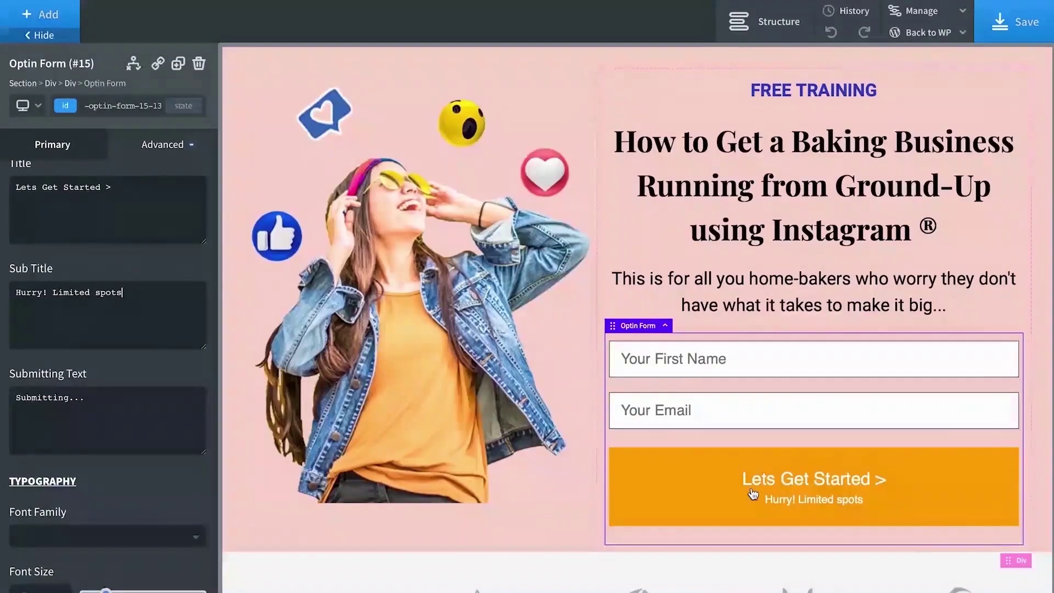
{"action": "scroll", "coordinate": [88, 423], "scroll_direction": "down", "scroll_amount": 7}
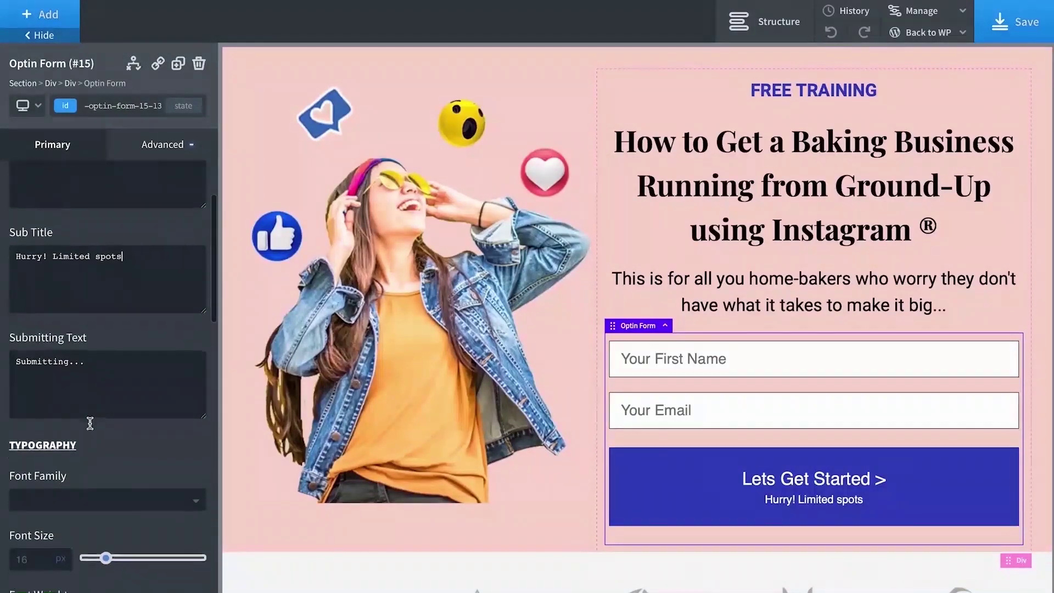
{"action": "scroll", "coordinate": [88, 423], "scroll_direction": "down", "scroll_amount": 2}
{"action": "scroll", "coordinate": [88, 424], "scroll_direction": "up", "scroll_amount": 7}
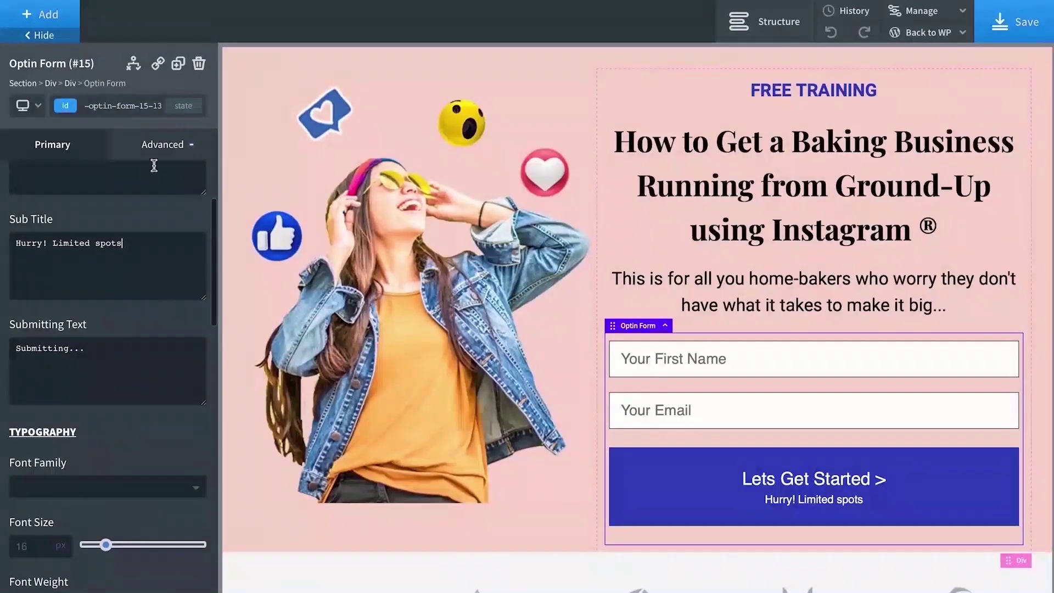
{"action": "scroll", "coordinate": [140, 460], "scroll_direction": "down", "scroll_amount": 3}
{"action": "scroll", "coordinate": [140, 461], "scroll_direction": "down", "scroll_amount": 2}
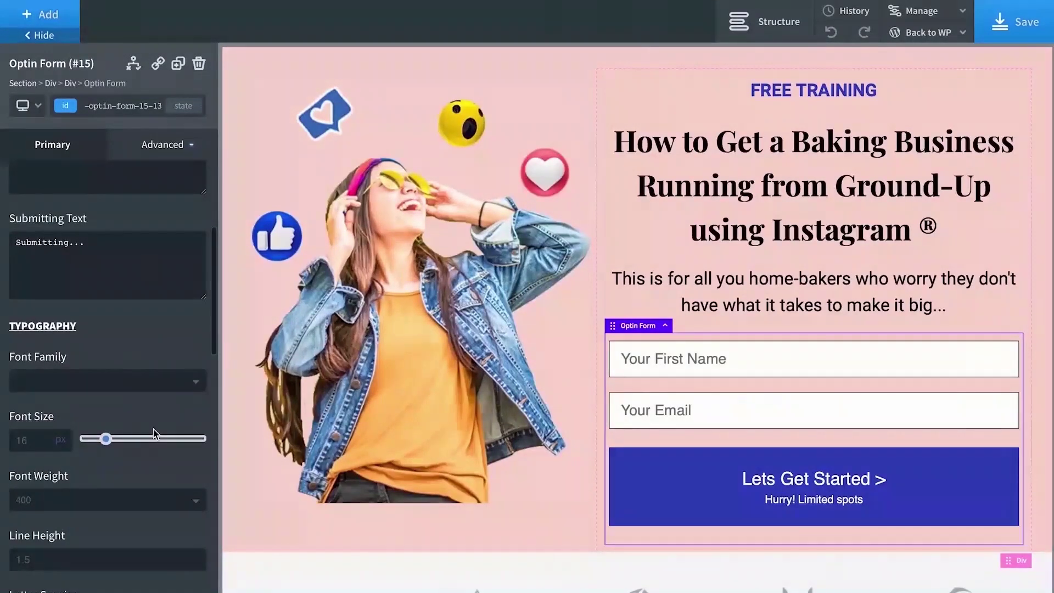
{"action": "scroll", "coordinate": [153, 431], "scroll_direction": "down", "scroll_amount": 5}
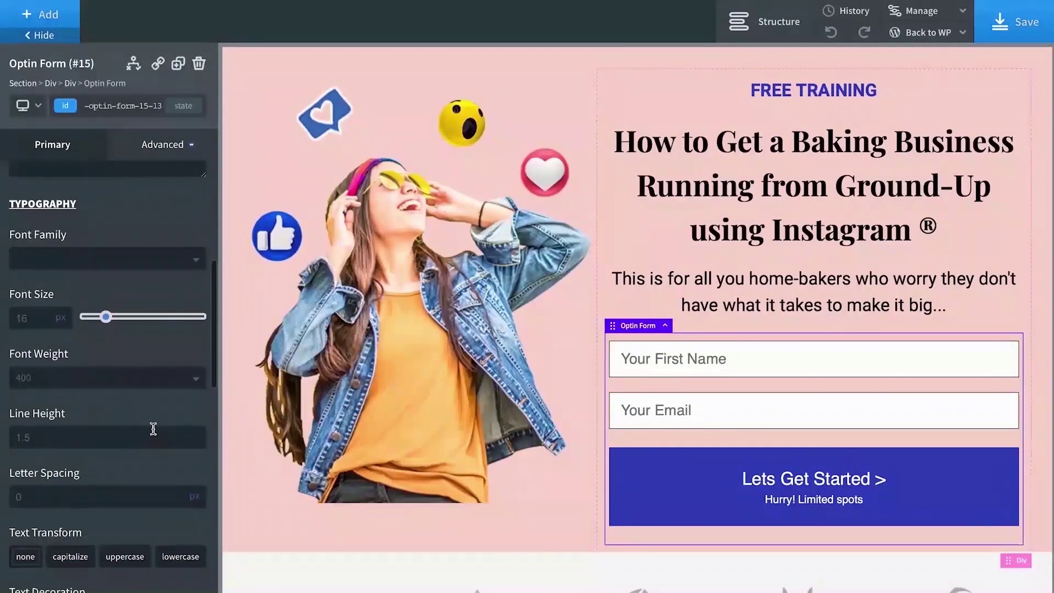
{"action": "scroll", "coordinate": [153, 429], "scroll_direction": "down", "scroll_amount": 15}
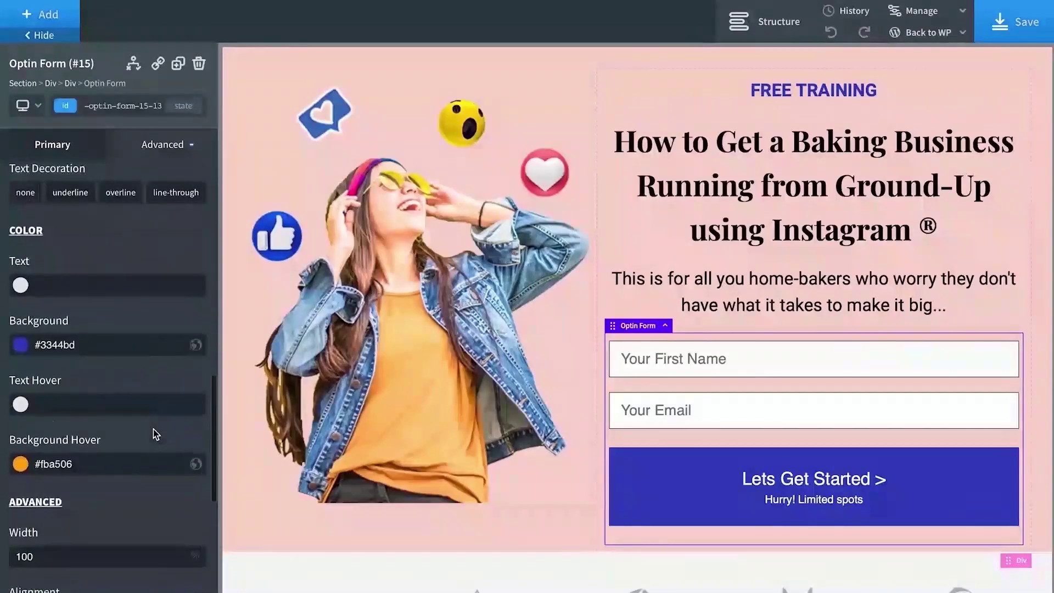
{"action": "scroll", "coordinate": [146, 461], "scroll_direction": "down", "scroll_amount": 3}
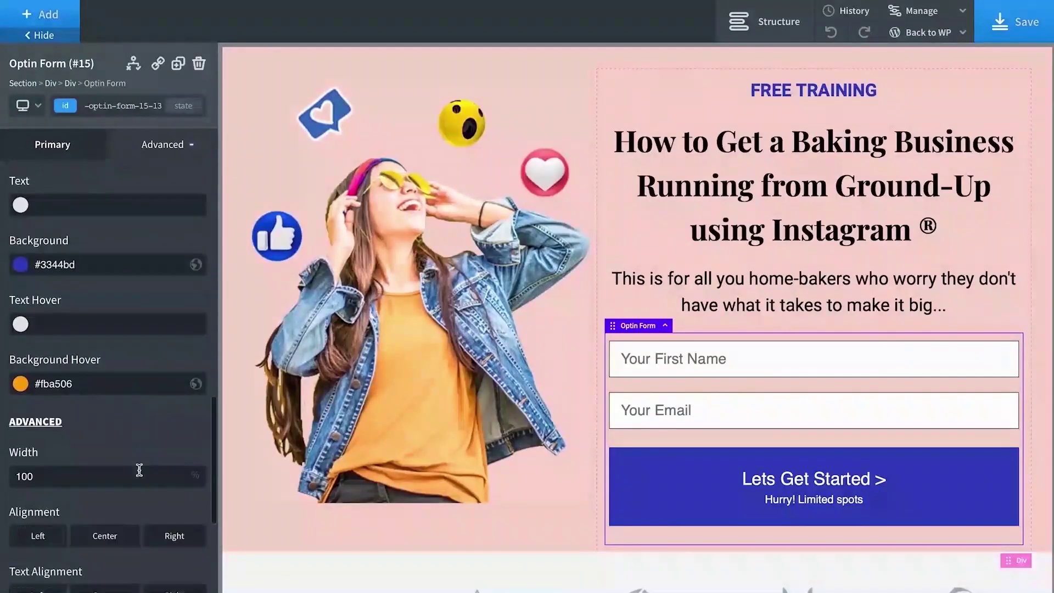
{"action": "left_click", "coordinate": [21, 266]}
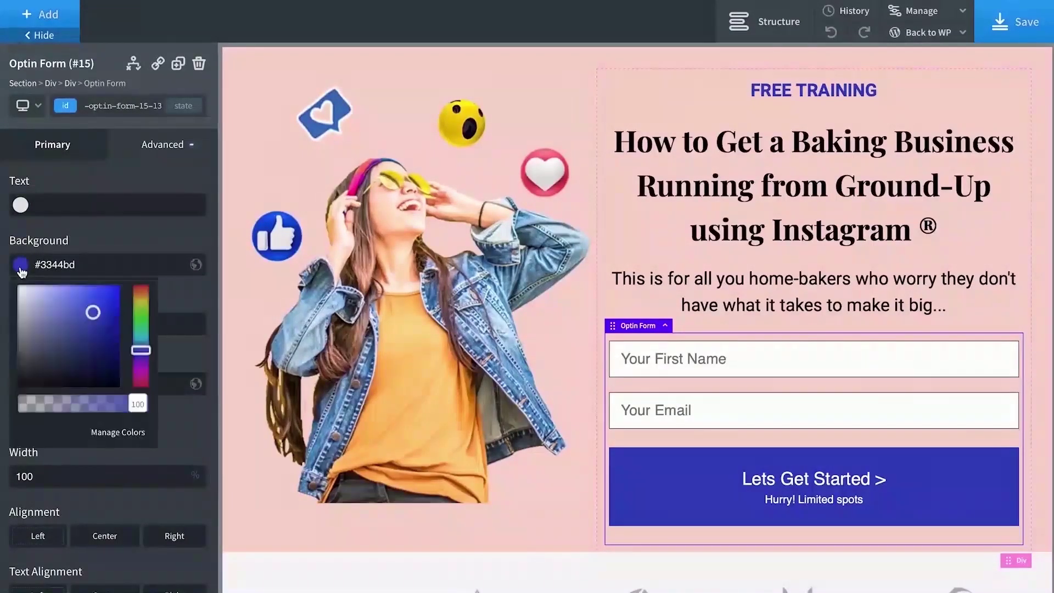
{"action": "left_click", "coordinate": [95, 247]}
- Set the button's text hover color to #000000
{"action": "scroll", "coordinate": [69, 384], "scroll_direction": "down", "scroll_amount": 1}
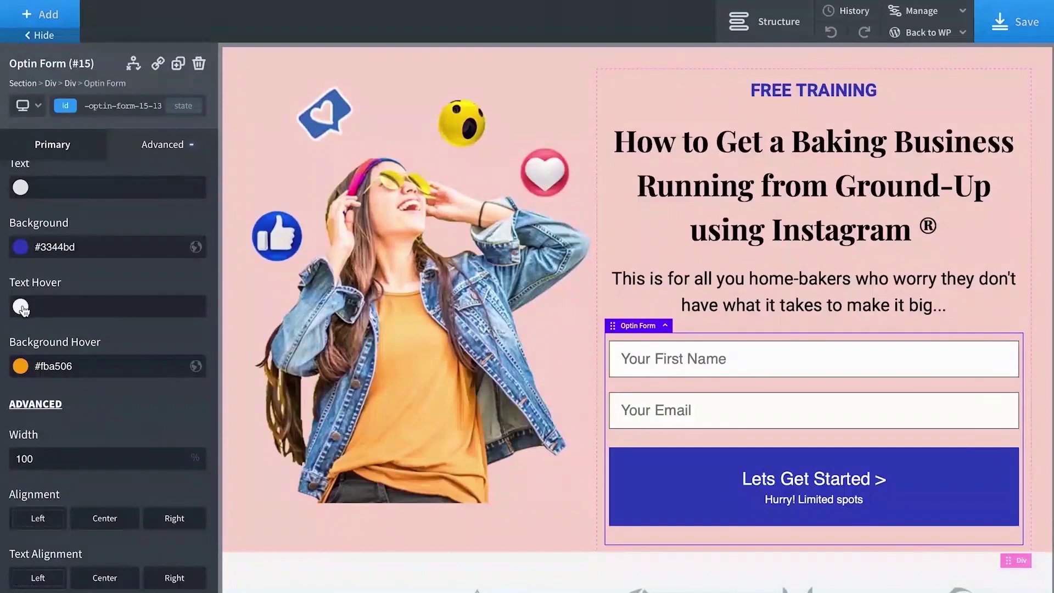
{"action": "scroll", "coordinate": [22, 296], "scroll_direction": "up", "scroll_amount": 1}
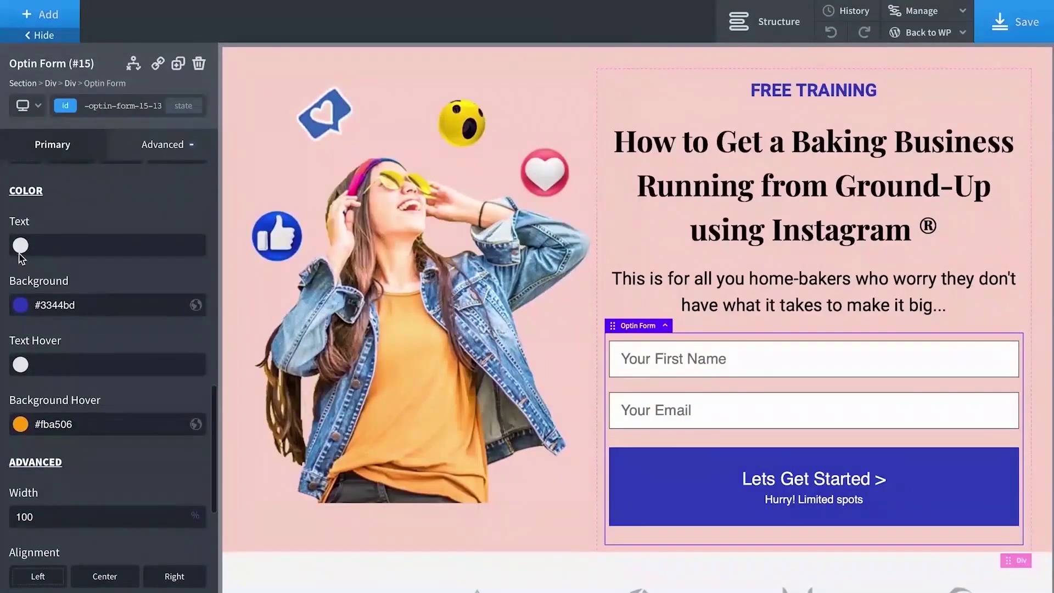
{"action": "left_click", "coordinate": [21, 365]}
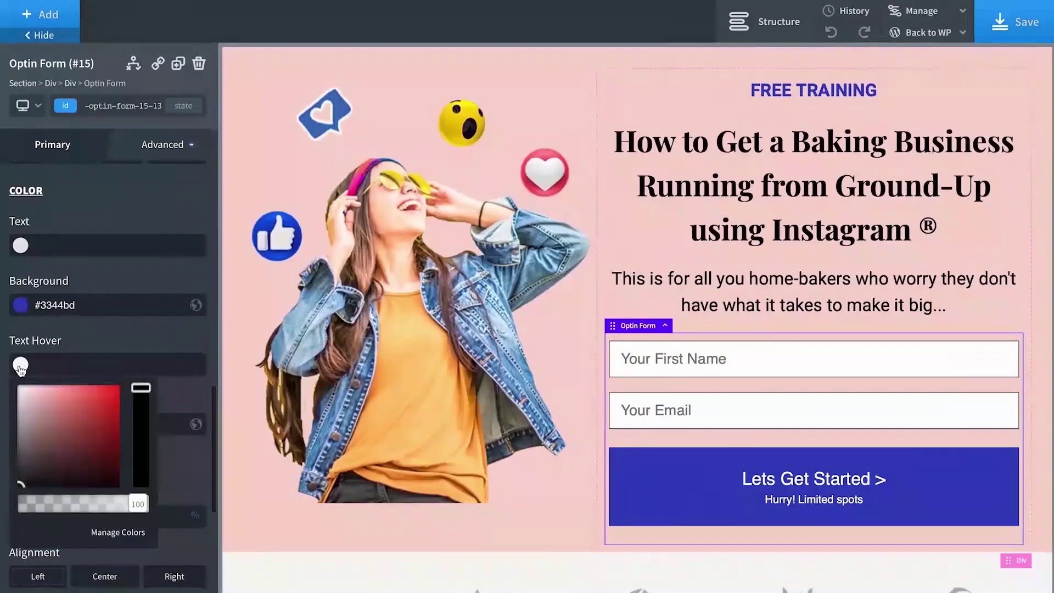
{"action": "left_click_drag", "start_coordinate": [51, 473], "coordinate": [91, 487]}
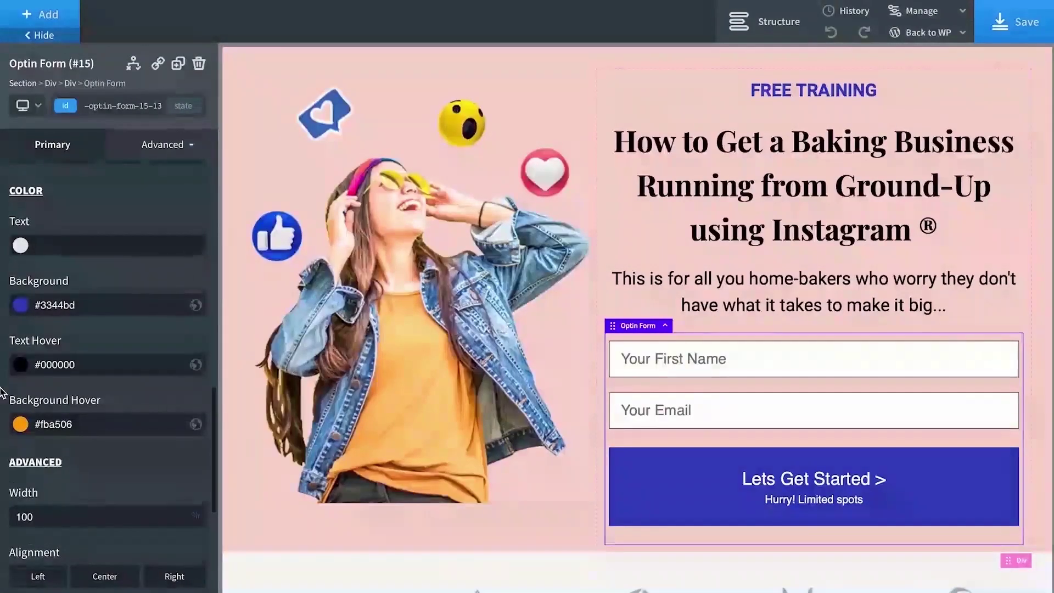
- Set the button's width to 75% and center both its alignment and its text alignment
{"action": "scroll", "coordinate": [101, 353], "scroll_direction": "down", "scroll_amount": 4}
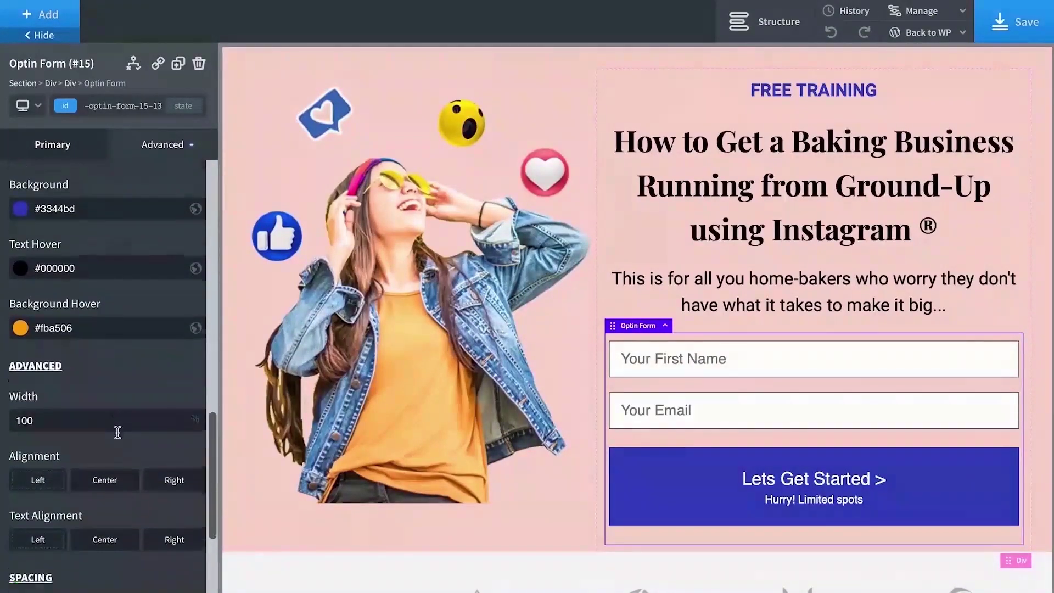
{"action": "scroll", "coordinate": [118, 432], "scroll_direction": "down", "scroll_amount": 1}
{"action": "double_click", "coordinate": [65, 409]}
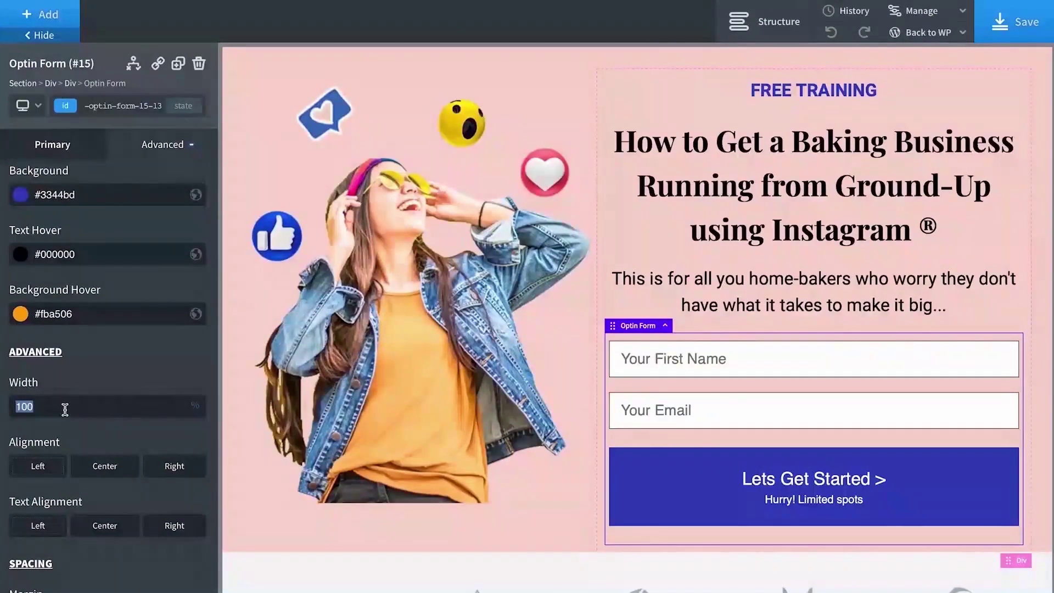
{"action": "type", "text": "75"}
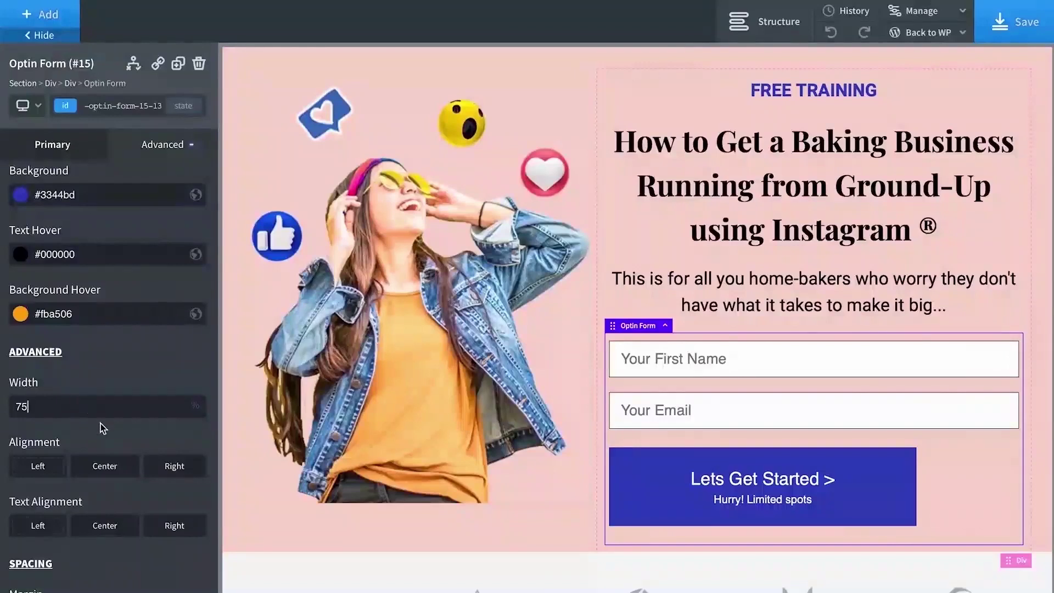
{"action": "left_click", "coordinate": [112, 468]}
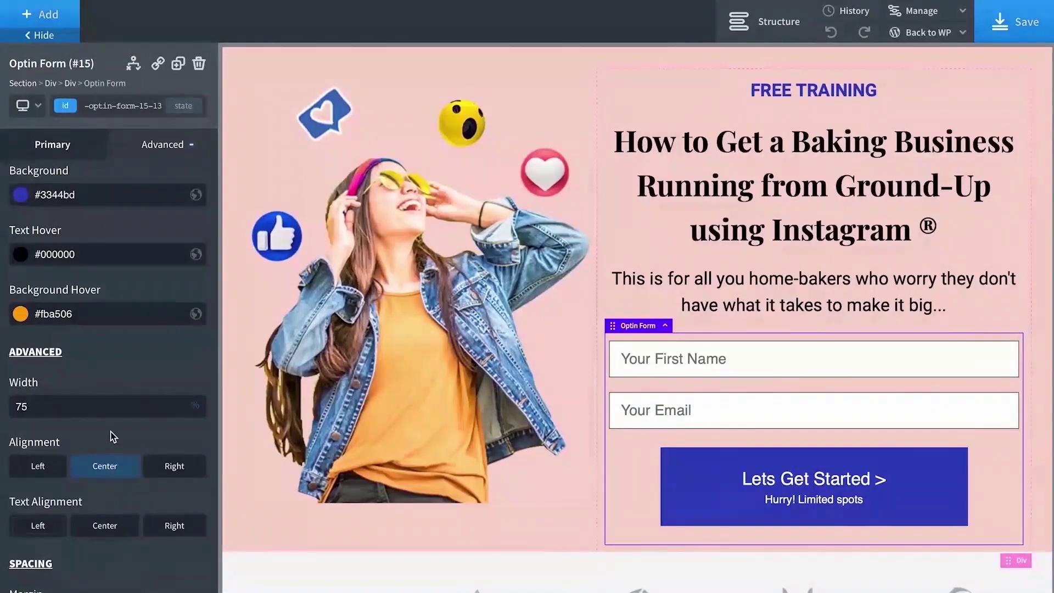
{"action": "left_click", "coordinate": [104, 525]}
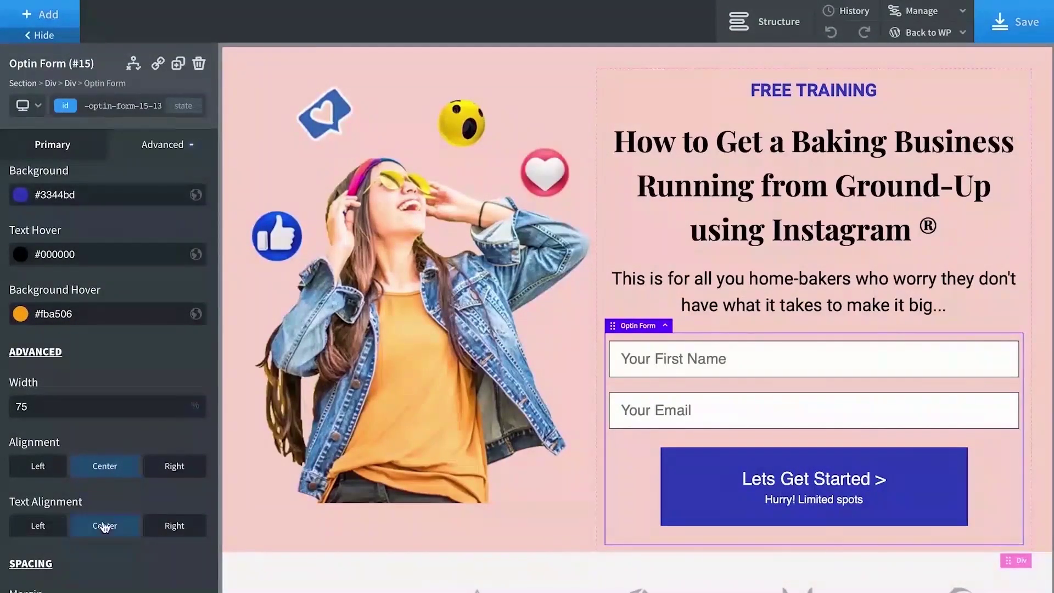
{"action": "scroll", "coordinate": [117, 489], "scroll_direction": "down", "scroll_amount": 1}
{"action": "scroll", "coordinate": [118, 489], "scroll_direction": "down", "scroll_amount": 5}
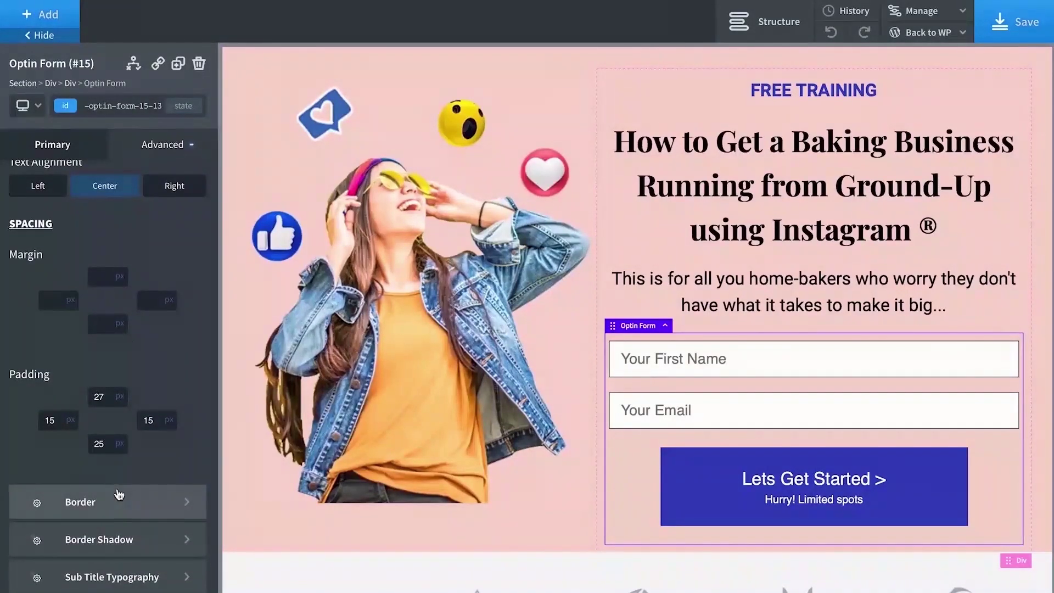
{"action": "scroll", "coordinate": [146, 317], "scroll_direction": "up", "scroll_amount": 14}
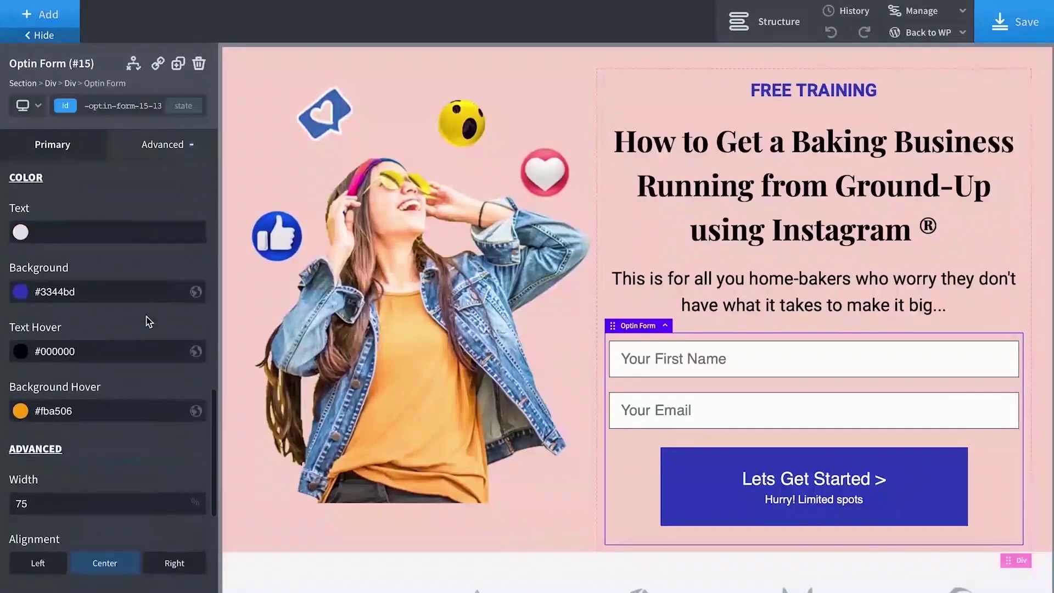
- Review the optin form's button settings once more and save the optin page
{"action": "scroll", "coordinate": [511, 391], "scroll_direction": "up", "scroll_amount": 1}
{"action": "scroll", "coordinate": [117, 358], "scroll_direction": "up", "scroll_amount": 6}
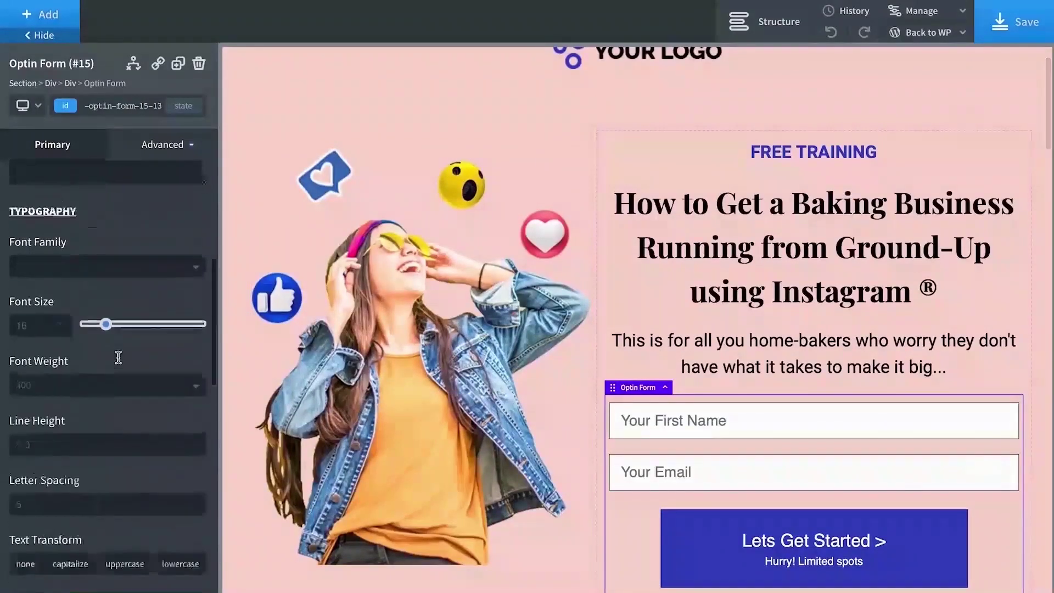
{"action": "left_click", "coordinate": [41, 147]}
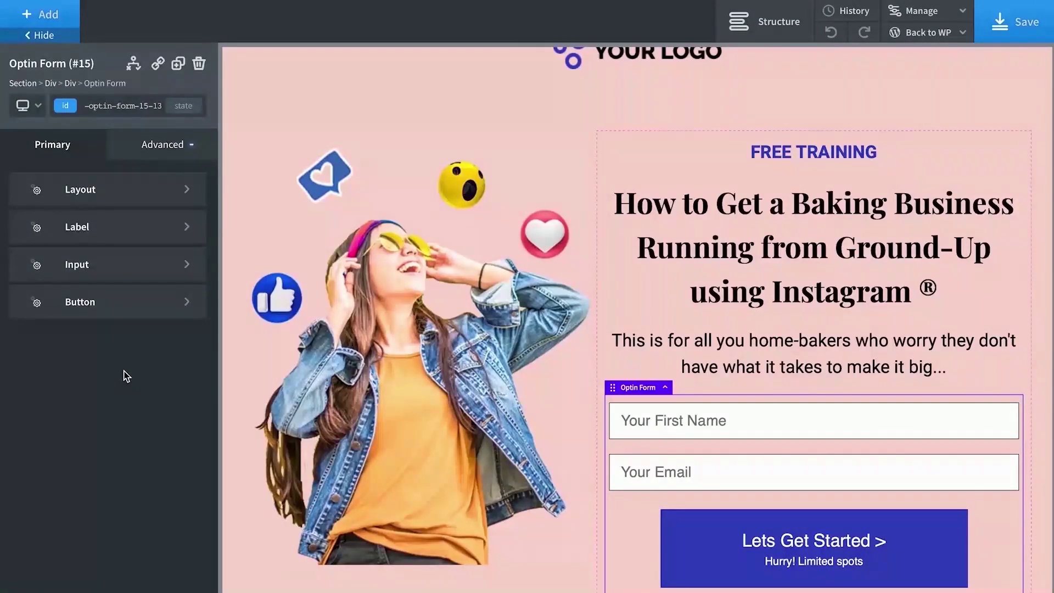
{"action": "left_click", "coordinate": [117, 301]}
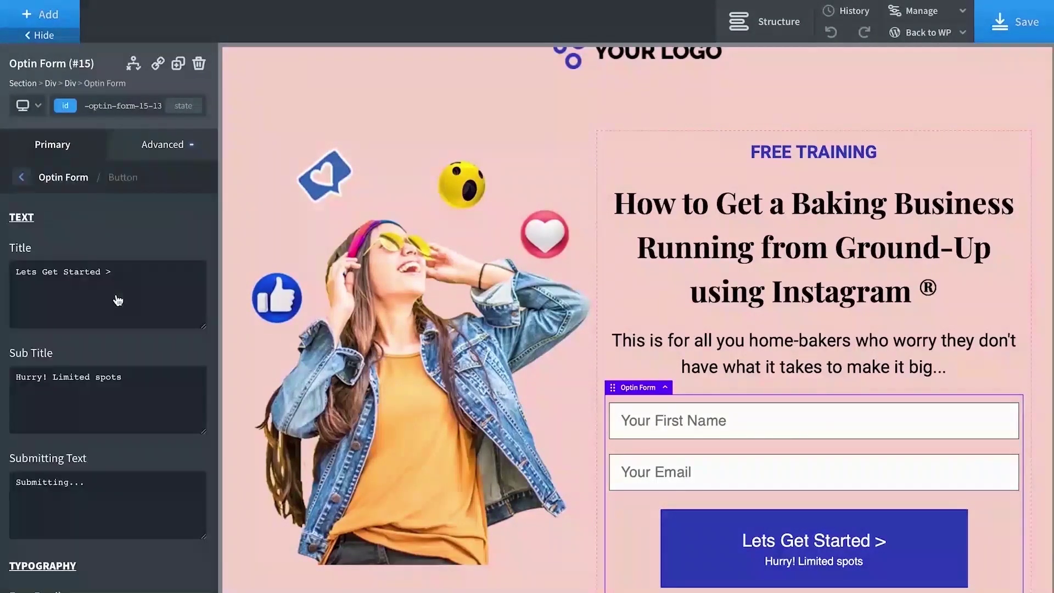
{"action": "scroll", "coordinate": [117, 295], "scroll_direction": "down", "scroll_amount": 1}
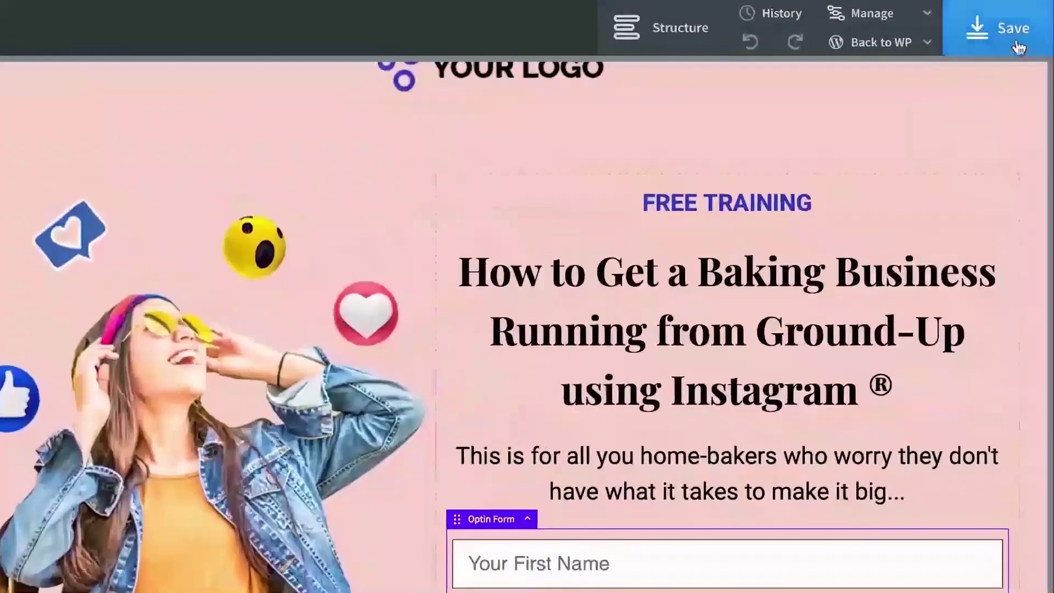
{"action": "left_click", "coordinate": [1024, 31]}
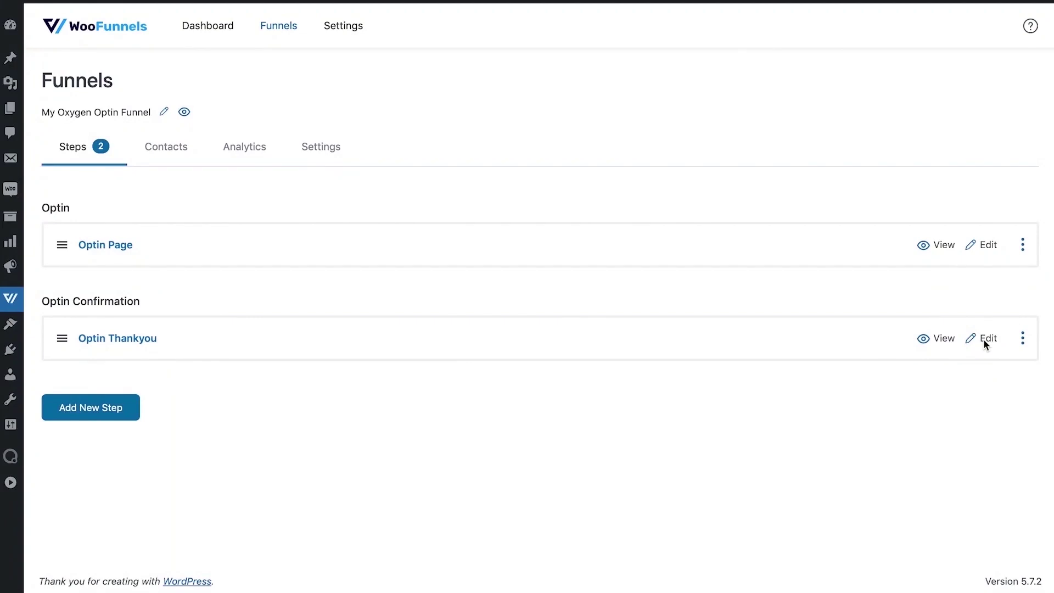
- Open the funnel's Optin Thankyou step for editing in the Oxygen builder
{"action": "left_click", "coordinate": [984, 341]}
{"action": "scroll", "coordinate": [719, 423], "scroll_direction": "down", "scroll_amount": 2}
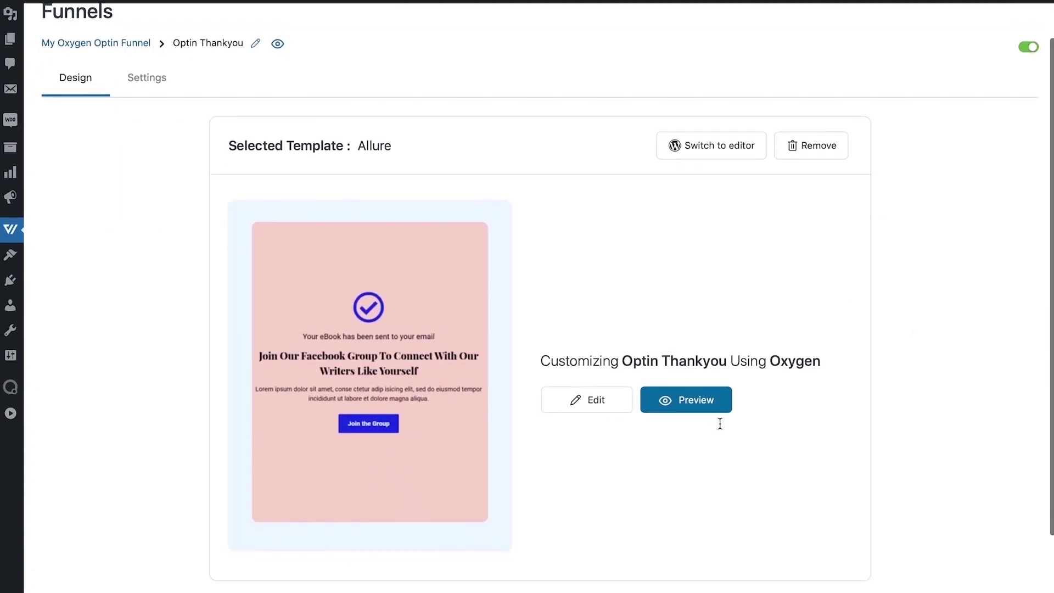
{"action": "left_click", "coordinate": [593, 409]}
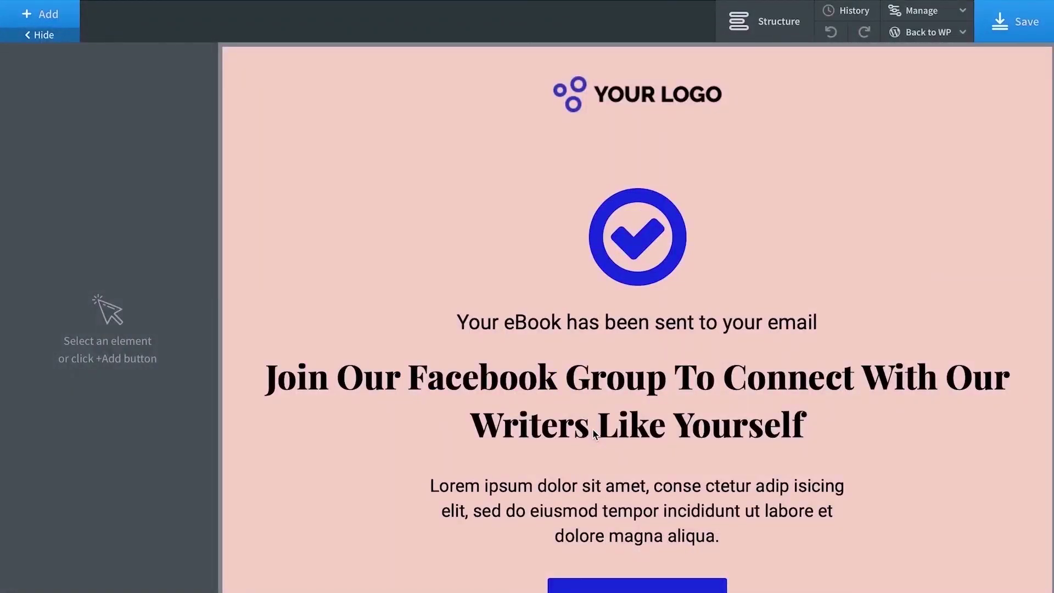
- Examine the settings of the thank-you page's heading, eBook message, check icon, description text and enclosing container
{"action": "left_click", "coordinate": [796, 414]}
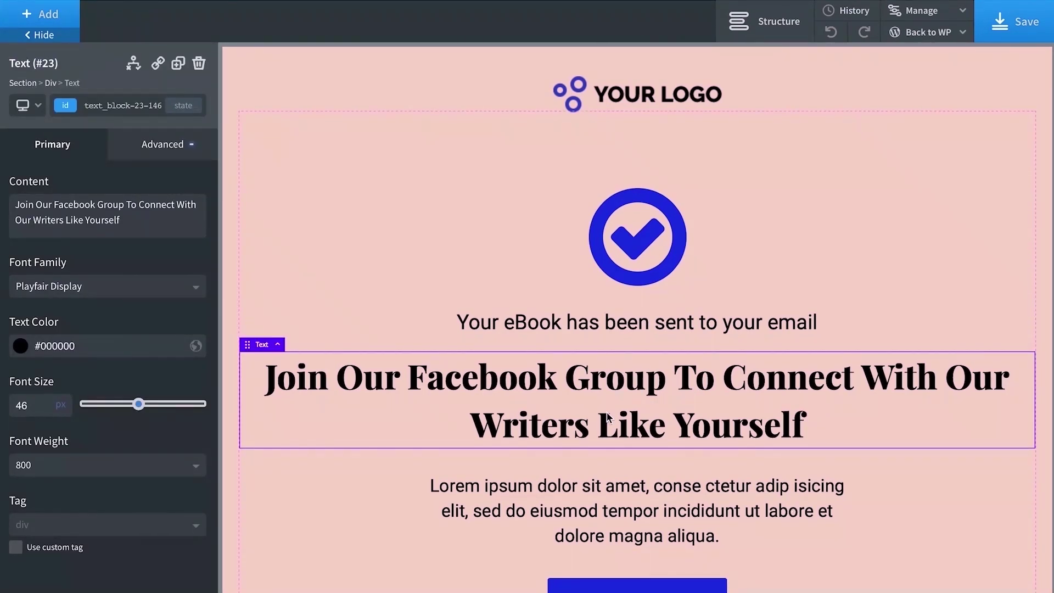
{"action": "scroll", "coordinate": [553, 324], "scroll_direction": "down", "scroll_amount": 2}
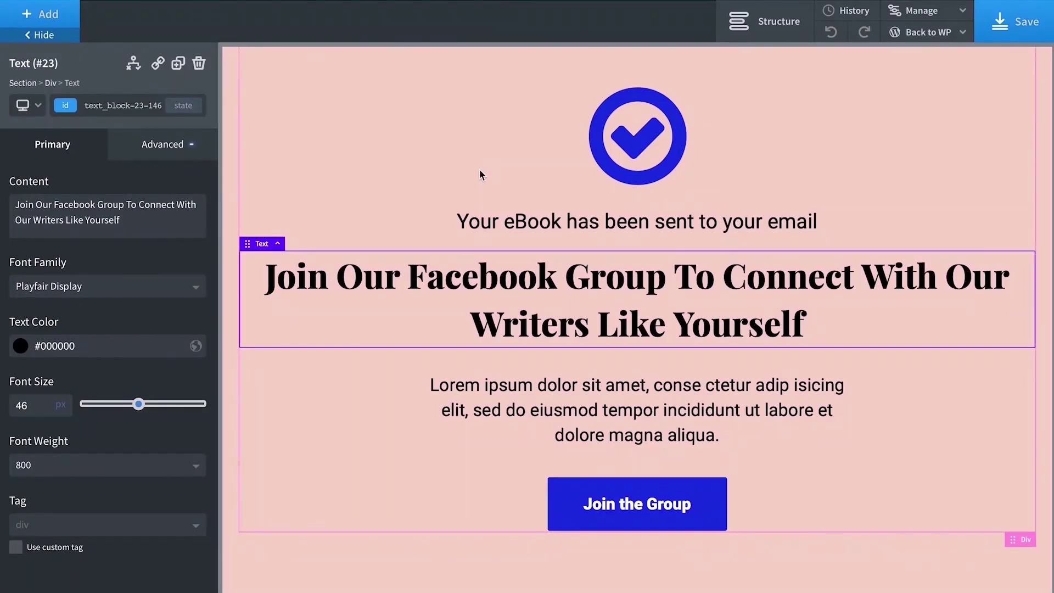
{"action": "left_click", "coordinate": [516, 228]}
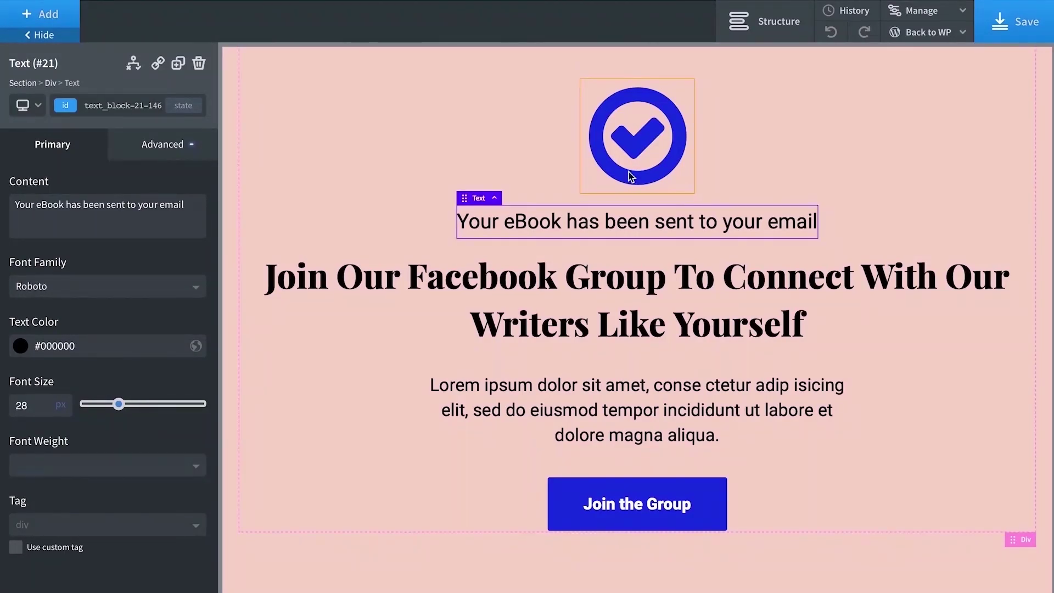
{"action": "left_click", "coordinate": [630, 176]}
{"action": "left_click", "coordinate": [537, 386]}
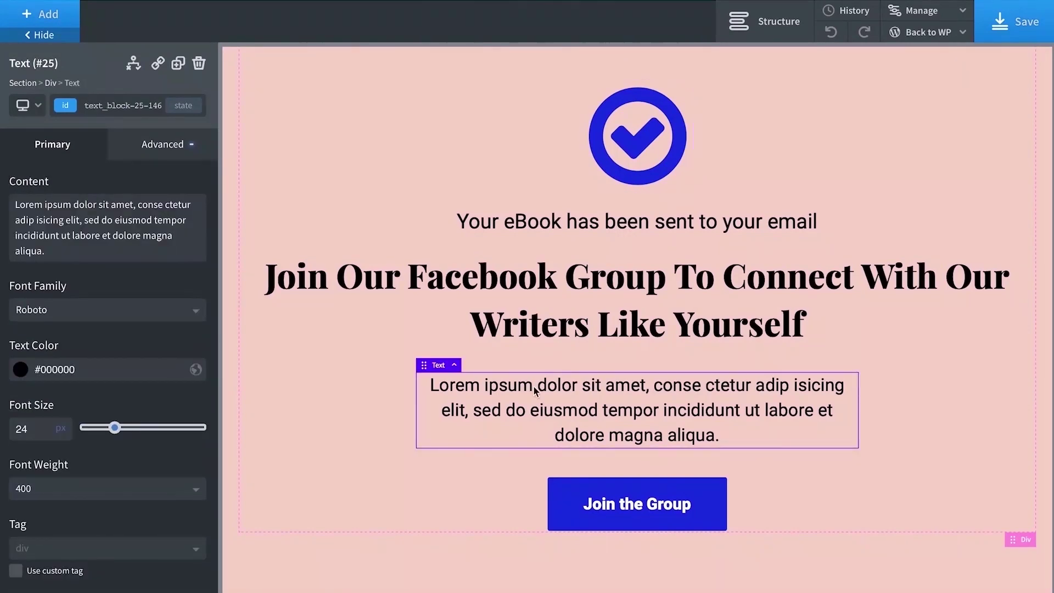
{"action": "left_click", "coordinate": [515, 489]}
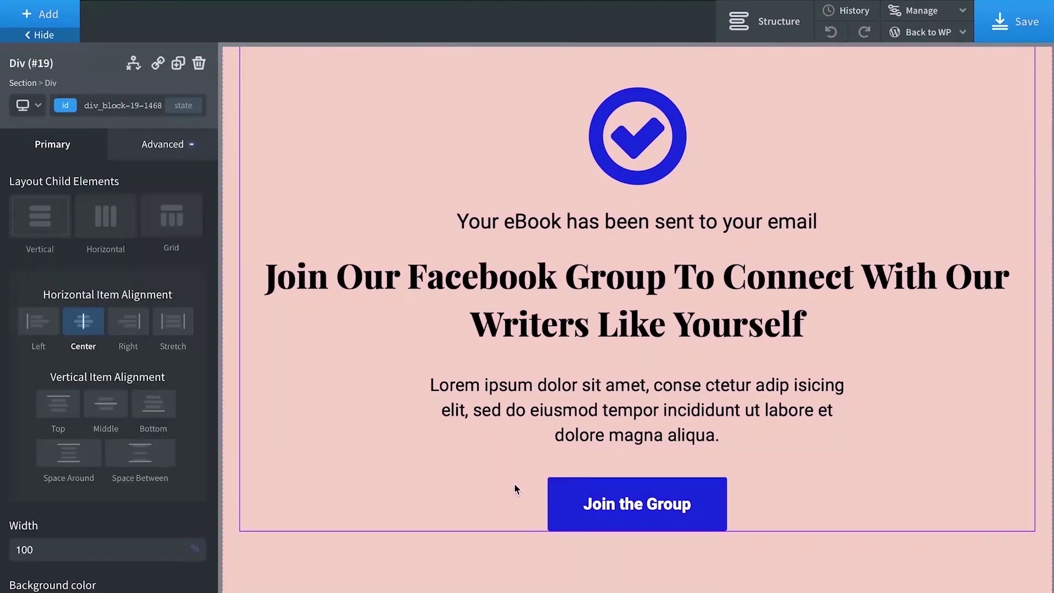
{"action": "scroll", "coordinate": [28, 409], "scroll_direction": "down", "scroll_amount": 3}
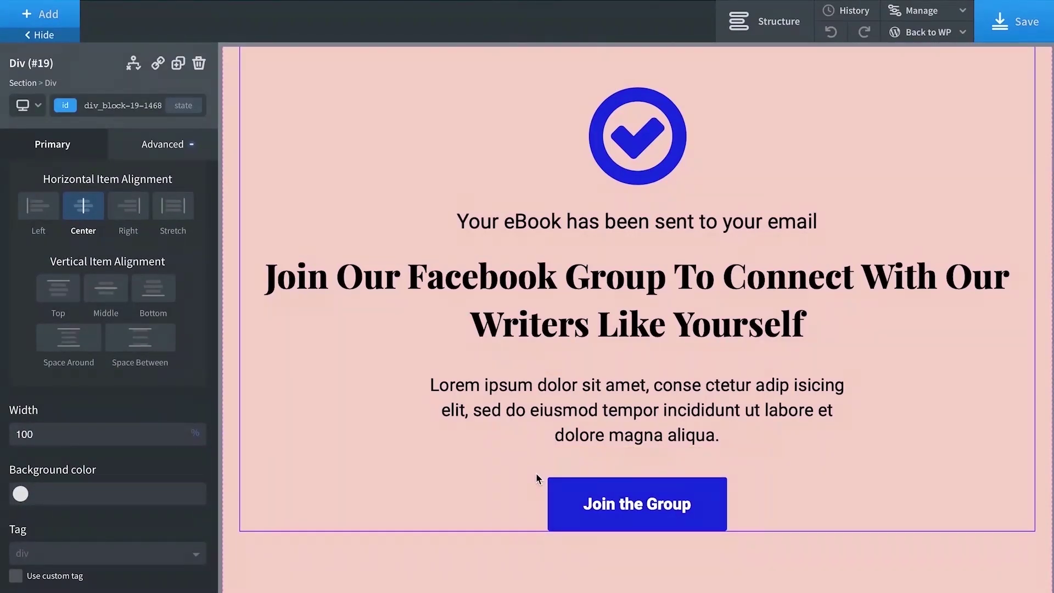
{"action": "scroll", "coordinate": [75, 208], "scroll_direction": "up", "scroll_amount": 3}
{"action": "scroll", "coordinate": [75, 209], "scroll_direction": "down", "scroll_amount": 3}
{"action": "scroll", "coordinate": [75, 209], "scroll_direction": "up", "scroll_amount": 3}
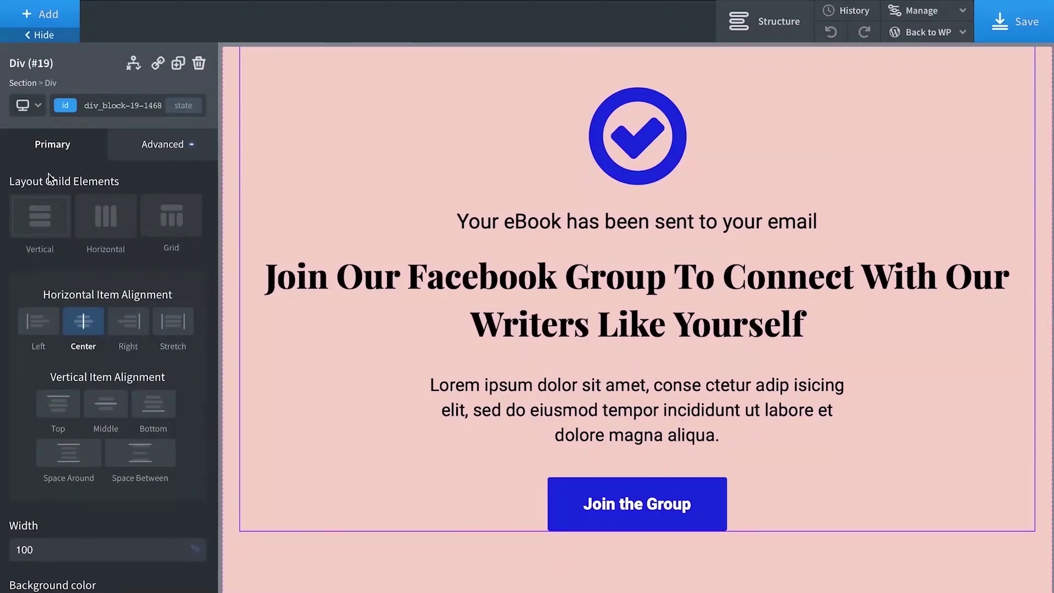
- Change the text of the thank-you page's button to "Join the Group >"
{"action": "left_click", "coordinate": [590, 503]}
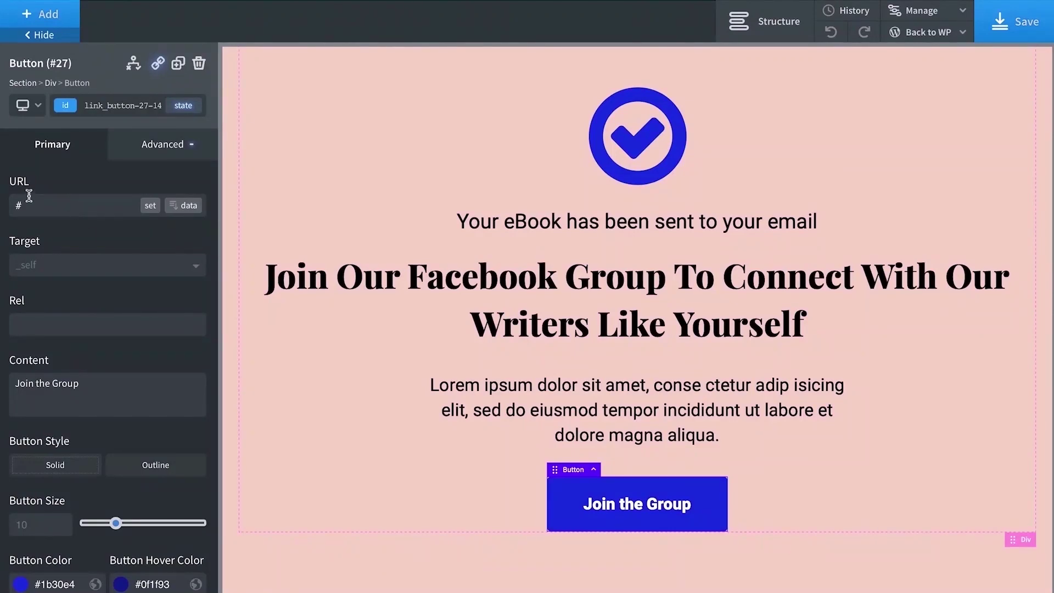
{"action": "scroll", "coordinate": [113, 269], "scroll_direction": "down", "scroll_amount": 3}
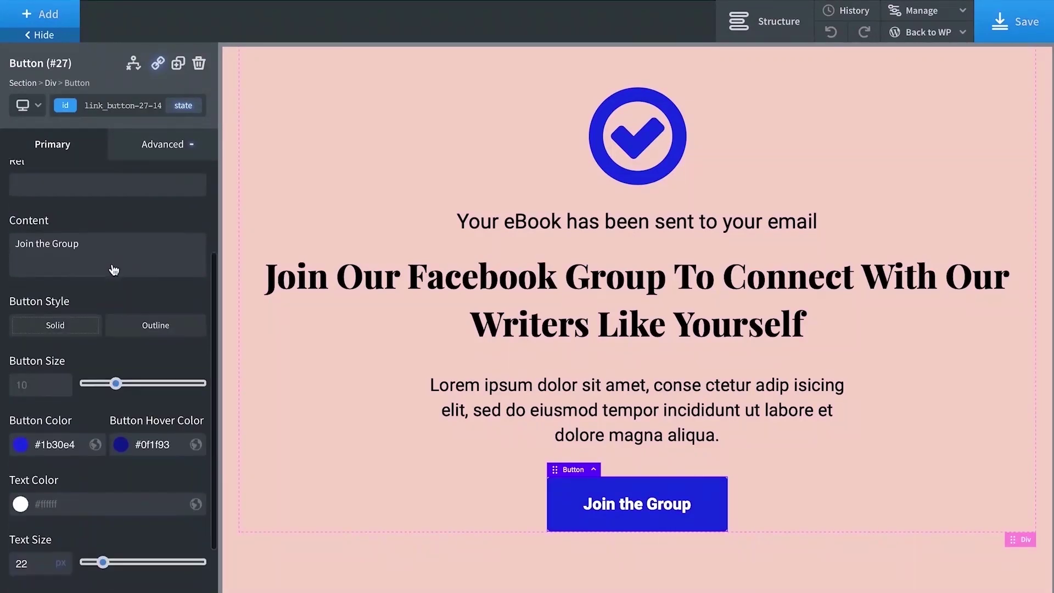
{"action": "double_click", "coordinate": [68, 244]}
{"action": "left_click", "coordinate": [97, 245]}
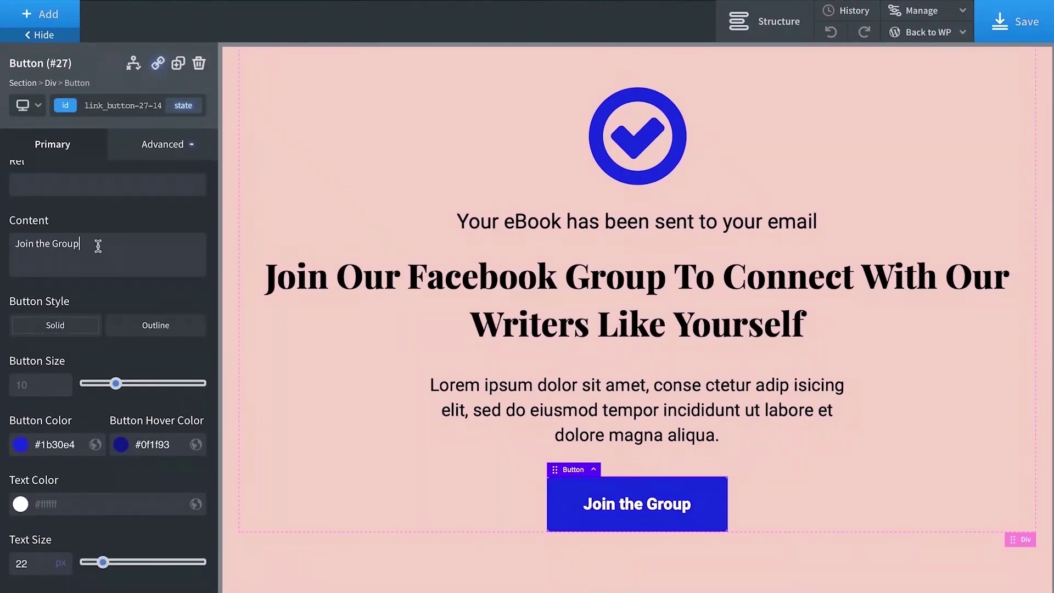
{"action": "key", "text": "ctrl+a"}
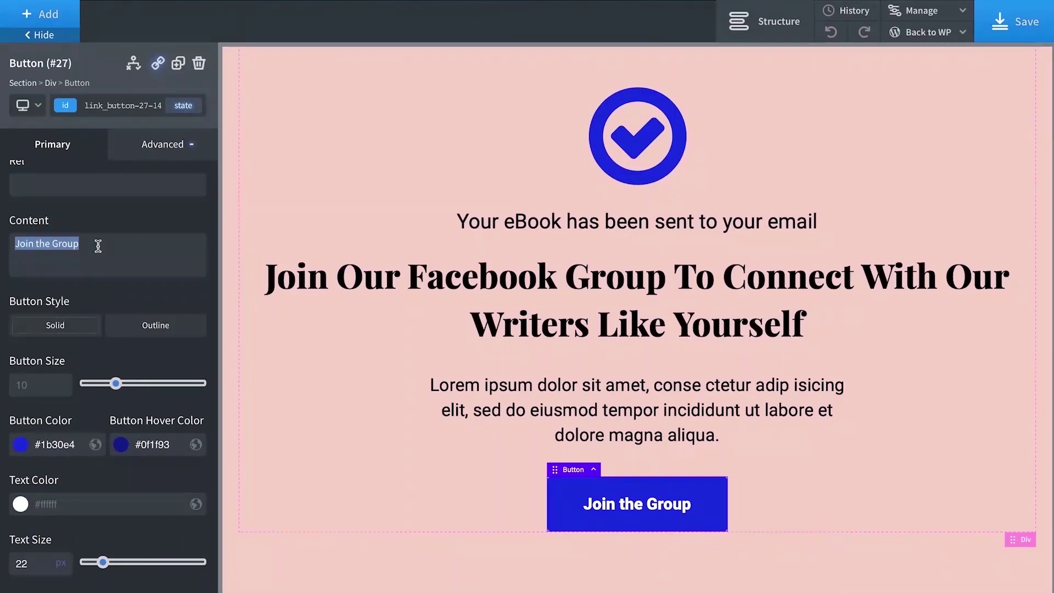
{"action": "key", "text": "Right"}
{"action": "type", "text": ">"}
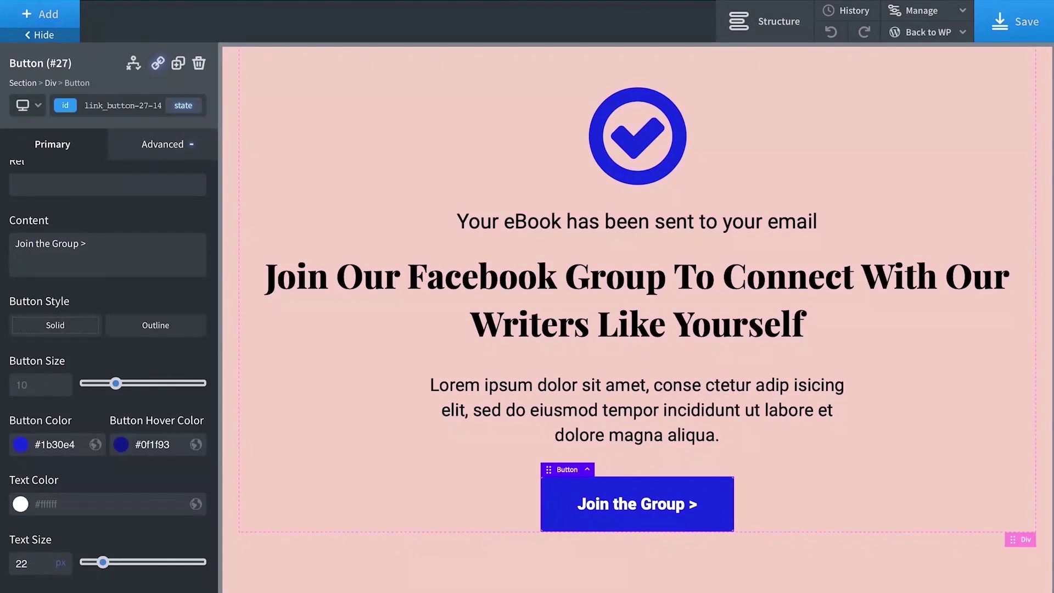
{"action": "scroll", "coordinate": [151, 288], "scroll_direction": "down", "scroll_amount": 2}
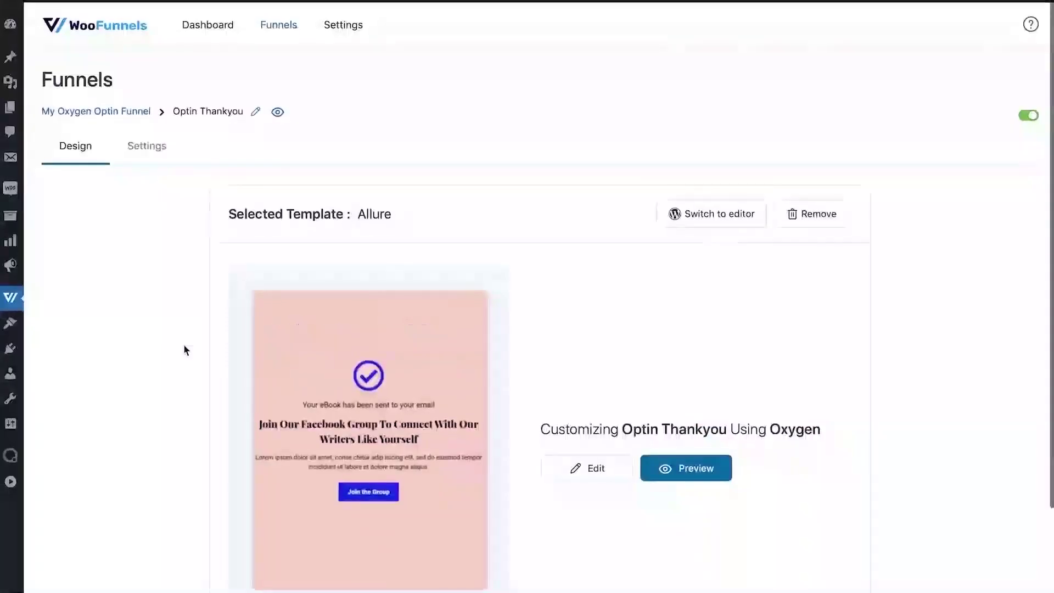
- Return to My Oxygen Optin Funnel, look over its contacts and analytics, and go back to its steps
{"action": "left_click", "coordinate": [102, 116]}
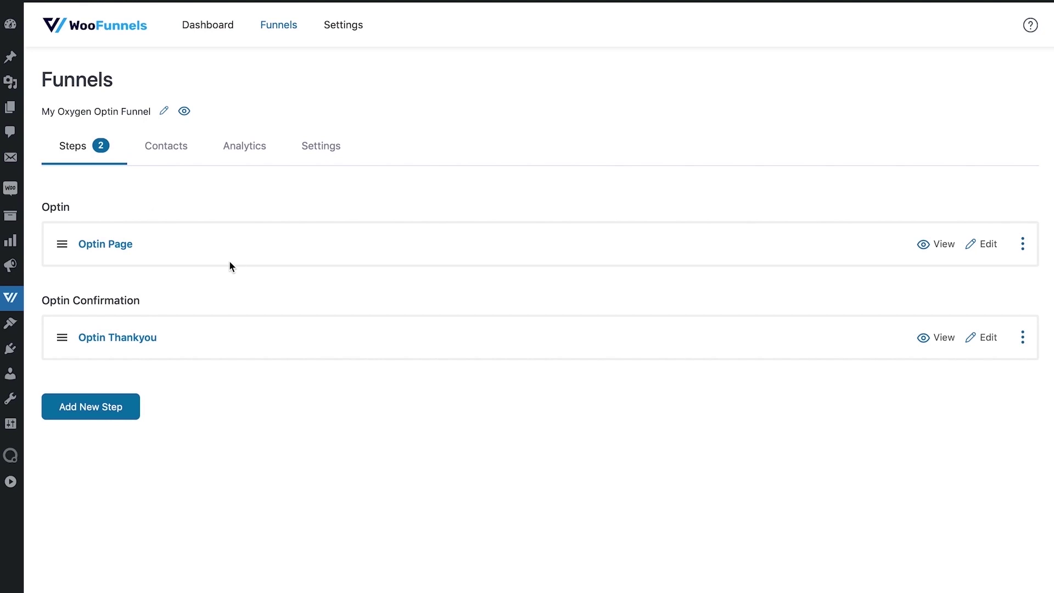
{"action": "left_click", "coordinate": [168, 152]}
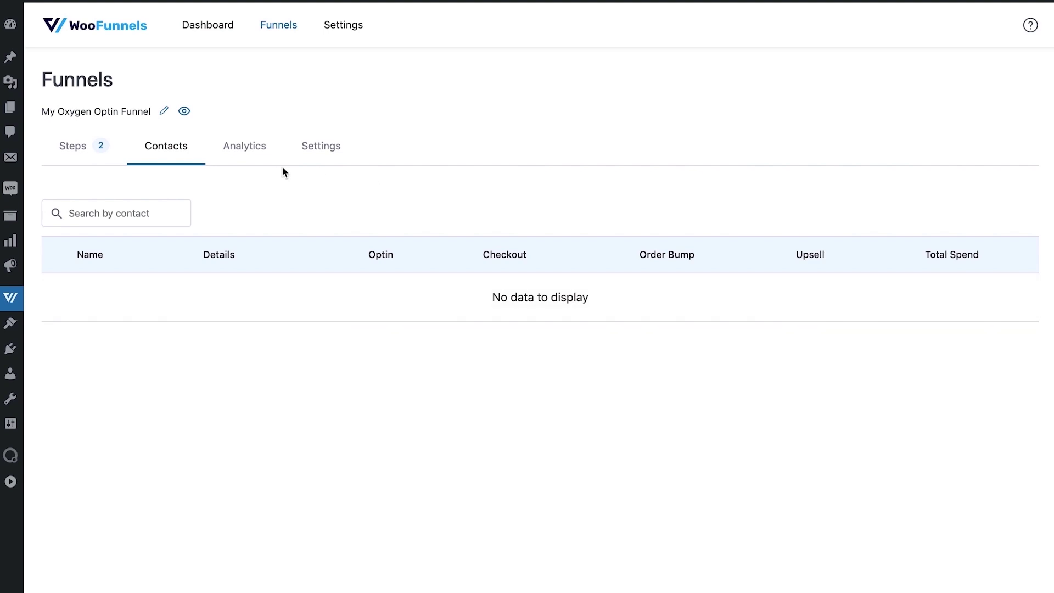
{"action": "left_click", "coordinate": [246, 147]}
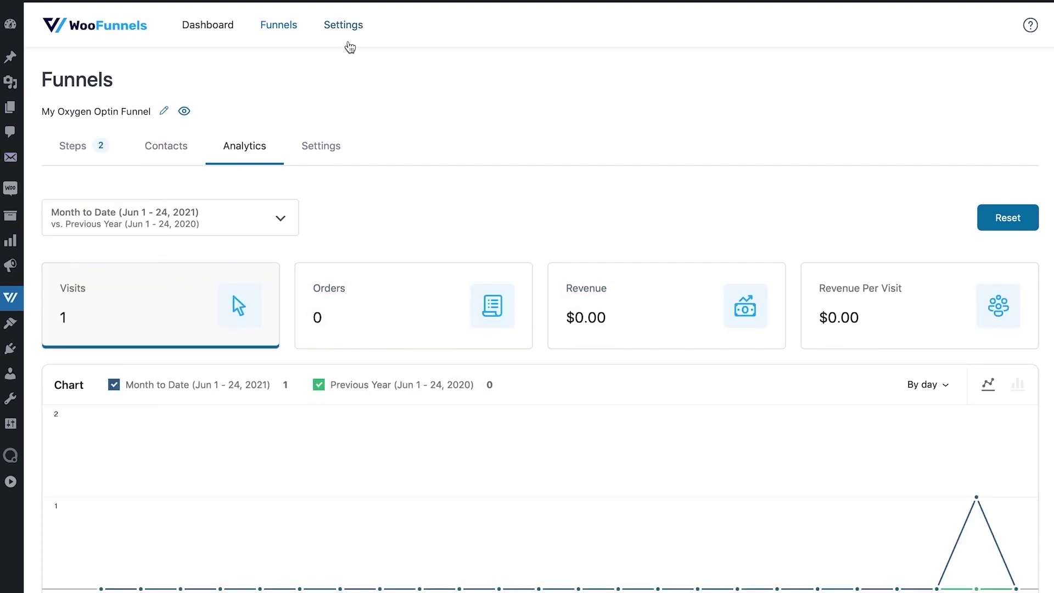
{"action": "left_click", "coordinate": [157, 142]}
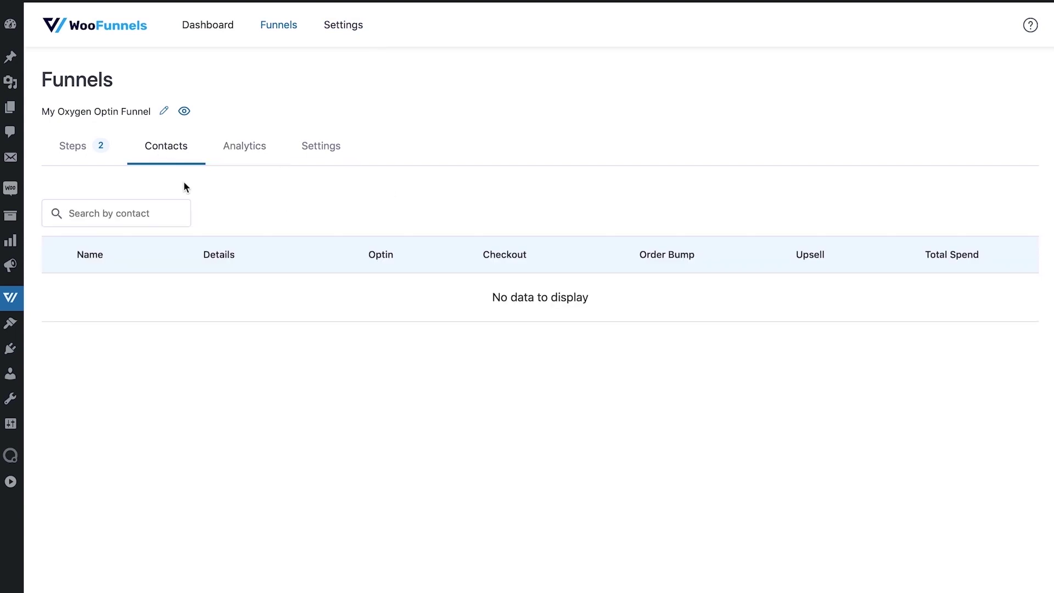
{"action": "left_click", "coordinate": [92, 159]}
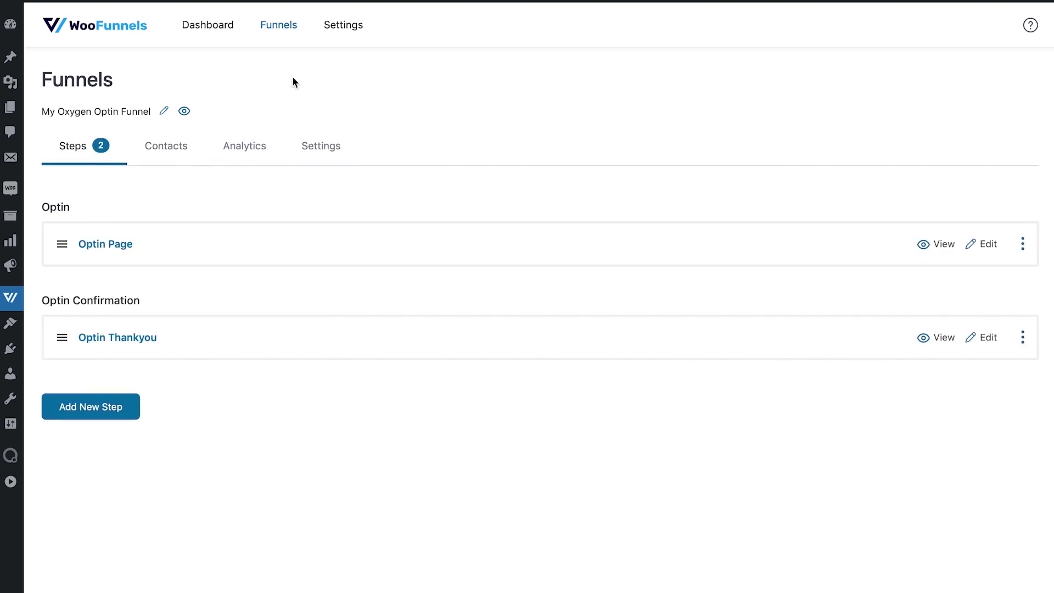
- Create a new funnel titled "My Sales Funnel (Oxygen)" from the list of all funnels
{"action": "left_click", "coordinate": [275, 34]}
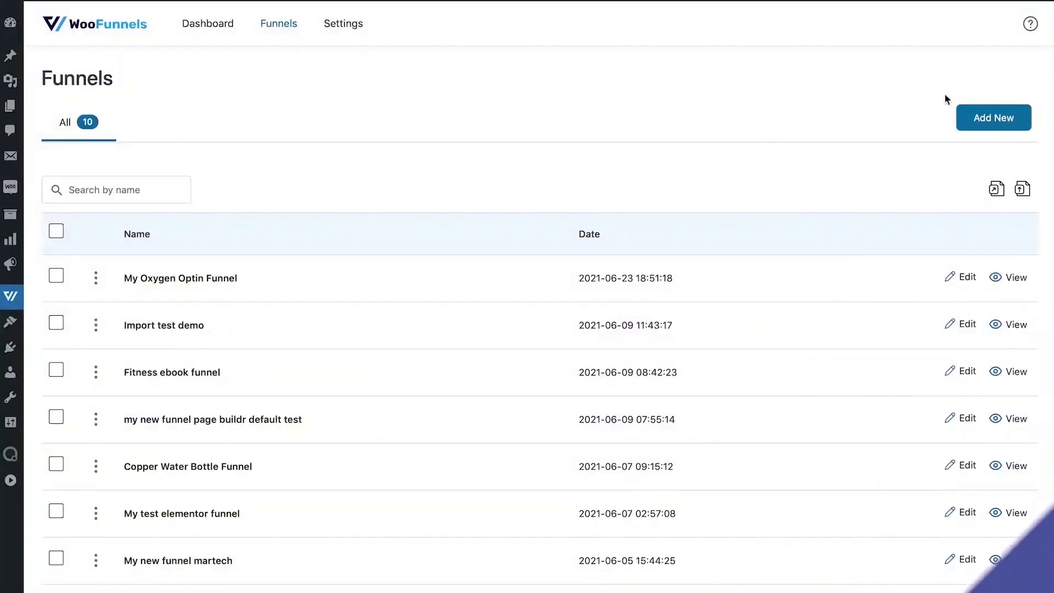
{"action": "left_click", "coordinate": [1016, 125]}
{"action": "left_click", "coordinate": [496, 286]}
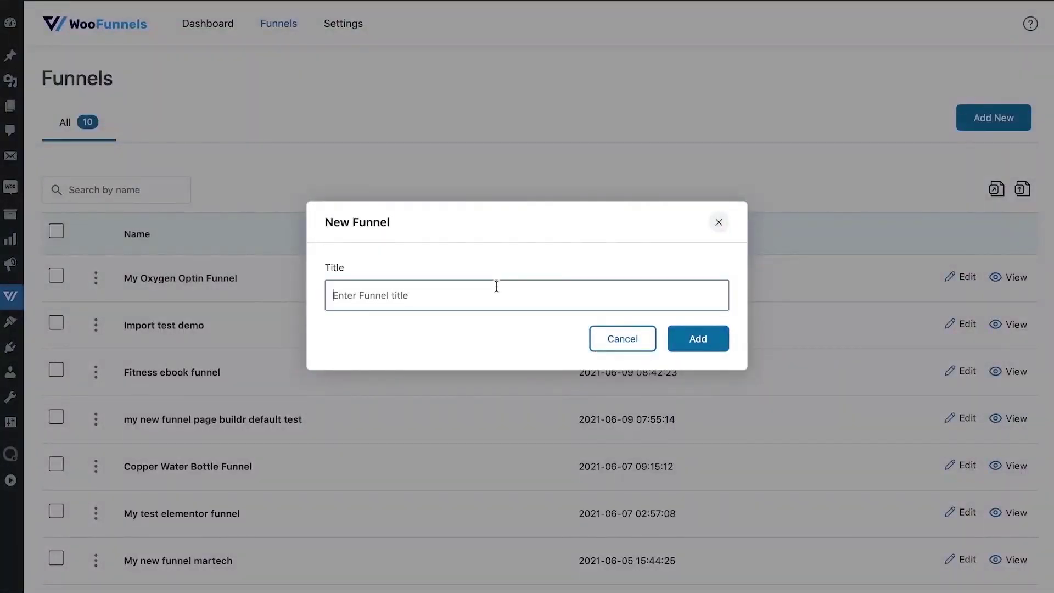
{"action": "type", "text": "My Sales Funnel (Oxygen)"}
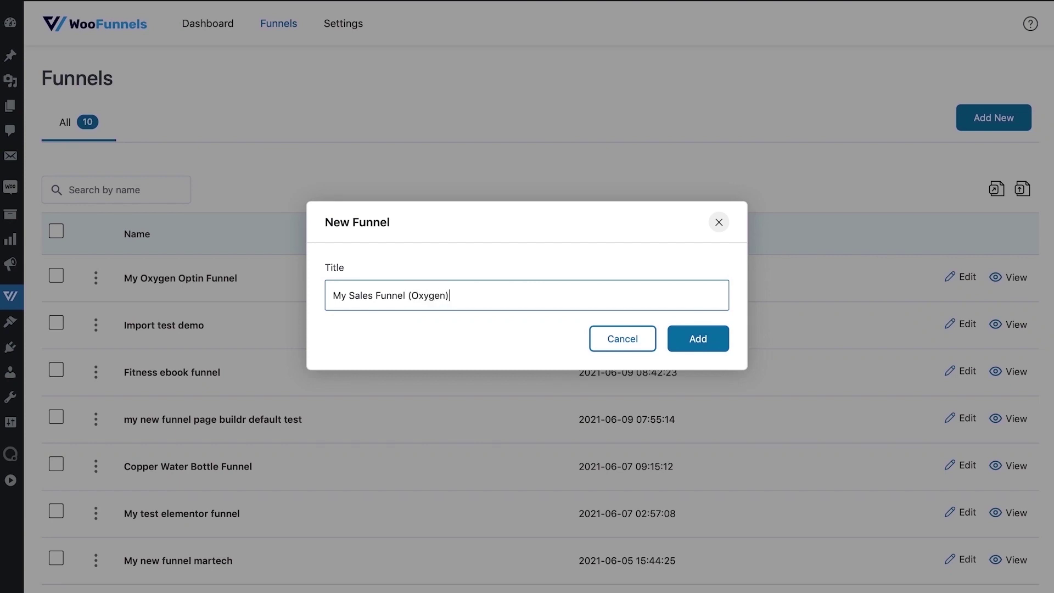
{"action": "left_click", "coordinate": [710, 343]}
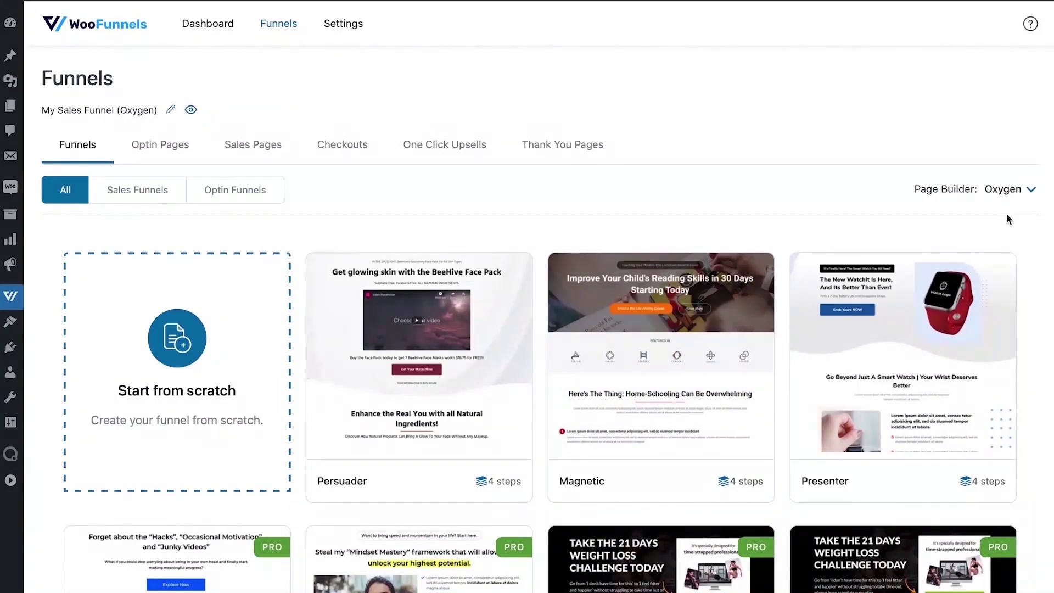
- Browse the Oxygen funnel templates and filter them to show only sales funnels
{"action": "mouse_move", "coordinate": [743, 257]}
{"action": "scroll", "coordinate": [743, 257], "scroll_direction": "down", "scroll_amount": 2}
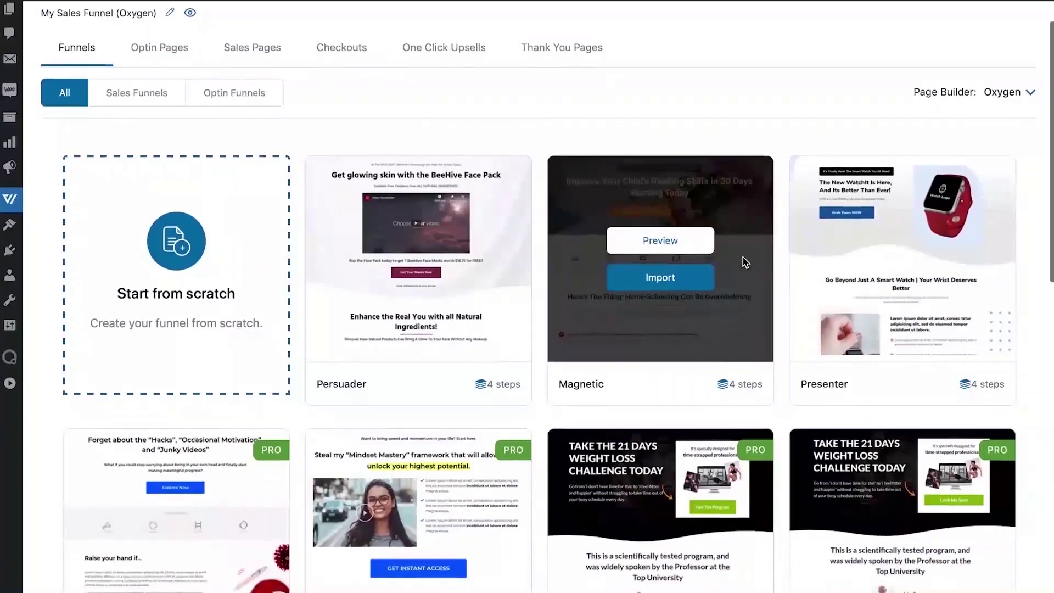
{"action": "scroll", "coordinate": [742, 262], "scroll_direction": "down", "scroll_amount": 6}
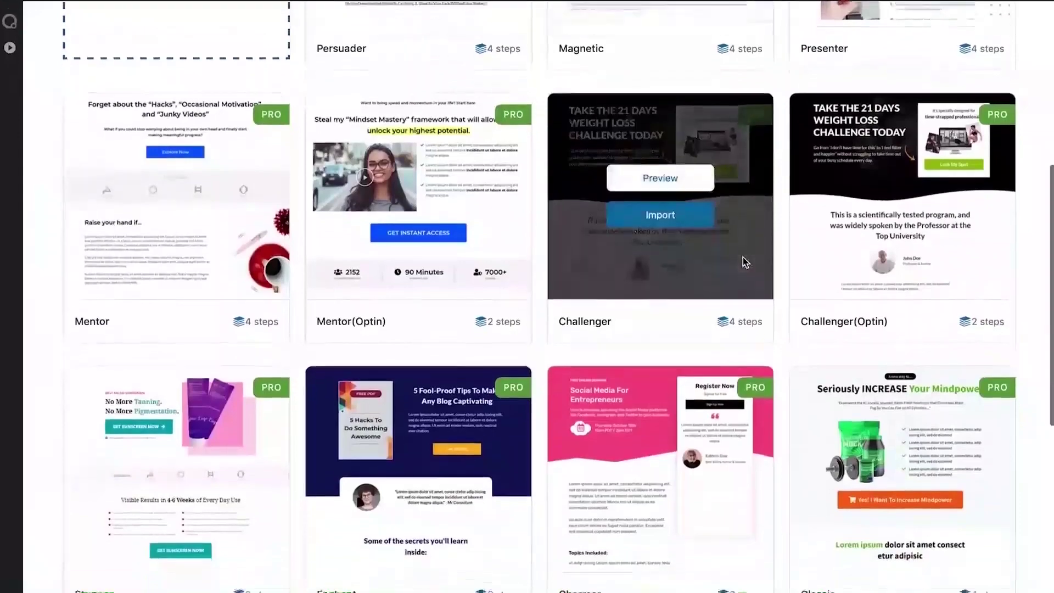
{"action": "scroll", "coordinate": [745, 263], "scroll_direction": "down", "scroll_amount": 1}
{"action": "scroll", "coordinate": [745, 262], "scroll_direction": "up", "scroll_amount": 4}
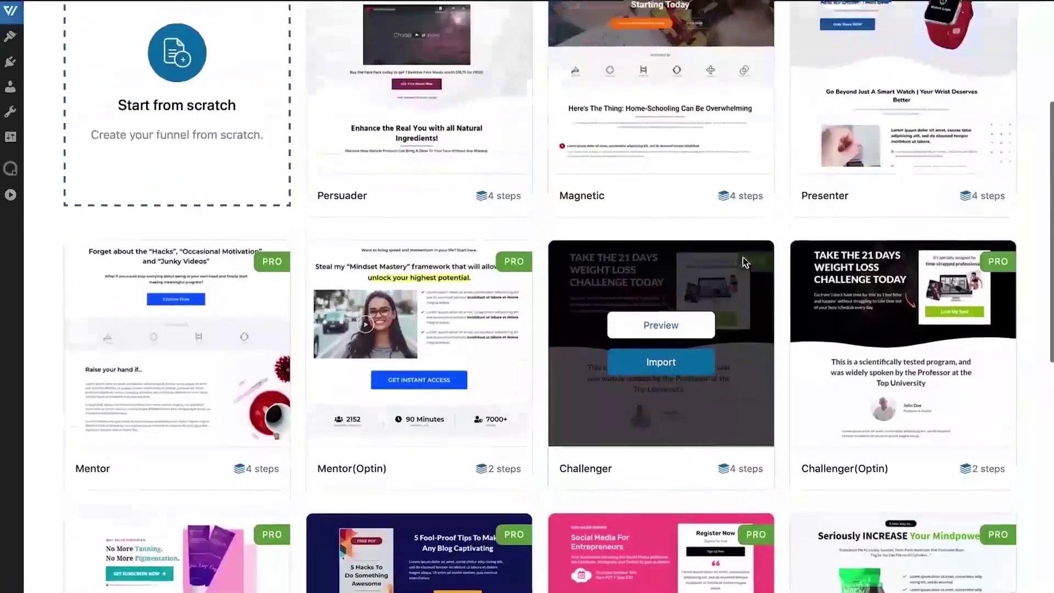
{"action": "scroll", "coordinate": [742, 262], "scroll_direction": "up", "scroll_amount": 5}
{"action": "left_click", "coordinate": [153, 196]}
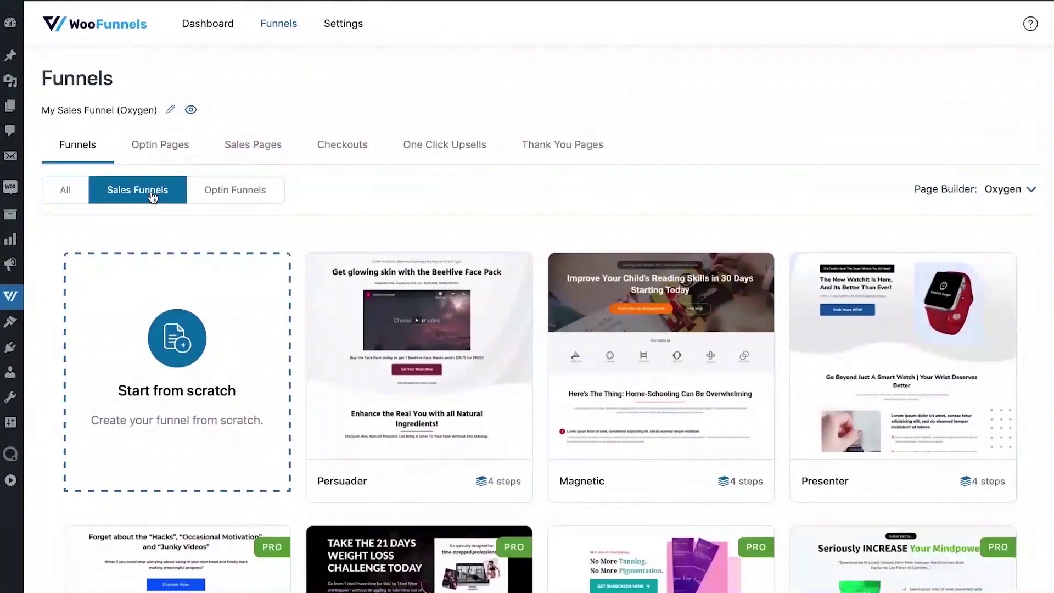
- Look through the sales funnel templates and import the Stunner template with its three steps
{"action": "scroll", "coordinate": [360, 252], "scroll_direction": "down", "scroll_amount": 7}
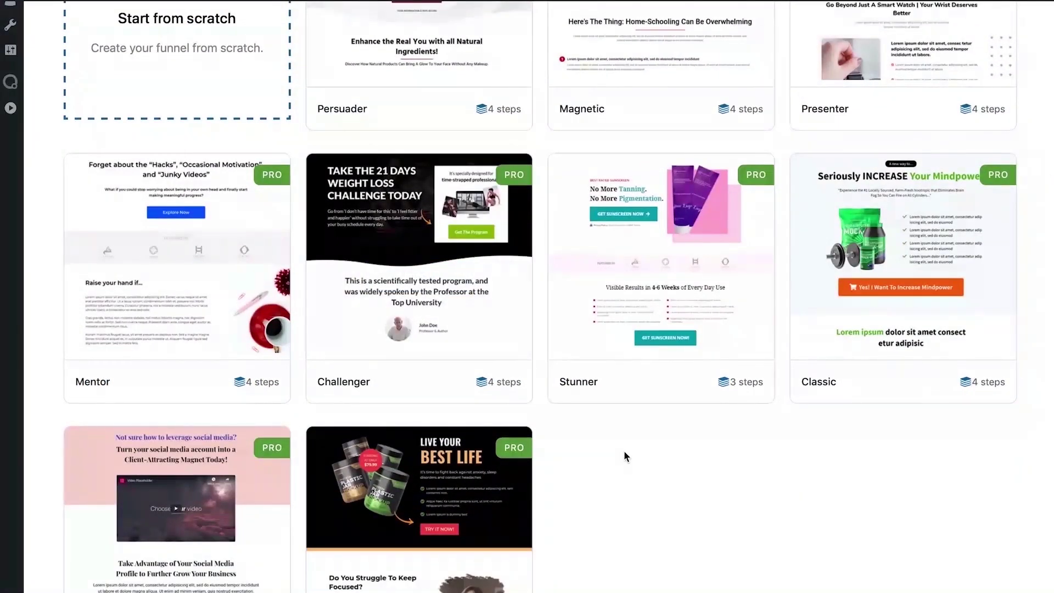
{"action": "mouse_move", "coordinate": [455, 321]}
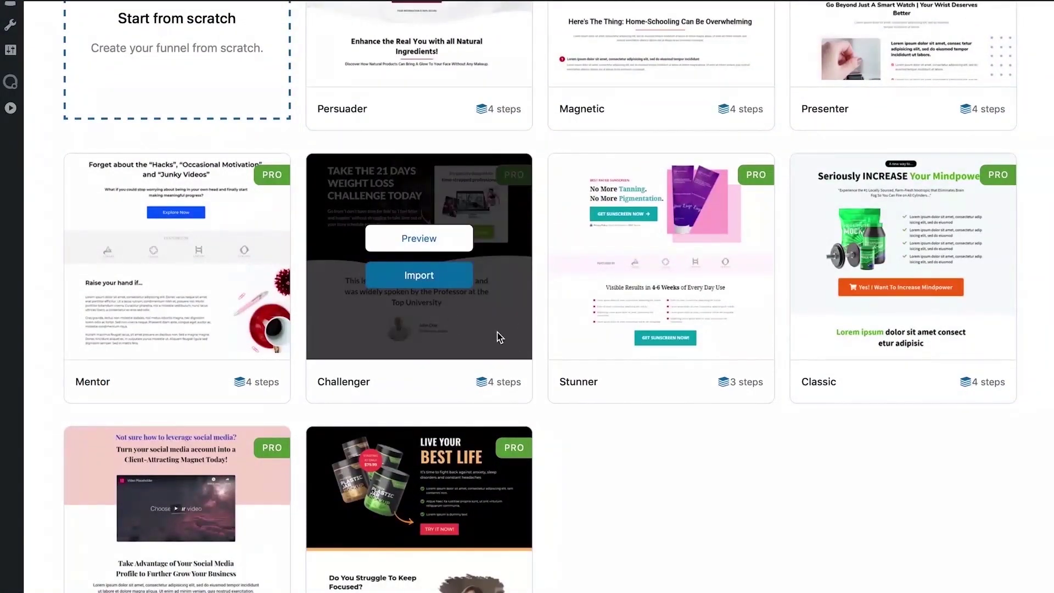
{"action": "scroll", "coordinate": [756, 462], "scroll_direction": "down", "scroll_amount": 1}
{"action": "scroll", "coordinate": [953, 387], "scroll_direction": "down", "scroll_amount": 2}
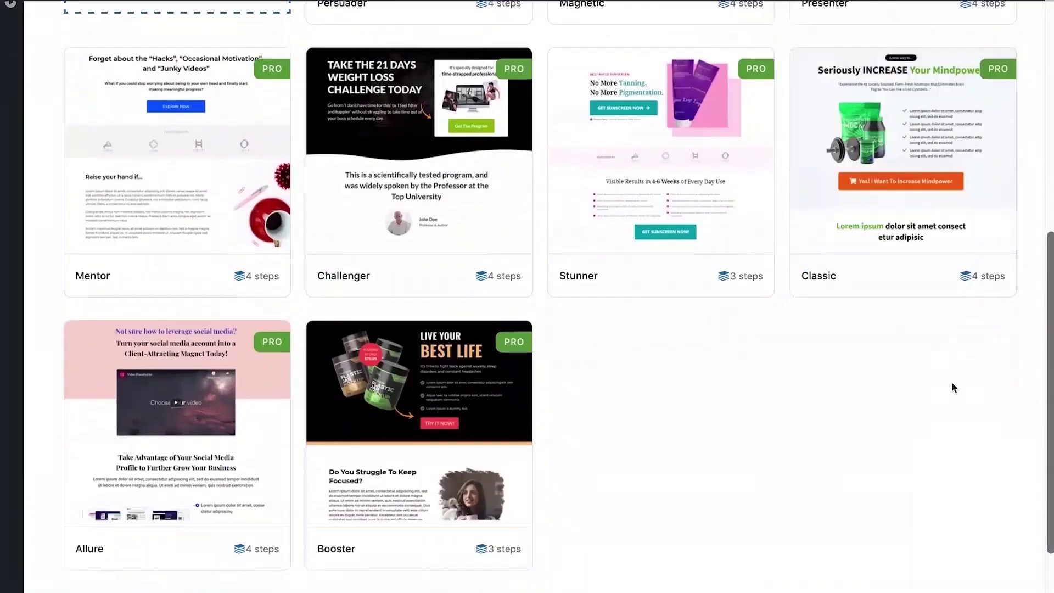
{"action": "scroll", "coordinate": [953, 388], "scroll_direction": "down", "scroll_amount": 2}
{"action": "scroll", "coordinate": [726, 357], "scroll_direction": "up", "scroll_amount": 5}
{"action": "left_click", "coordinate": [651, 305]}
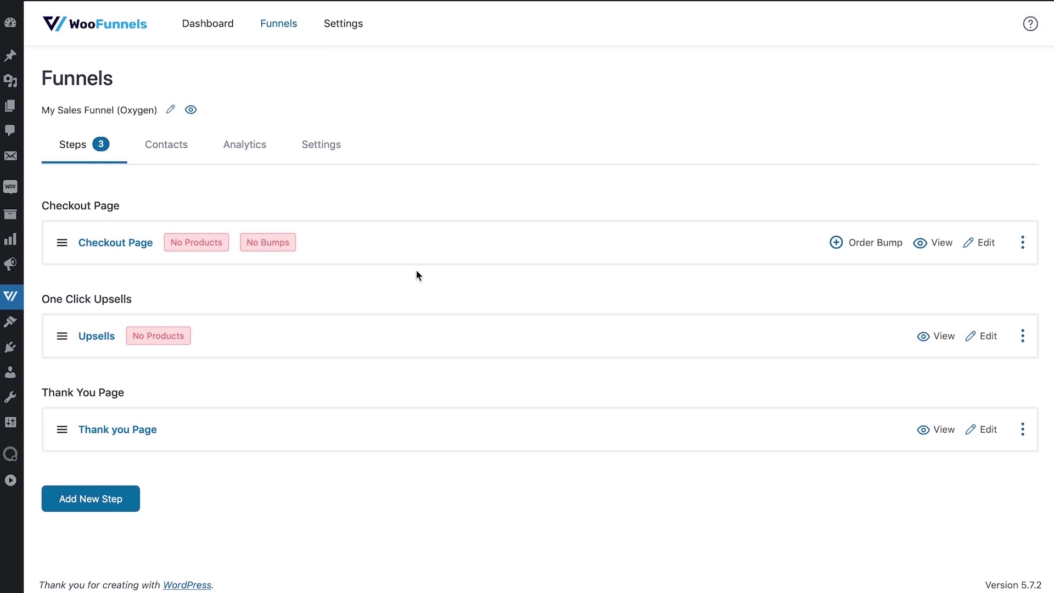
- Open the funnel's checkout page for editing and add the SolarSafe Sunscreen product to it
{"action": "left_click", "coordinate": [980, 242]}
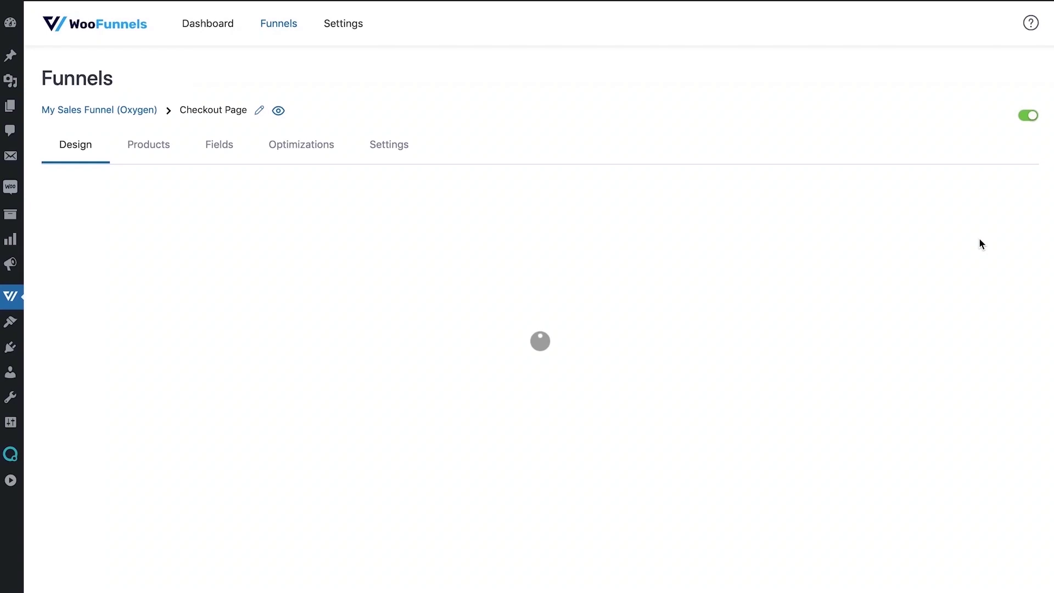
{"action": "scroll", "coordinate": [630, 361], "scroll_direction": "down", "scroll_amount": 1}
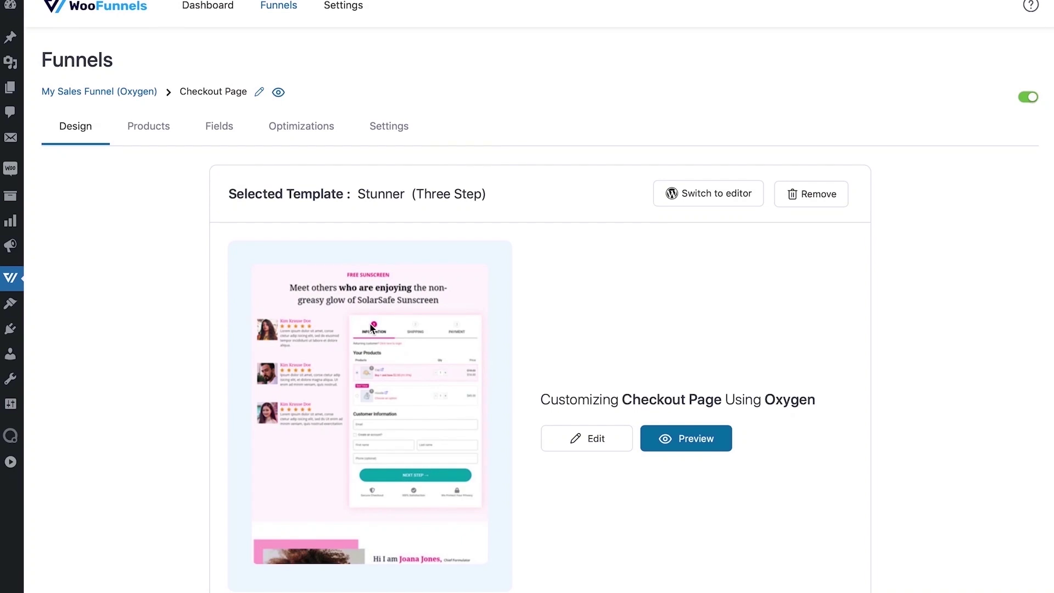
{"action": "left_click", "coordinate": [159, 141]}
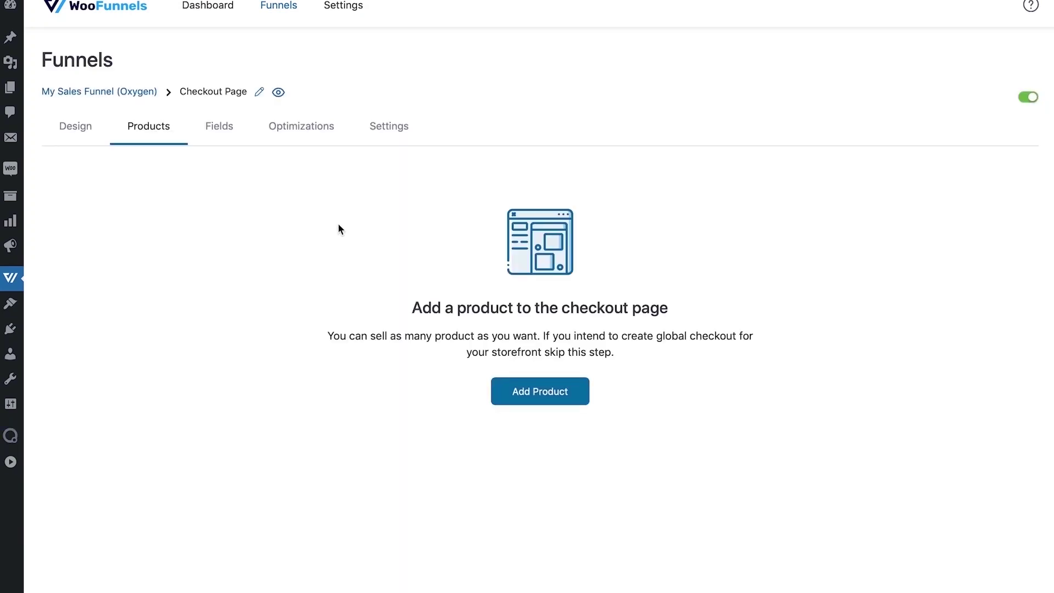
{"action": "left_click", "coordinate": [536, 393]}
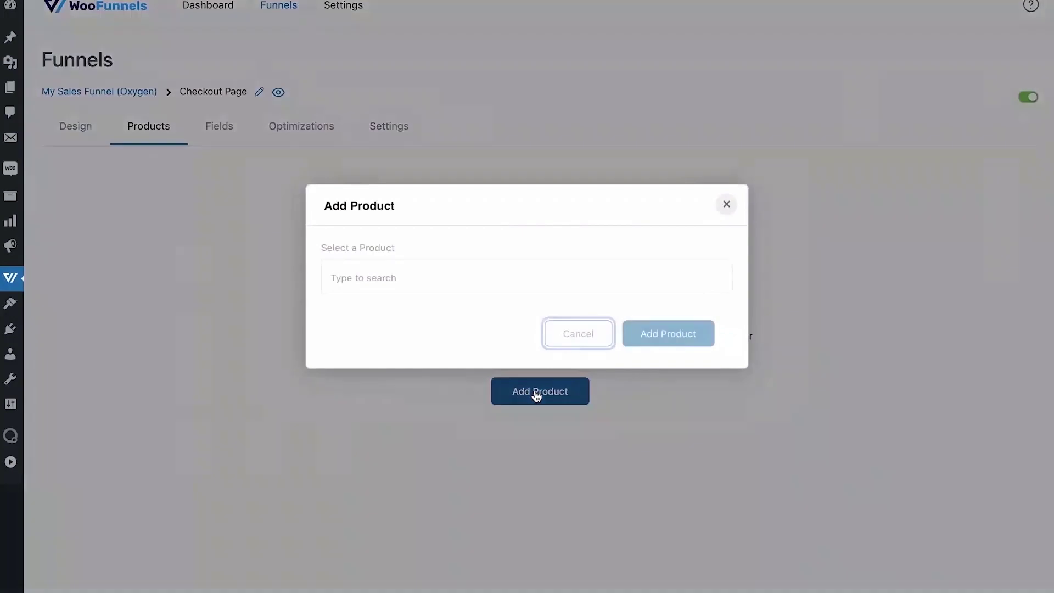
{"action": "left_click", "coordinate": [445, 282]}
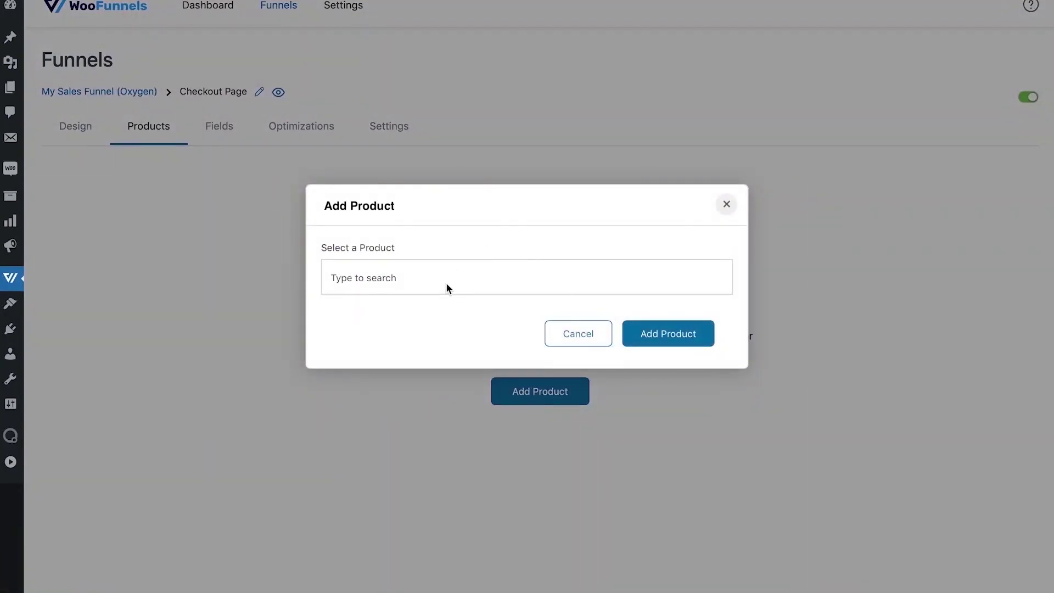
{"action": "type", "text": "so"}
{"action": "key", "text": "BackSpace"}
{"action": "type", "text": "un"}
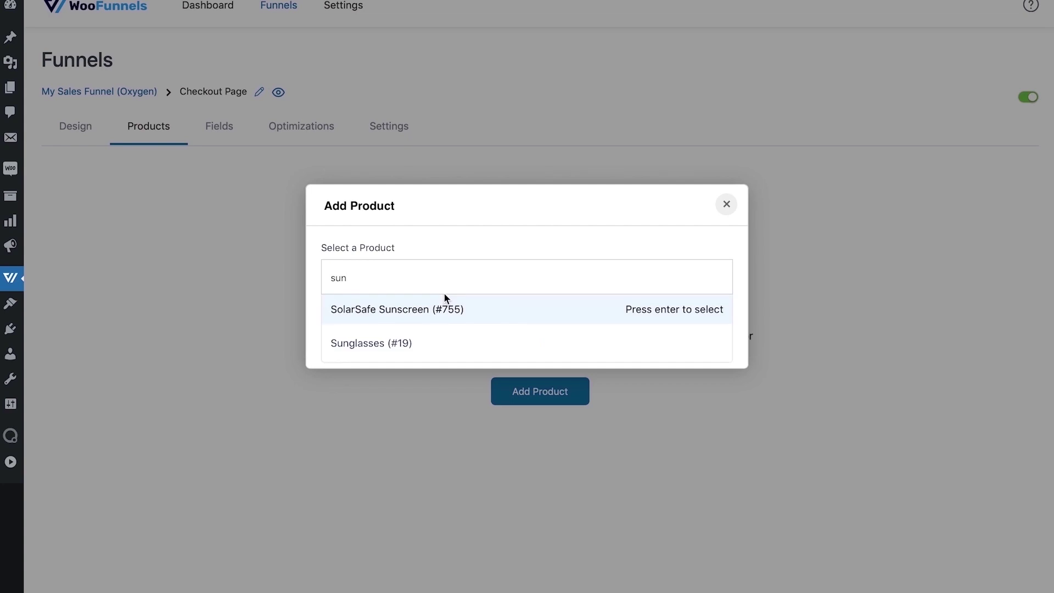
{"action": "left_click", "coordinate": [426, 313]}
{"action": "left_click", "coordinate": [637, 346]}
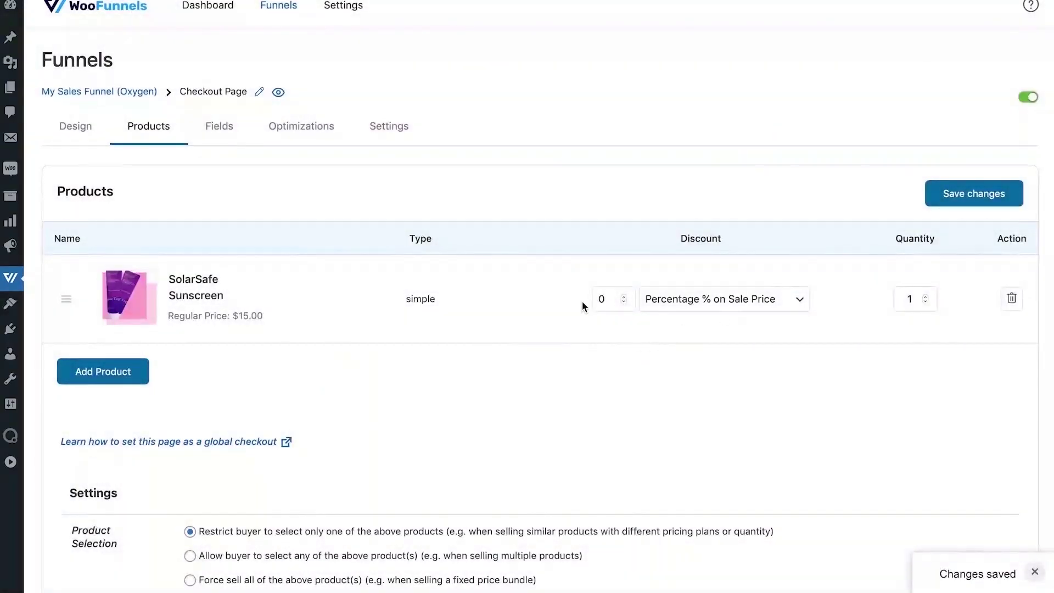
- Set the sunscreen's quantity to 2 and its percentage discount on sale price to 50, and save the changes
{"action": "double_click", "coordinate": [914, 298]}
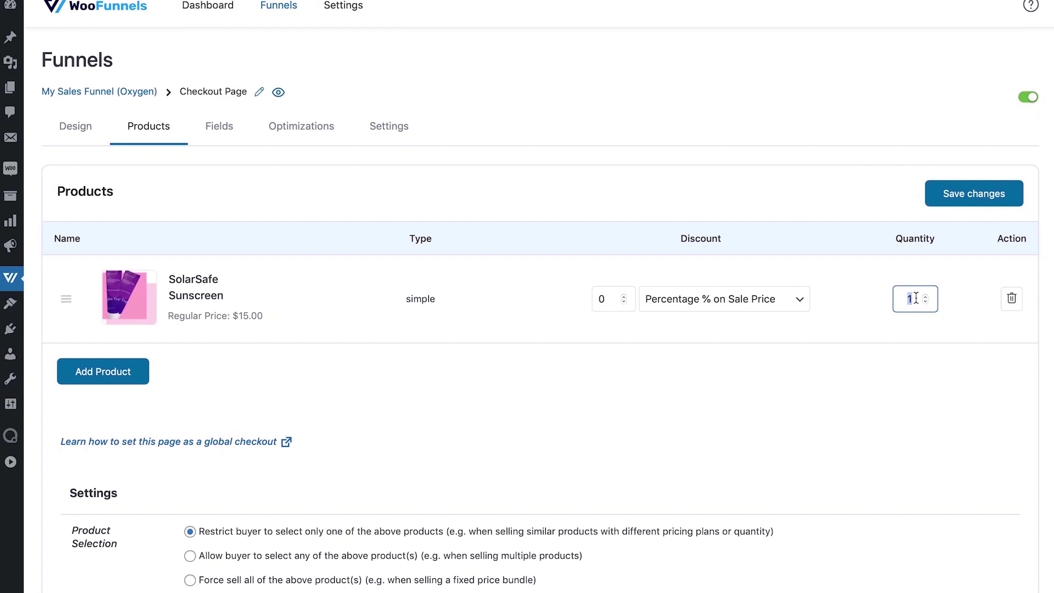
{"action": "type", "text": "2"}
{"action": "double_click", "coordinate": [594, 299]}
{"action": "type", "text": "50"}
{"action": "key", "text": "BackSpace"}
{"action": "key", "text": "BackSpace"}
{"action": "key", "text": "ctrl+z"}
{"action": "key", "text": "BackSpace"}
{"action": "key", "text": "BackSpace"}
{"action": "type", "text": "50"}
{"action": "left_click", "coordinate": [611, 336]}
{"action": "scroll", "coordinate": [768, 274], "scroll_direction": "down", "scroll_amount": 1}
{"action": "left_click", "coordinate": [975, 182]}
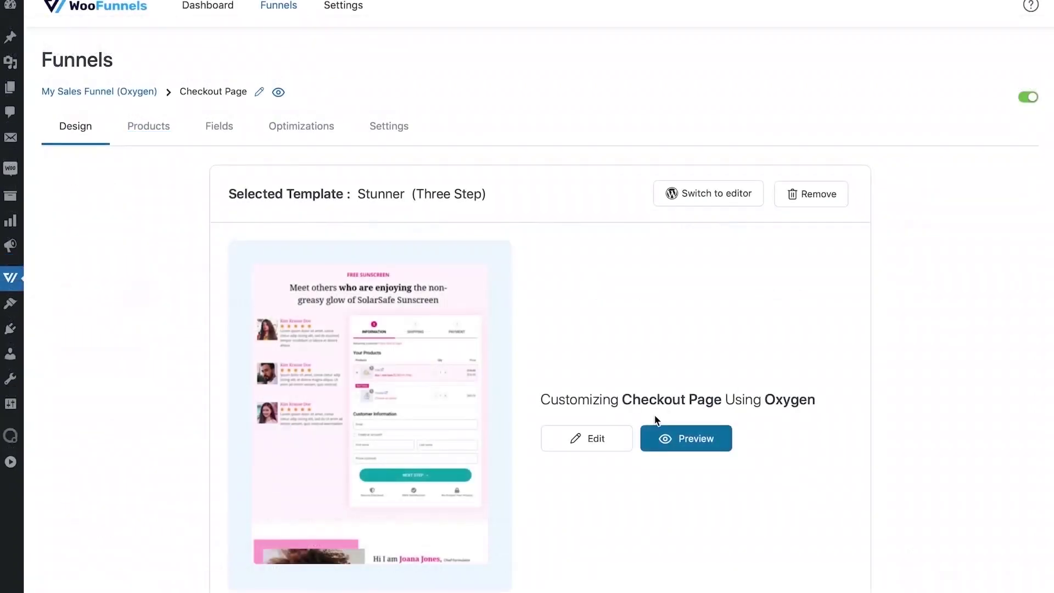
- Open the checkout page's design in the Oxygen editor and bring up the Steps settings of the checkout form
{"action": "scroll", "coordinate": [583, 377], "scroll_direction": "down", "scroll_amount": 2}
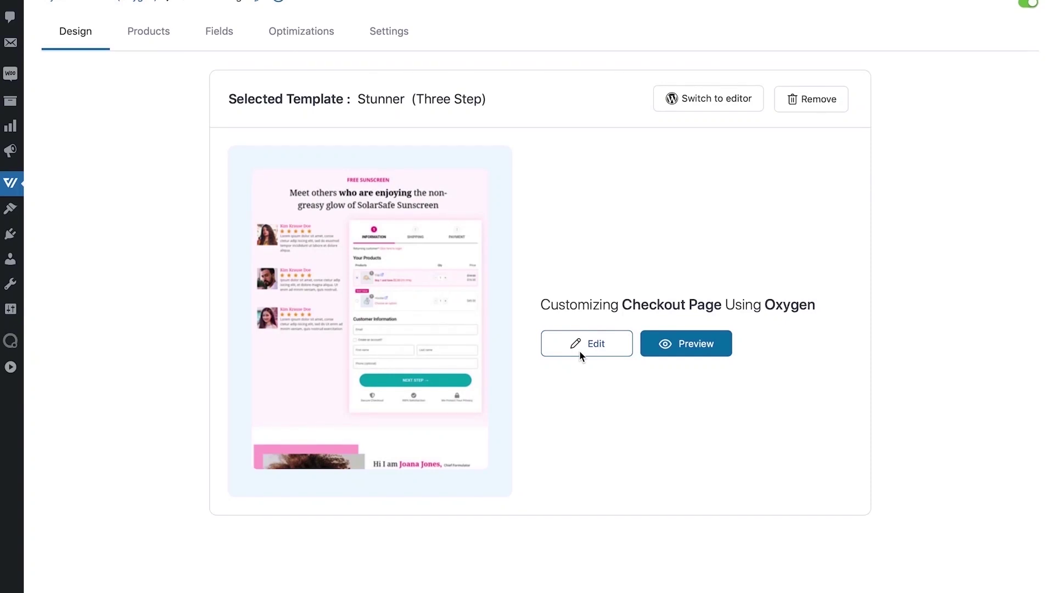
{"action": "left_click", "coordinate": [581, 347]}
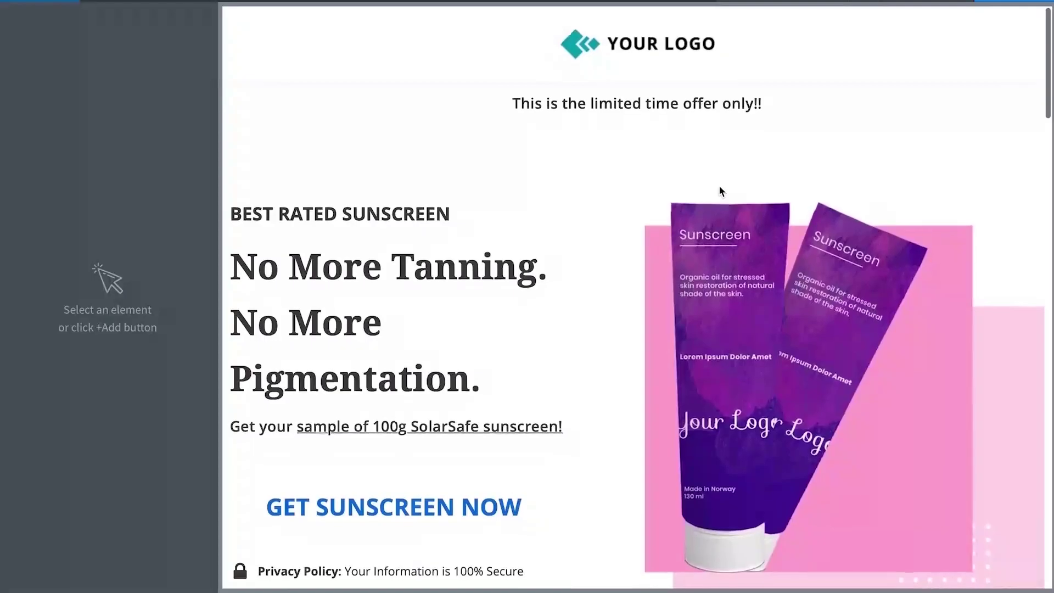
{"action": "scroll", "coordinate": [719, 189], "scroll_direction": "down", "scroll_amount": 10}
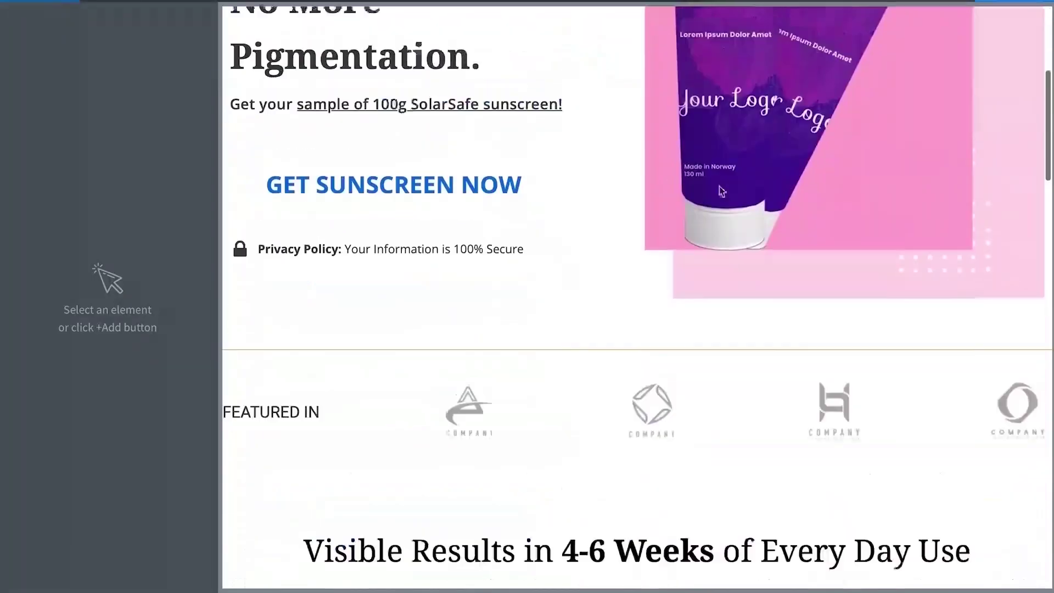
{"action": "scroll", "coordinate": [719, 186], "scroll_direction": "down", "scroll_amount": 7}
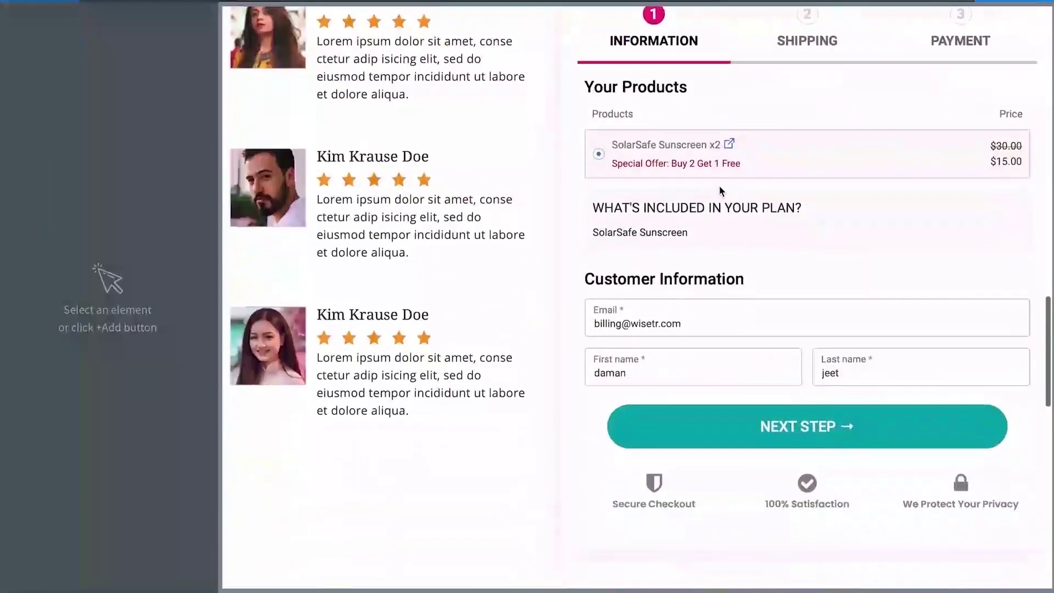
{"action": "scroll", "coordinate": [719, 186], "scroll_direction": "up", "scroll_amount": 1}
{"action": "left_click", "coordinate": [755, 148]}
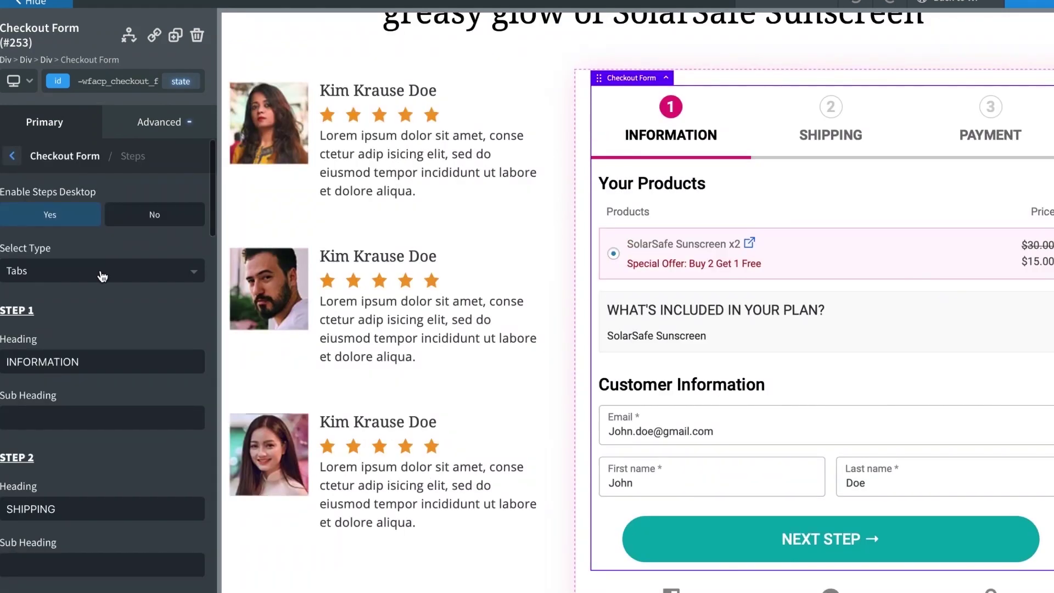
- Try the Breadcrumb type for the checkout form's steps and switch back to Tabs
{"action": "scroll", "coordinate": [101, 273], "scroll_direction": "down", "scroll_amount": 4}
{"action": "scroll", "coordinate": [101, 270], "scroll_direction": "up", "scroll_amount": 4}
{"action": "left_click", "coordinate": [64, 272]}
{"action": "left_click", "coordinate": [64, 275]}
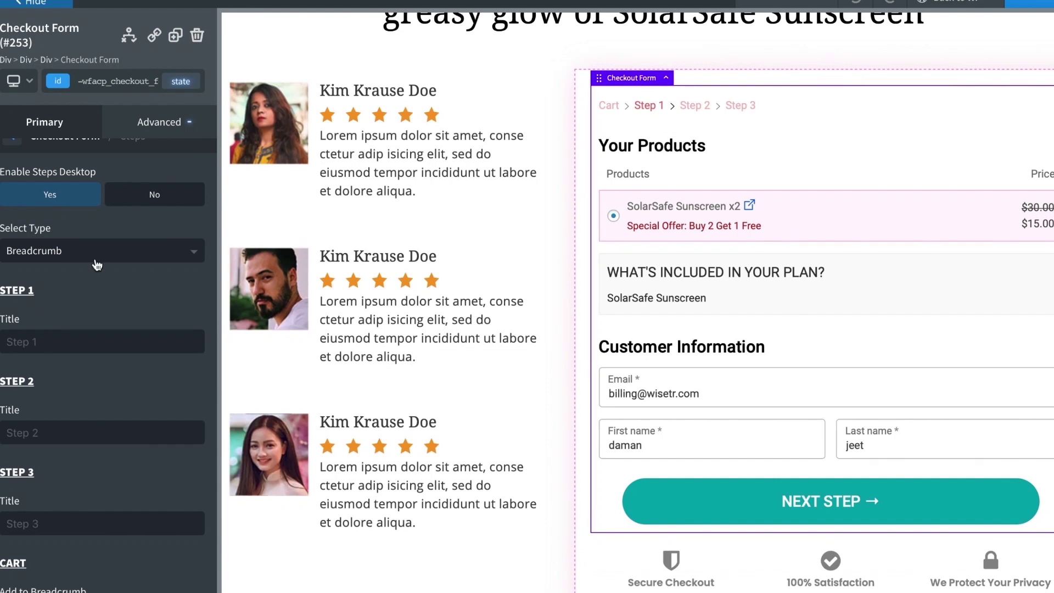
{"action": "left_click", "coordinate": [93, 259]}
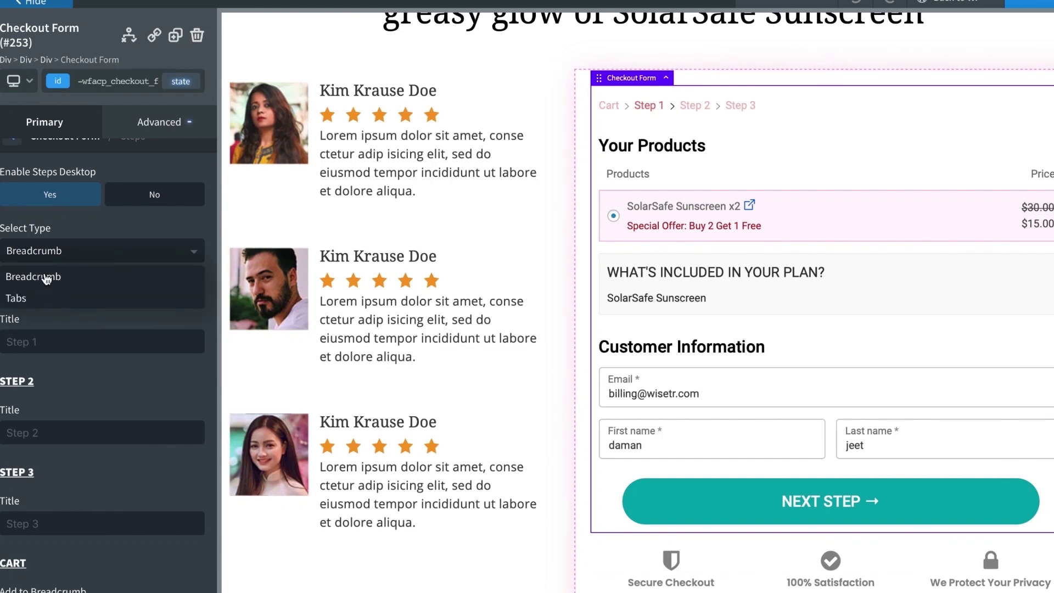
{"action": "left_click", "coordinate": [17, 298]}
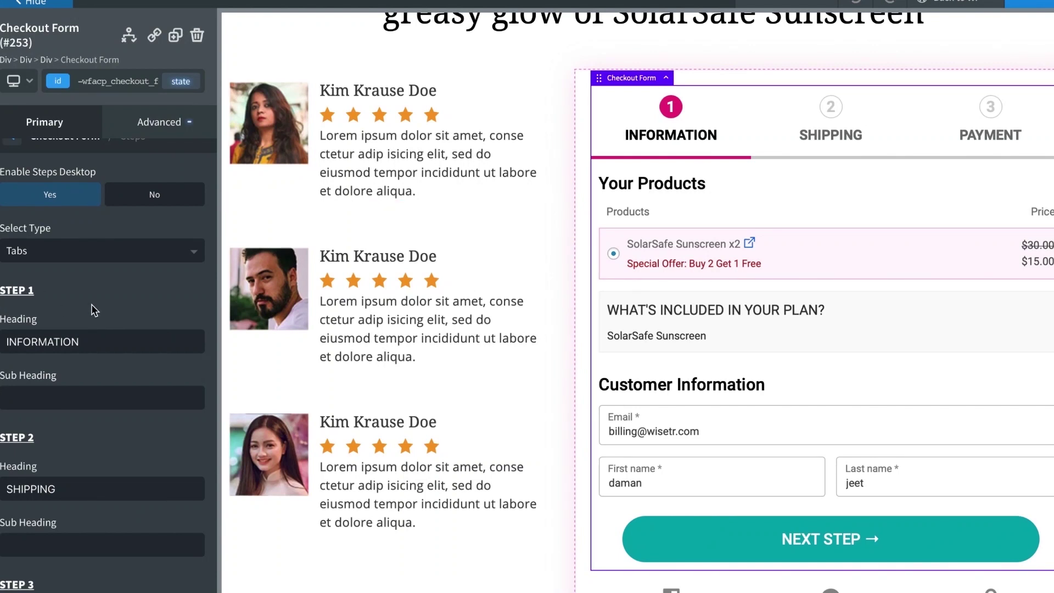
- Give the checkout steps the sub headings "Enter your basic details", "Where should we ship it?" and "Choose your method"
{"action": "scroll", "coordinate": [94, 310], "scroll_direction": "down", "scroll_amount": 1}
{"action": "scroll", "coordinate": [94, 310], "scroll_direction": "down", "scroll_amount": 3}
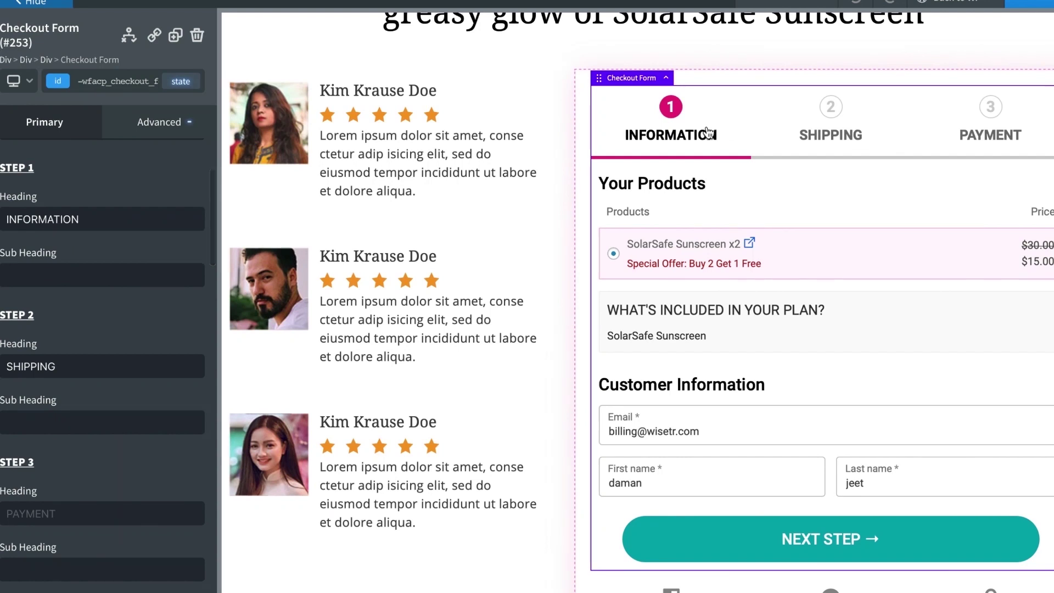
{"action": "left_click", "coordinate": [113, 274]}
{"action": "type", "text": "Enter"}
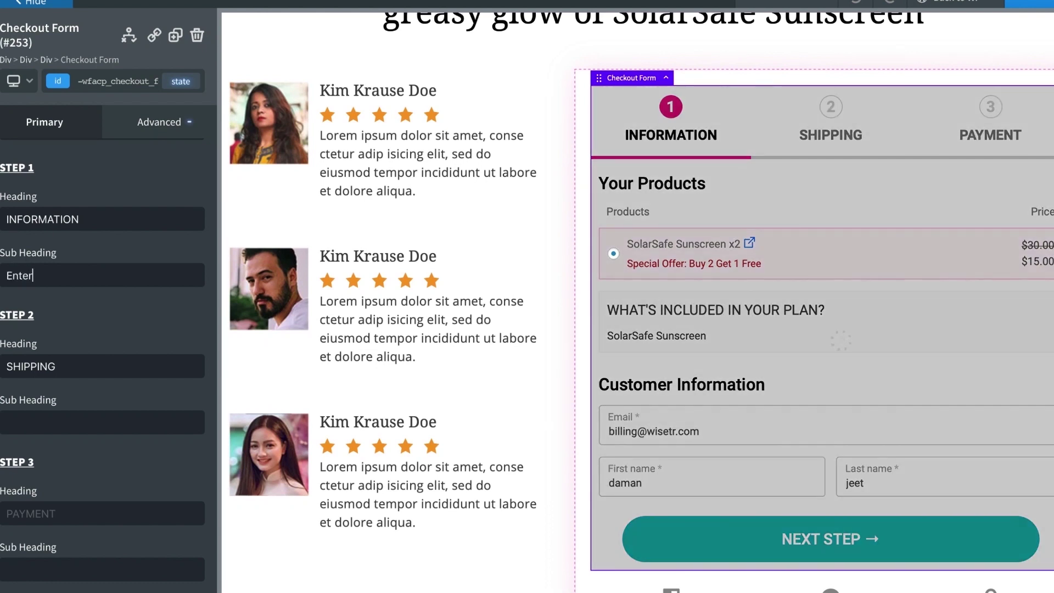
{"action": "type", "text": " your ba"}
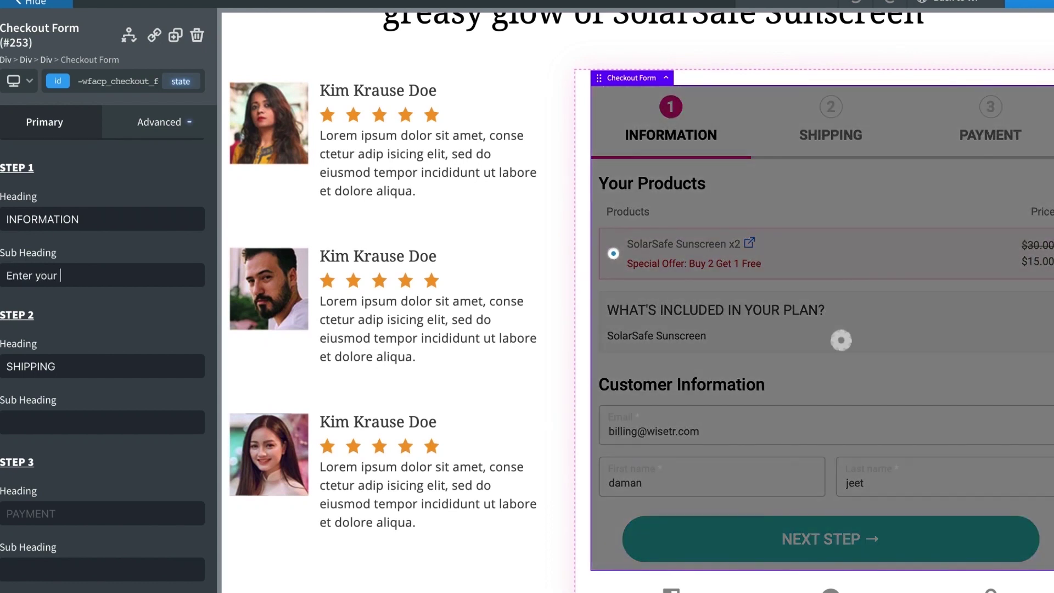
{"action": "type", "text": "sic details"}
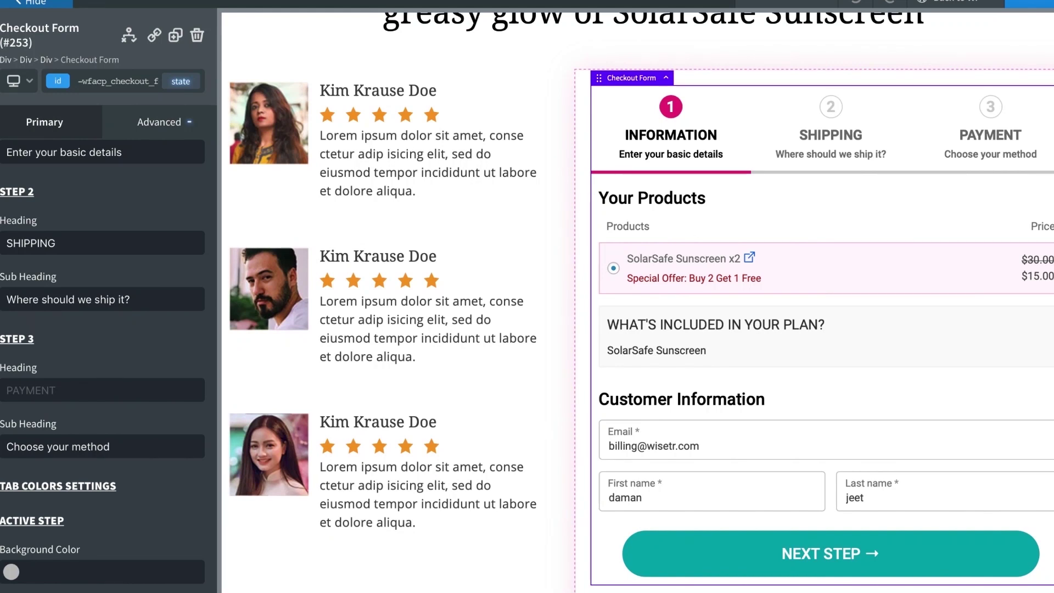
- Examine the tab color settings for the checkout form's active and inactive steps
{"action": "scroll", "coordinate": [104, 343], "scroll_direction": "down", "scroll_amount": 3}
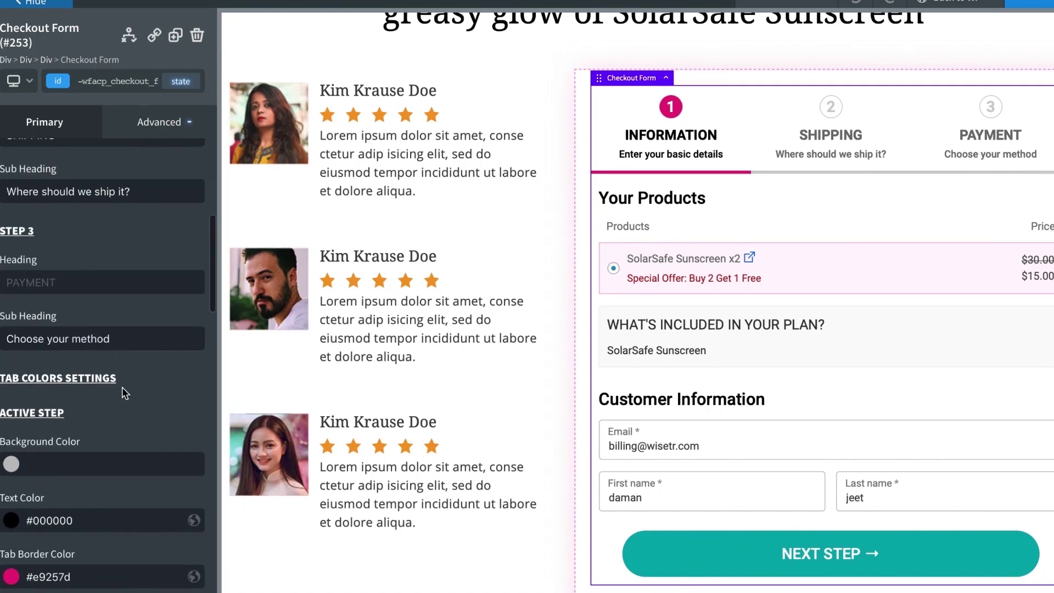
{"action": "scroll", "coordinate": [125, 392], "scroll_direction": "down", "scroll_amount": 4}
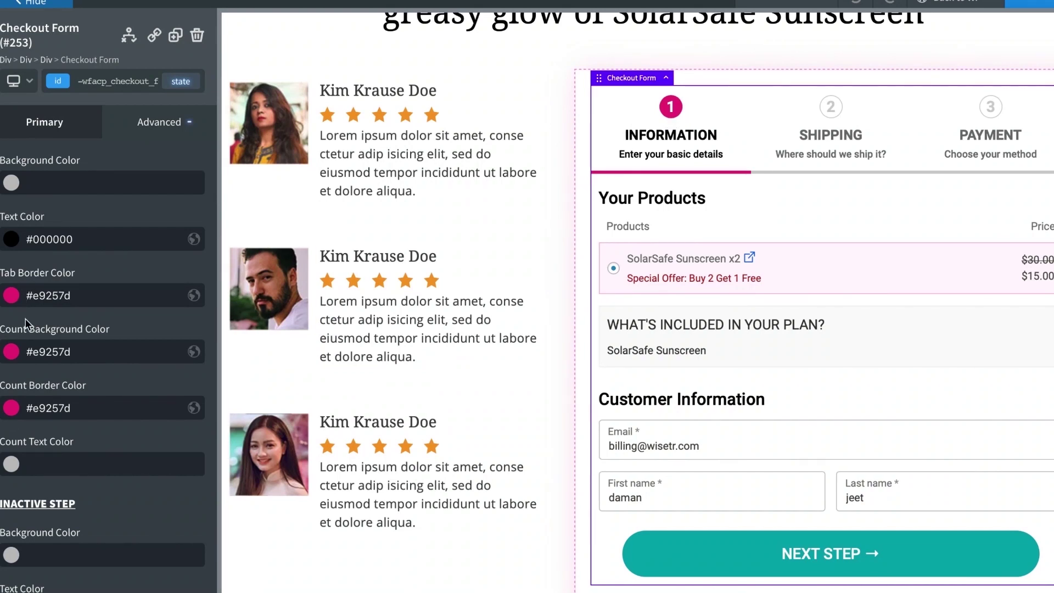
{"action": "scroll", "coordinate": [33, 391], "scroll_direction": "down", "scroll_amount": 1}
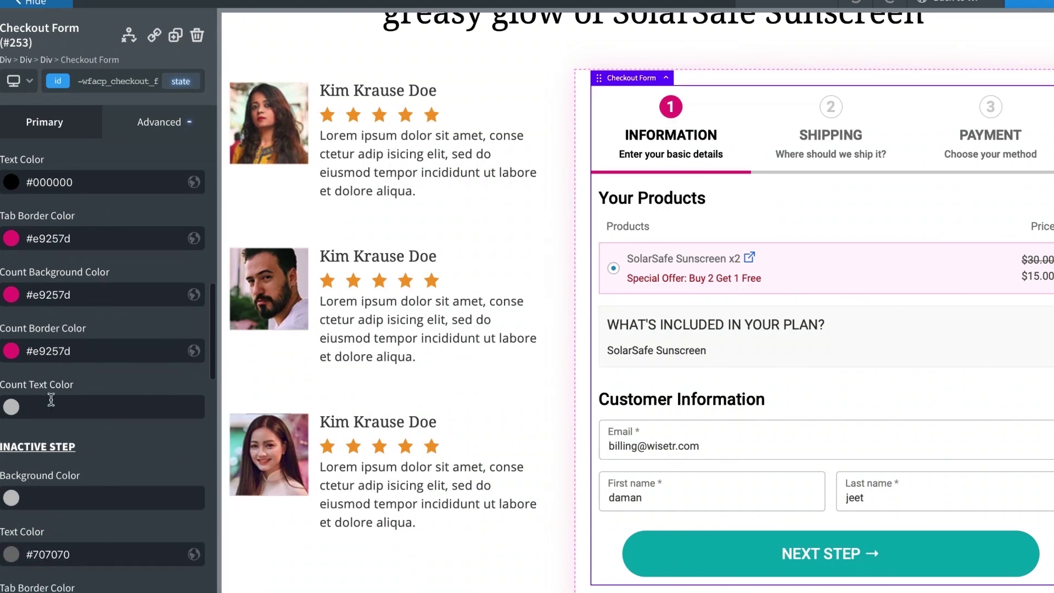
{"action": "scroll", "coordinate": [53, 403], "scroll_direction": "down", "scroll_amount": 1}
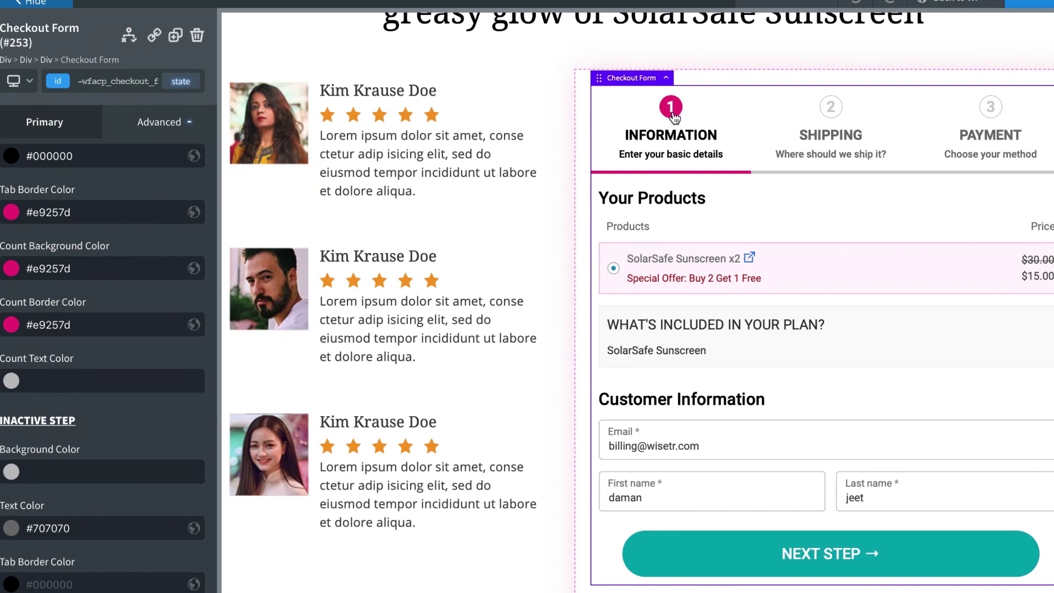
{"action": "scroll", "coordinate": [53, 460], "scroll_direction": "down", "scroll_amount": 2}
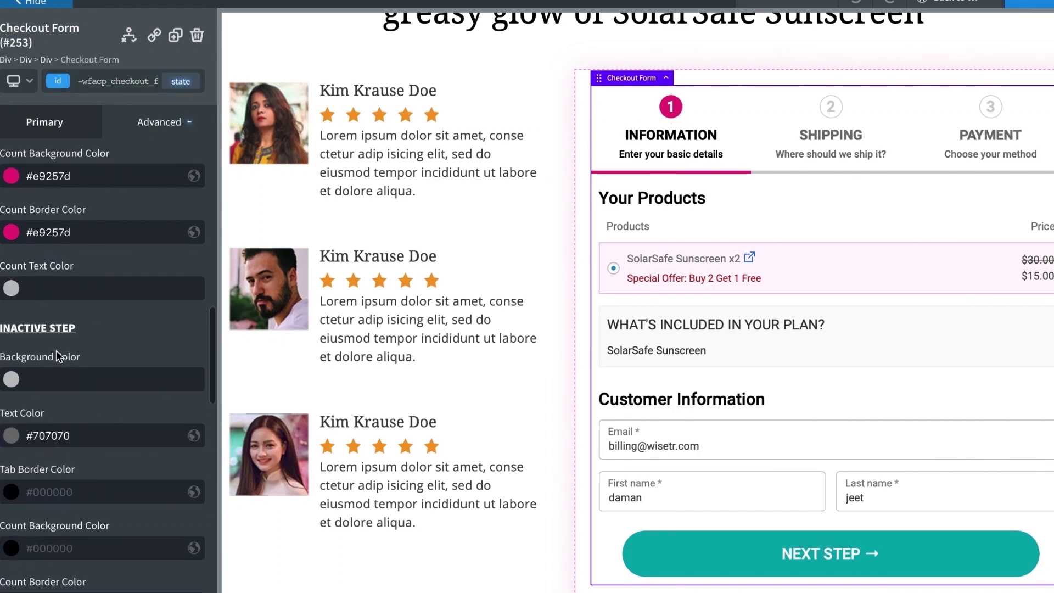
{"action": "scroll", "coordinate": [66, 461], "scroll_direction": "down", "scroll_amount": 2}
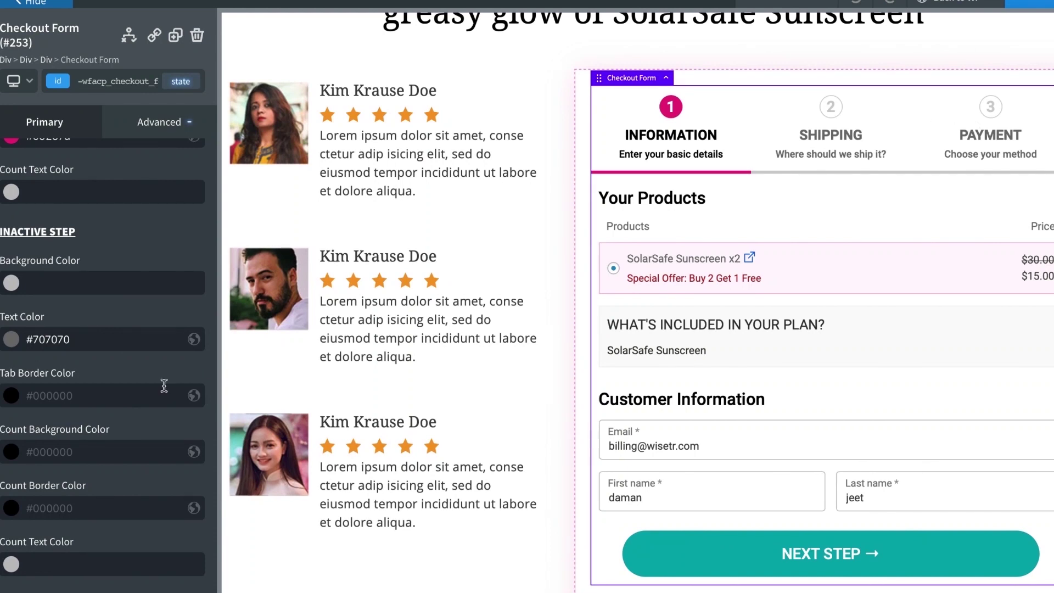
- Check the count text color setting for the checkout form's inactive steps, leaving it unchanged
{"action": "scroll", "coordinate": [164, 385], "scroll_direction": "down", "scroll_amount": 1}
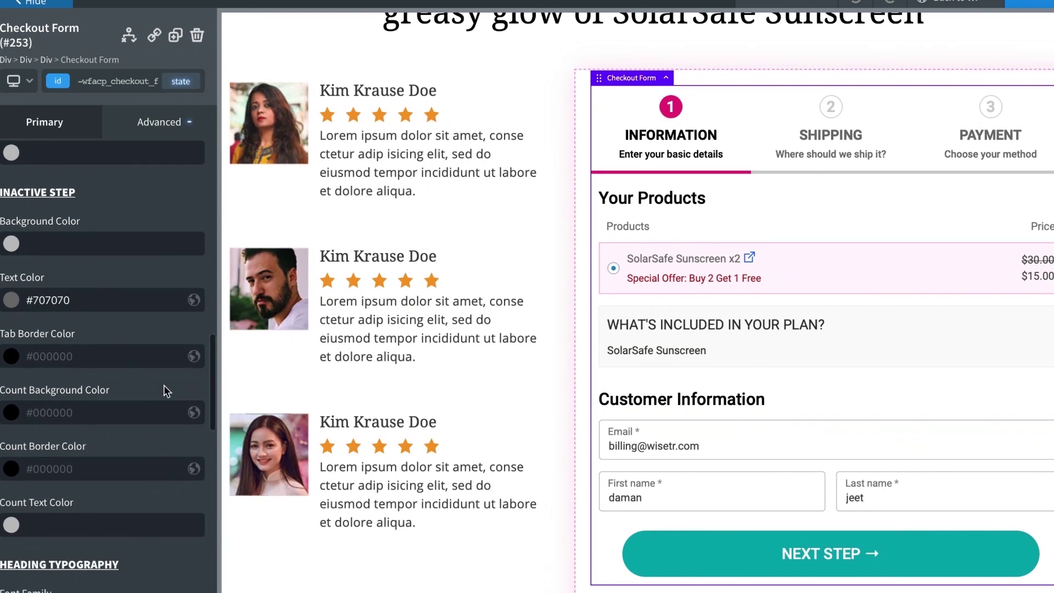
{"action": "scroll", "coordinate": [164, 387], "scroll_direction": "down", "scroll_amount": 4}
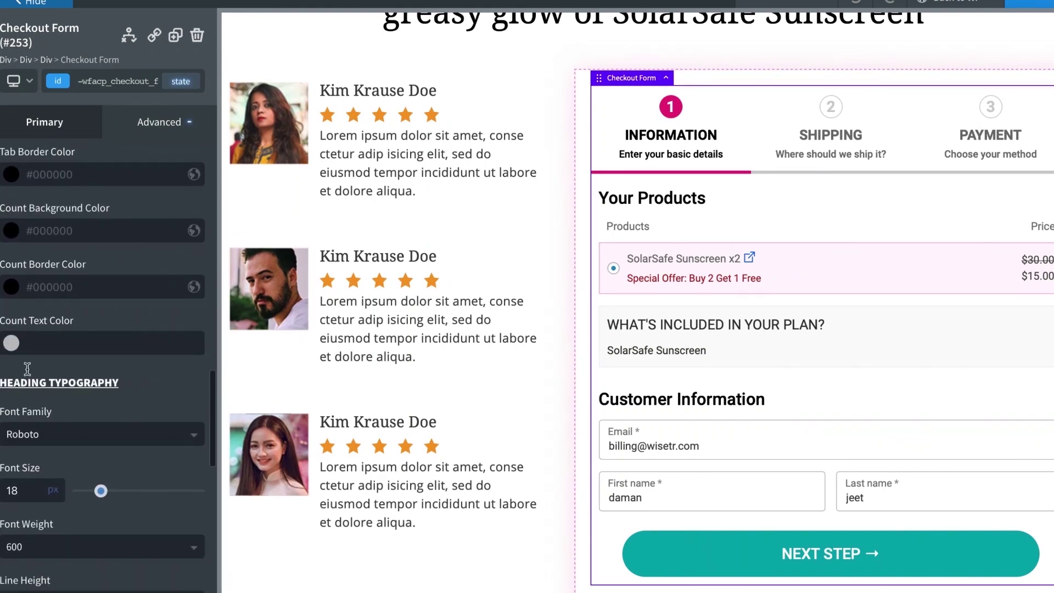
{"action": "left_click", "coordinate": [12, 344]}
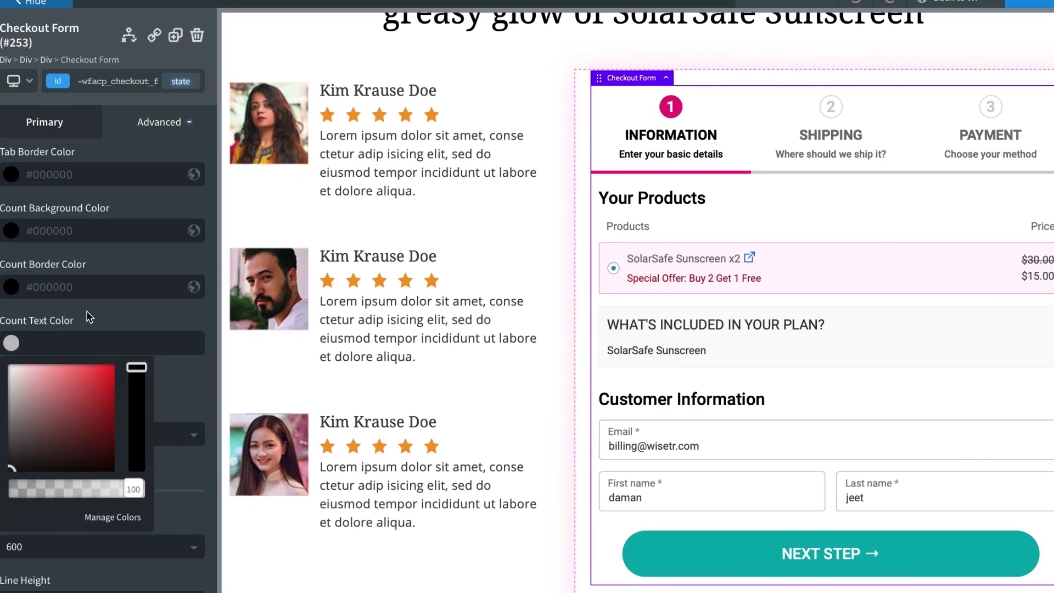
{"action": "left_click", "coordinate": [122, 322]}
- Set the font size of the checkout steps' heading typography to 15 px
{"action": "scroll", "coordinate": [137, 403], "scroll_direction": "down", "scroll_amount": 4}
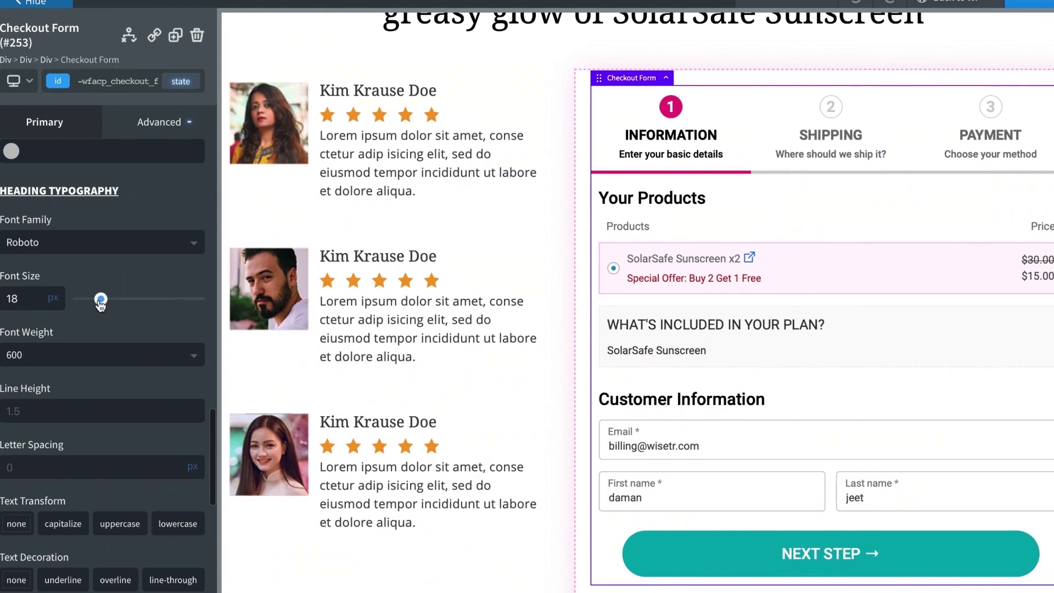
{"action": "double_click", "coordinate": [32, 300]}
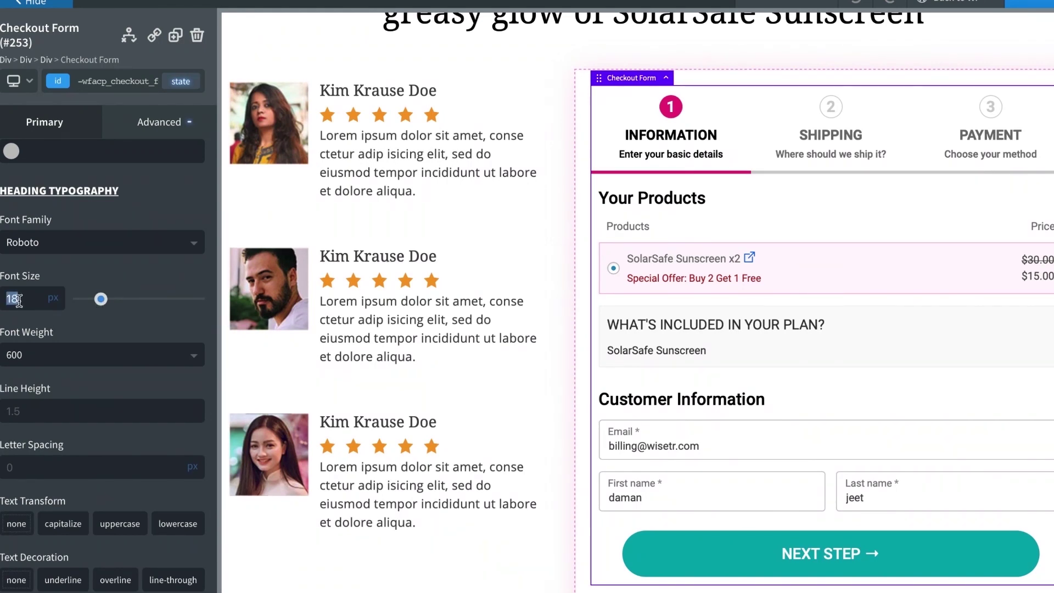
{"action": "type", "text": "1"}
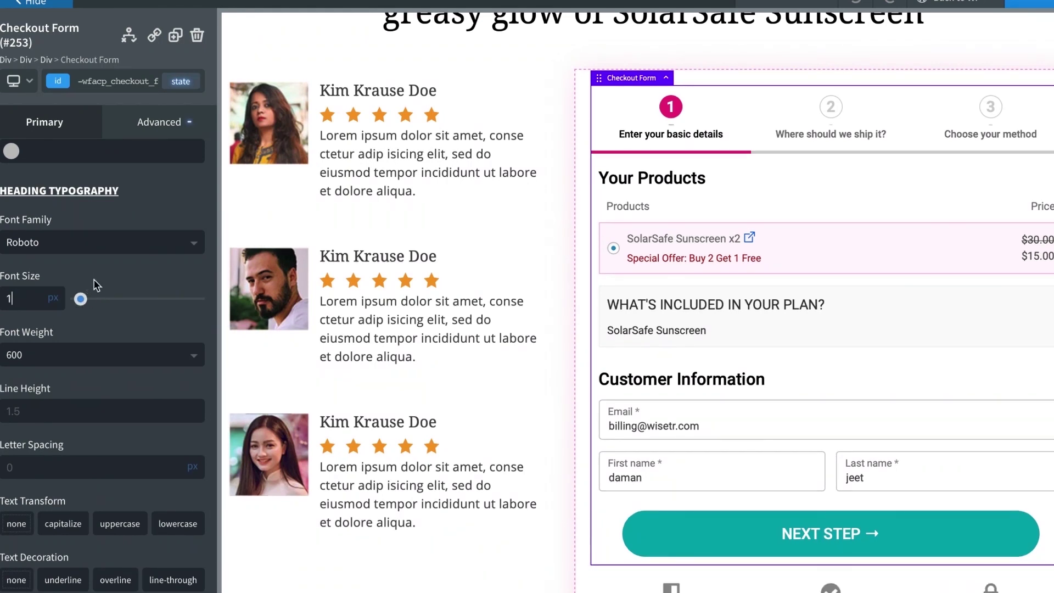
{"action": "type", "text": "5"}
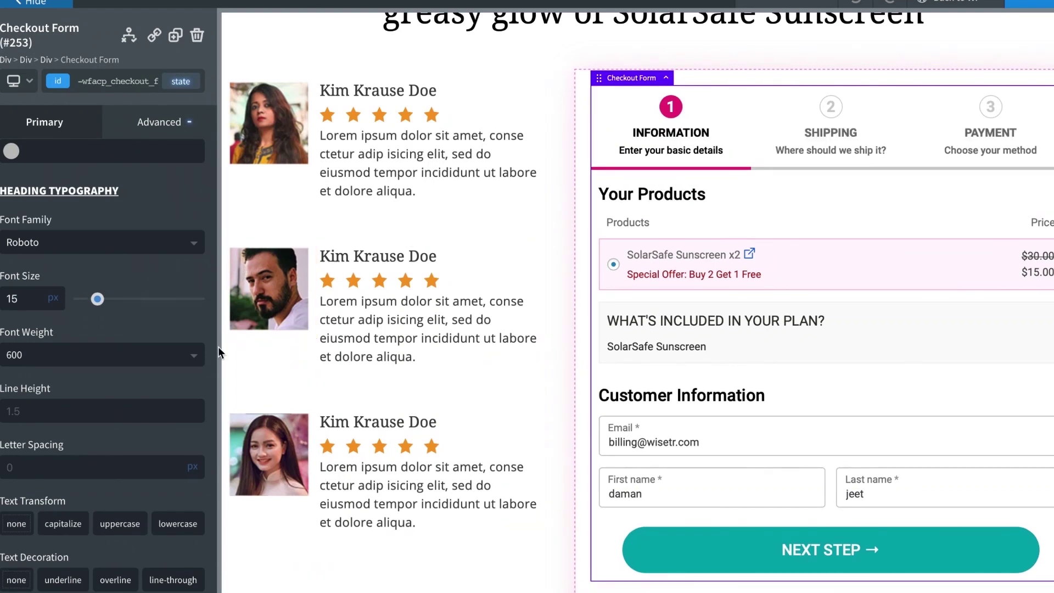
{"action": "scroll", "coordinate": [160, 399], "scroll_direction": "down", "scroll_amount": 7}
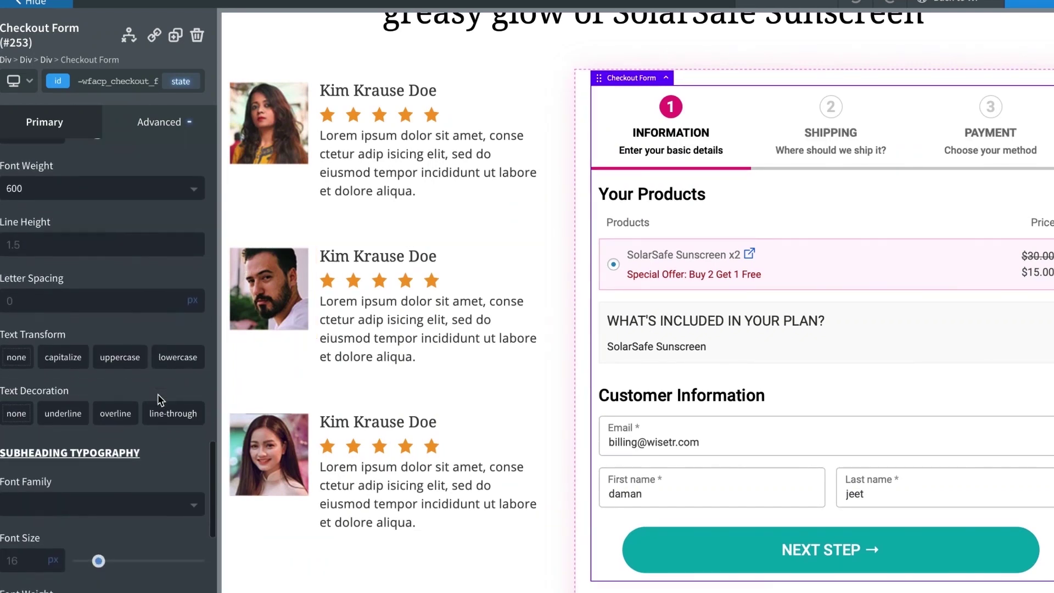
{"action": "scroll", "coordinate": [160, 400], "scroll_direction": "up", "scroll_amount": 10}
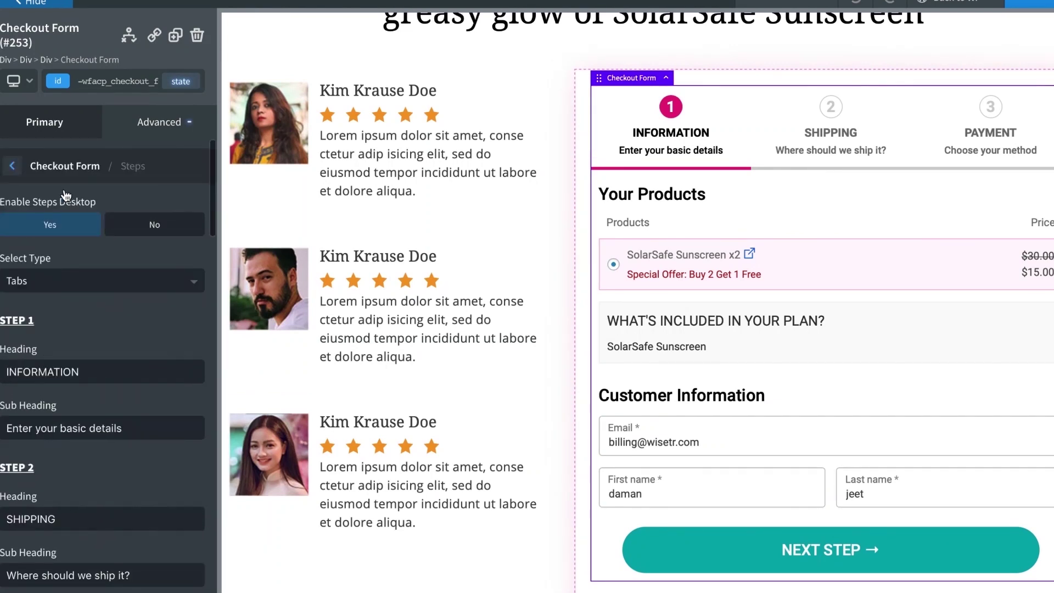
- Set the checkout form's section padding to 10 px on all four sides
{"action": "left_click", "coordinate": [12, 162]}
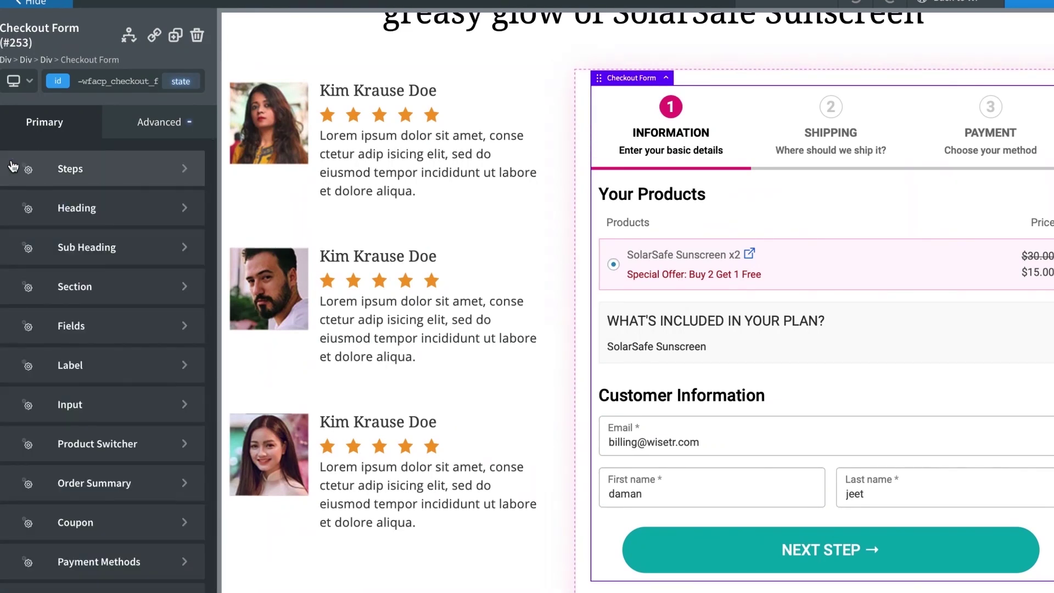
{"action": "left_click", "coordinate": [86, 291]}
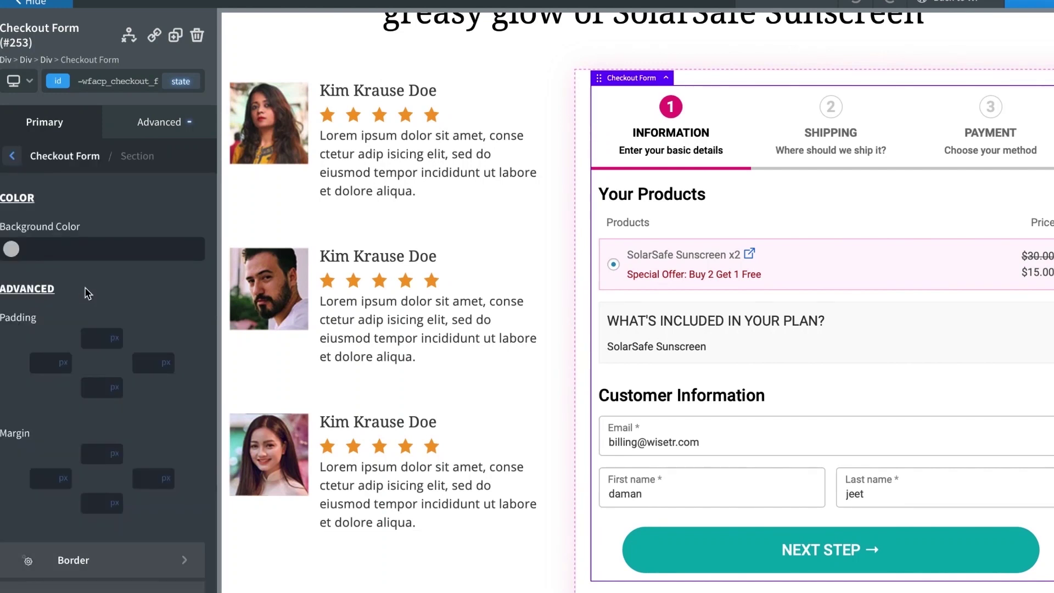
{"action": "scroll", "coordinate": [134, 273], "scroll_direction": "down", "scroll_amount": 1}
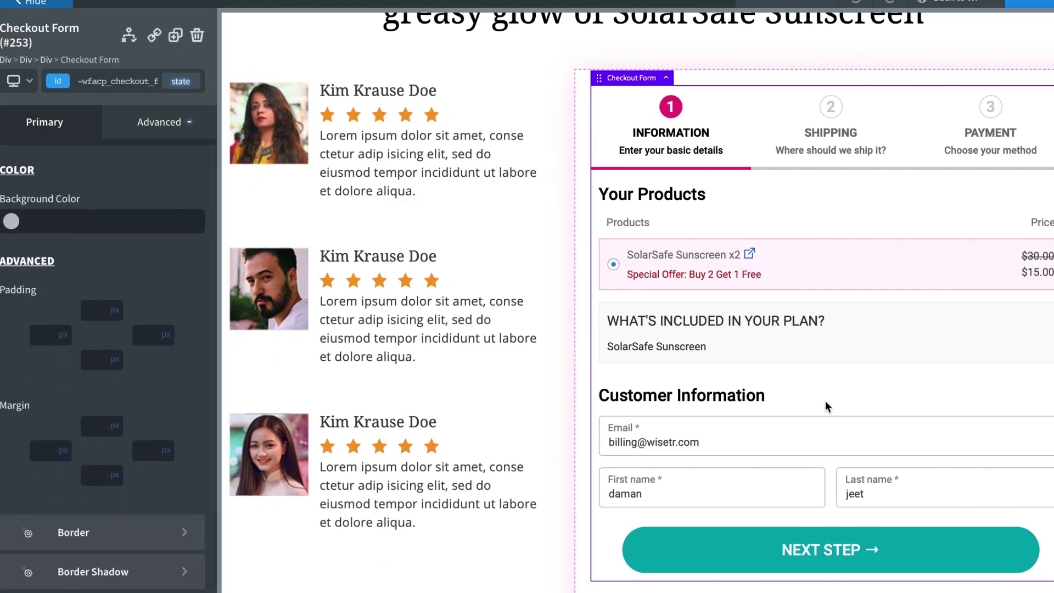
{"action": "left_click", "coordinate": [100, 314]}
{"action": "type", "text": "10"}
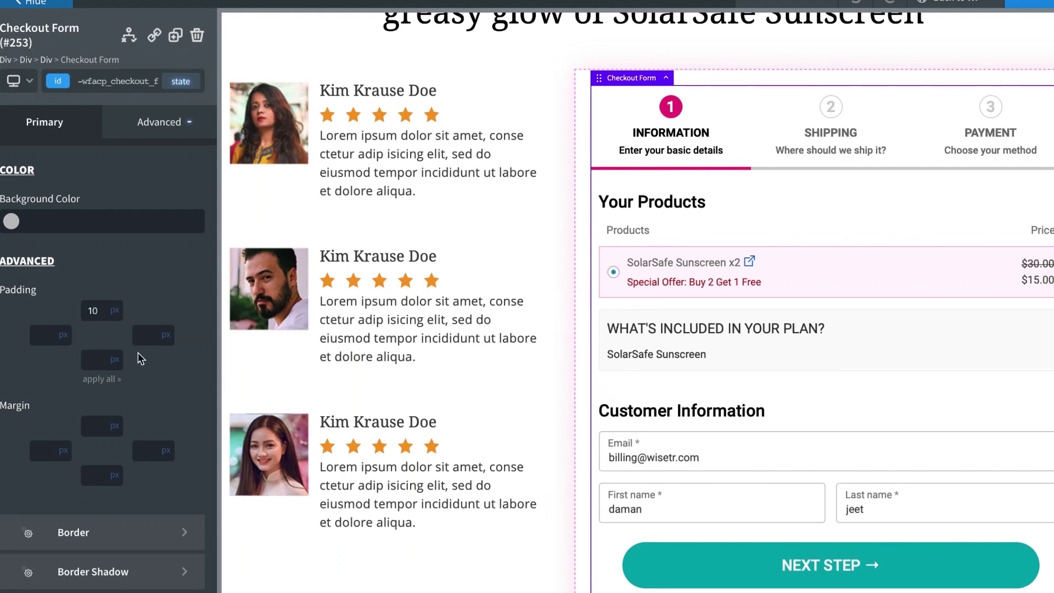
{"action": "left_click", "coordinate": [106, 378]}
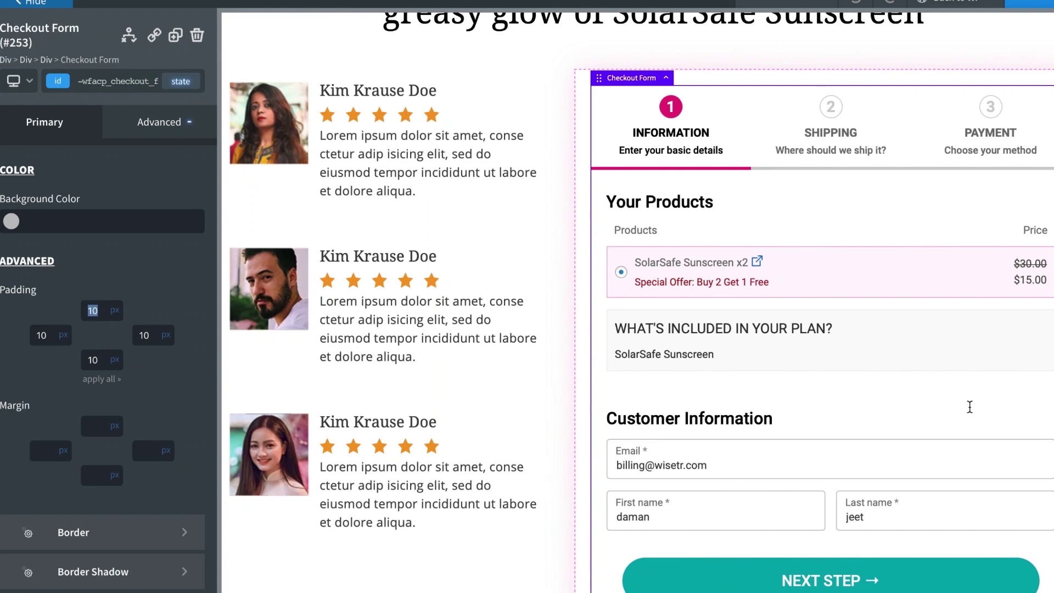
- Set the checkout form's section margin to 5 px on all four sides
{"action": "left_click", "coordinate": [97, 426]}
{"action": "type", "text": "5"}
{"action": "left_click", "coordinate": [102, 494]}
{"action": "scroll", "coordinate": [680, 281], "scroll_direction": "down", "scroll_amount": 2}
{"action": "scroll", "coordinate": [680, 281], "scroll_direction": "up", "scroll_amount": 2}
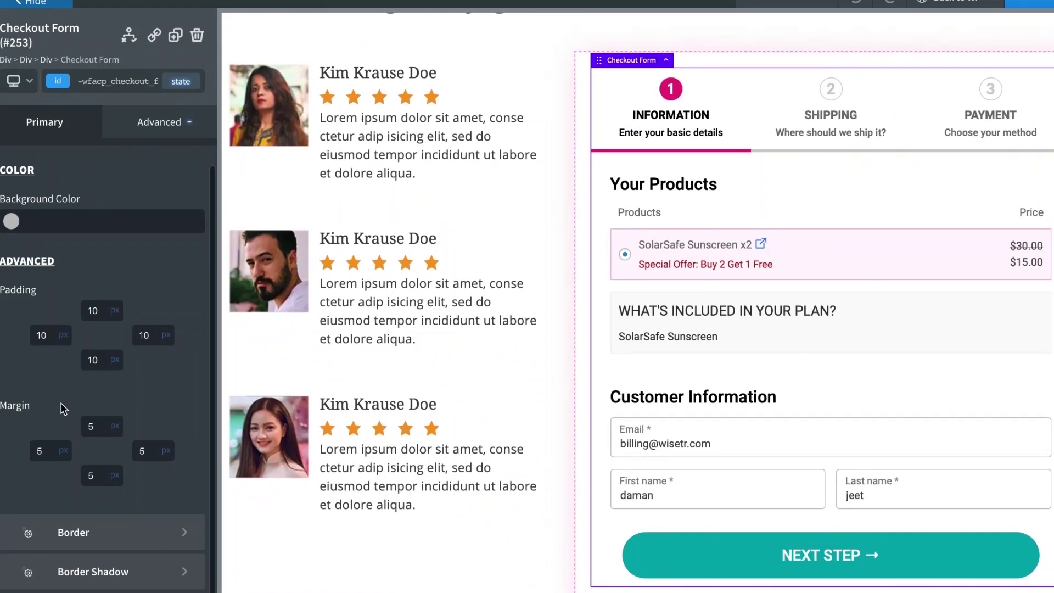
{"action": "scroll", "coordinate": [61, 404], "scroll_direction": "up", "scroll_amount": 1}
- Open the checkout form's Fields settings and examine the width options for the Email field
{"action": "left_click", "coordinate": [48, 153]}
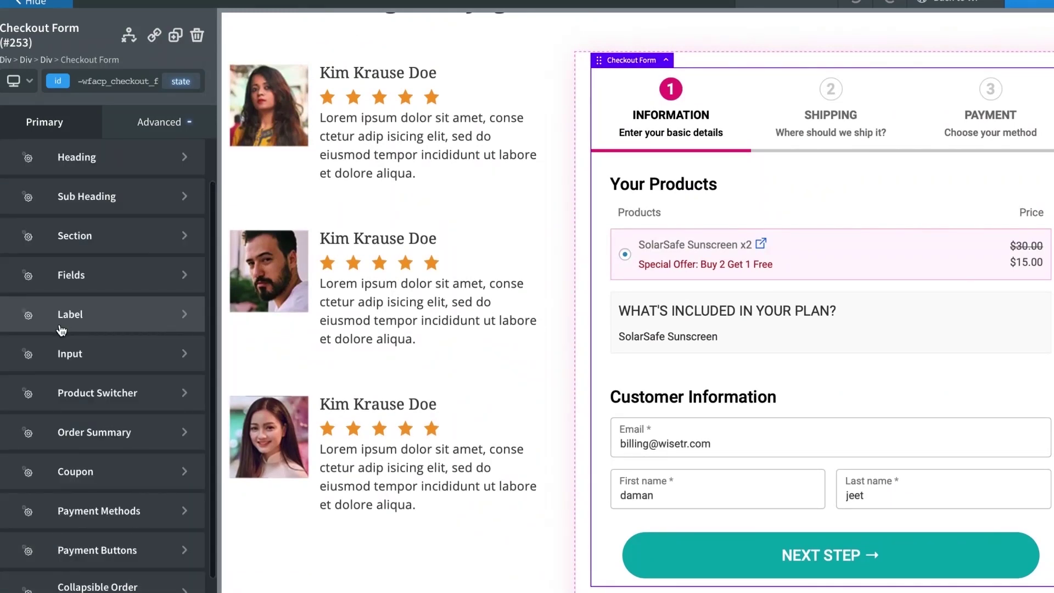
{"action": "left_click", "coordinate": [111, 281]}
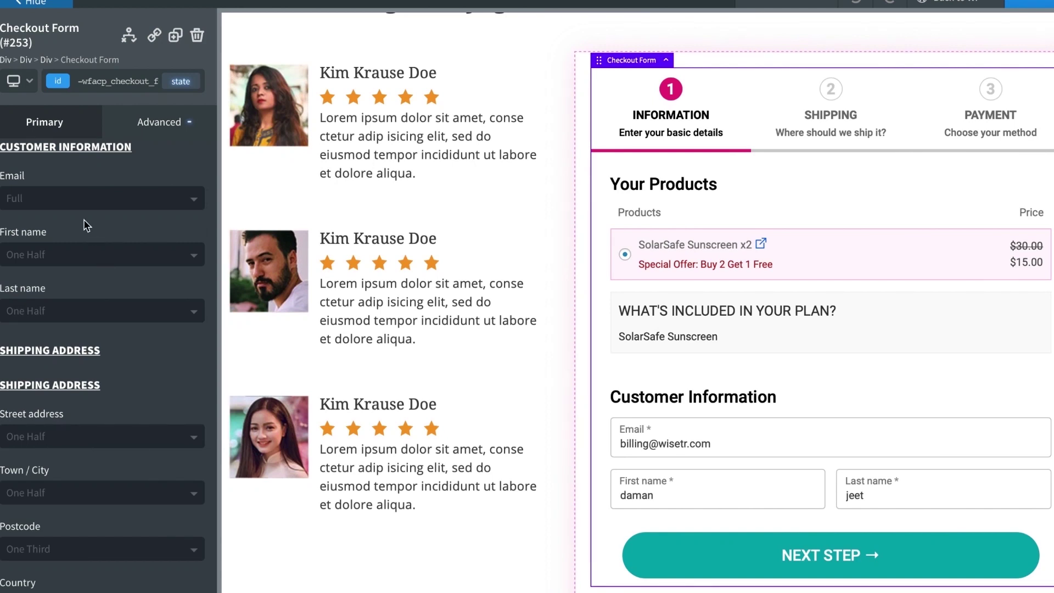
{"action": "left_click", "coordinate": [67, 205]}
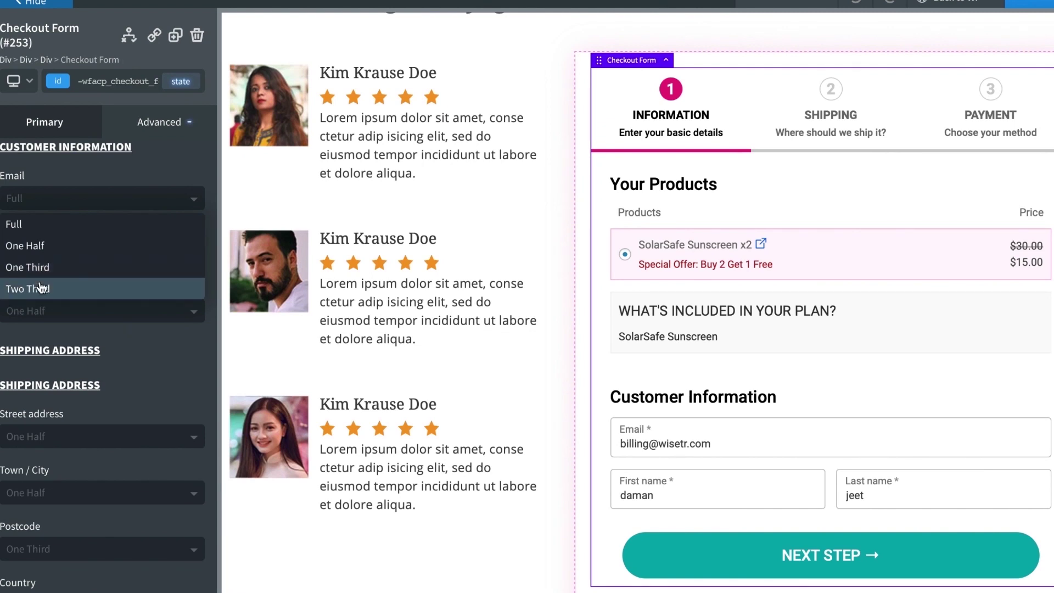
{"action": "left_click", "coordinate": [80, 177]}
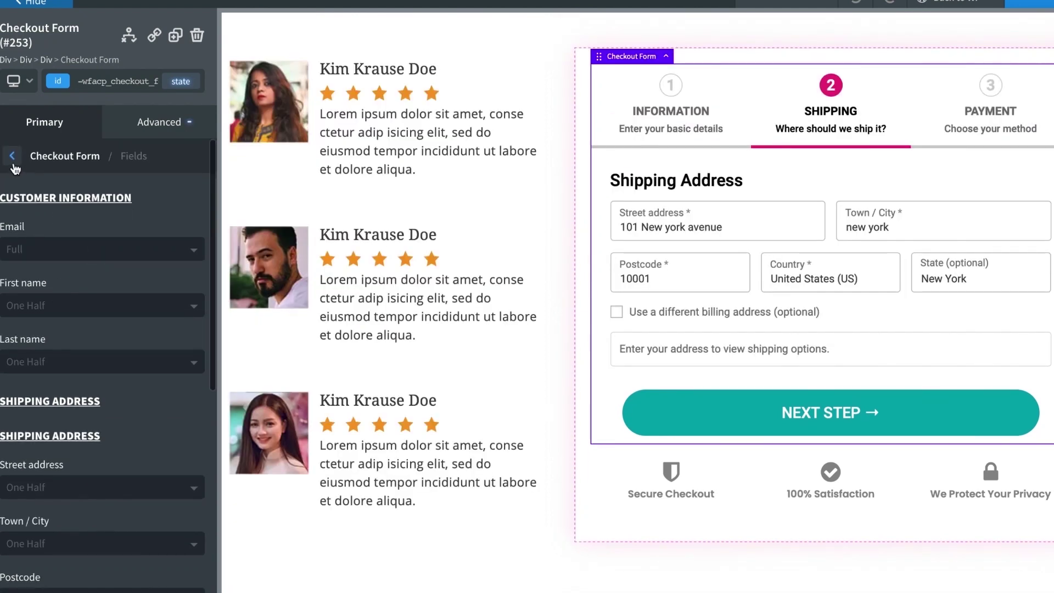
- Bring up the checkout form's Label settings and clear the Email field in the form preview
{"action": "left_click", "coordinate": [13, 165]}
{"action": "scroll", "coordinate": [83, 263], "scroll_direction": "down", "scroll_amount": 2}
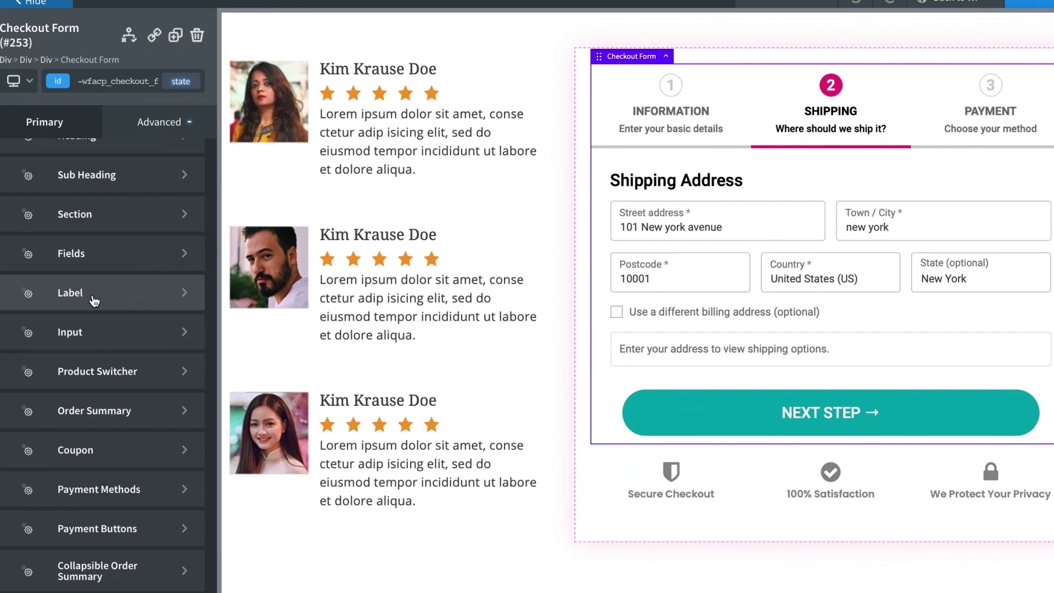
{"action": "left_click", "coordinate": [96, 296]}
{"action": "left_click", "coordinate": [94, 300]}
{"action": "left_click", "coordinate": [99, 271]}
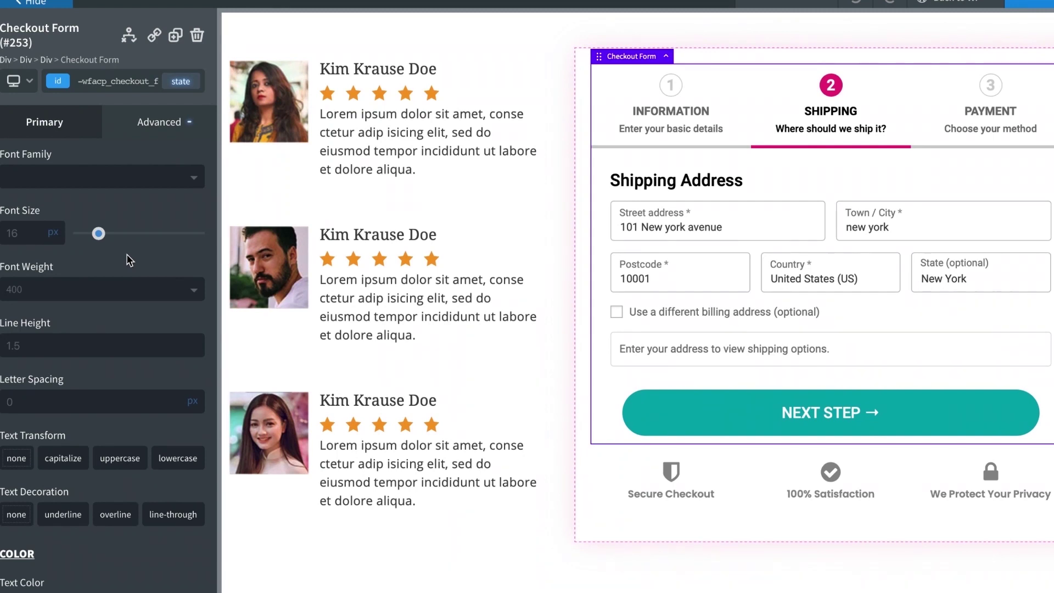
{"action": "left_click", "coordinate": [708, 440]}
{"action": "key", "text": "BackSpace"}
{"action": "key", "text": "BackSpace"}
{"action": "key", "text": "BackSpace"}
{"action": "key", "text": "BackSpace"}
{"action": "key", "text": "BackSpace"}
{"action": "key", "text": "BackSpace"}
{"action": "key", "text": "BackSpace"}
{"action": "key", "text": "BackSpace"}
{"action": "key", "text": "BackSpace"}
{"action": "key", "text": "BackSpace"}
{"action": "key", "text": "BackSpace"}
{"action": "key", "text": "BackSpace"}
{"action": "key", "text": "BackSpace"}
{"action": "key", "text": "BackSpace"}
{"action": "key", "text": "BackSpace"}
{"action": "key", "text": "BackSpace"}
{"action": "key", "text": "BackSpace"}
{"action": "key", "text": "BackSpace"}
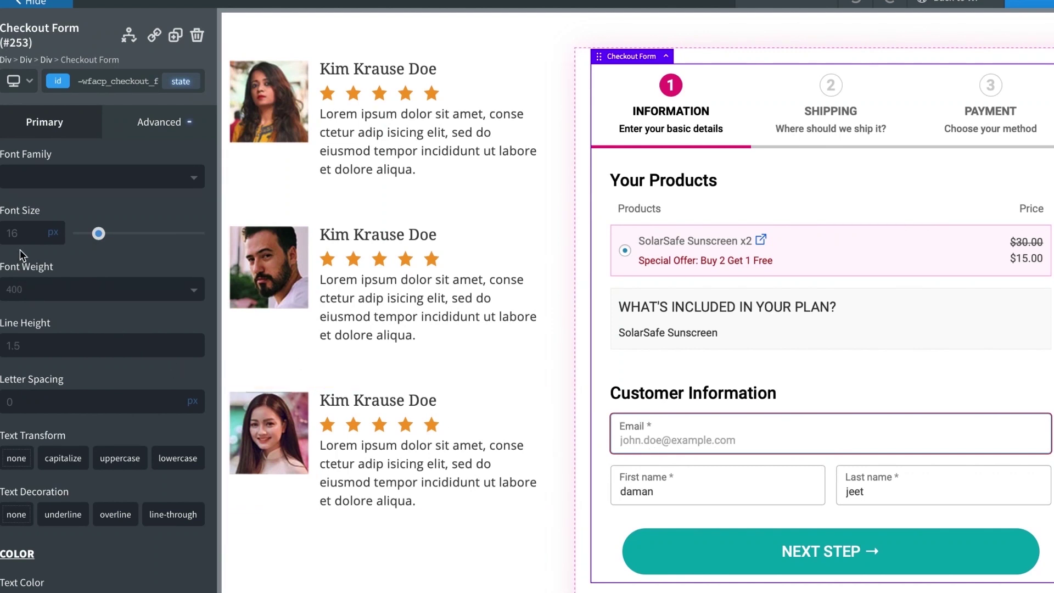
- Try a label font size of 18 px for the checkout fields, then settle on 15 px
{"action": "left_click", "coordinate": [109, 234]}
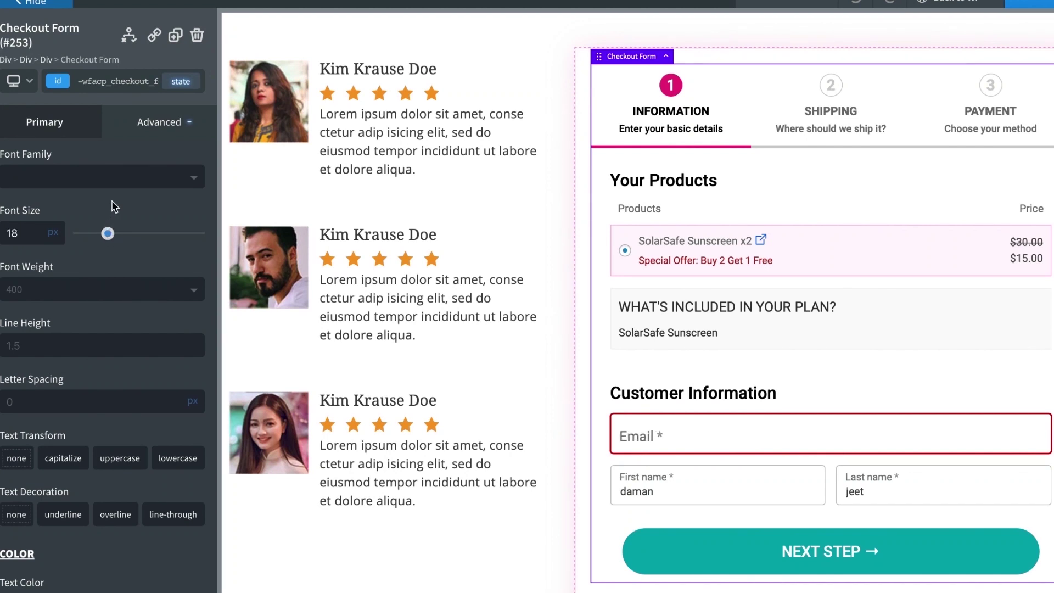
{"action": "left_click_drag", "start_coordinate": [107, 235], "coordinate": [97, 233]}
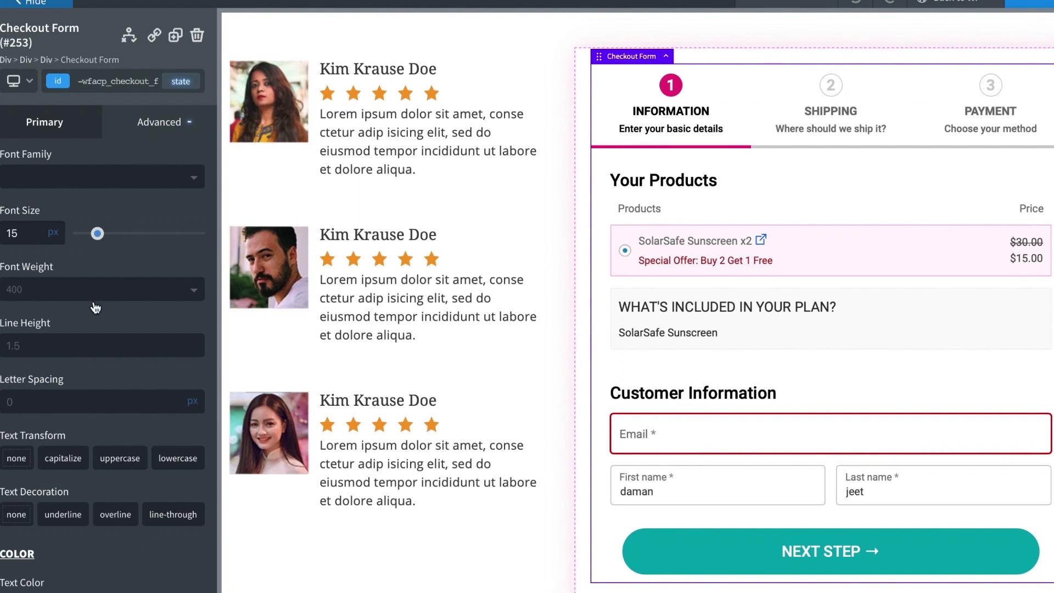
{"action": "scroll", "coordinate": [82, 220], "scroll_direction": "up", "scroll_amount": 3}
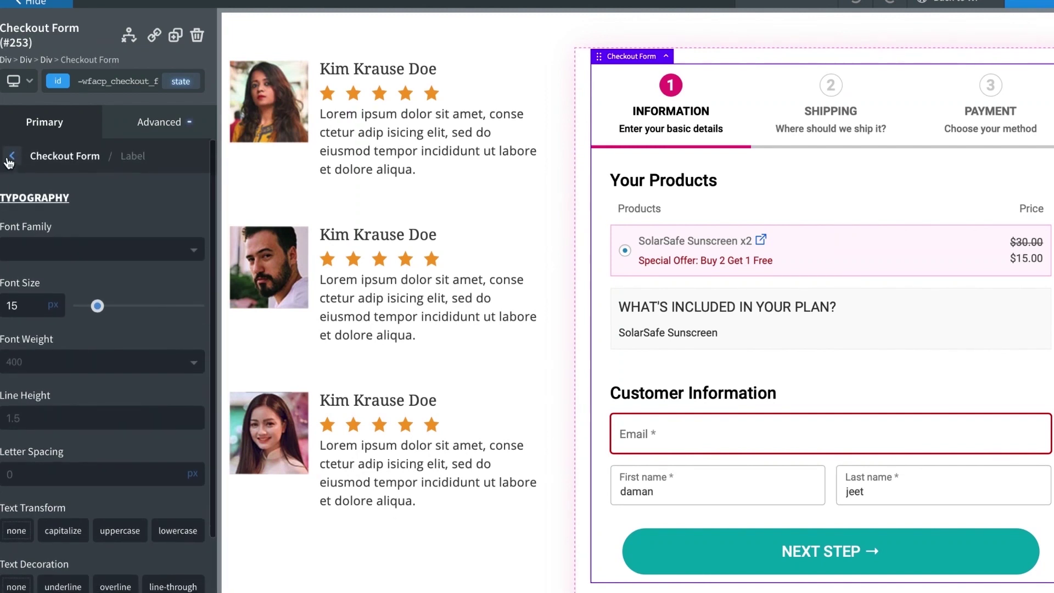
- Open the checkout form's Input settings and examine the typography, error validation color and focus color options
{"action": "left_click", "coordinate": [12, 160]}
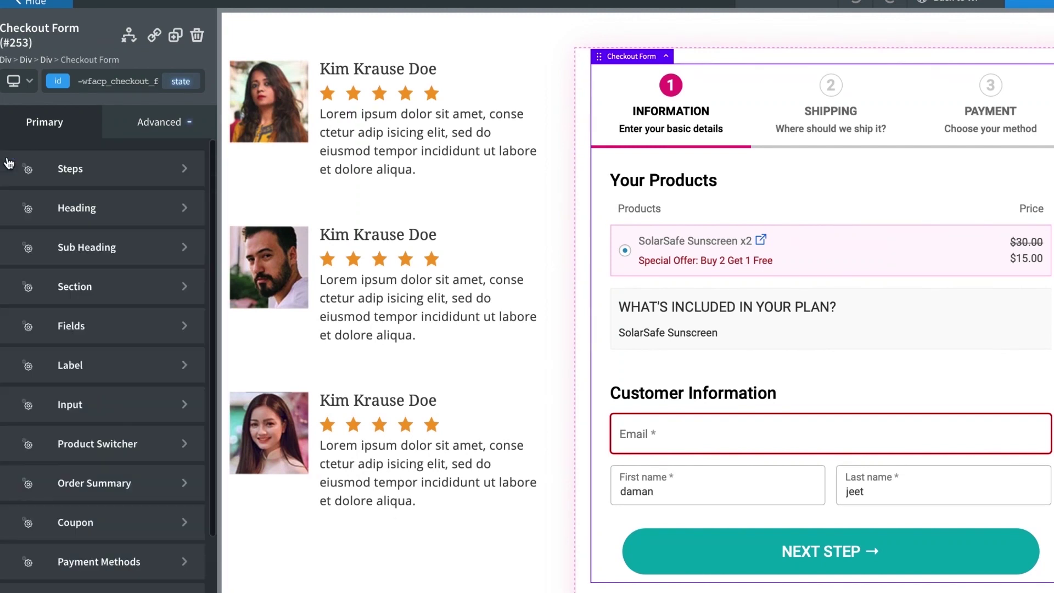
{"action": "left_click", "coordinate": [68, 404]}
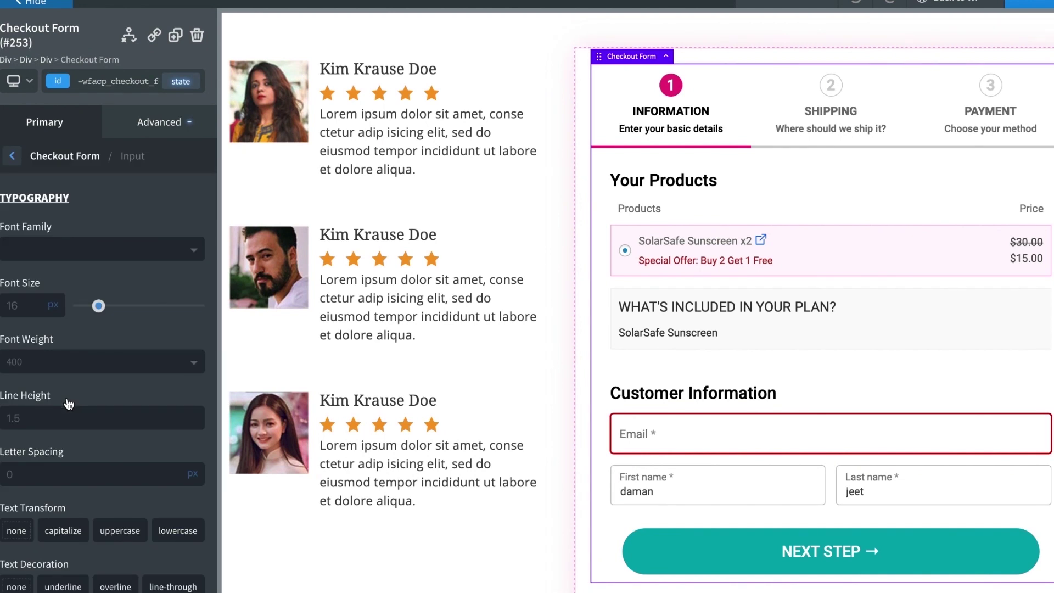
{"action": "scroll", "coordinate": [138, 303], "scroll_direction": "down", "scroll_amount": 2}
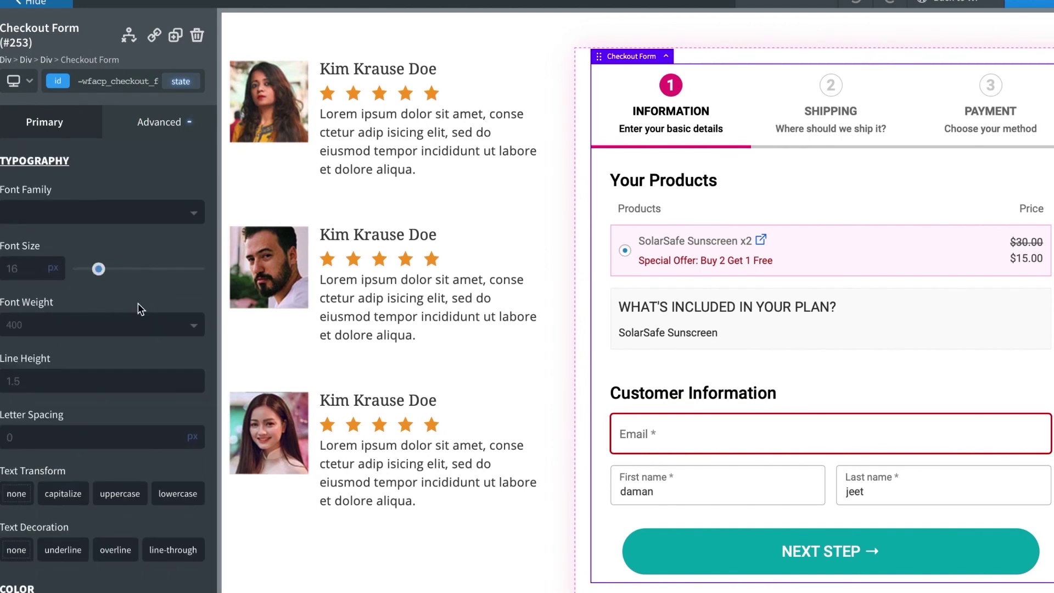
{"action": "scroll", "coordinate": [137, 303], "scroll_direction": "down", "scroll_amount": 2}
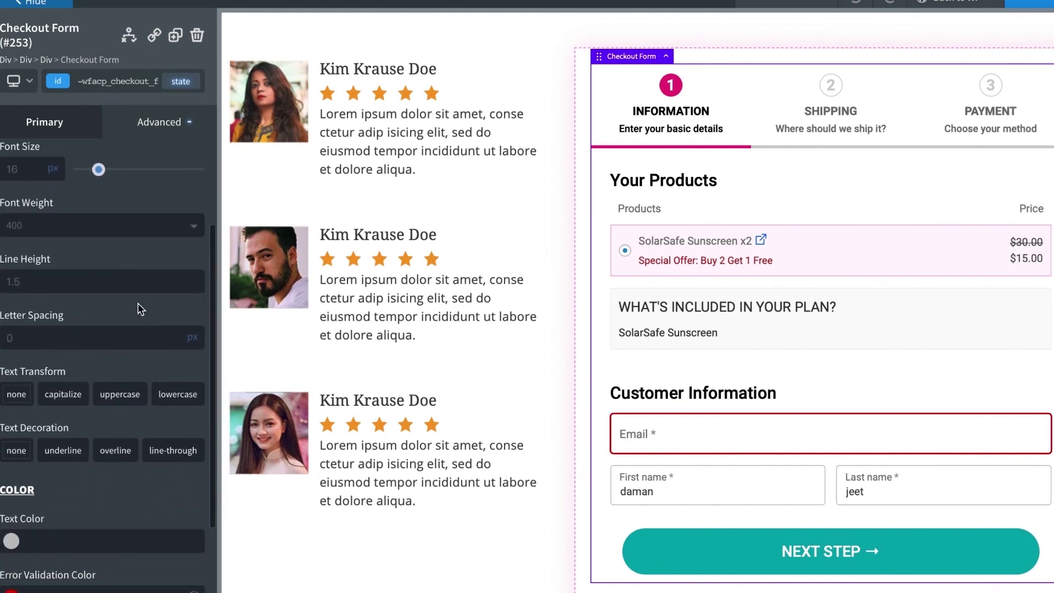
{"action": "scroll", "coordinate": [137, 303], "scroll_direction": "down", "scroll_amount": 5}
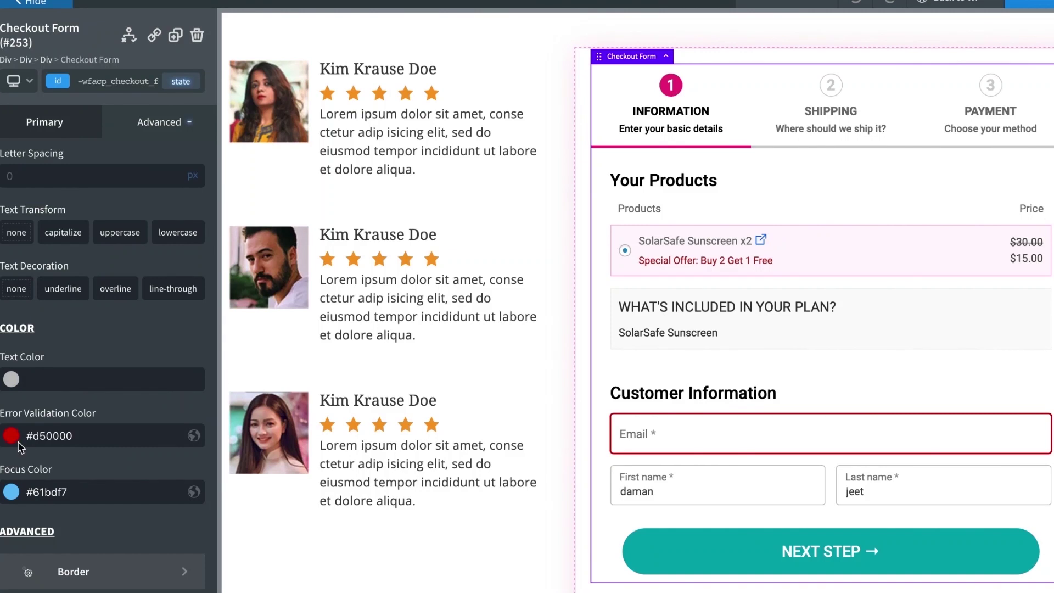
- Replace the content of the First name field in the form preview with a new first name
{"action": "left_click", "coordinate": [703, 488]}
{"action": "key", "text": "ctrl+a"}
{"action": "type", "text": "J"}
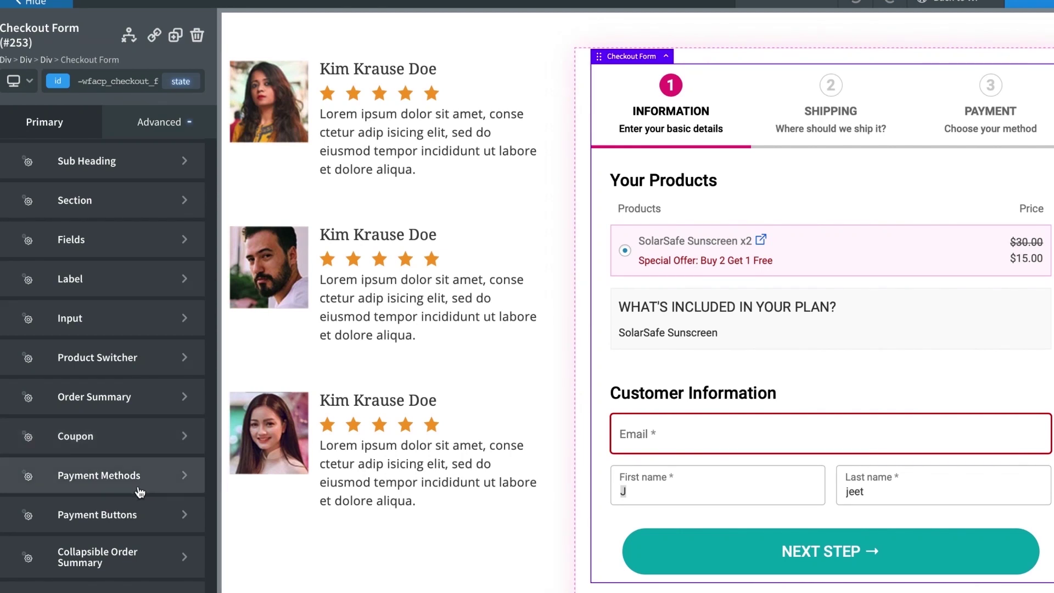
- Open the checkout form's Payment Buttons settings and advance the form preview through Shipping to the Payment step
{"action": "left_click", "coordinate": [125, 516]}
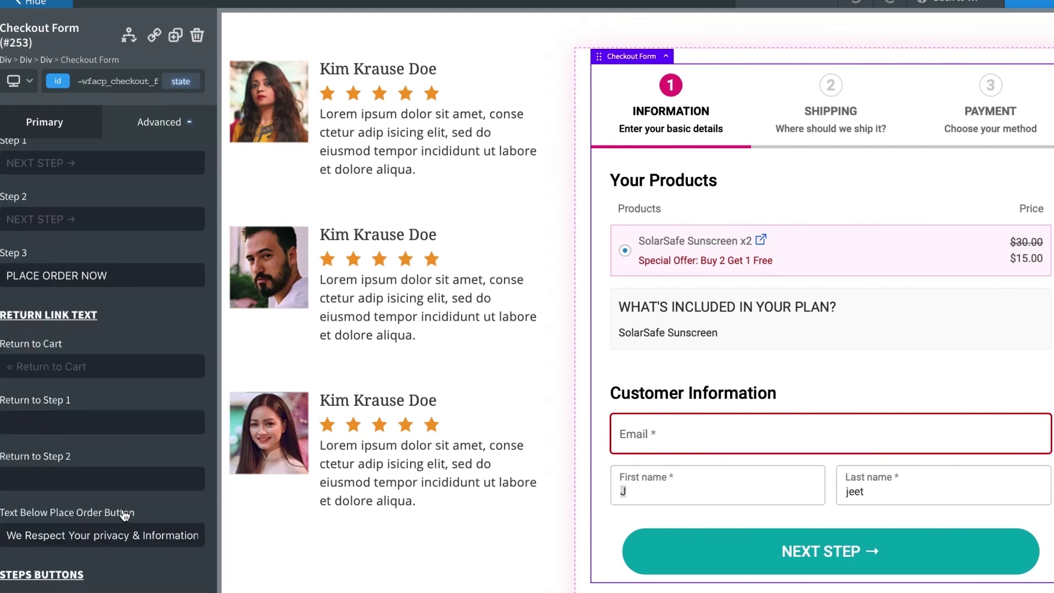
{"action": "scroll", "coordinate": [175, 330], "scroll_direction": "up", "scroll_amount": 2}
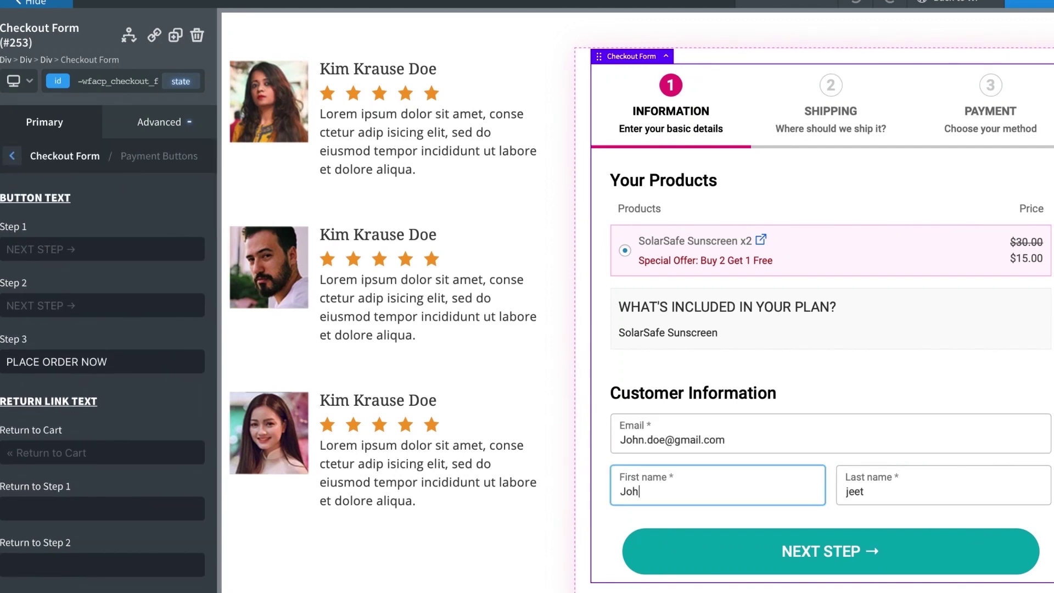
{"action": "left_click", "coordinate": [769, 550]}
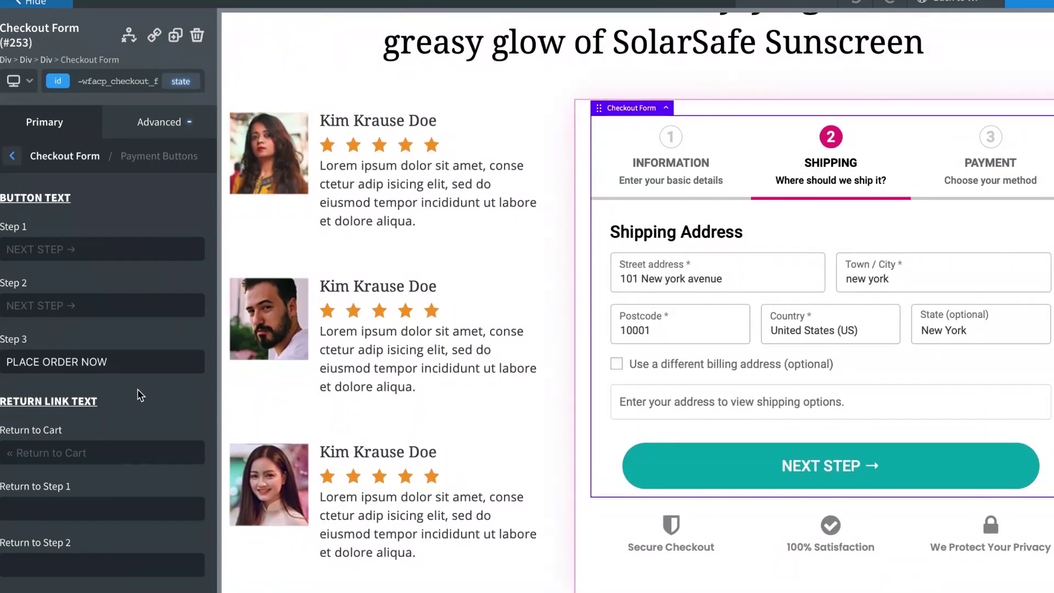
{"action": "left_click", "coordinate": [734, 481]}
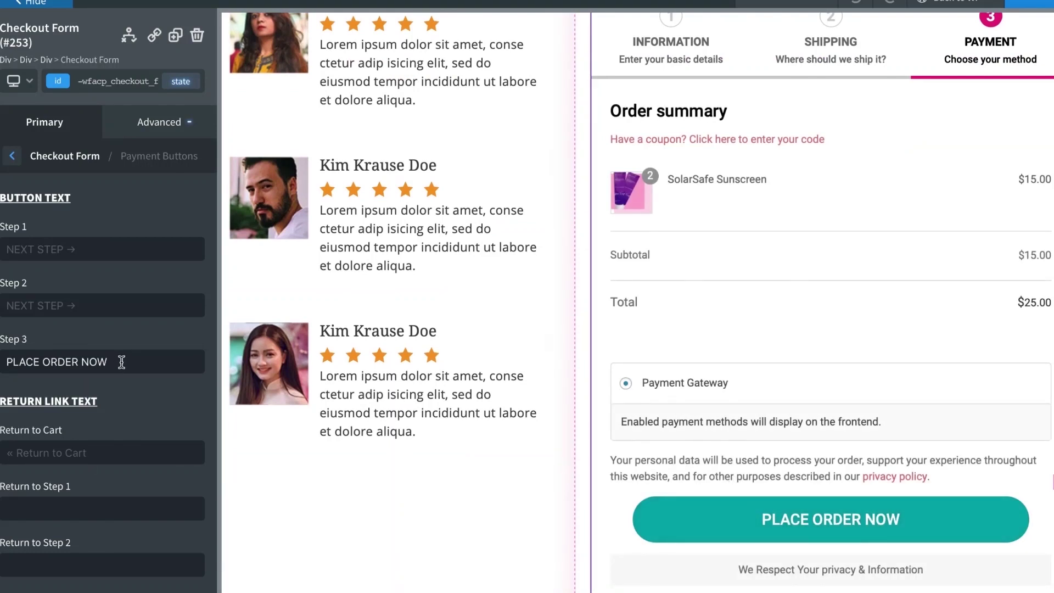
- Examine the Payment Buttons settings for button and return link text, typography, normal and hover colors, padding, margin and return link colors
{"action": "scroll", "coordinate": [122, 361], "scroll_direction": "down", "scroll_amount": 1}
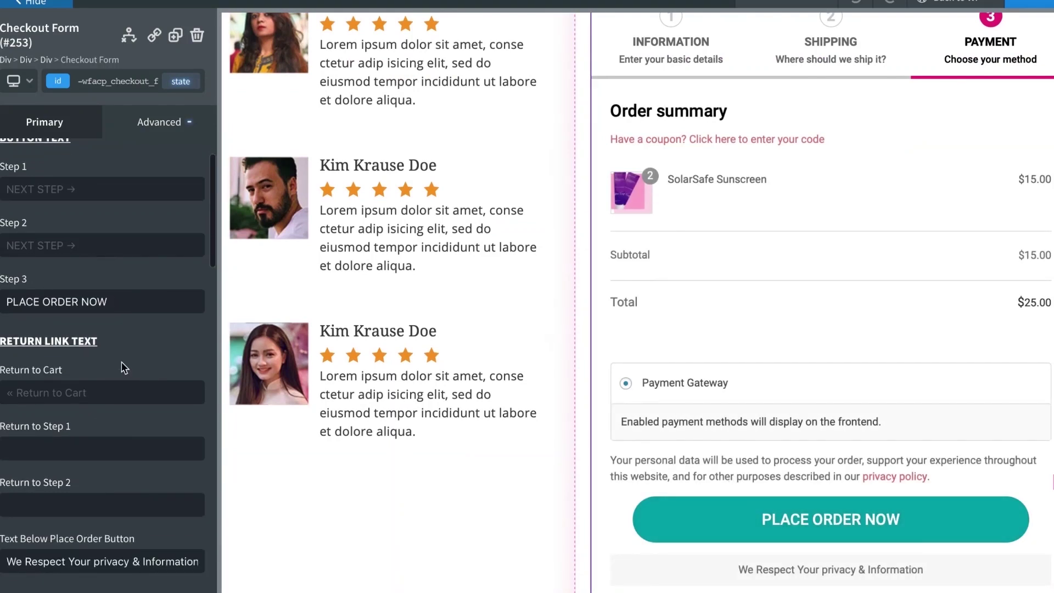
{"action": "scroll", "coordinate": [121, 367], "scroll_direction": "down", "scroll_amount": 9}
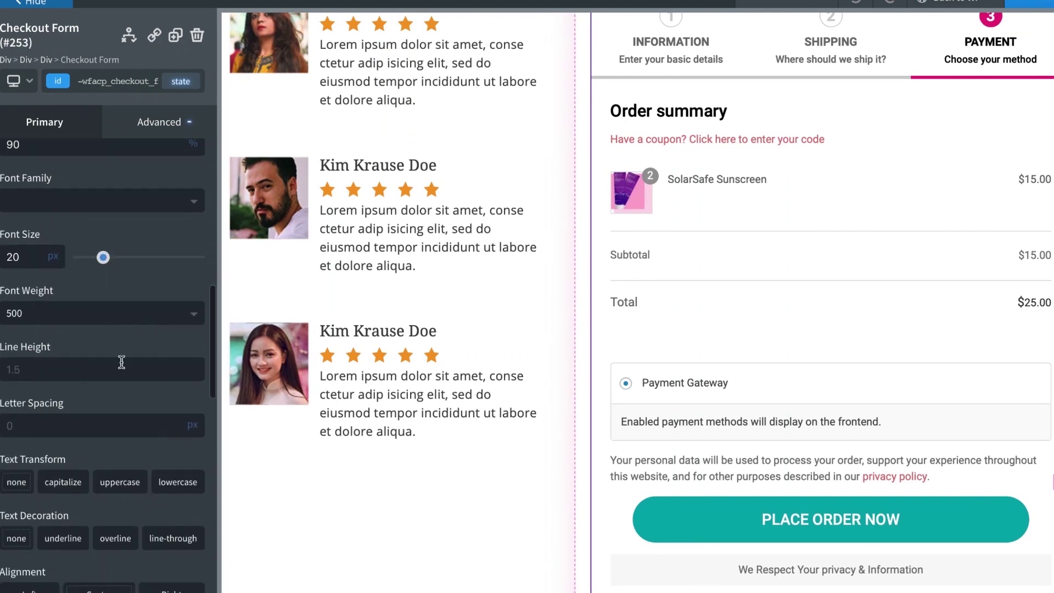
{"action": "scroll", "coordinate": [121, 362], "scroll_direction": "down", "scroll_amount": 8}
{"action": "scroll", "coordinate": [121, 367], "scroll_direction": "up", "scroll_amount": 1}
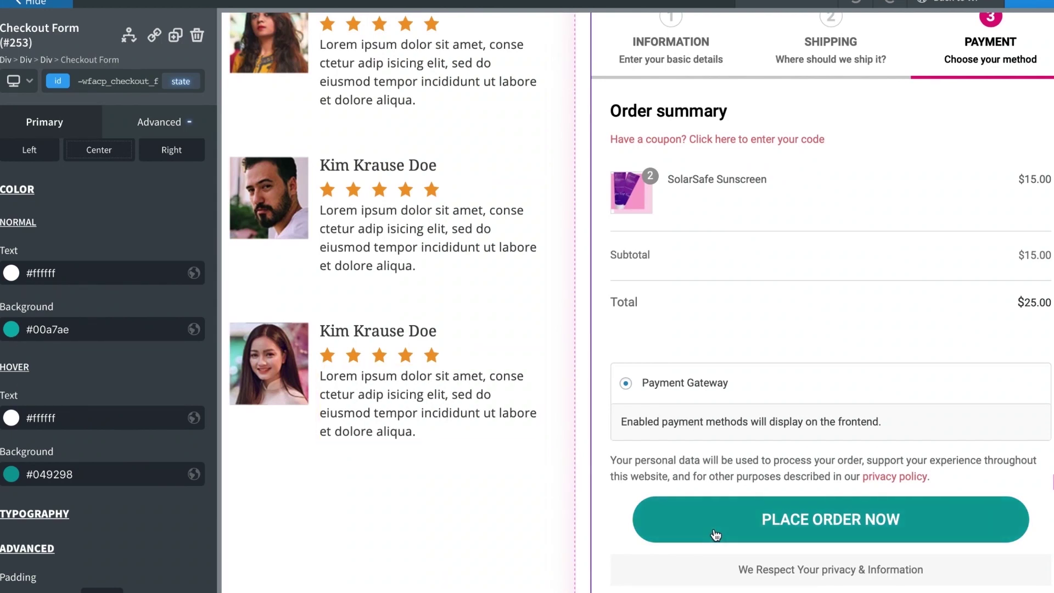
{"action": "scroll", "coordinate": [113, 494], "scroll_direction": "down", "scroll_amount": 4}
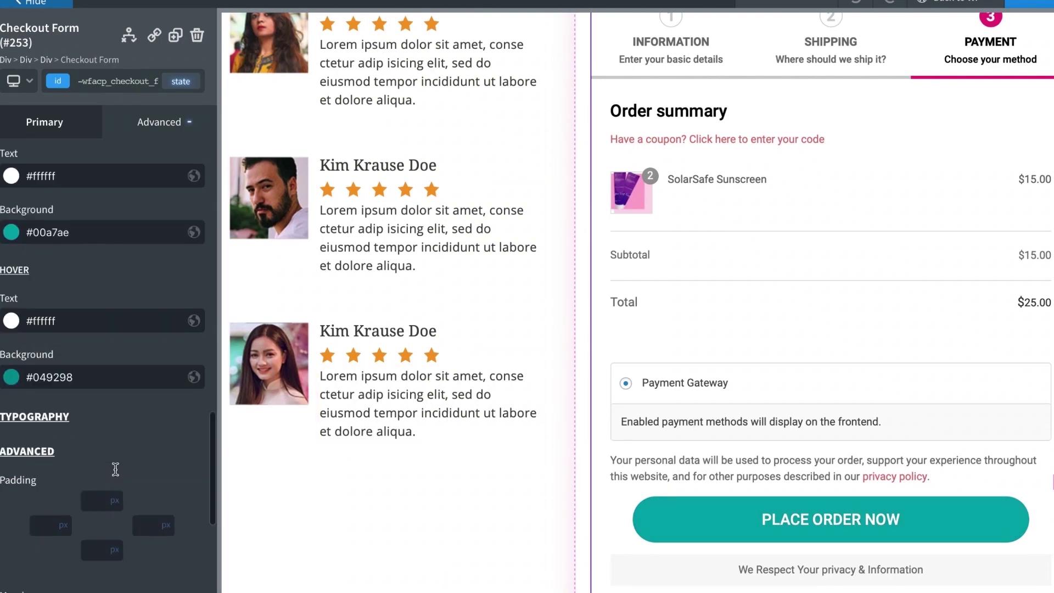
{"action": "scroll", "coordinate": [115, 469], "scroll_direction": "down", "scroll_amount": 1}
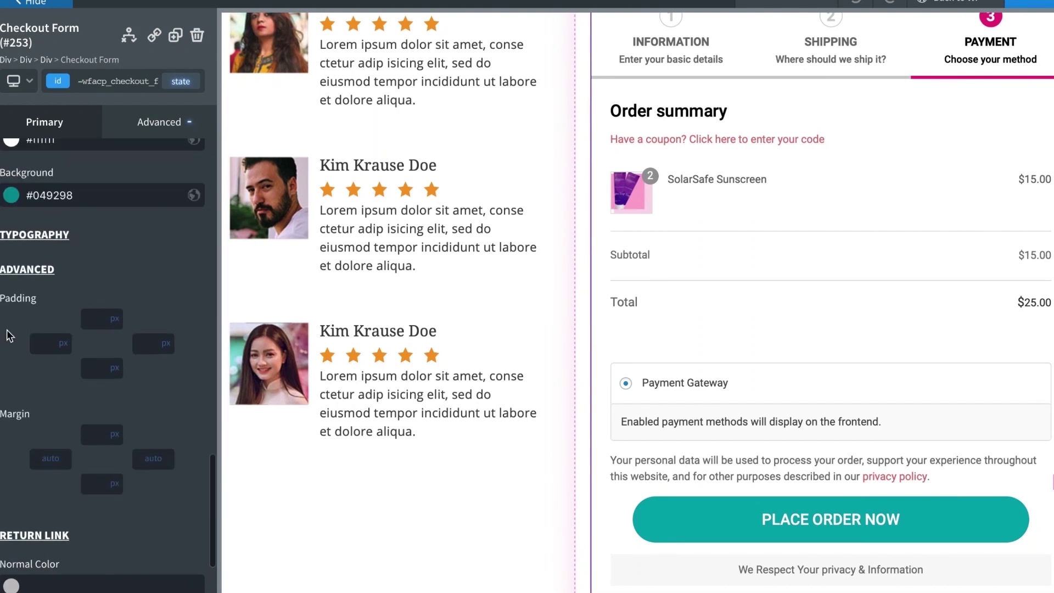
{"action": "scroll", "coordinate": [65, 359], "scroll_direction": "up", "scroll_amount": 1}
{"action": "scroll", "coordinate": [64, 358], "scroll_direction": "down", "scroll_amount": 4}
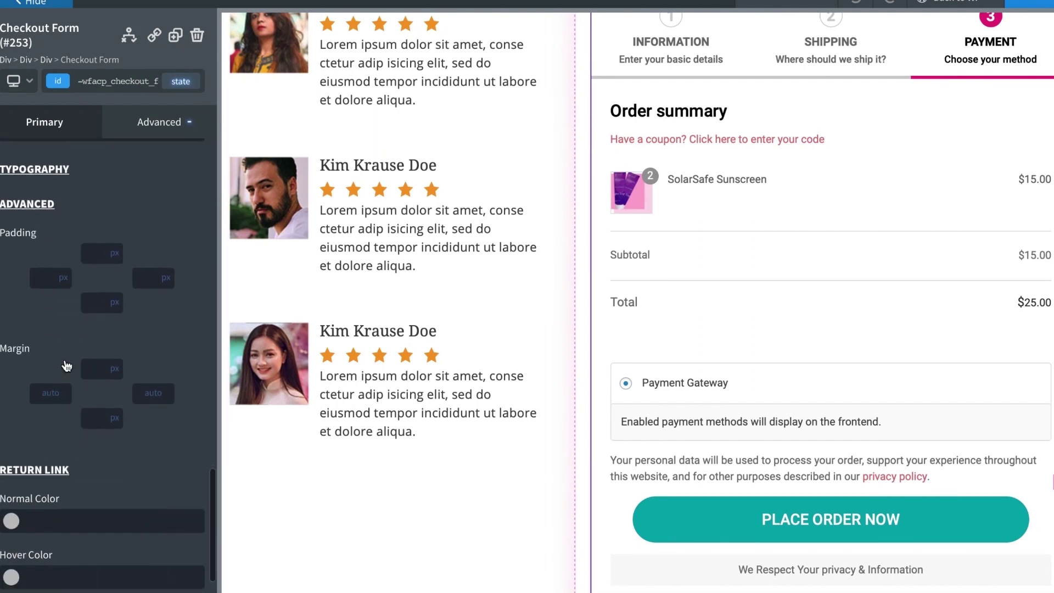
{"action": "scroll", "coordinate": [65, 359], "scroll_direction": "down", "scroll_amount": 1}
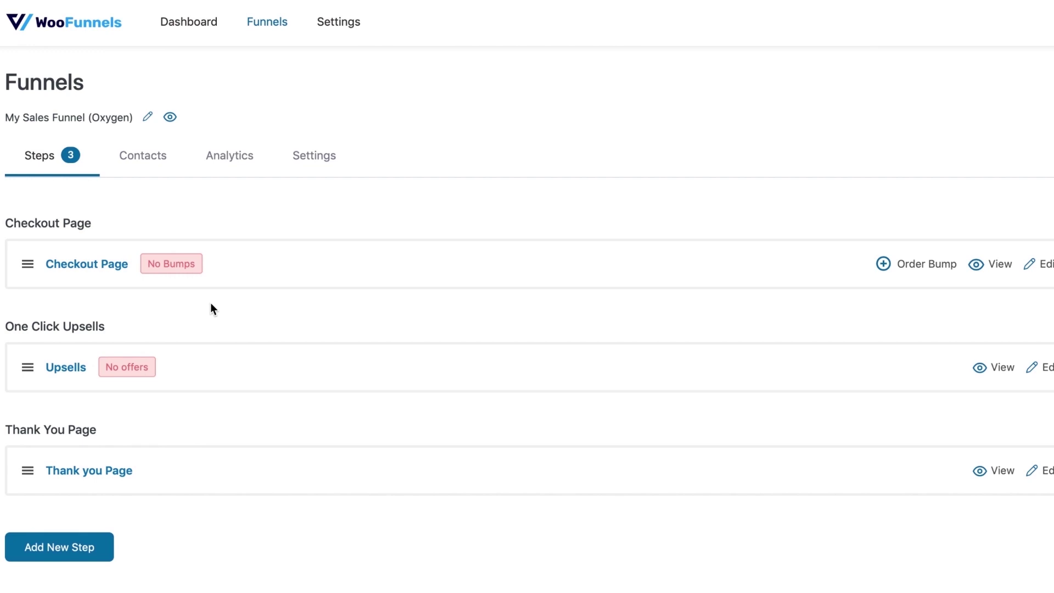
- Open the funnel's Upsells step and create an offer named "Moisturizer at 10% off"
{"action": "scroll", "coordinate": [261, 303], "scroll_direction": "down", "scroll_amount": 1}
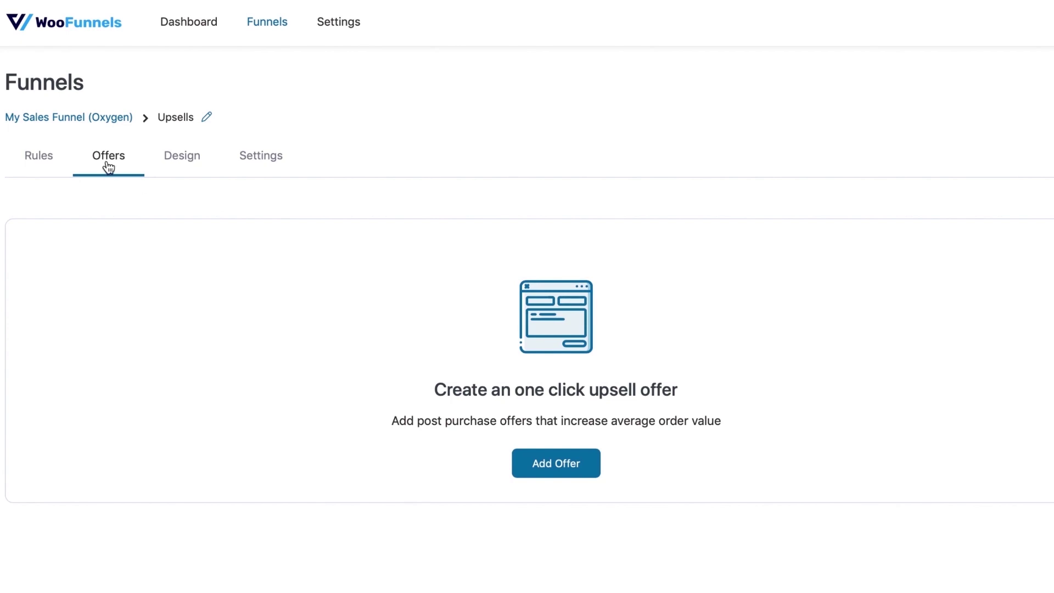
{"action": "left_click", "coordinate": [579, 475]}
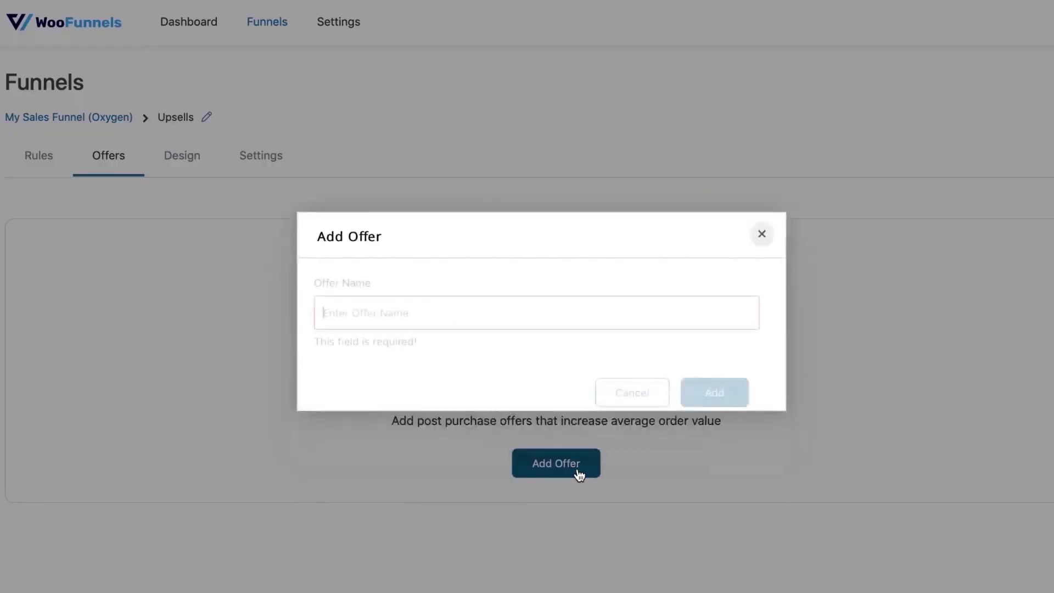
{"action": "left_click", "coordinate": [409, 298]}
{"action": "type", "text": "Moisturi"}
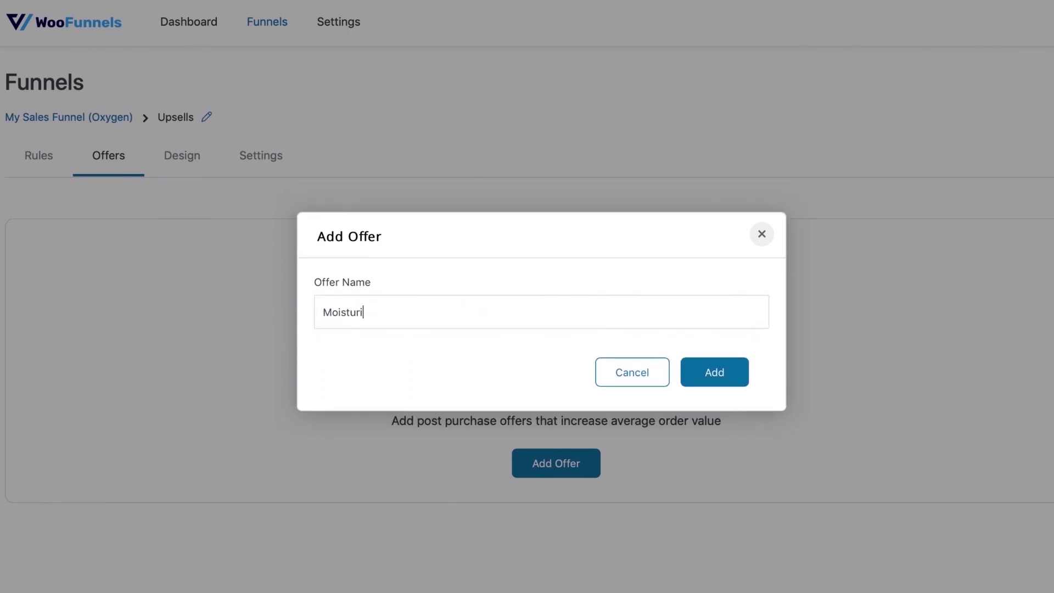
{"action": "type", "text": "at 10% off"}
{"action": "left_click", "coordinate": [706, 378]}
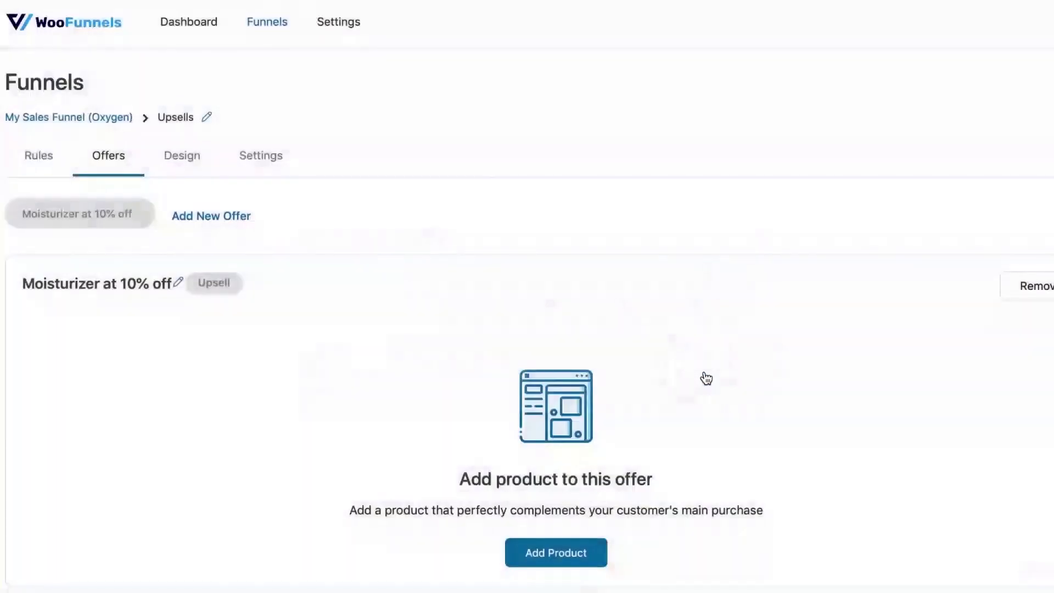
- Add the SolarSafe Moisturizer product to the "Moisturizer at 10% off" offer
{"action": "left_click", "coordinate": [549, 551]}
{"action": "left_click", "coordinate": [480, 299]}
{"action": "type", "text": "moi"}
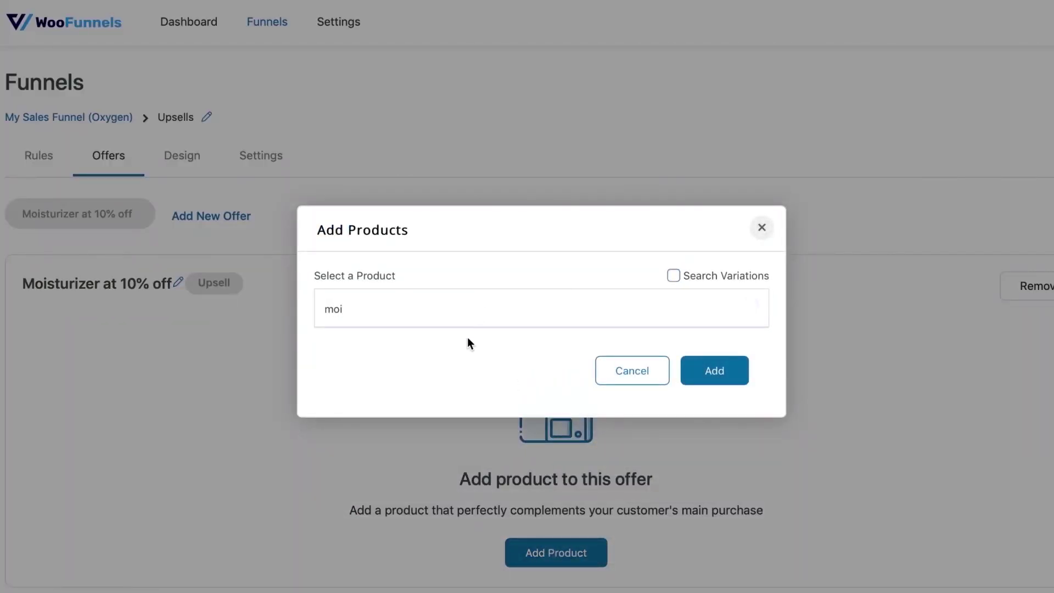
{"action": "left_click", "coordinate": [458, 346]}
{"action": "left_click", "coordinate": [705, 378]}
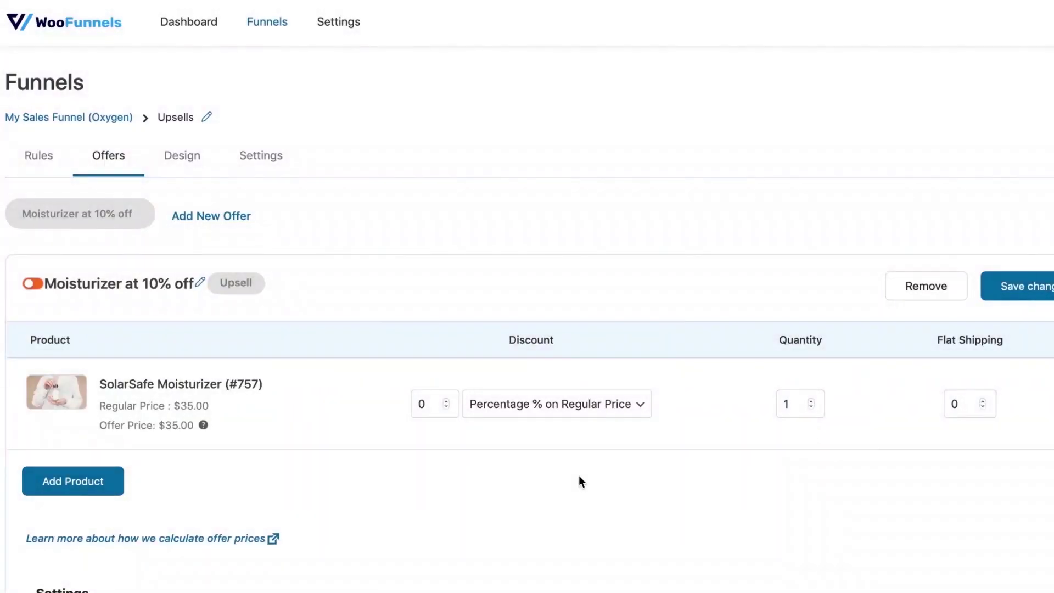
- Set the SolarSafe Moisturizer discount to 10 percent on the regular price
{"action": "scroll", "coordinate": [579, 477], "scroll_direction": "down", "scroll_amount": 1}
{"action": "left_click", "coordinate": [787, 357]}
{"action": "double_click", "coordinate": [952, 358]}
{"action": "left_click", "coordinate": [421, 357]}
{"action": "key", "text": "Right"}
{"action": "key", "text": "BackSpace"}
{"action": "type", "text": "10"}
{"action": "left_click", "coordinate": [722, 481]}
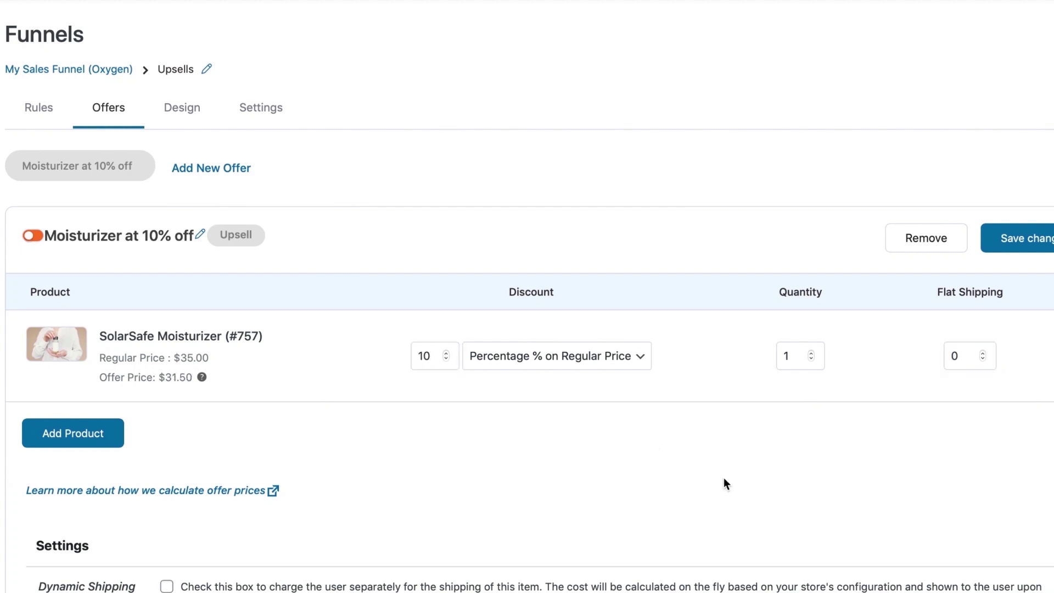
- Save the "Moisturizer at 10% off" offer and activate it
{"action": "scroll", "coordinate": [584, 444], "scroll_direction": "down", "scroll_amount": 1}
{"action": "scroll", "coordinate": [584, 444], "scroll_direction": "down", "scroll_amount": 1}
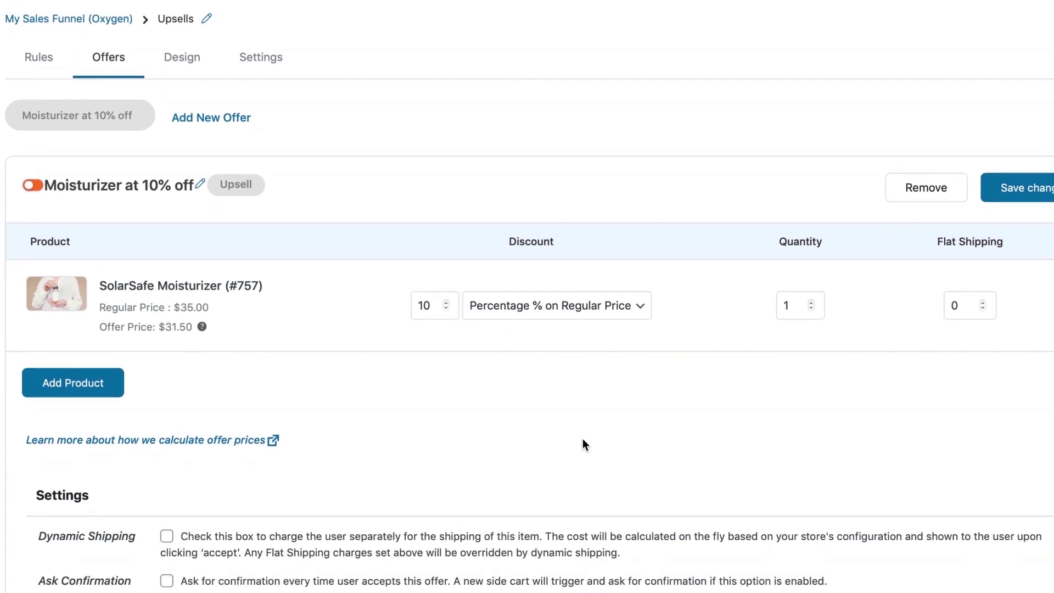
{"action": "scroll", "coordinate": [692, 390], "scroll_direction": "up", "scroll_amount": 1}
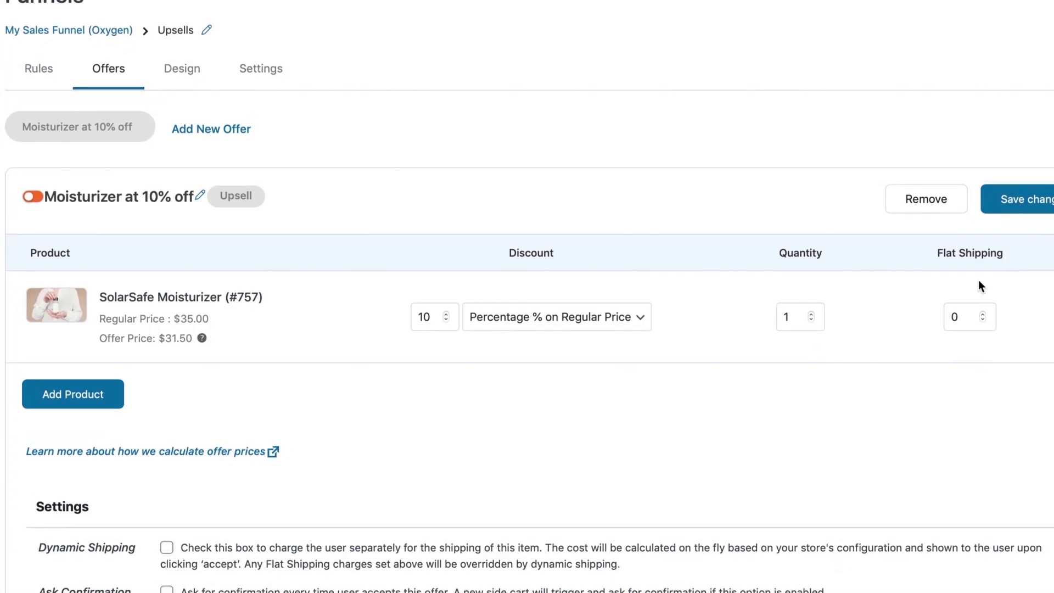
{"action": "left_click", "coordinate": [1024, 202]}
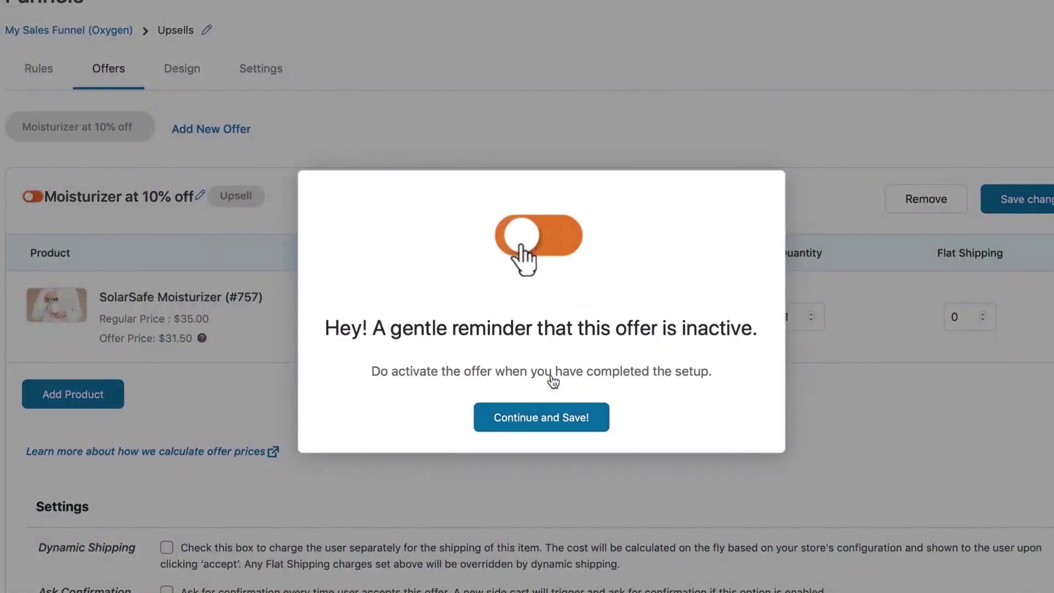
{"action": "left_click", "coordinate": [494, 426]}
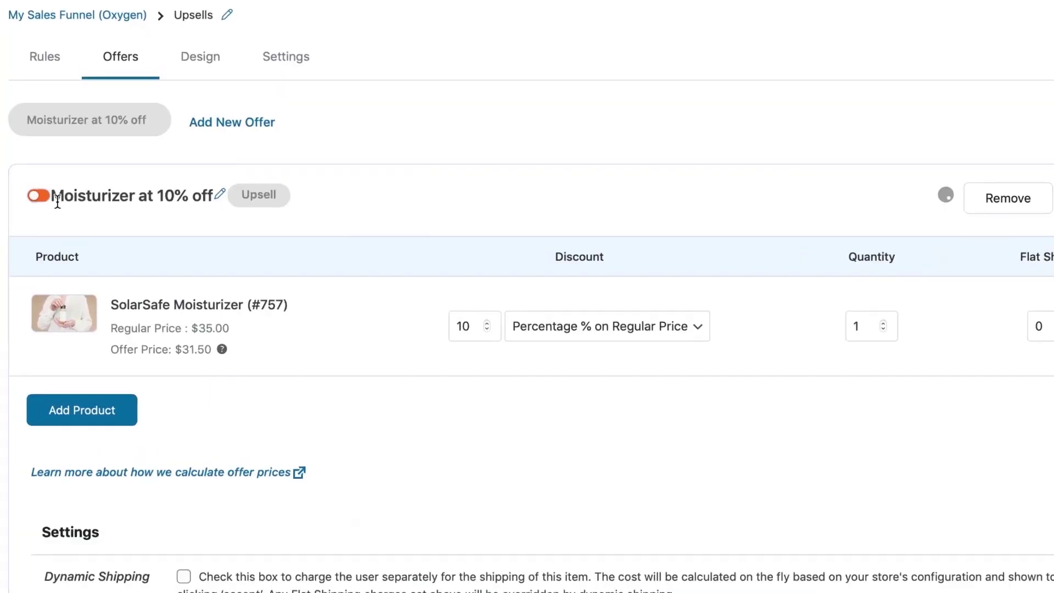
{"action": "left_click", "coordinate": [33, 198]}
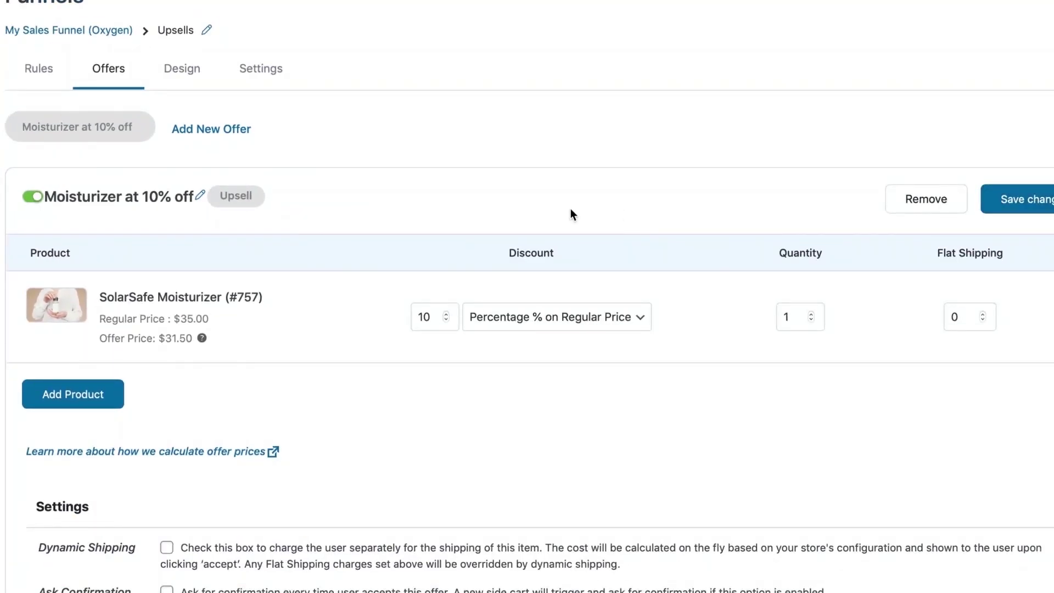
- Create a second offer of type Upsell named "Face Serum"
{"action": "left_click", "coordinate": [231, 133]}
{"action": "triple_click", "coordinate": [391, 275]}
{"action": "key", "text": "BackSpace"}
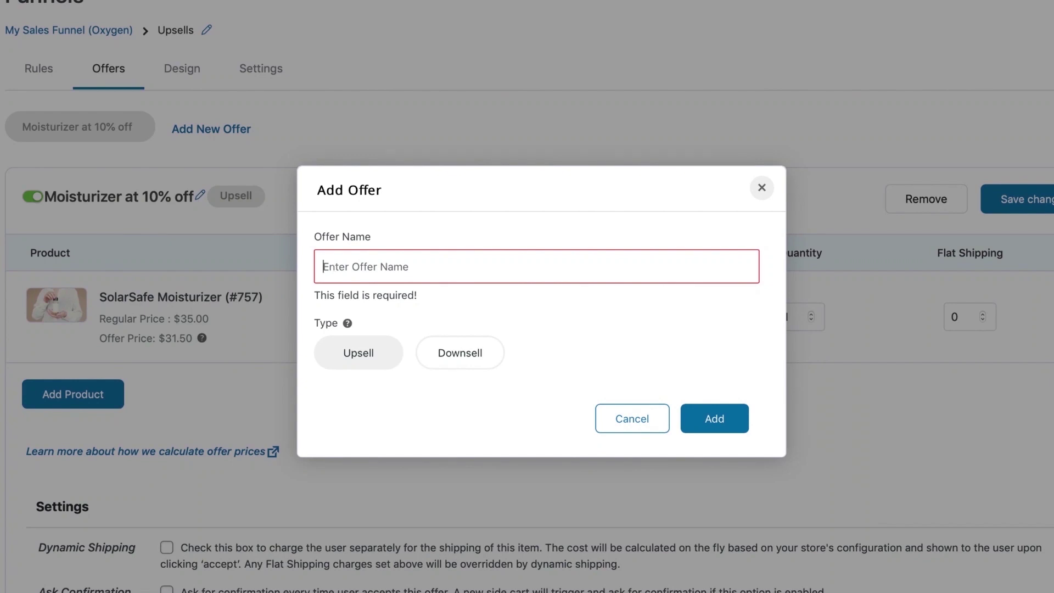
{"action": "type", "text": "Sele"}
{"action": "key", "text": "BackSpace"}
{"action": "key", "text": "BackSpace"}
{"action": "key", "text": "BackSpace"}
{"action": "key", "text": "BackSpace"}
{"action": "type", "text": "Face Serum"}
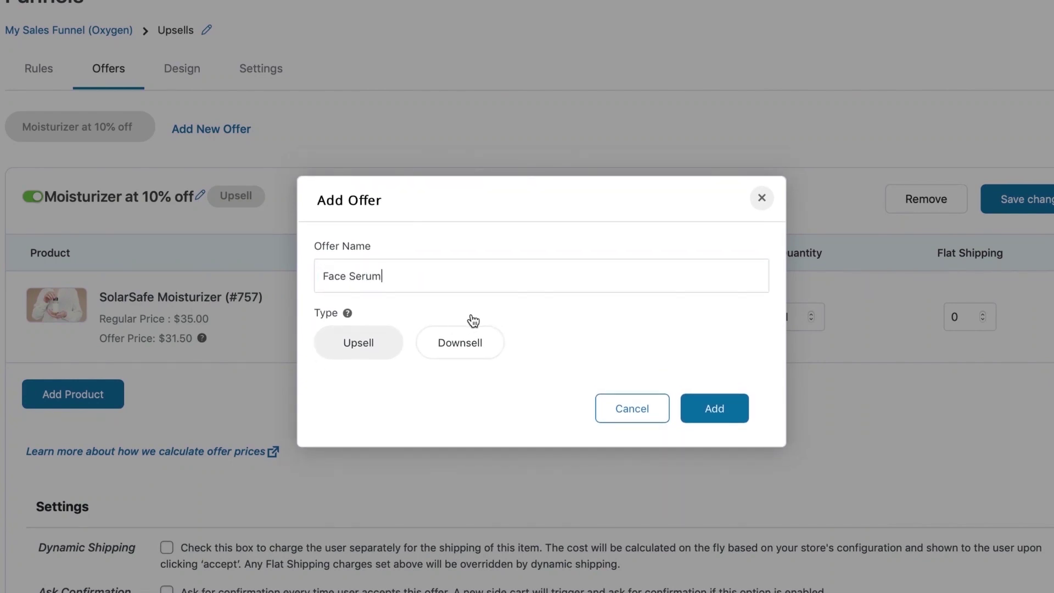
{"action": "left_click", "coordinate": [716, 408]}
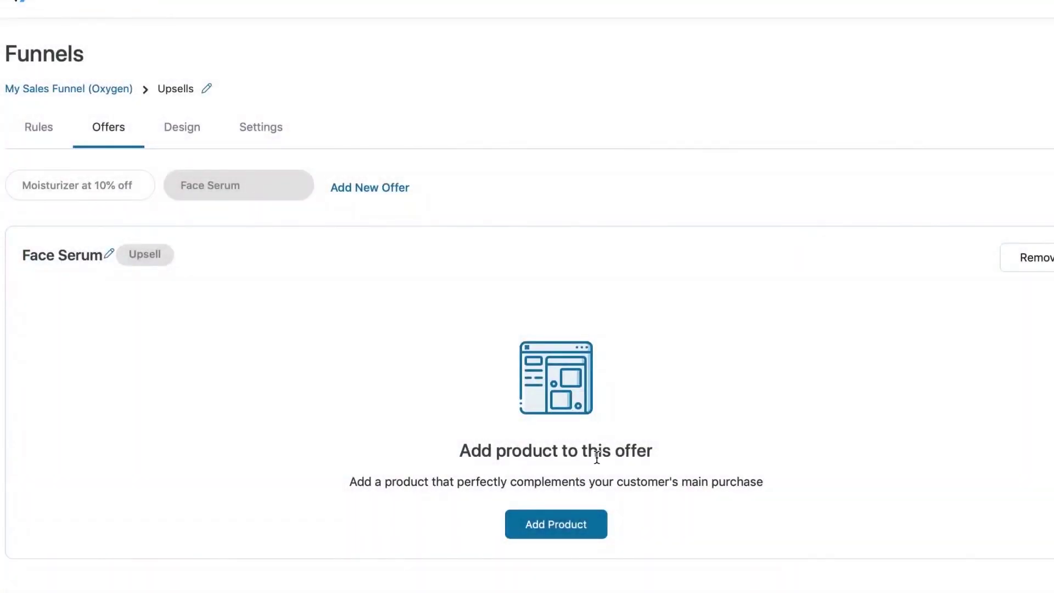
- Add the Sunglasses product to the Face Serum offer
{"action": "left_click", "coordinate": [535, 523]}
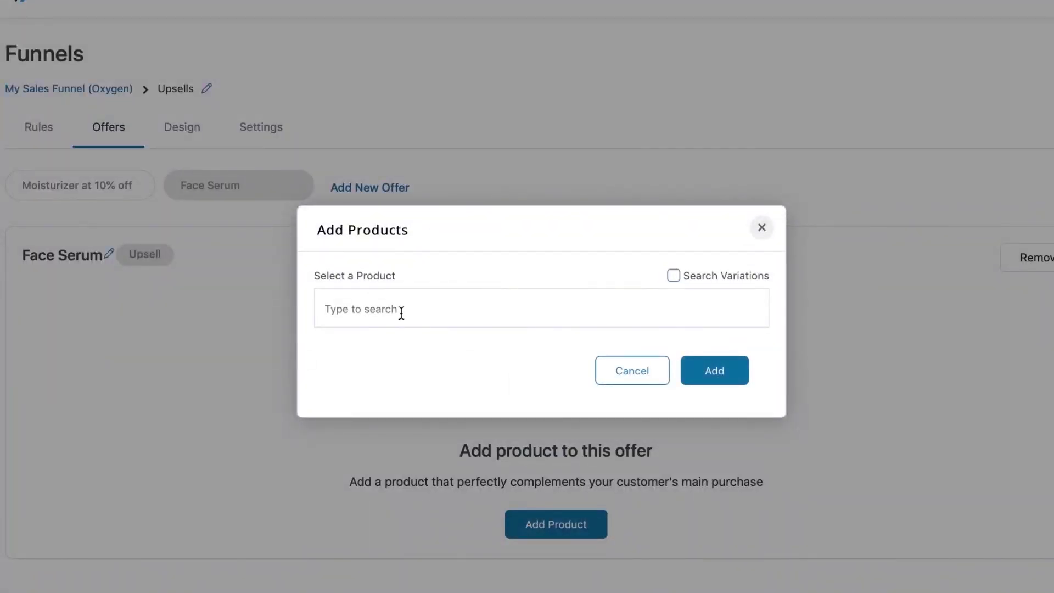
{"action": "type", "text": "s"}
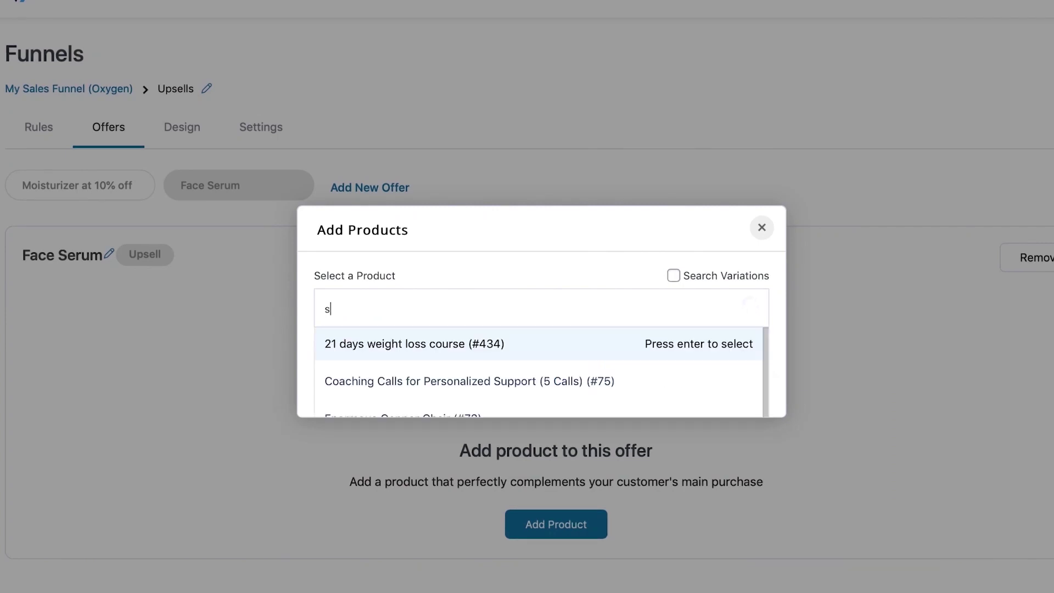
{"action": "scroll", "coordinate": [442, 329], "scroll_direction": "down", "scroll_amount": 5}
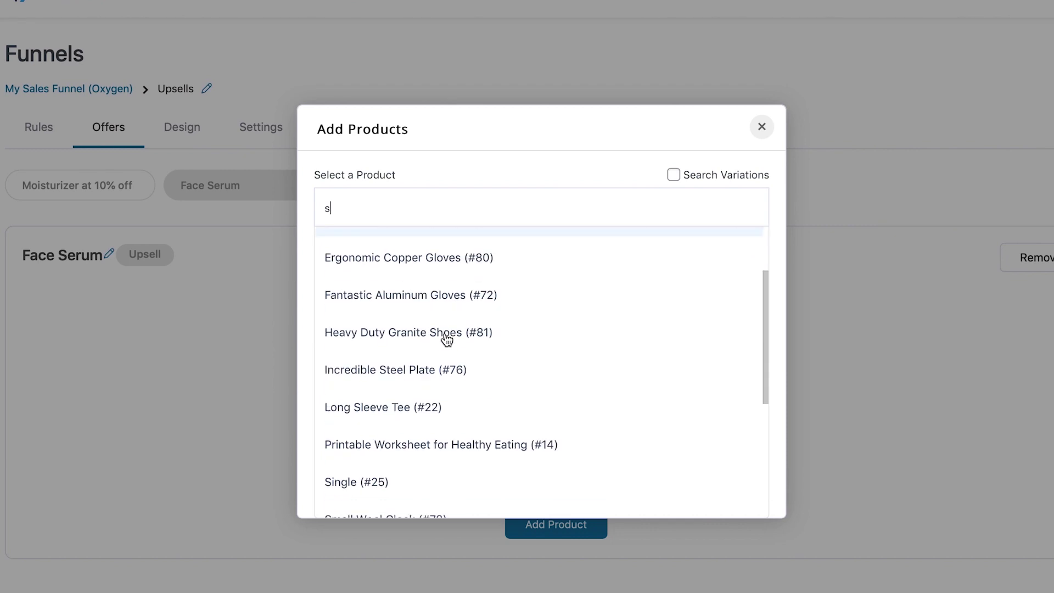
{"action": "scroll", "coordinate": [442, 403], "scroll_direction": "down", "scroll_amount": 1}
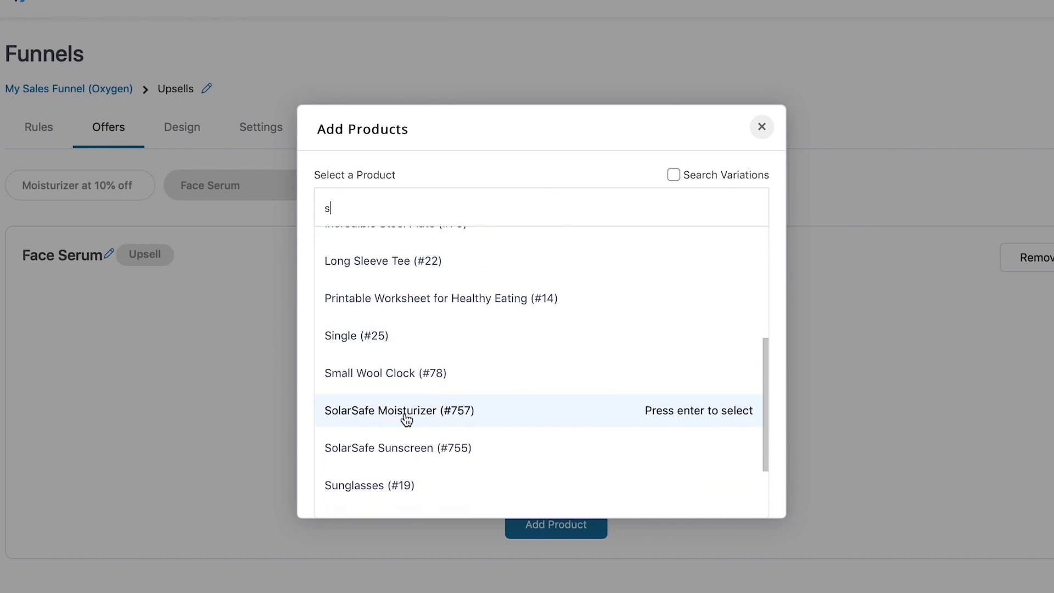
{"action": "left_click", "coordinate": [404, 483]}
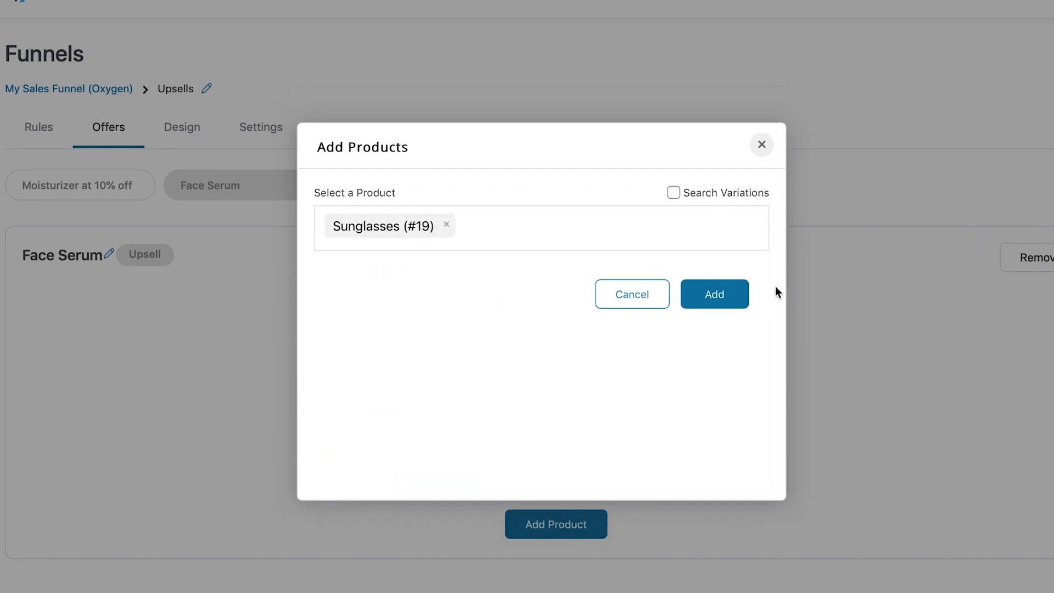
{"action": "left_click", "coordinate": [712, 375]}
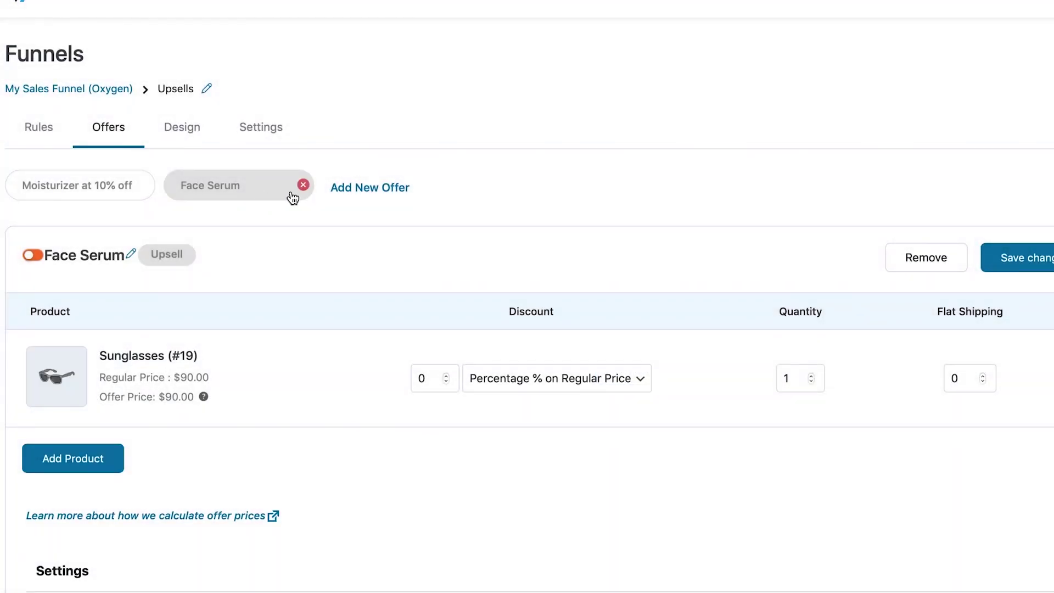
- Edit the Face Serum offer's details and change its name to "Sunglasses"
{"action": "left_click", "coordinate": [131, 255]}
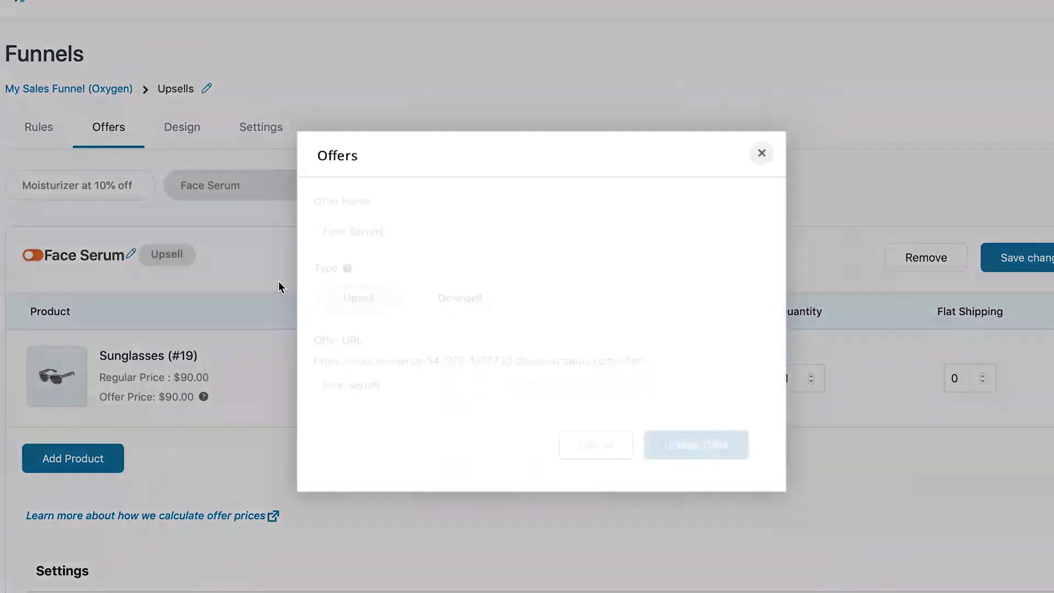
{"action": "triple_click", "coordinate": [373, 235]}
{"action": "type", "text": "Sunglasses"}
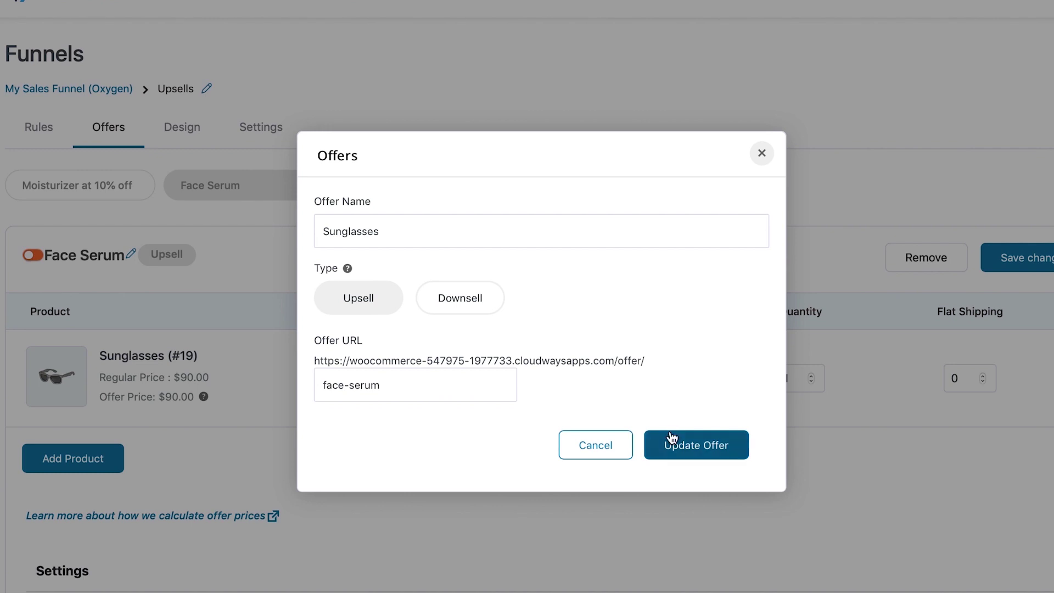
- Replace the slug in the offer URL with "Sunglasses" and update the offer
{"action": "left_click", "coordinate": [407, 381]}
{"action": "triple_click", "coordinate": [406, 382]}
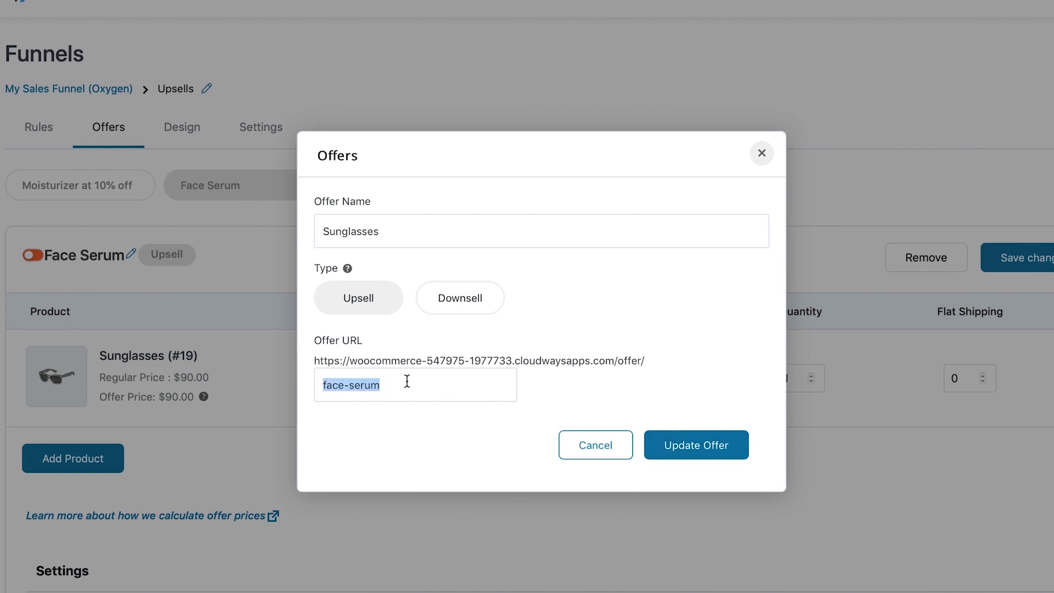
{"action": "key", "text": "shift+Tab"}
{"action": "key", "text": "ctrl+c"}
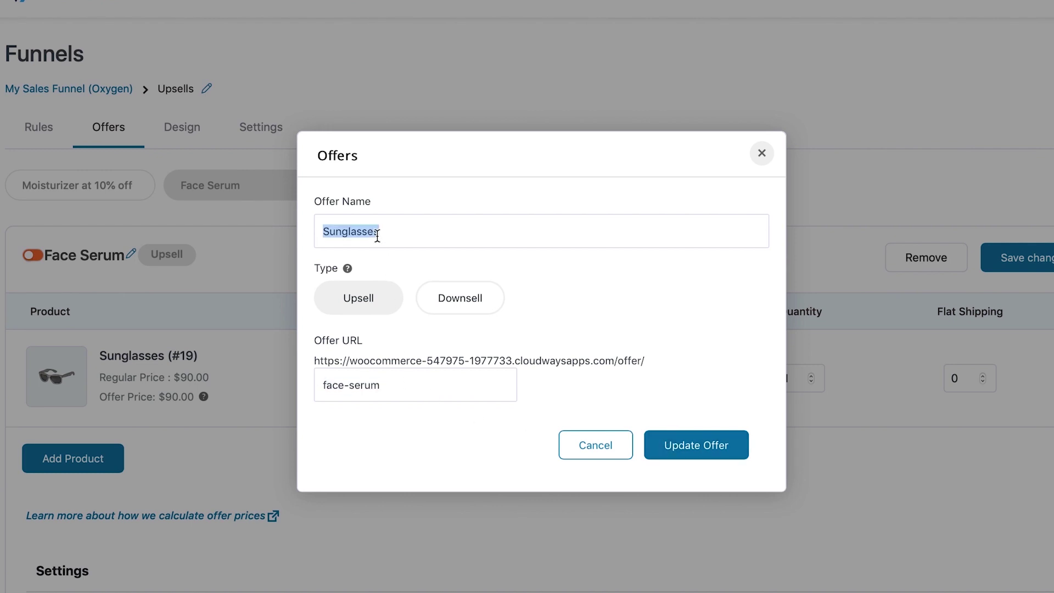
{"action": "key", "text": "Tab"}
{"action": "key", "text": "ctrl+v"}
{"action": "left_click", "coordinate": [364, 385]}
{"action": "key", "text": "BackSpace"}
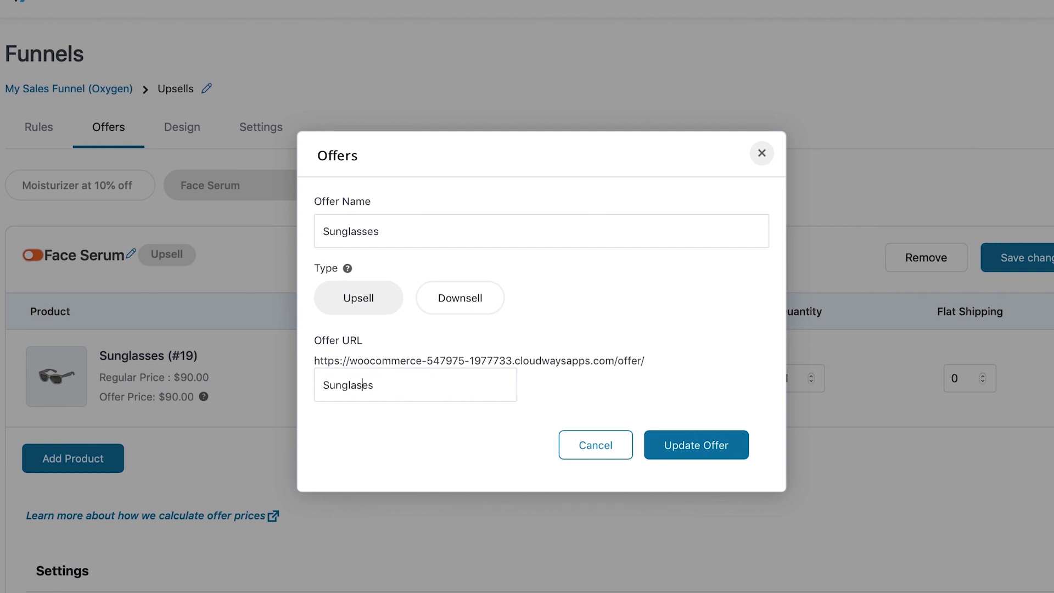
{"action": "type", "text": "s"}
{"action": "left_click", "coordinate": [657, 447]}
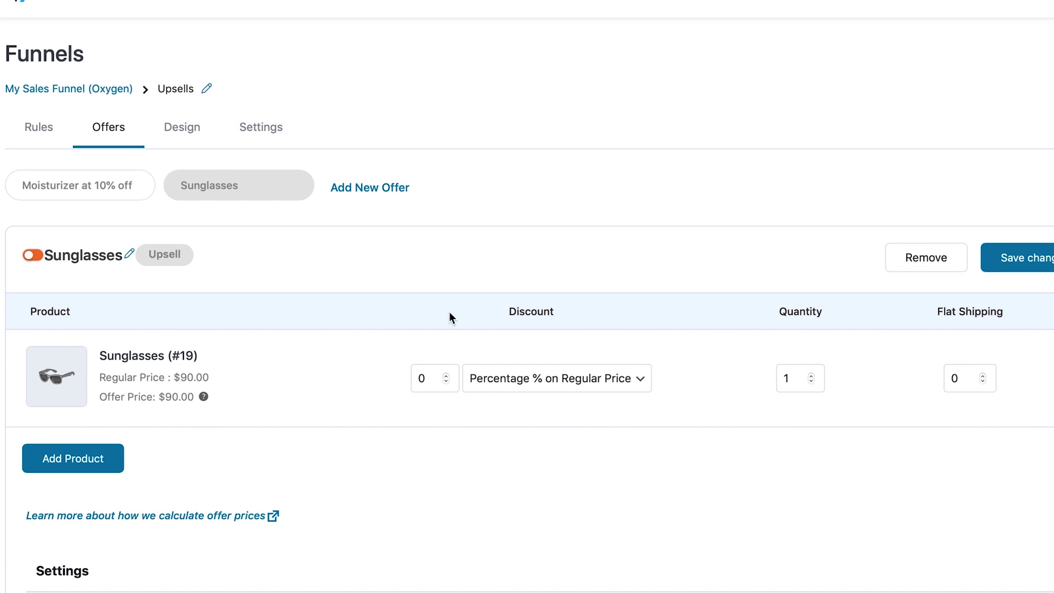
{"action": "scroll", "coordinate": [449, 311], "scroll_direction": "down", "scroll_amount": 3}
{"action": "scroll", "coordinate": [377, 240], "scroll_direction": "up", "scroll_amount": 1}
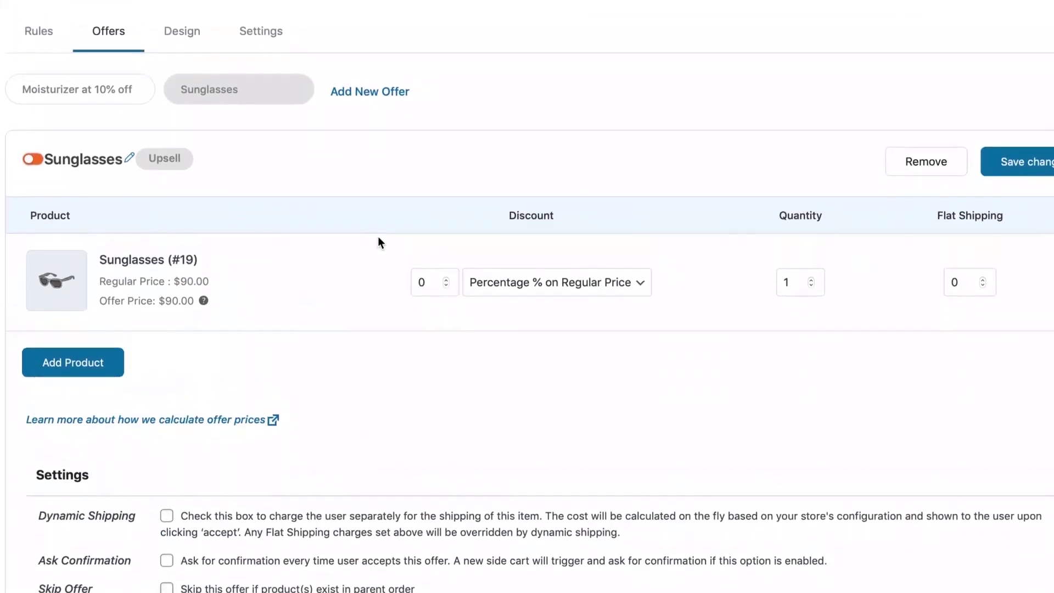
- Save the Sunglasses offer's changes and activate the offer
{"action": "left_click", "coordinate": [983, 168]}
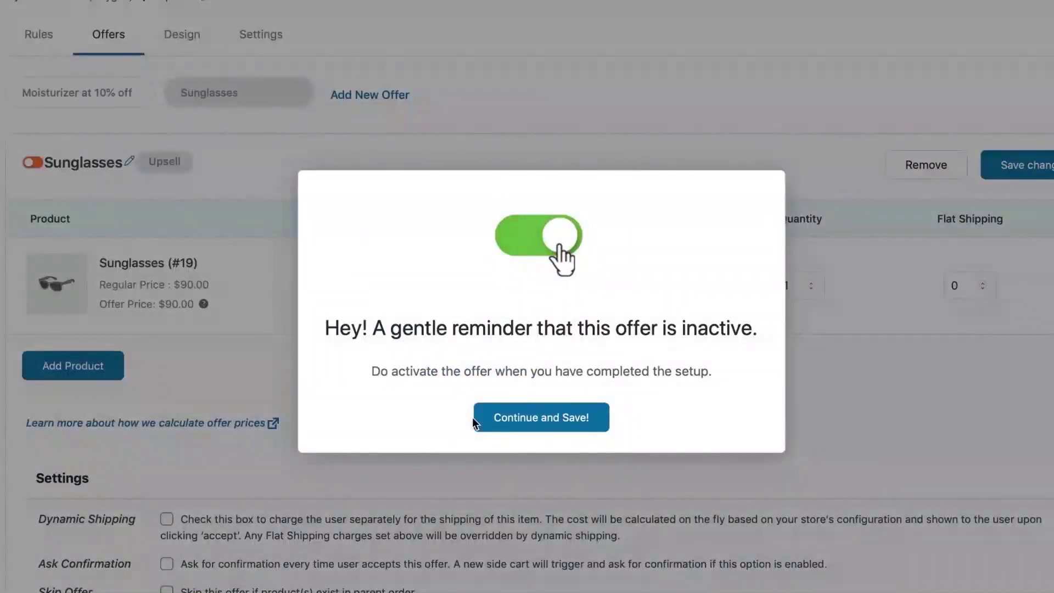
{"action": "left_click", "coordinate": [501, 415]}
{"action": "left_click", "coordinate": [30, 161]}
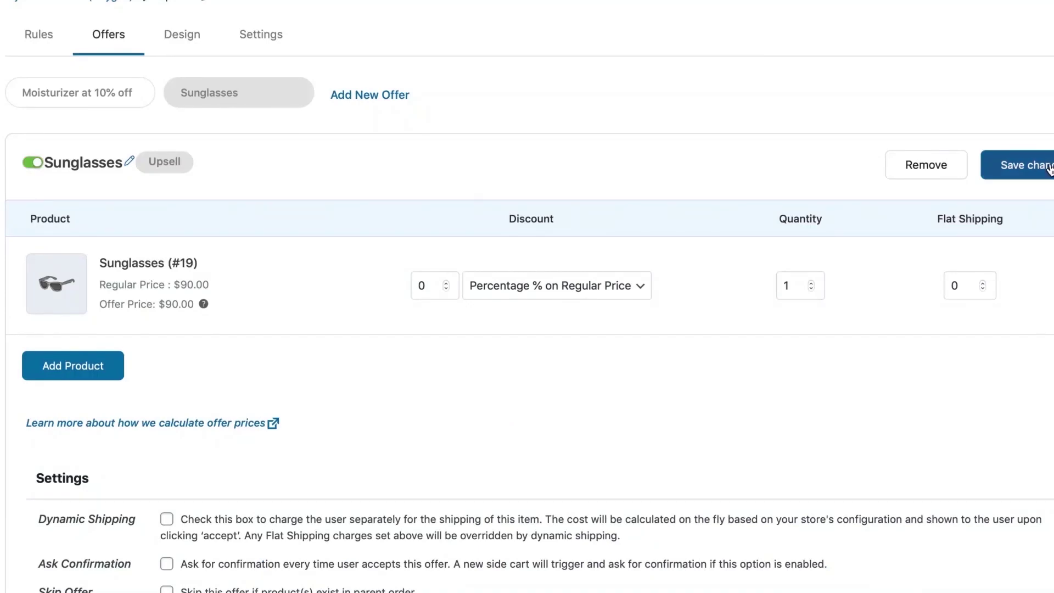
- Enable the on-acceptance redirect in the dynamic offer path of the "Moisturizer at 10% off" offer
{"action": "scroll", "coordinate": [96, 172], "scroll_direction": "up", "scroll_amount": 2}
{"action": "left_click", "coordinate": [68, 200]}
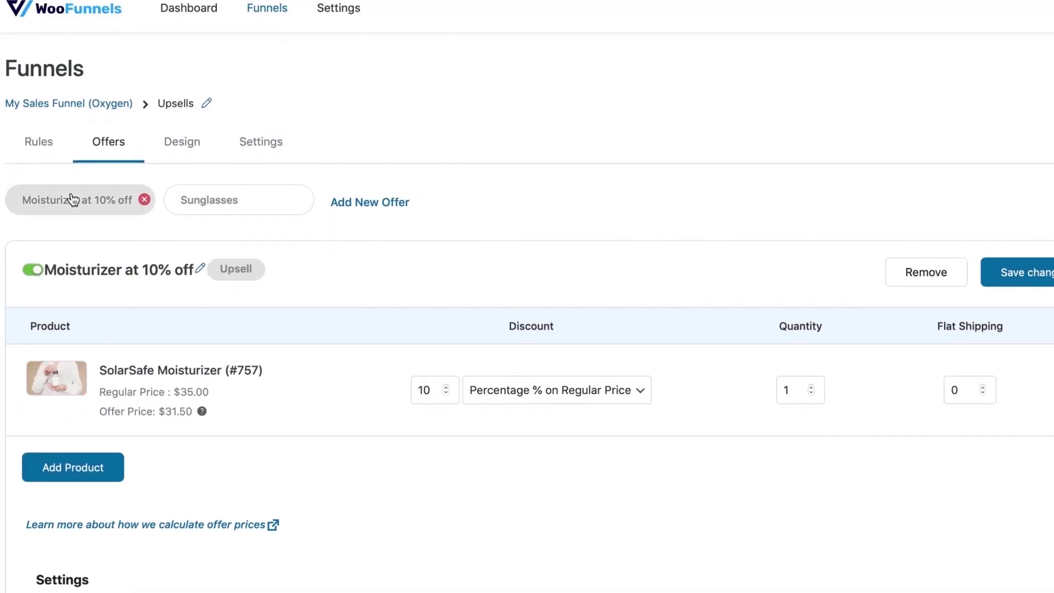
{"action": "scroll", "coordinate": [427, 403], "scroll_direction": "down", "scroll_amount": 5}
{"action": "scroll", "coordinate": [427, 402], "scroll_direction": "down", "scroll_amount": 1}
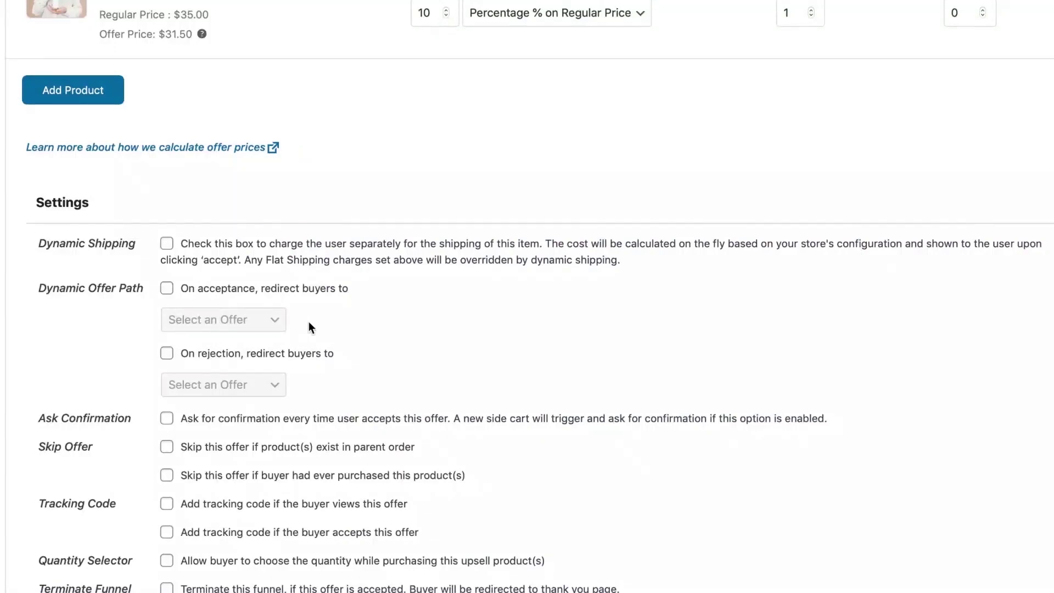
{"action": "left_click", "coordinate": [284, 295]}
{"action": "scroll", "coordinate": [288, 294], "scroll_direction": "up", "scroll_amount": 5}
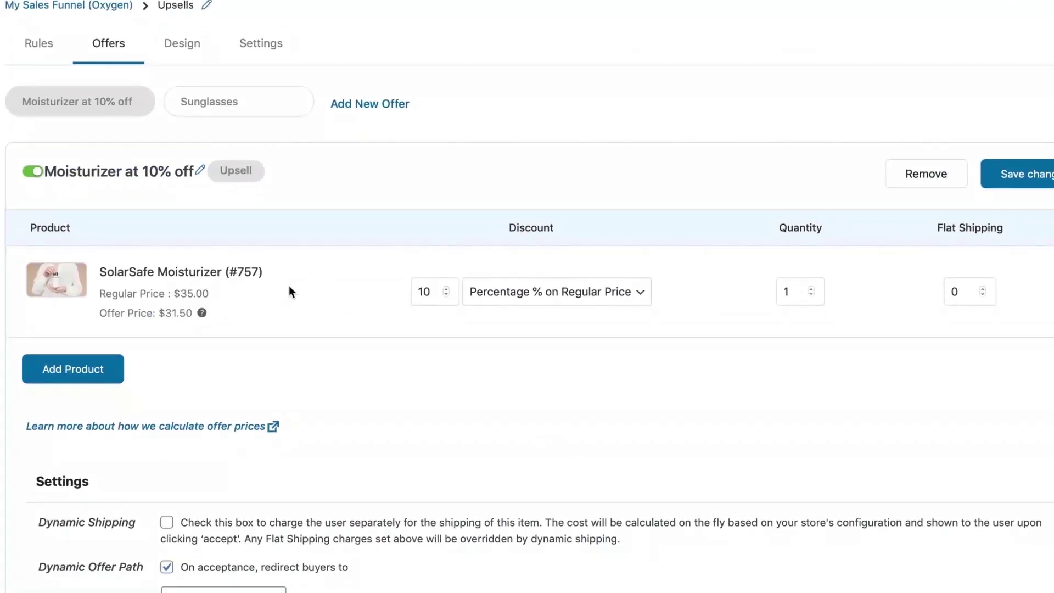
- Enable the on-rejection redirect and point both the acceptance and rejection redirects to the Sunglasses upsell
{"action": "scroll", "coordinate": [288, 285], "scroll_direction": "down", "scroll_amount": 5}
{"action": "left_click", "coordinate": [236, 306]}
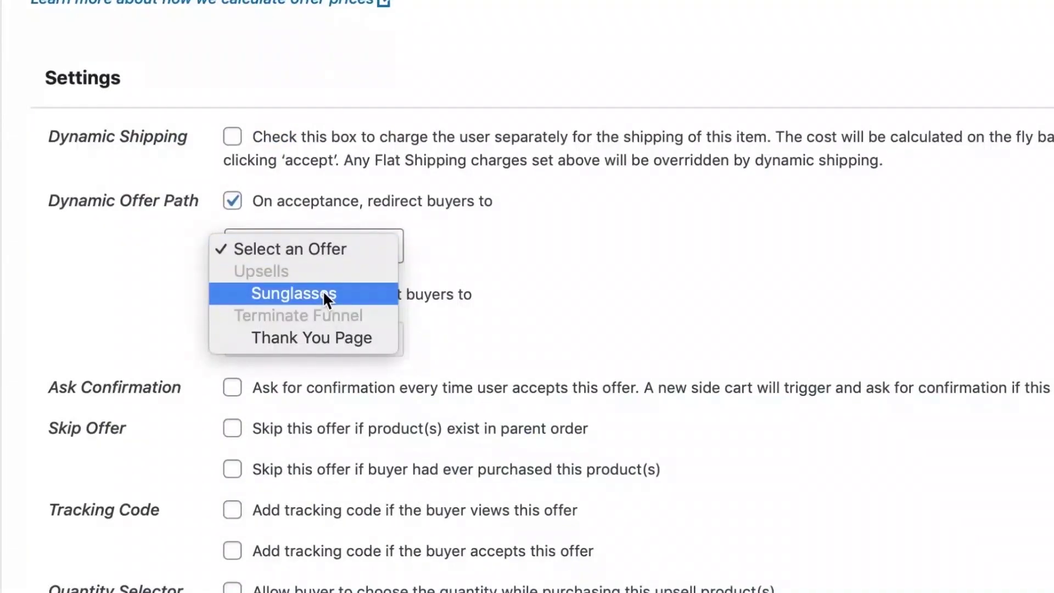
{"action": "left_click", "coordinate": [464, 259]}
{"action": "left_click", "coordinate": [354, 256]}
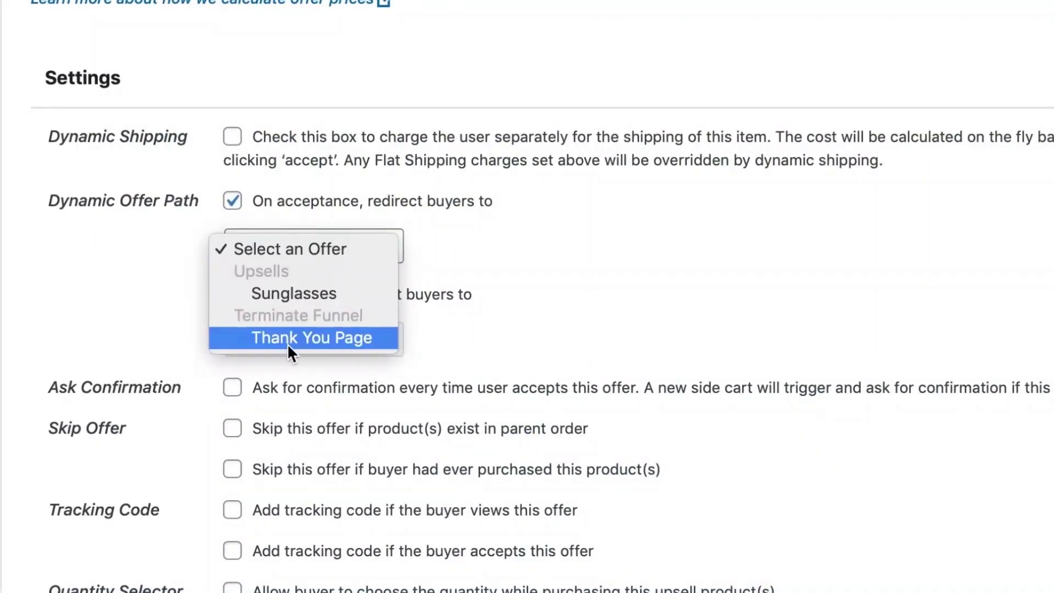
{"action": "left_click", "coordinate": [612, 271]}
{"action": "left_click", "coordinate": [409, 299]}
{"action": "left_click", "coordinate": [336, 343]}
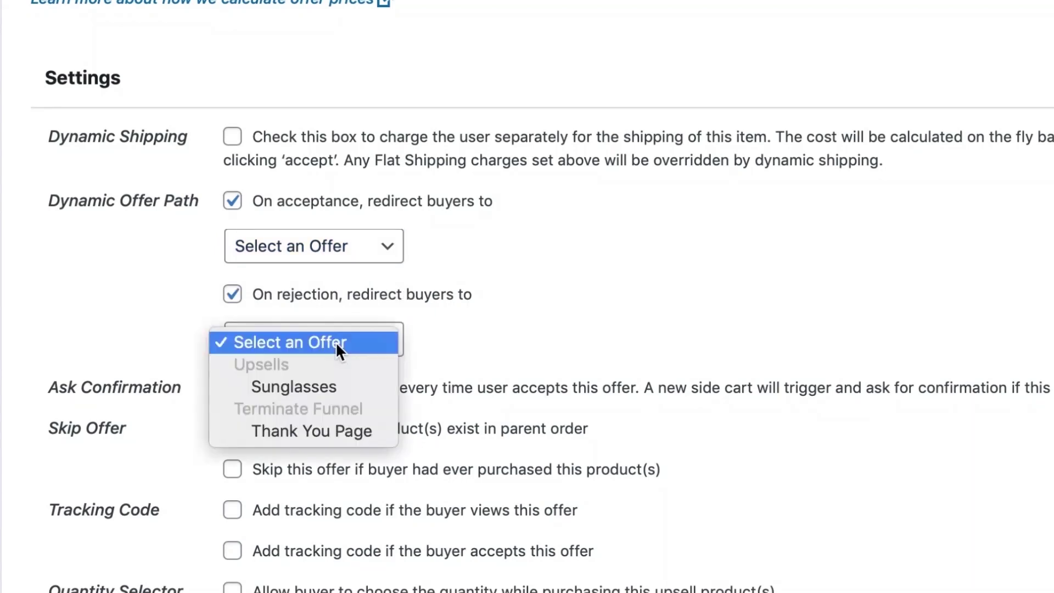
{"action": "left_click", "coordinate": [322, 390]}
{"action": "left_click", "coordinate": [345, 245]}
{"action": "left_click", "coordinate": [328, 282]}
- Change the on-rejection redirect to Thank You Page and save the moisturizer offer
{"action": "scroll", "coordinate": [478, 257], "scroll_direction": "down", "scroll_amount": 2}
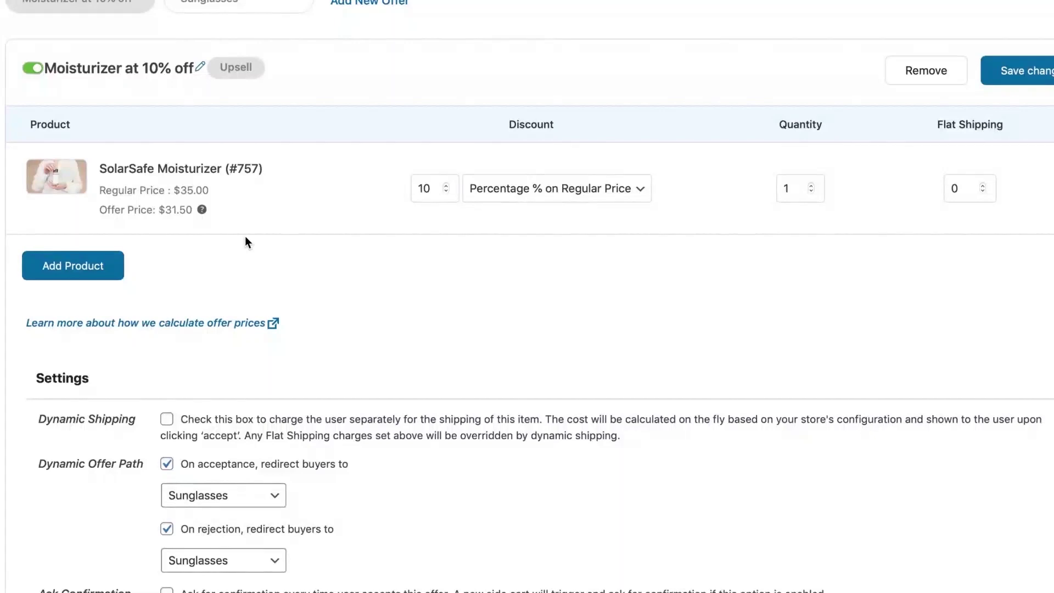
{"action": "scroll", "coordinate": [245, 236], "scroll_direction": "down", "scroll_amount": 5}
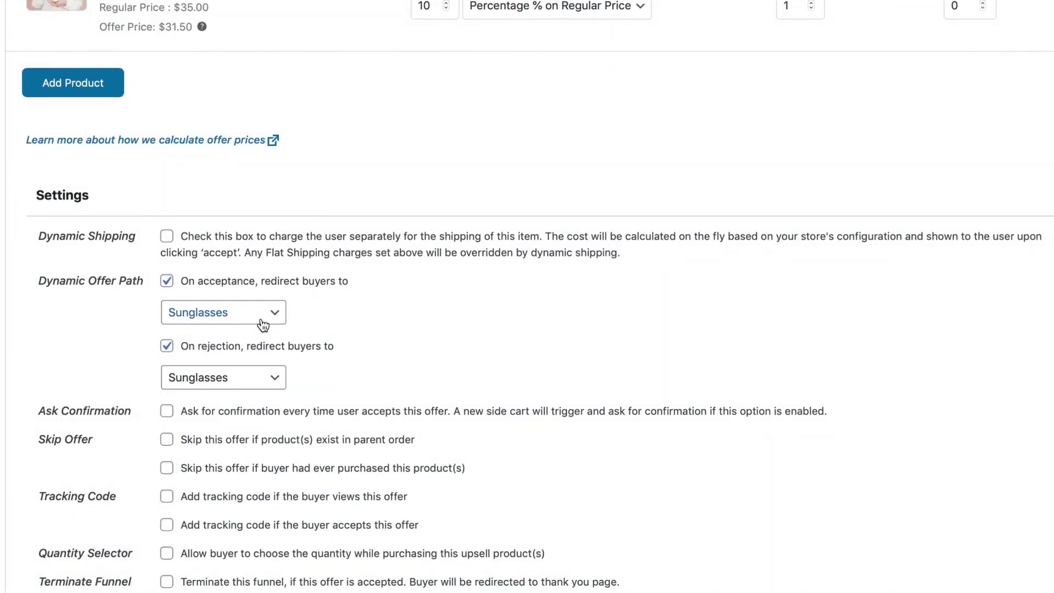
{"action": "left_click", "coordinate": [263, 323]}
{"action": "left_click", "coordinate": [261, 314]}
{"action": "left_click", "coordinate": [239, 391]}
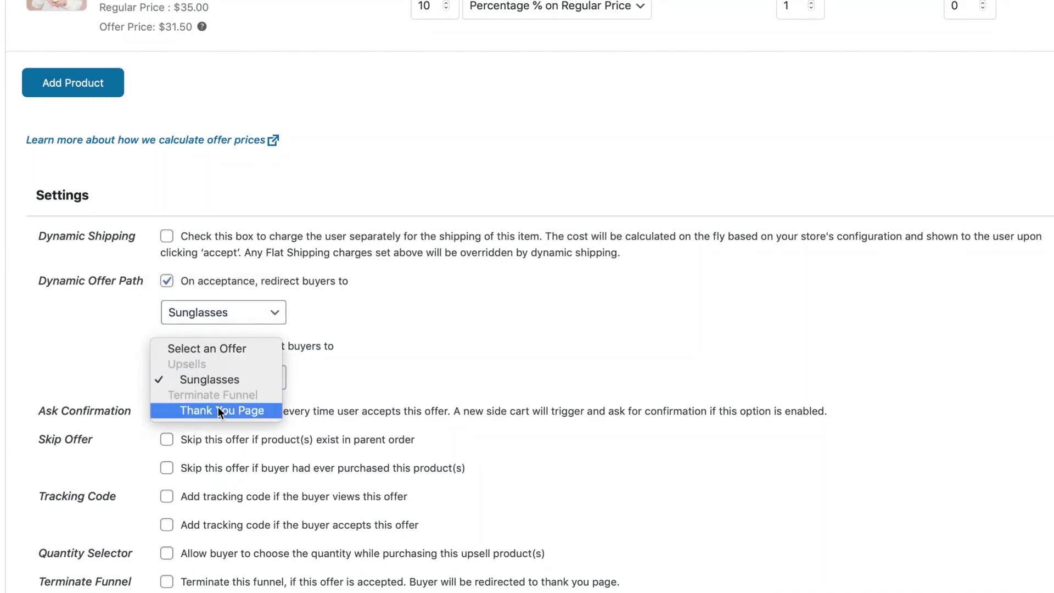
{"action": "left_click", "coordinate": [196, 413]}
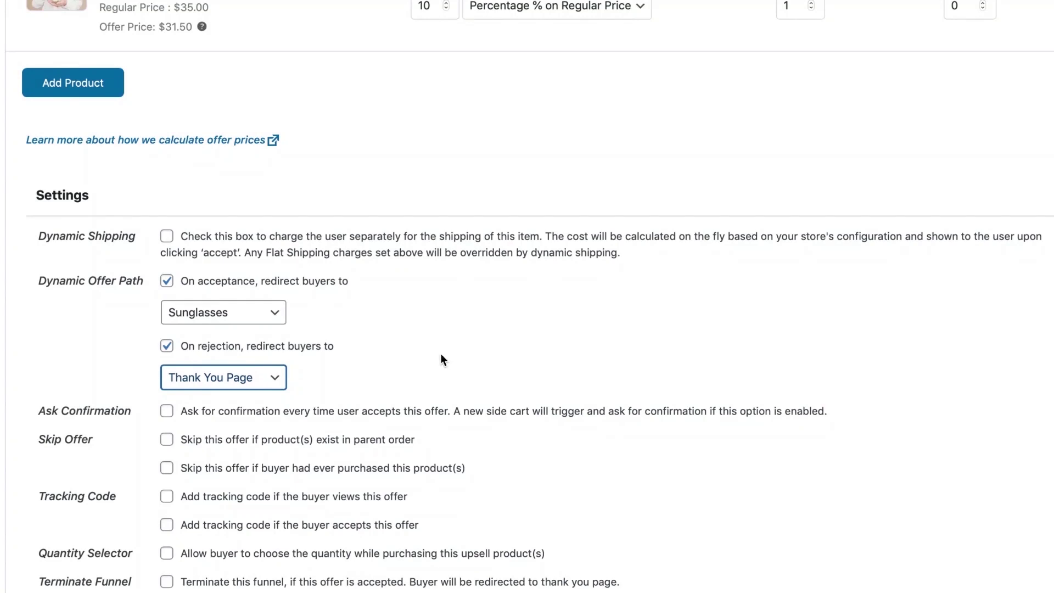
{"action": "scroll", "coordinate": [443, 359], "scroll_direction": "up", "scroll_amount": 10}
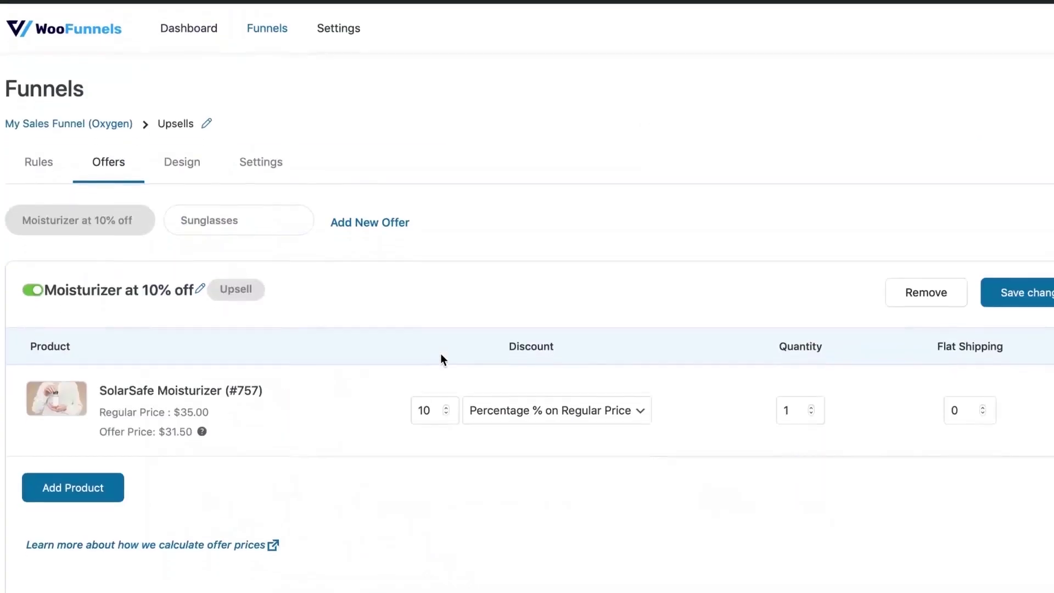
{"action": "left_click", "coordinate": [1016, 285]}
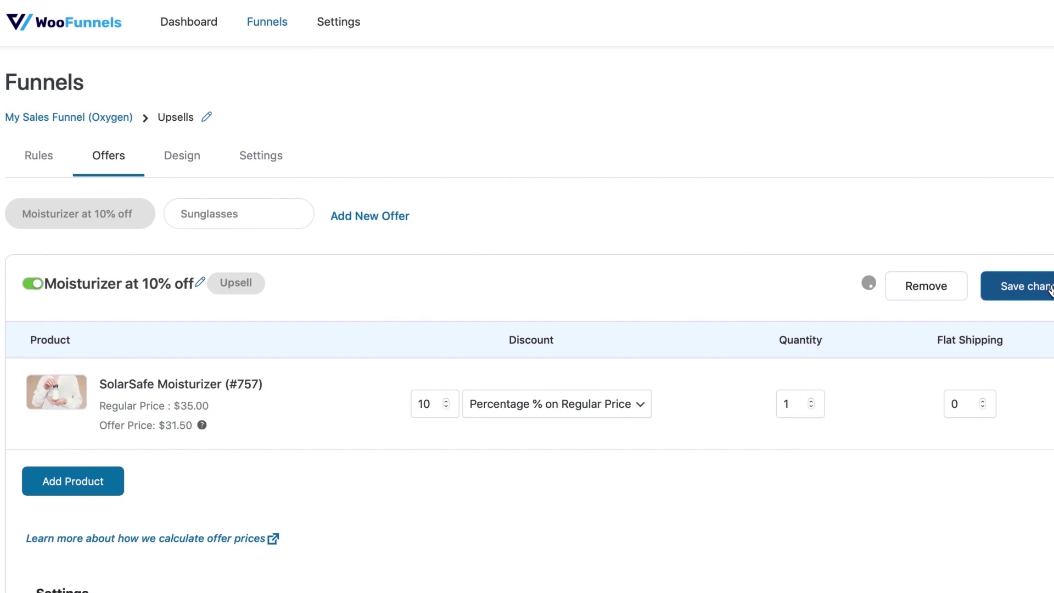
- Import the Stunner template as the design for the "Moisturizer at 10% off" offer
{"action": "left_click", "coordinate": [209, 168]}
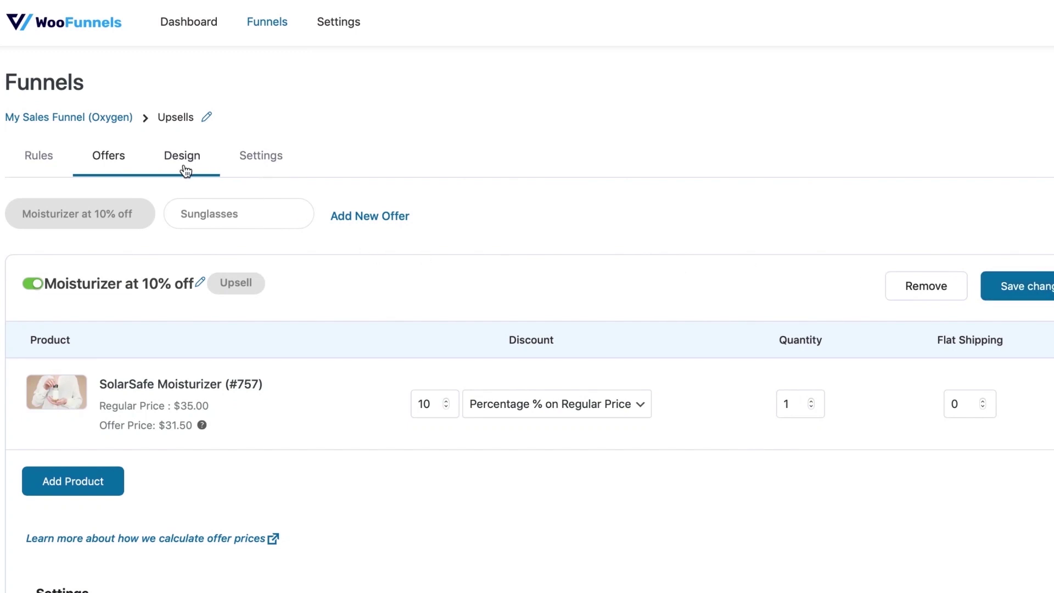
{"action": "left_click", "coordinate": [186, 171]}
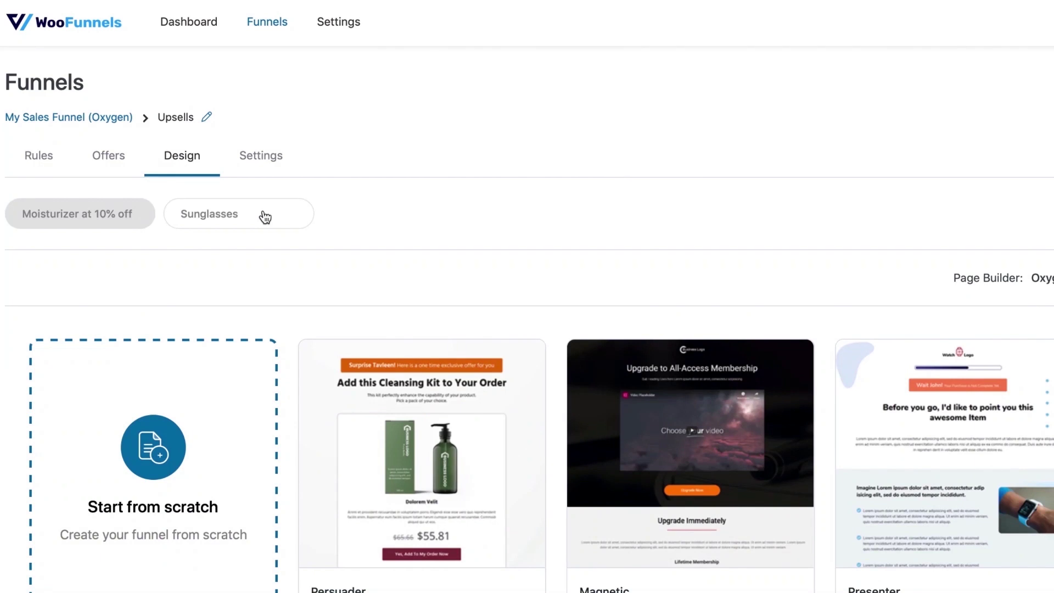
{"action": "scroll", "coordinate": [281, 263], "scroll_direction": "down", "scroll_amount": 6}
{"action": "scroll", "coordinate": [281, 261], "scroll_direction": "down", "scroll_amount": 1}
{"action": "scroll", "coordinate": [281, 261], "scroll_direction": "up", "scroll_amount": 4}
{"action": "scroll", "coordinate": [281, 262], "scroll_direction": "down", "scroll_amount": 9}
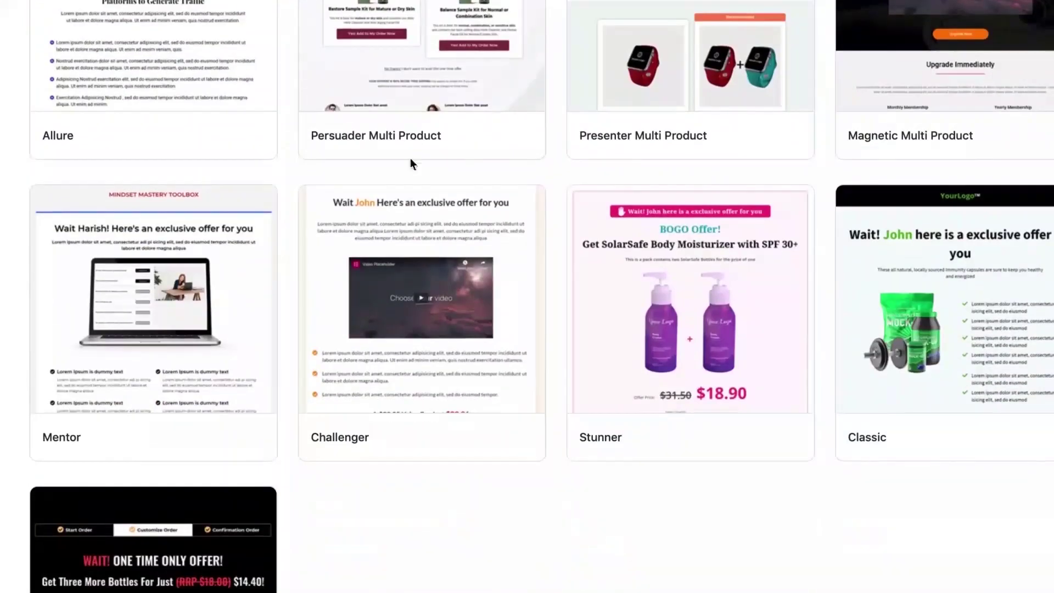
{"action": "mouse_move", "coordinate": [700, 340]}
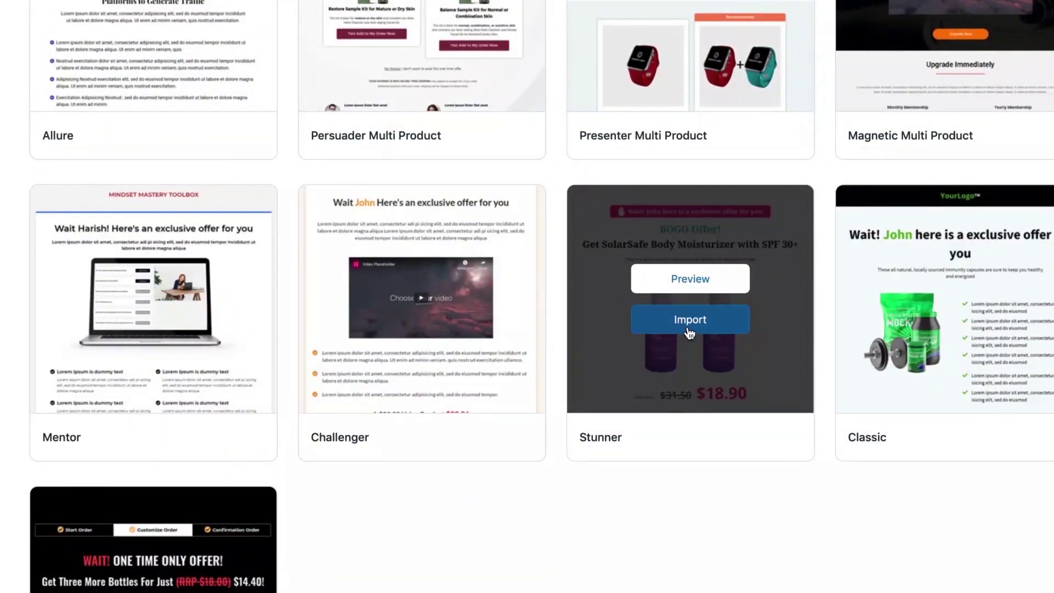
{"action": "left_click", "coordinate": [689, 329]}
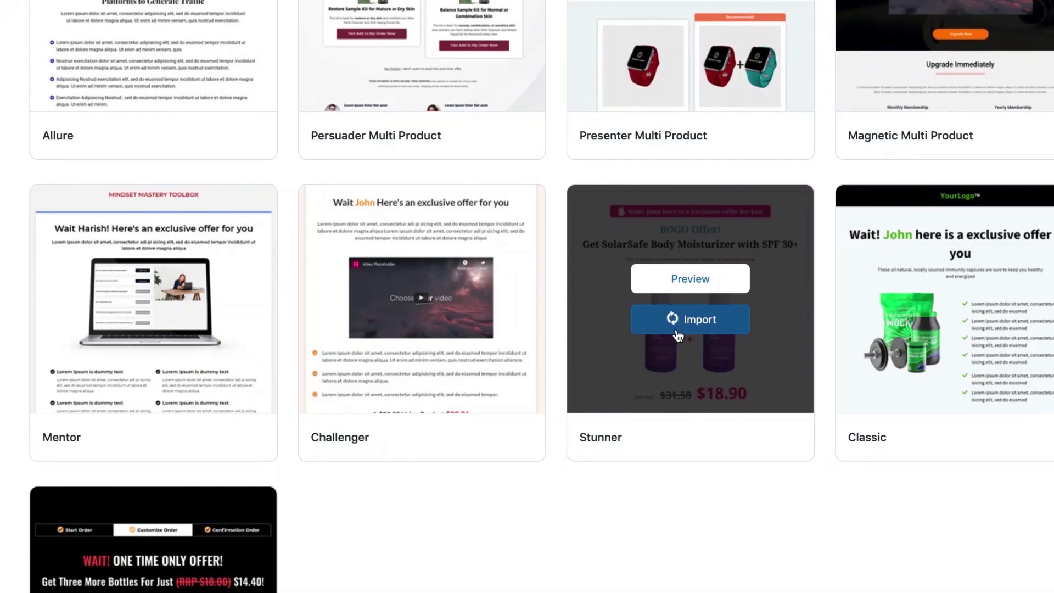
- Open the moisturizer offer's Stunner template for editing in Oxygen
{"action": "scroll", "coordinate": [676, 331], "scroll_direction": "down", "scroll_amount": 3}
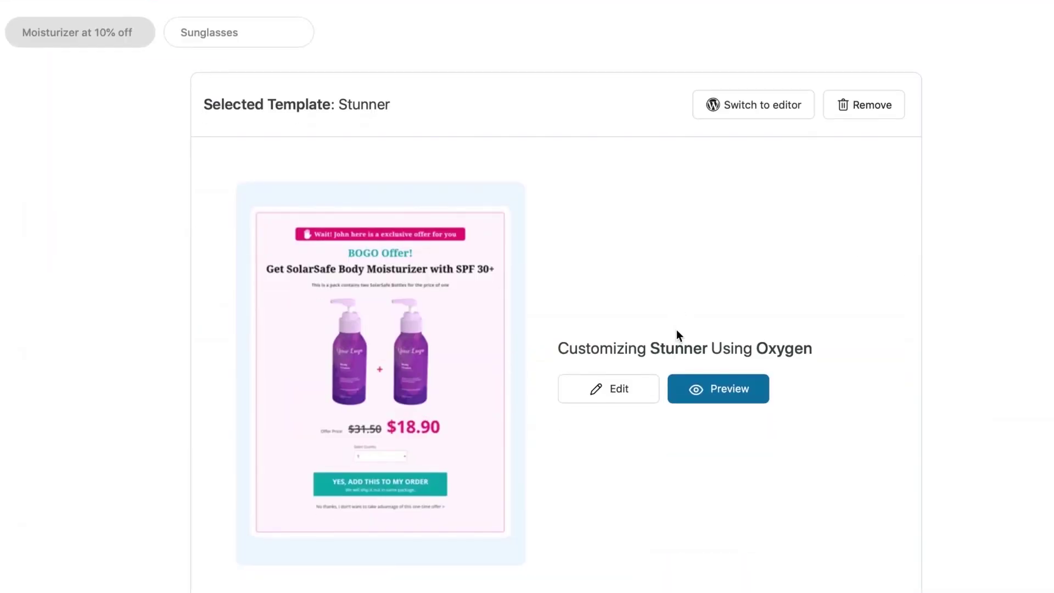
{"action": "scroll", "coordinate": [676, 335], "scroll_direction": "up", "scroll_amount": 3}
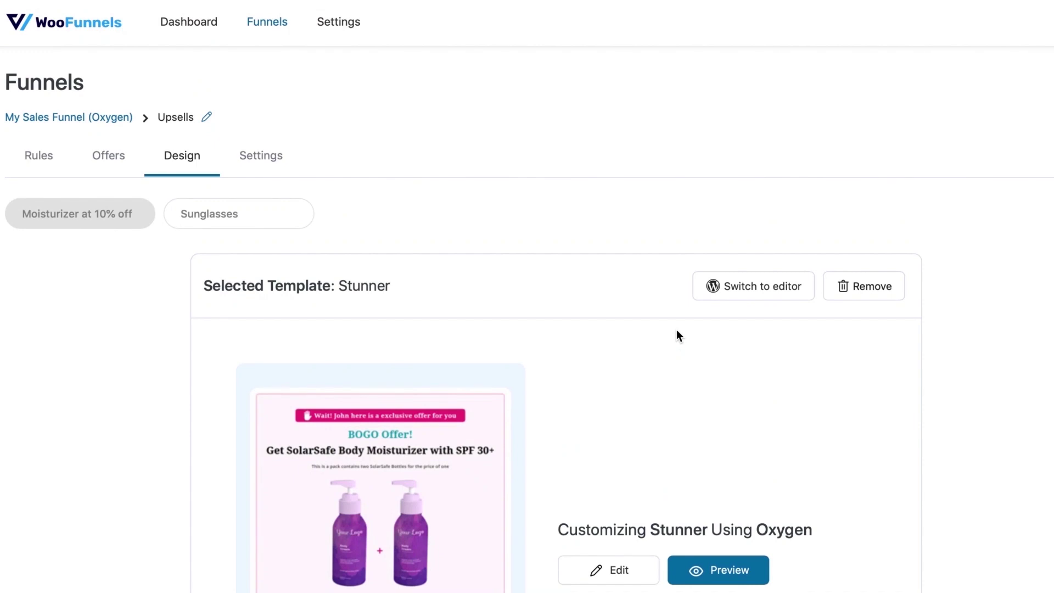
{"action": "scroll", "coordinate": [676, 334], "scroll_direction": "down", "scroll_amount": 5}
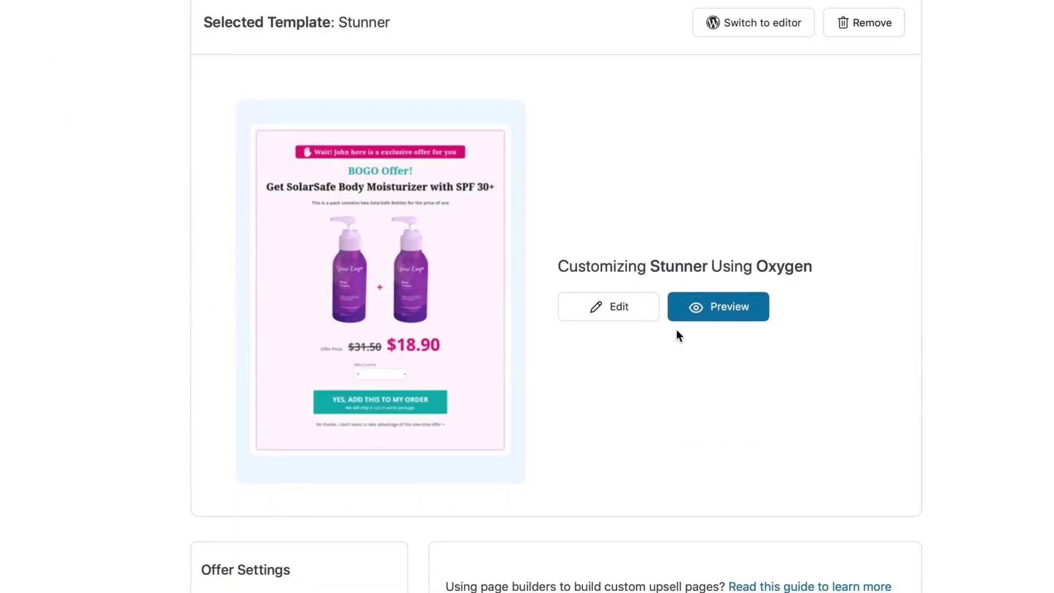
{"action": "left_click", "coordinate": [605, 307]}
- Review the whole upsell page layout, including the offer headline, product image, order button, reviews and guarantee sections
{"action": "scroll", "coordinate": [748, 377], "scroll_direction": "down", "scroll_amount": 5}
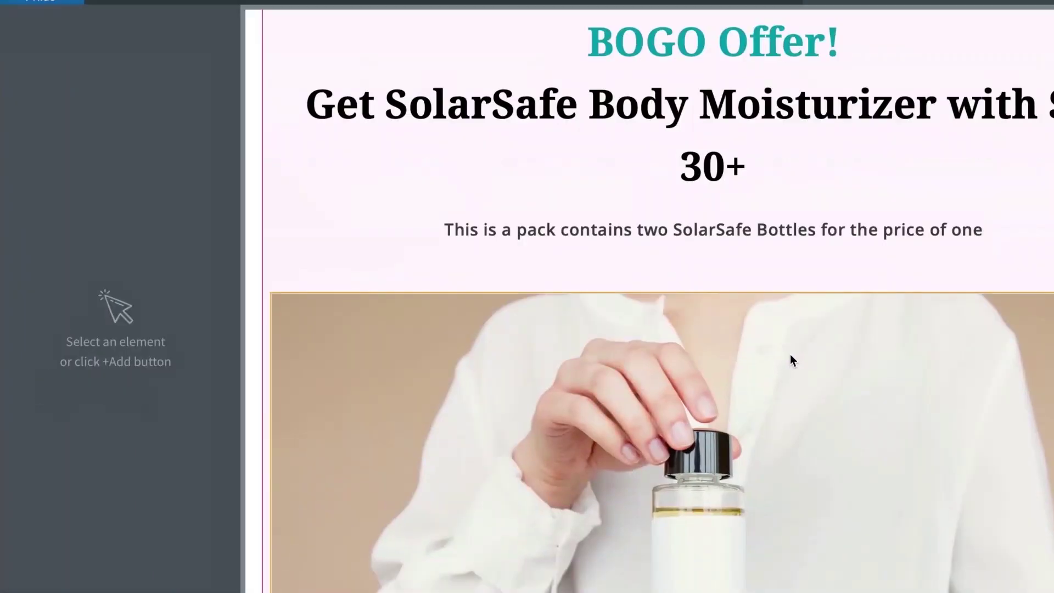
{"action": "scroll", "coordinate": [789, 353], "scroll_direction": "up", "scroll_amount": 5}
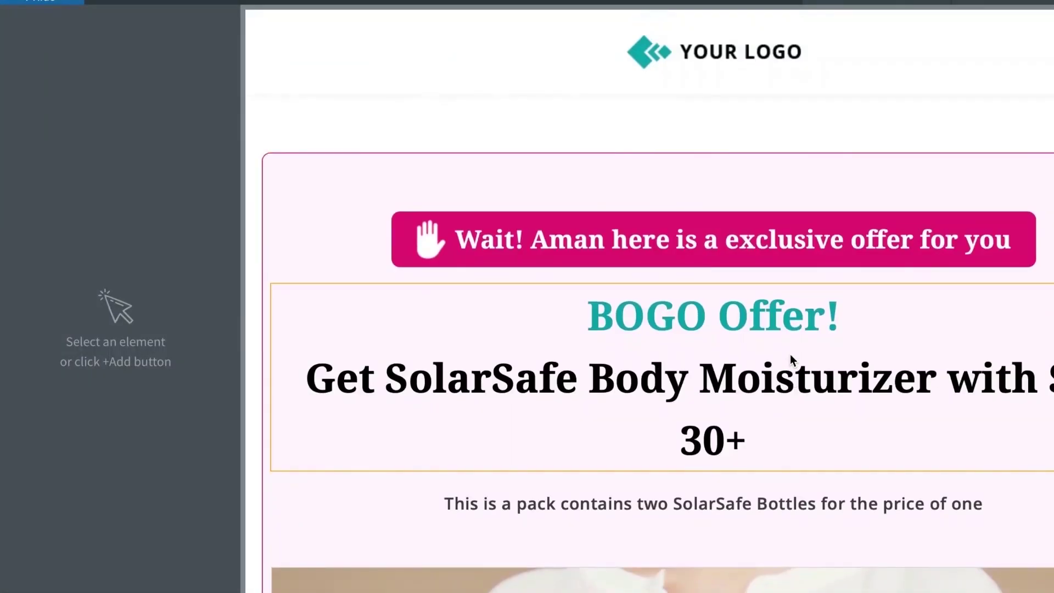
{"action": "scroll", "coordinate": [789, 354], "scroll_direction": "down", "scroll_amount": 3}
{"action": "scroll", "coordinate": [789, 355], "scroll_direction": "down", "scroll_amount": 12}
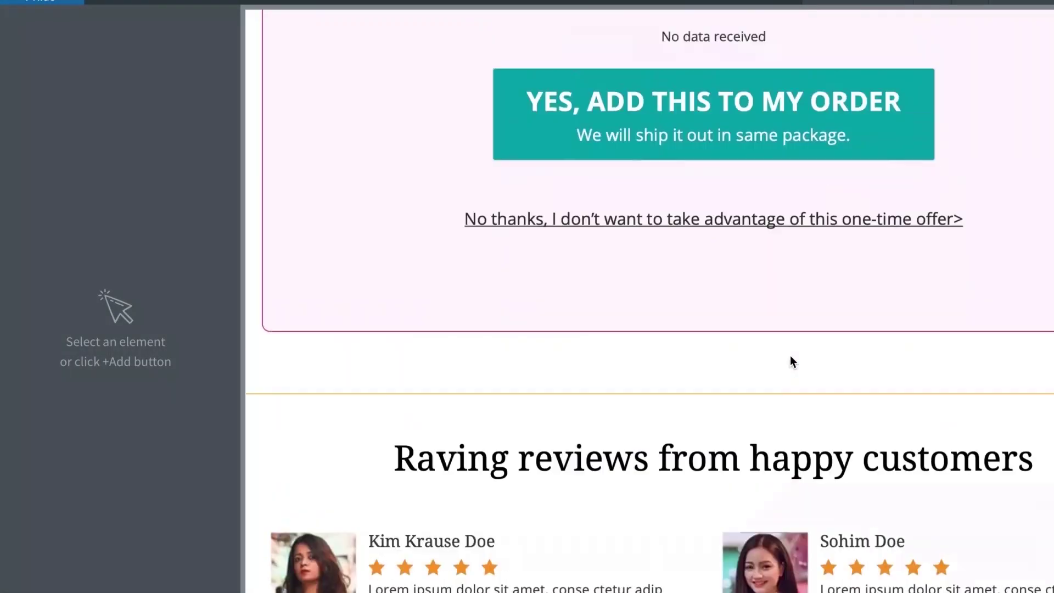
{"action": "scroll", "coordinate": [789, 354], "scroll_direction": "up", "scroll_amount": 11}
{"action": "scroll", "coordinate": [789, 354], "scroll_direction": "down", "scroll_amount": 8}
{"action": "scroll", "coordinate": [789, 354], "scroll_direction": "up", "scroll_amount": 13}
{"action": "scroll", "coordinate": [789, 355], "scroll_direction": "down", "scroll_amount": 6}
{"action": "scroll", "coordinate": [790, 356], "scroll_direction": "down", "scroll_amount": 15}
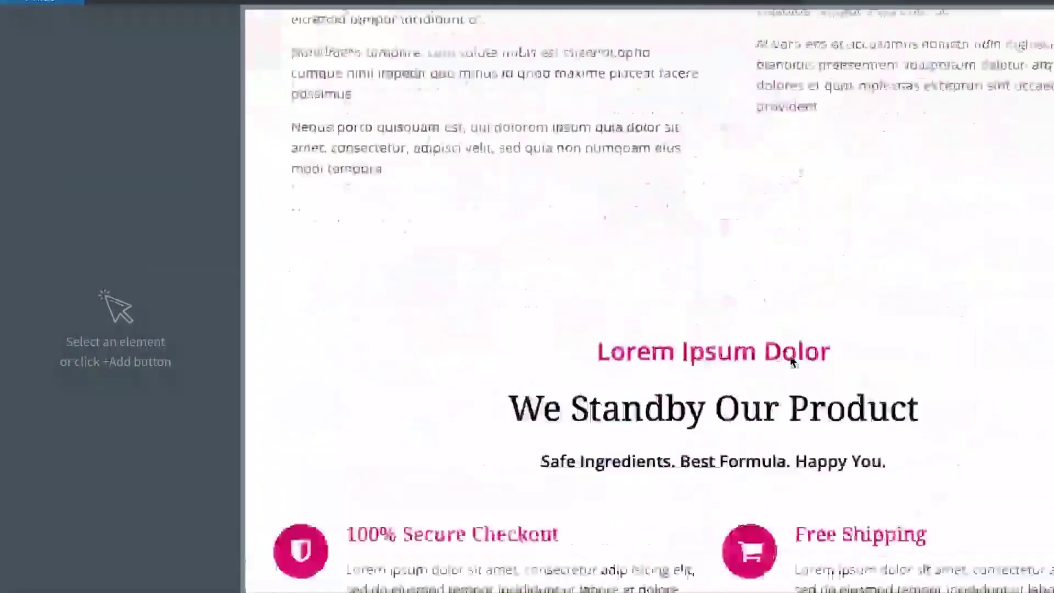
{"action": "scroll", "coordinate": [792, 361], "scroll_direction": "up", "scroll_amount": 16}
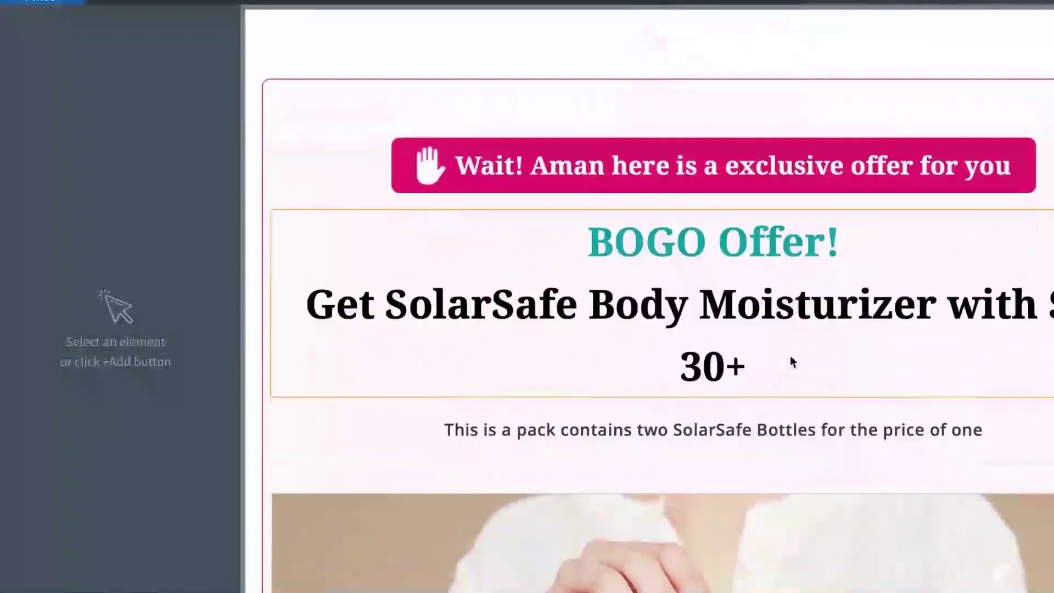
- Set the featured image width of the moisturizer's product image element to 75%
{"action": "scroll", "coordinate": [792, 361], "scroll_direction": "down", "scroll_amount": 5}
{"action": "left_click", "coordinate": [690, 322]}
{"action": "scroll", "coordinate": [575, 327], "scroll_direction": "down", "scroll_amount": 4}
{"action": "left_click", "coordinate": [132, 179]}
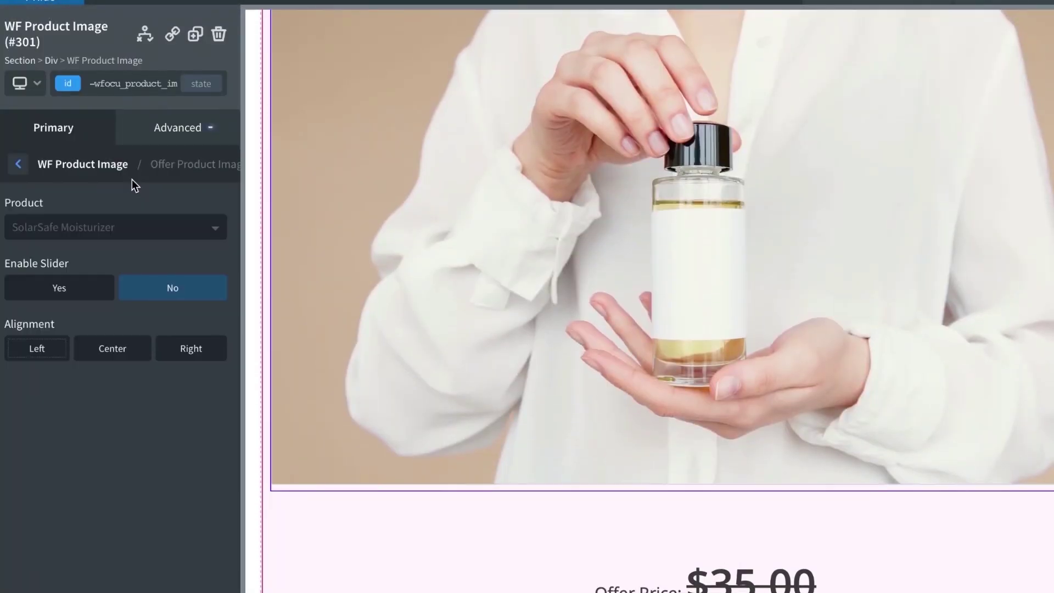
{"action": "scroll", "coordinate": [298, 280], "scroll_direction": "down", "scroll_amount": 1}
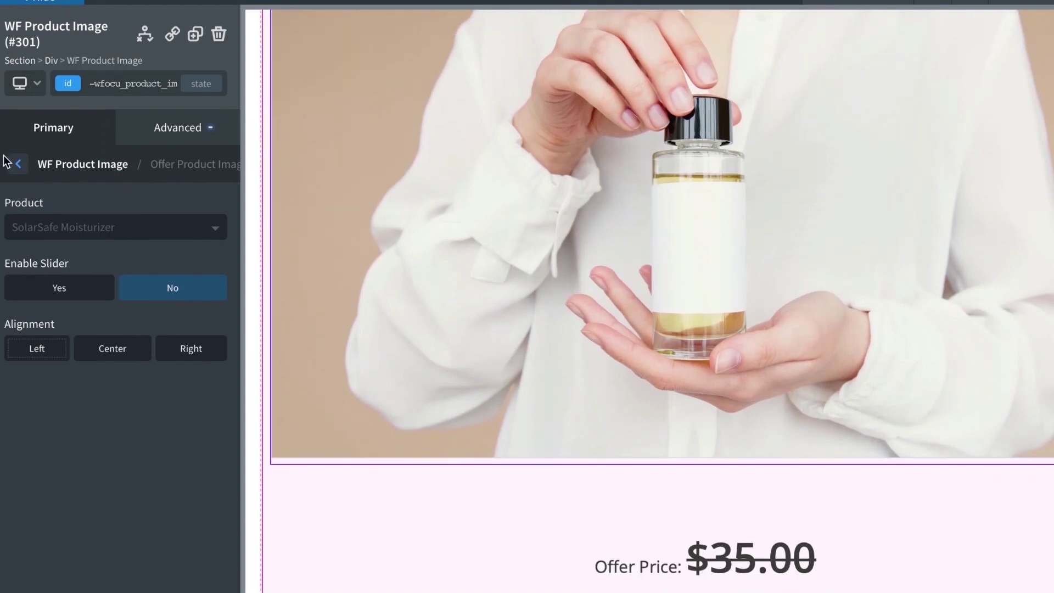
{"action": "left_click", "coordinate": [15, 165]}
{"action": "left_click", "coordinate": [104, 230]}
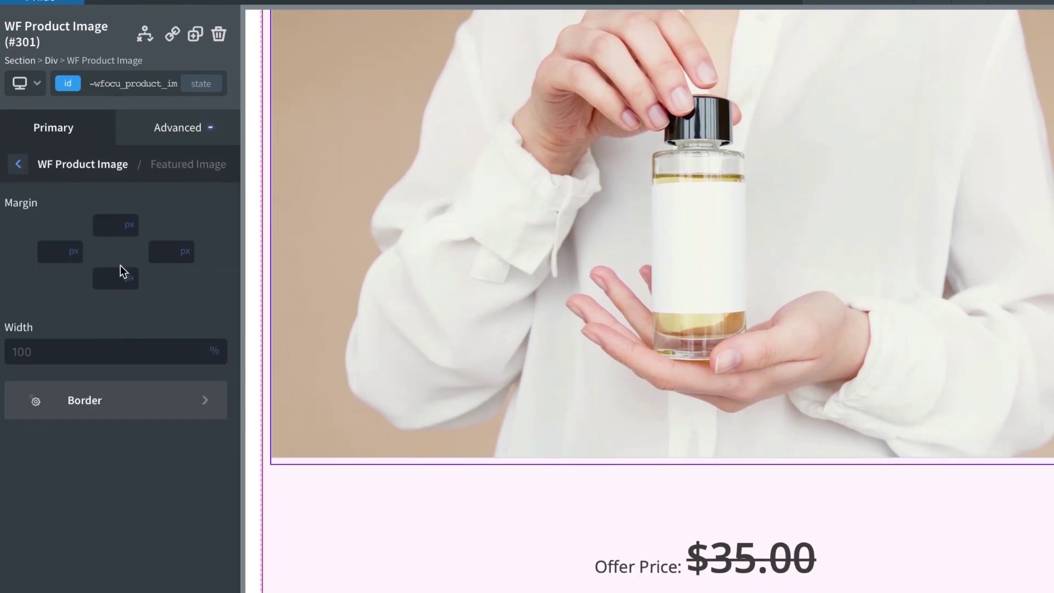
{"action": "double_click", "coordinate": [70, 345]}
{"action": "type", "text": "75"}
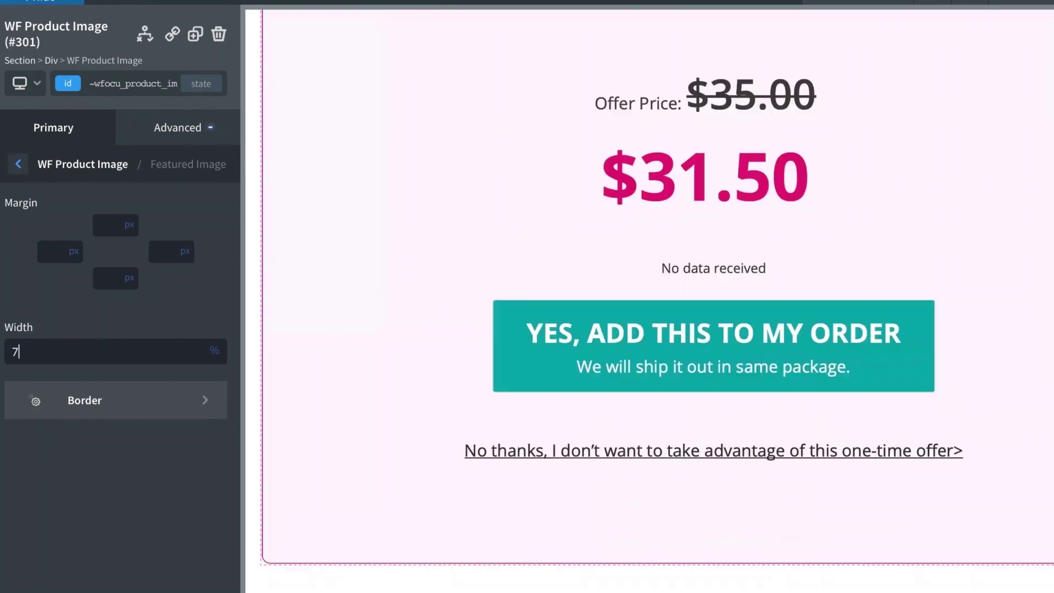
{"action": "scroll", "coordinate": [380, 401], "scroll_direction": "up", "scroll_amount": 2}
{"action": "scroll", "coordinate": [380, 402], "scroll_direction": "down", "scroll_amount": 5}
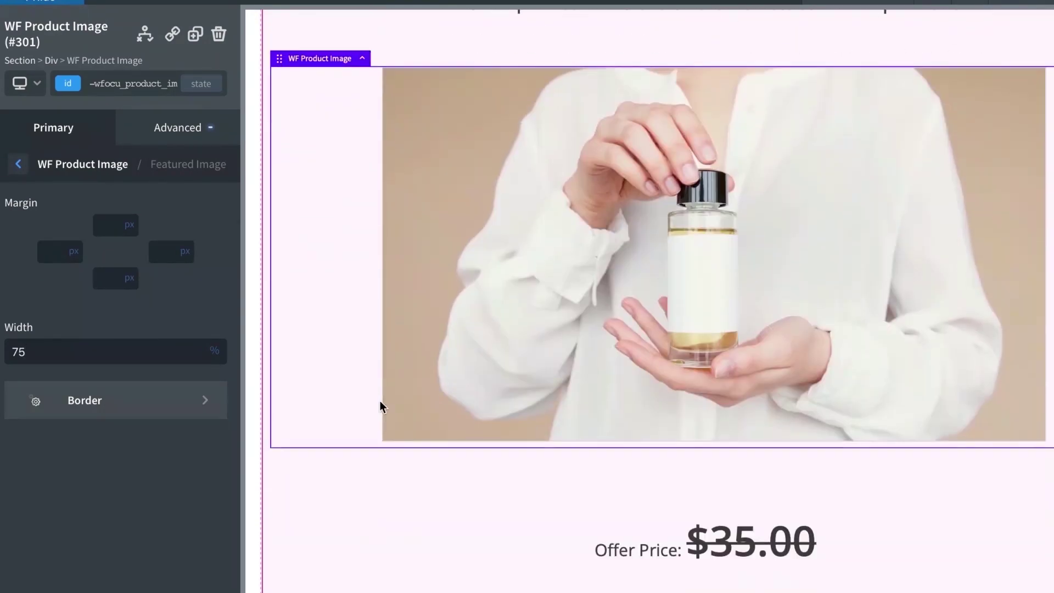
- Enable the slider for the offer product images
{"action": "left_click", "coordinate": [18, 164]}
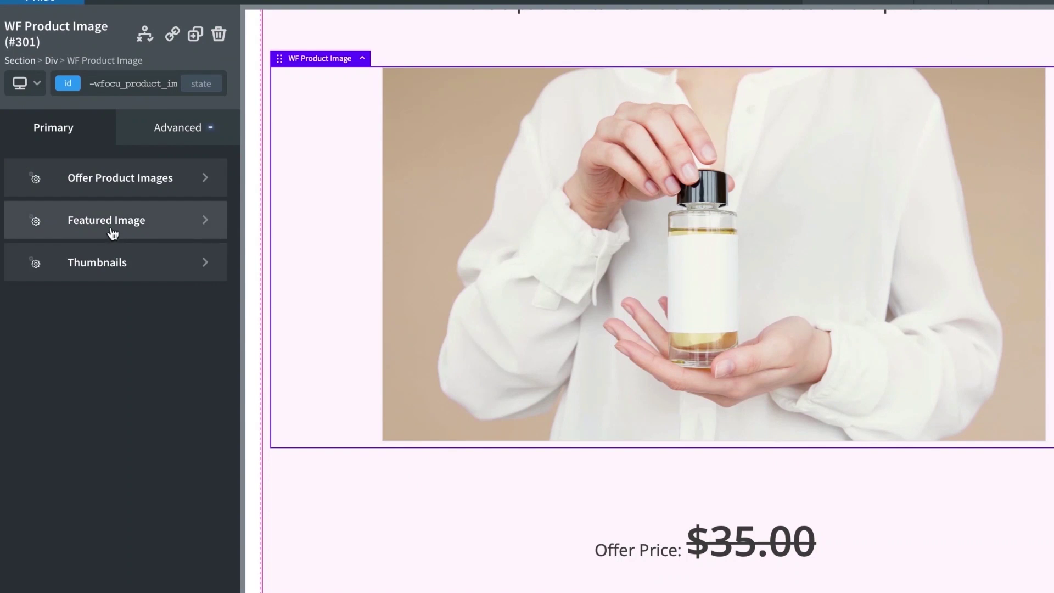
{"action": "left_click", "coordinate": [113, 187]}
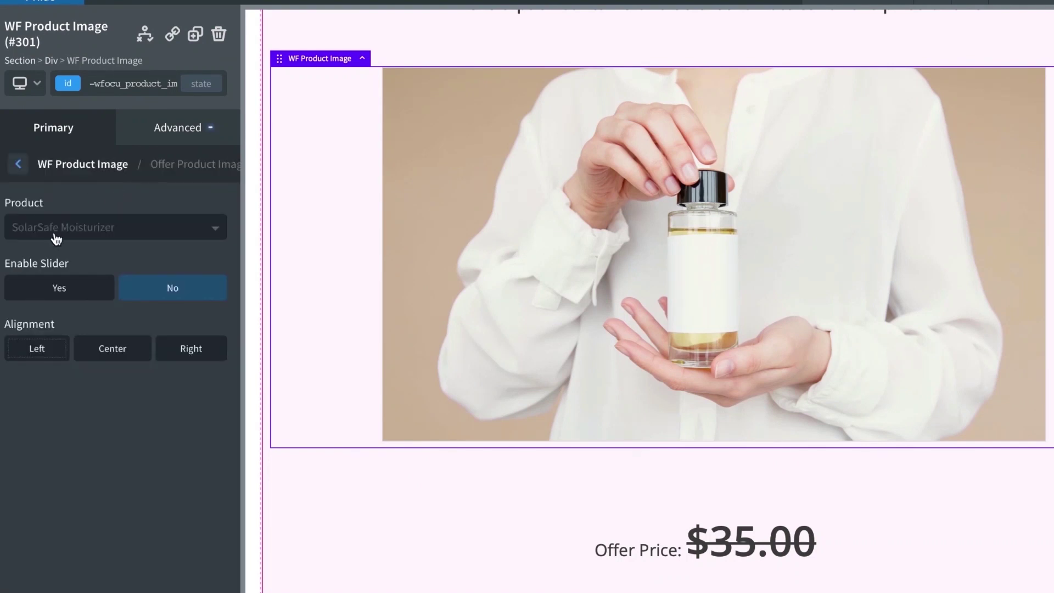
{"action": "left_click", "coordinate": [60, 293]}
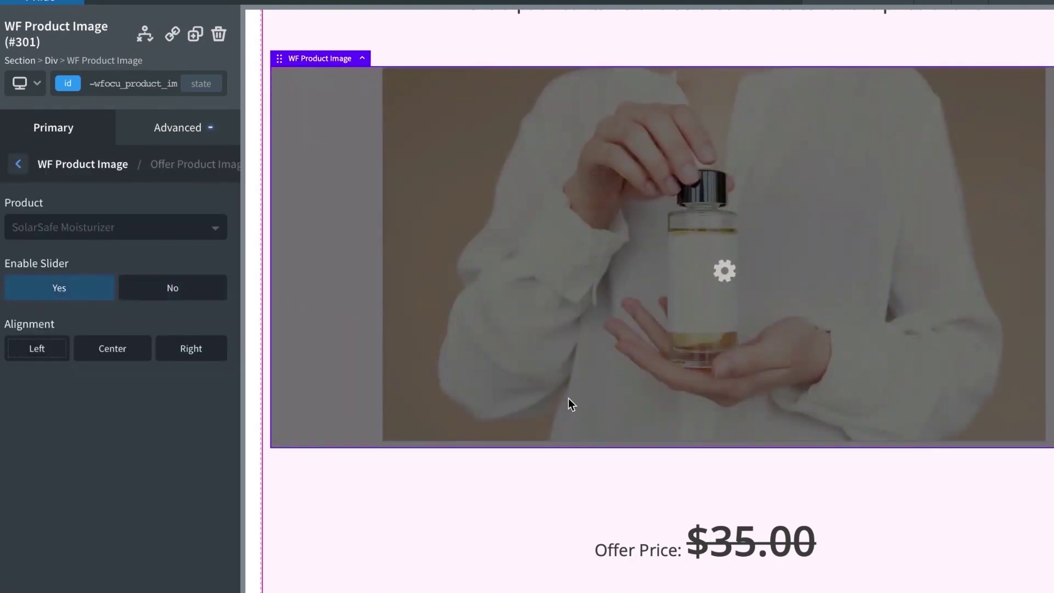
- Set the alignment of the offer product images to center
{"action": "scroll", "coordinate": [568, 397], "scroll_direction": "down", "scroll_amount": 1}
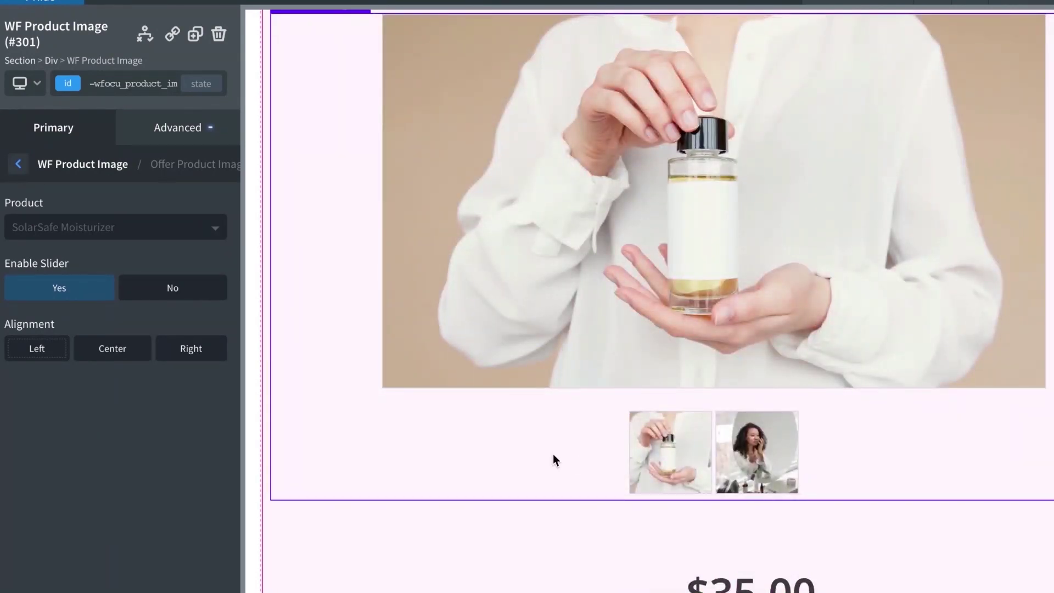
{"action": "scroll", "coordinate": [554, 459], "scroll_direction": "up", "scroll_amount": 3}
{"action": "scroll", "coordinate": [555, 459], "scroll_direction": "down", "scroll_amount": 4}
{"action": "scroll", "coordinate": [553, 455], "scroll_direction": "up", "scroll_amount": 2}
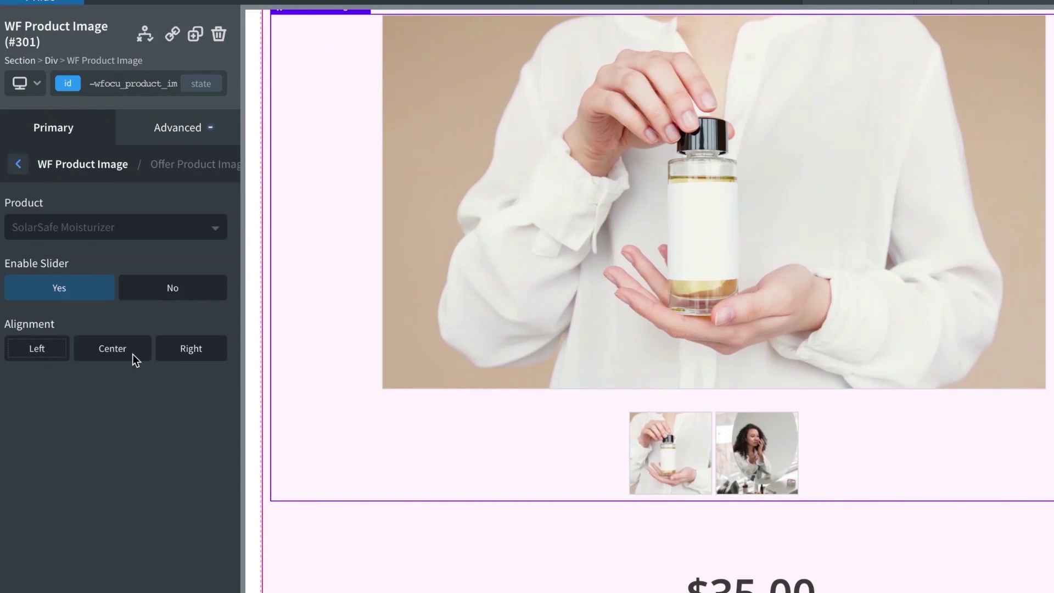
{"action": "left_click", "coordinate": [108, 354]}
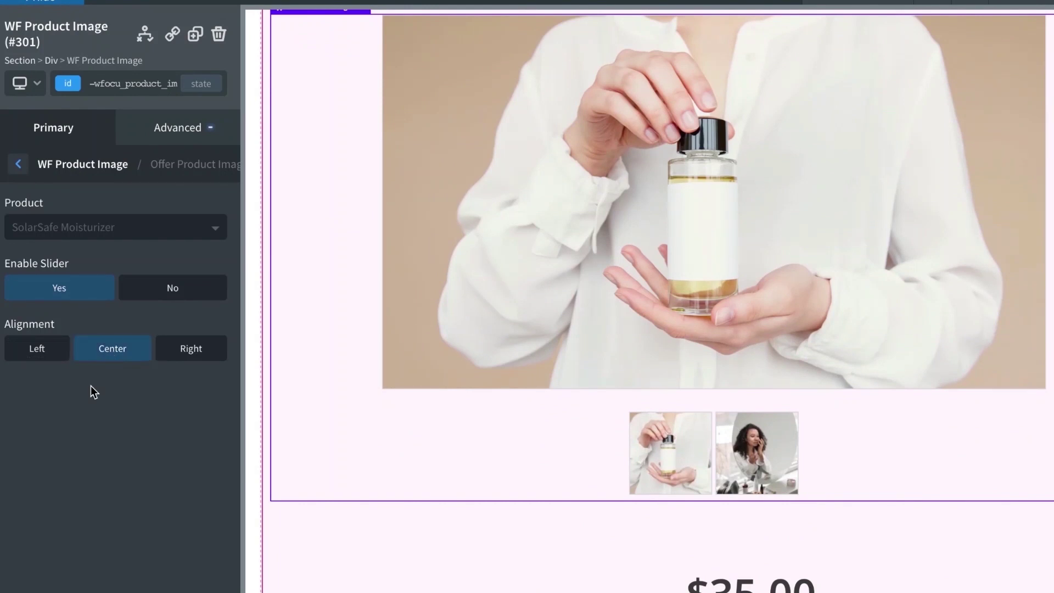
{"action": "left_click", "coordinate": [14, 165]}
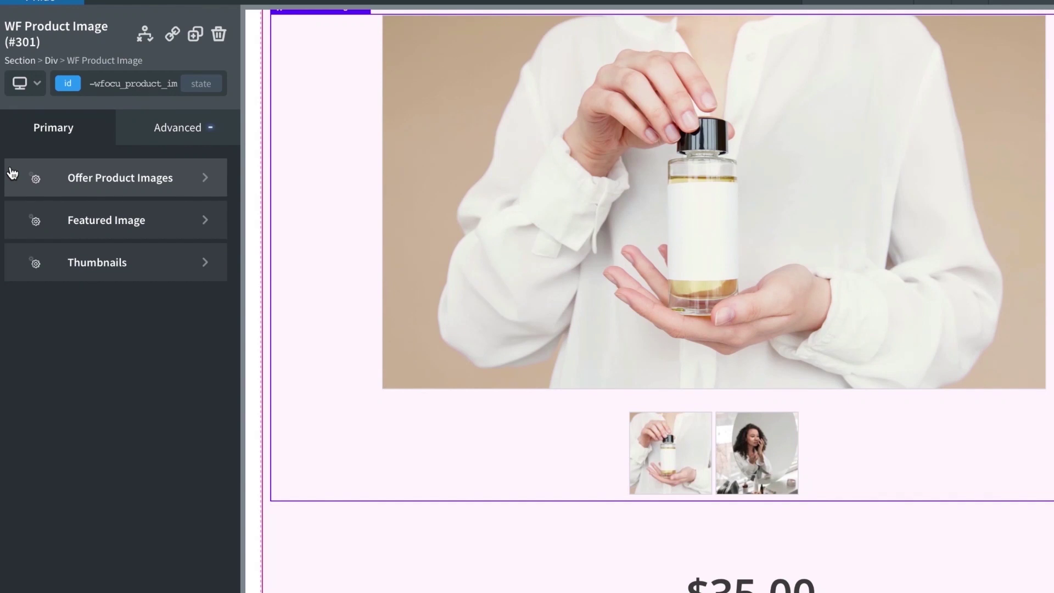
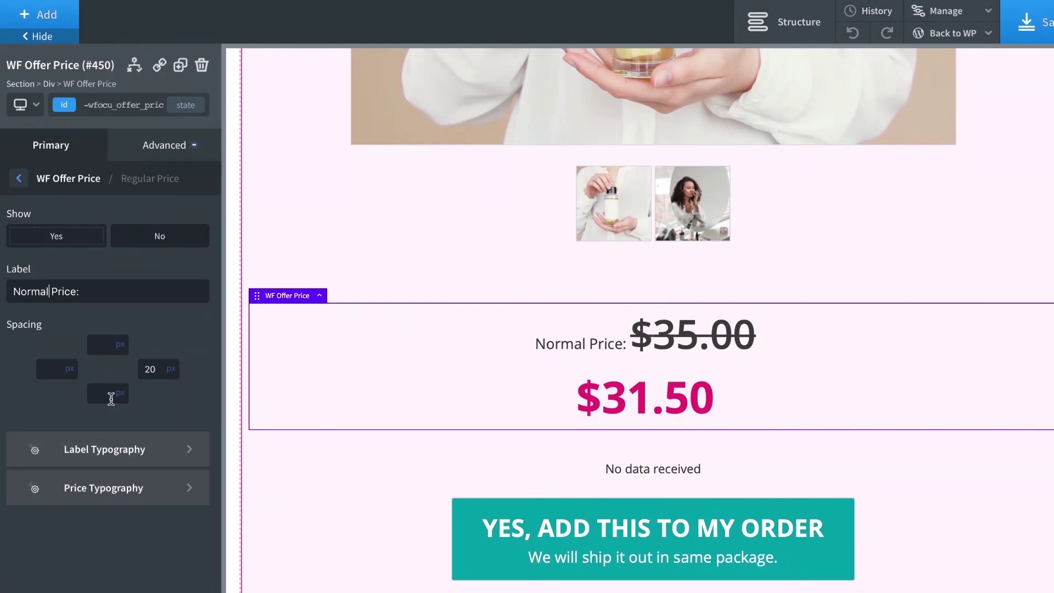
- Set the font size of the regular price's label to 20 px
{"action": "left_click", "coordinate": [100, 443]}
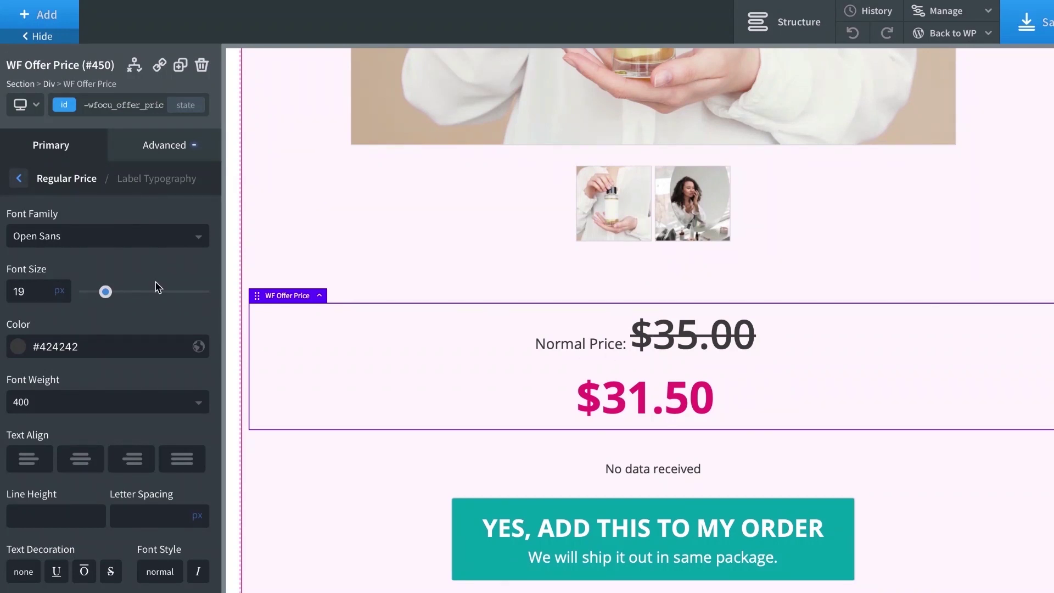
{"action": "left_click_drag", "start_coordinate": [106, 293], "coordinate": [106, 292]}
{"action": "scroll", "coordinate": [100, 336], "scroll_direction": "down", "scroll_amount": 1}
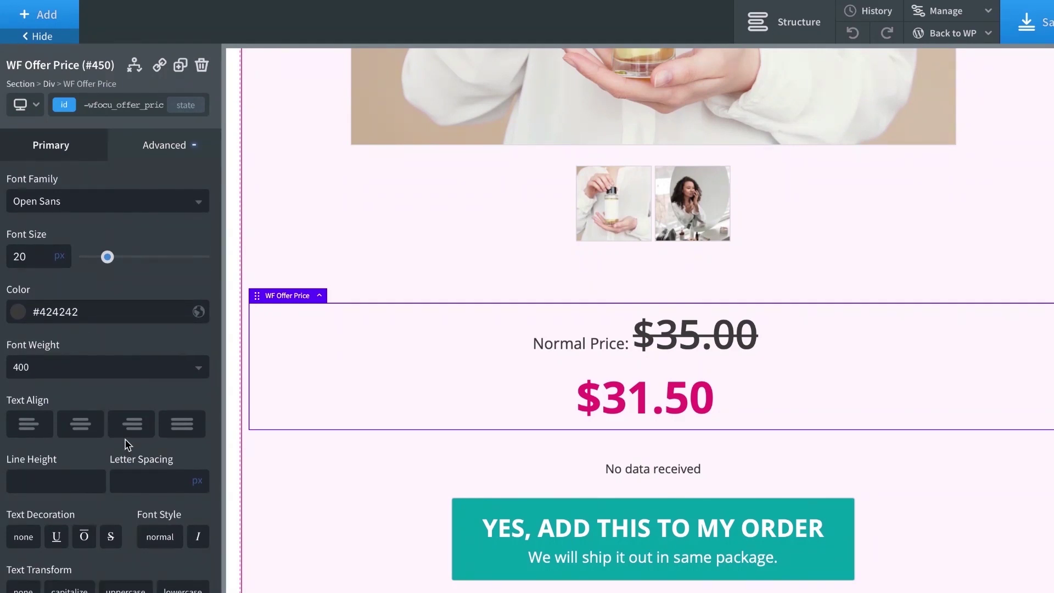
{"action": "scroll", "coordinate": [126, 444], "scroll_direction": "up", "scroll_amount": 1}
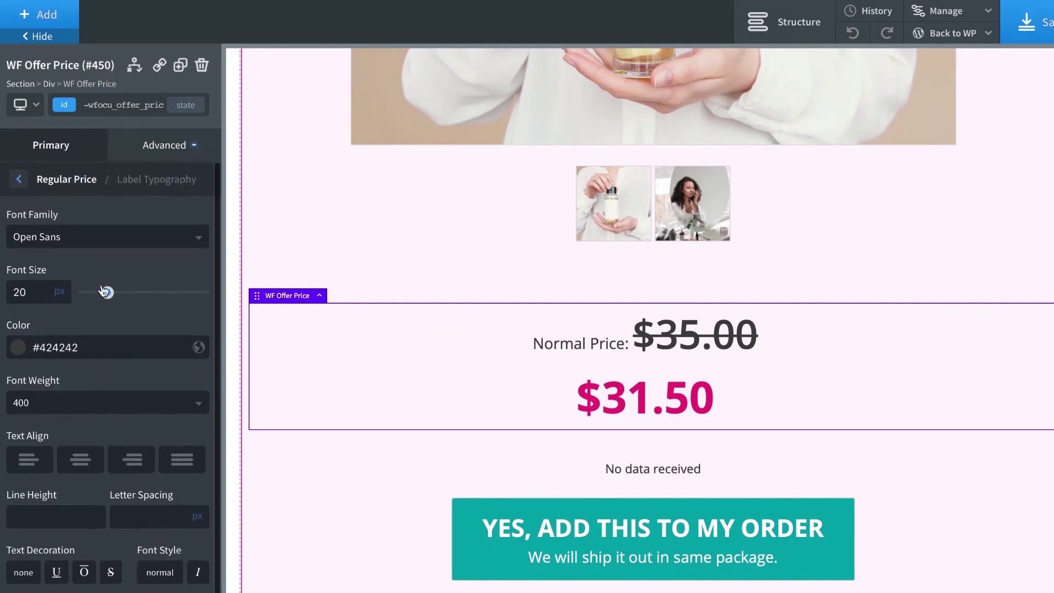
{"action": "left_click", "coordinate": [19, 179]}
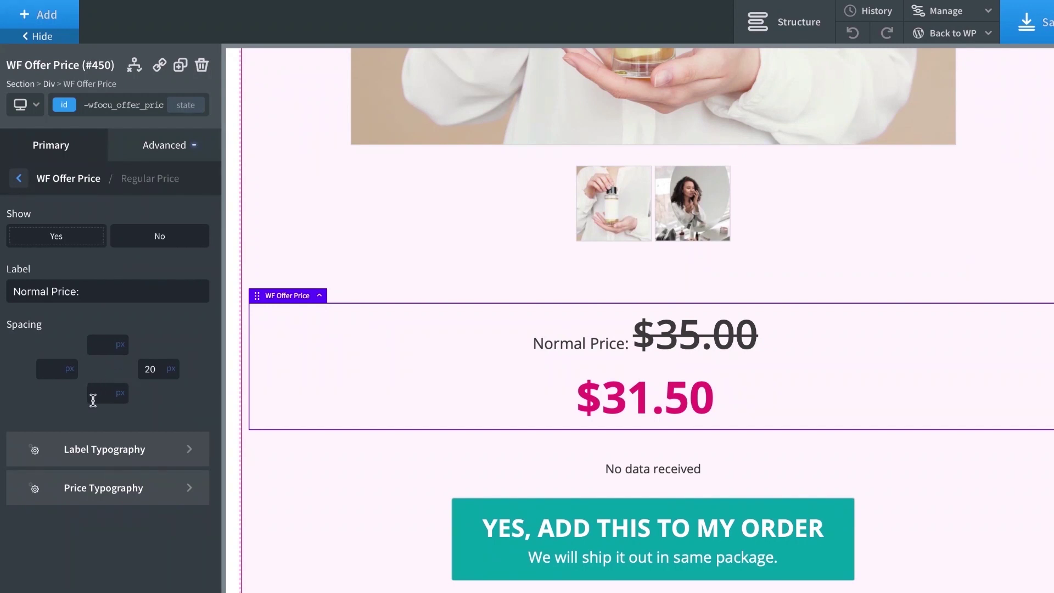
- Reduce the font size of the regular price's amount to 39 px
{"action": "left_click", "coordinate": [86, 488]}
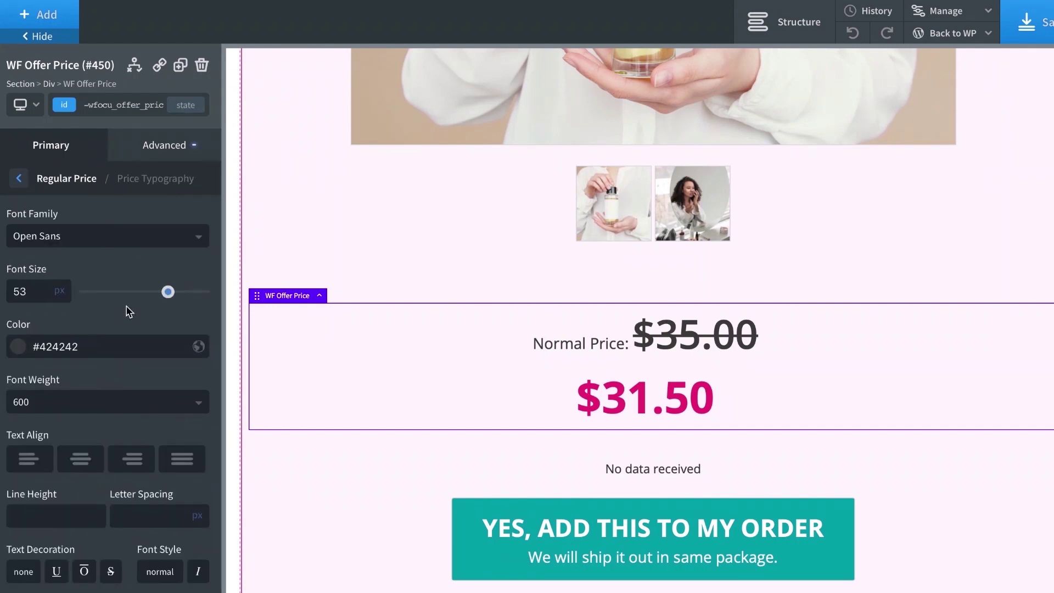
{"action": "left_click_drag", "start_coordinate": [168, 293], "coordinate": [141, 291]}
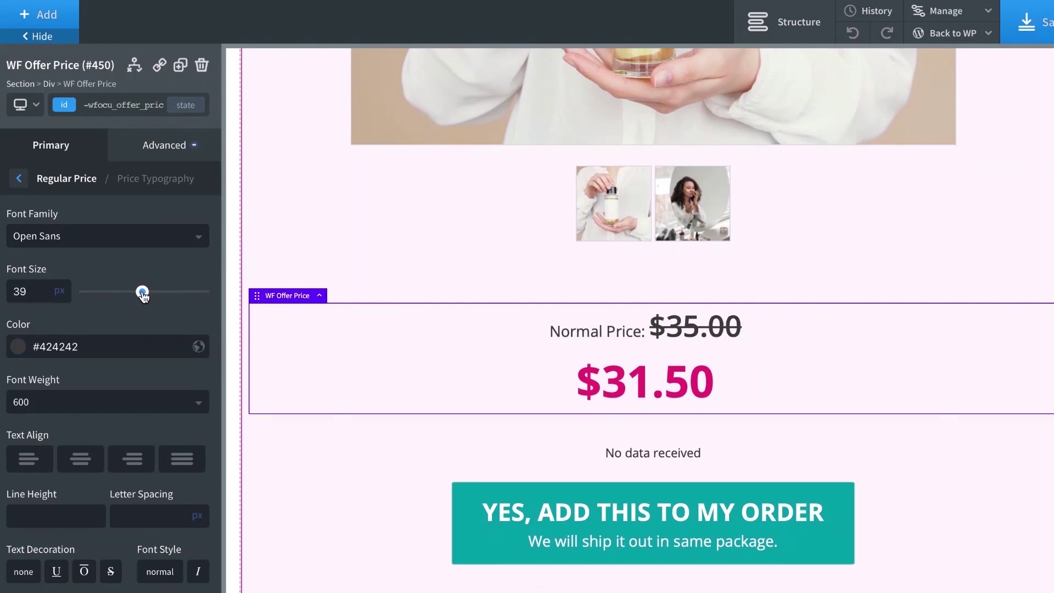
{"action": "left_click", "coordinate": [18, 178]}
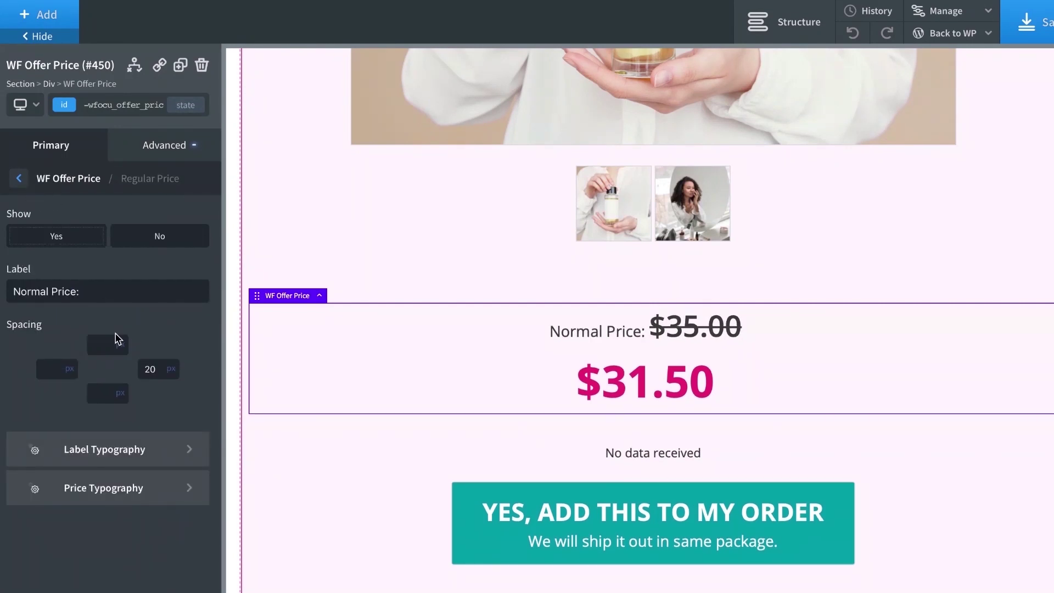
- Add the label "Offer Price:" to the discounted offer price
{"action": "left_click", "coordinate": [28, 178]}
{"action": "left_click", "coordinate": [83, 268]}
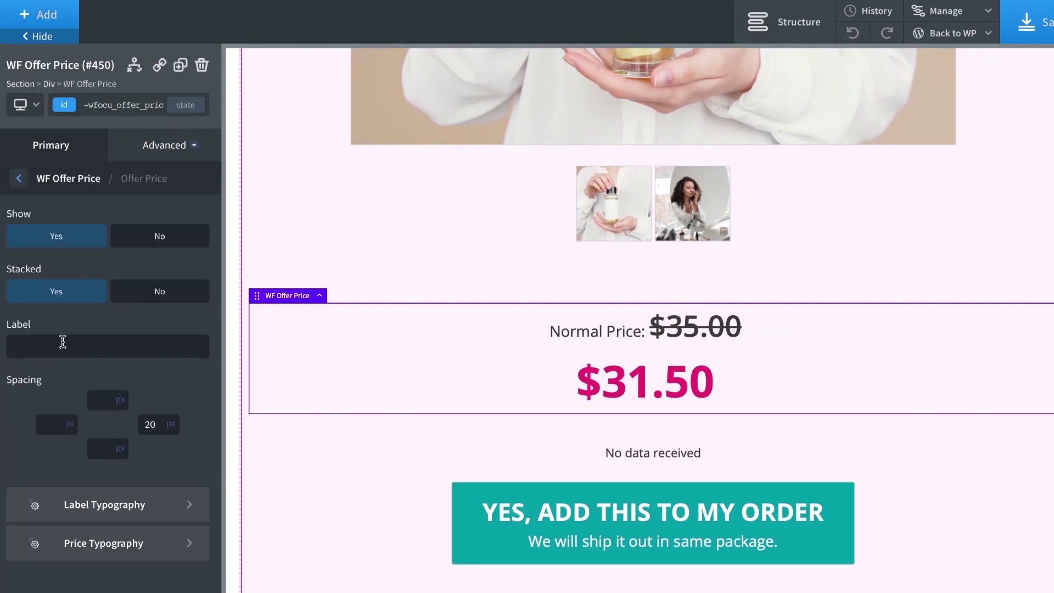
{"action": "type", "text": "Off"}
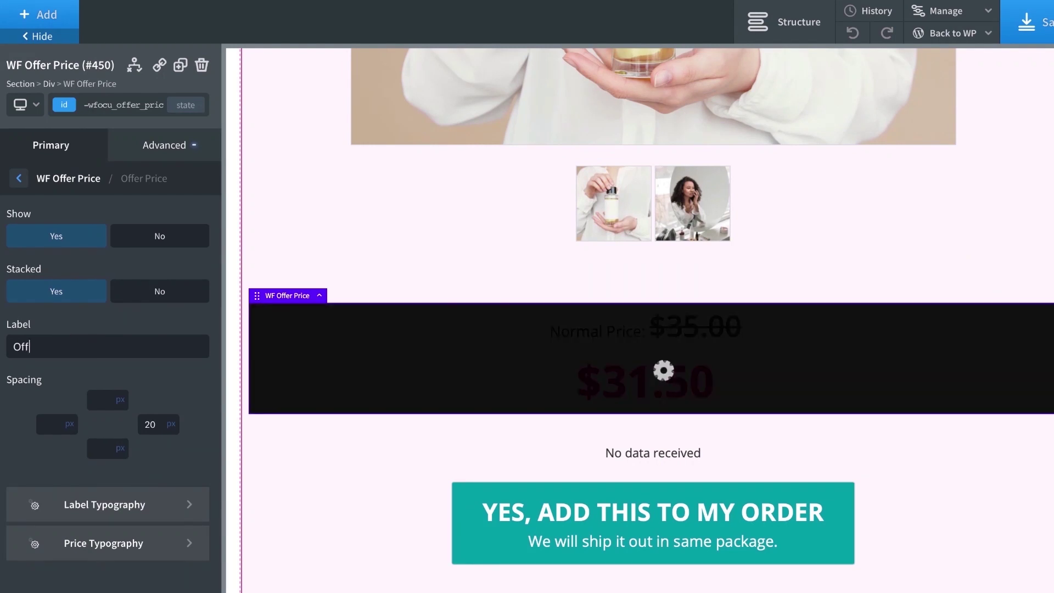
{"action": "type", "text": "er Price:"}
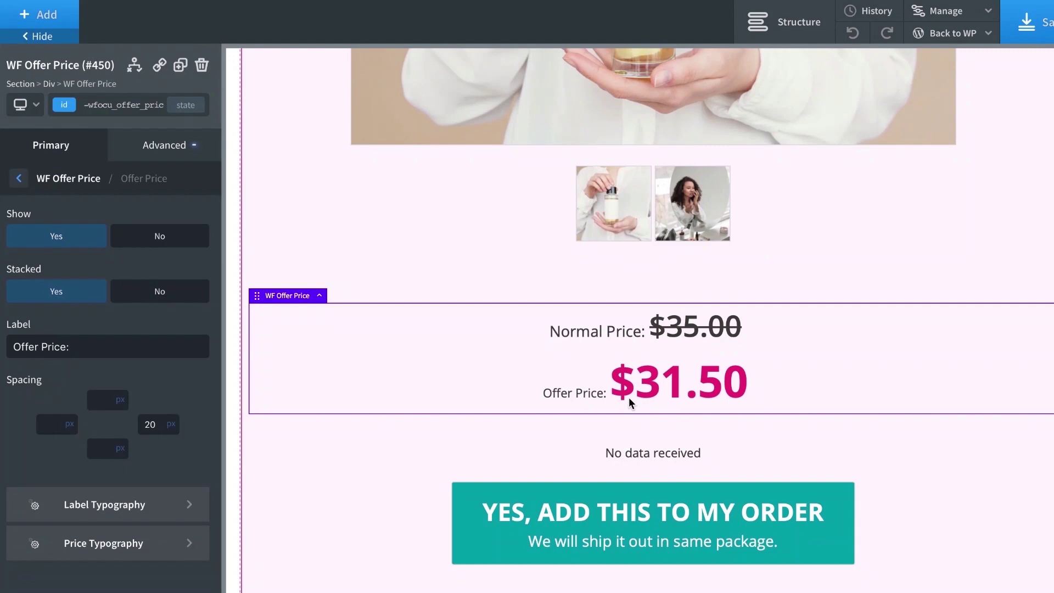
- Set the font size of the offer price's label to 24 px
{"action": "left_click", "coordinate": [90, 514]}
{"action": "left_click_drag", "start_coordinate": [137, 292], "coordinate": [116, 296]}
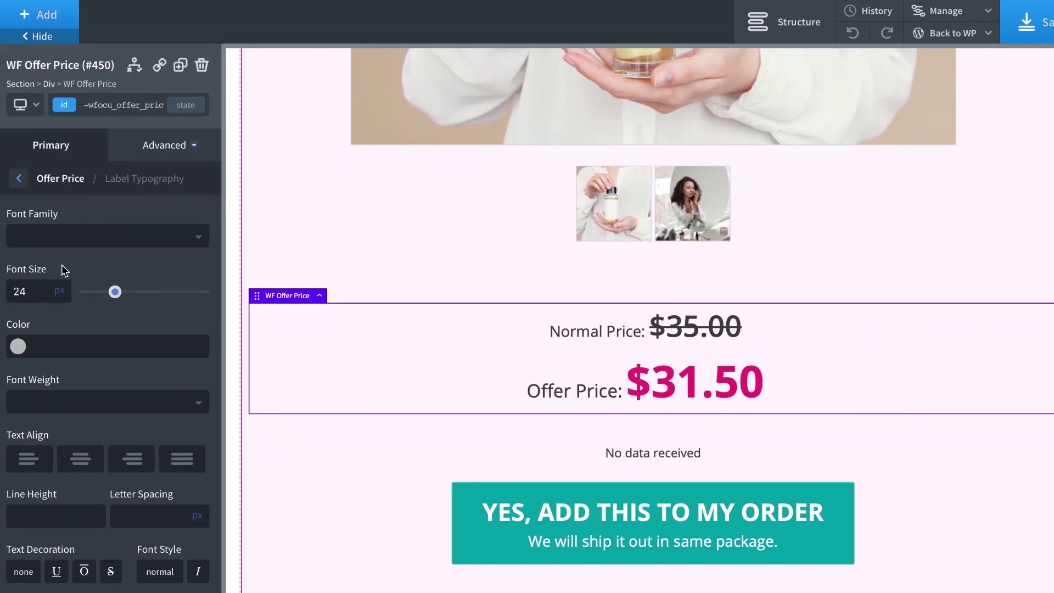
{"action": "scroll", "coordinate": [87, 330], "scroll_direction": "down", "scroll_amount": 1}
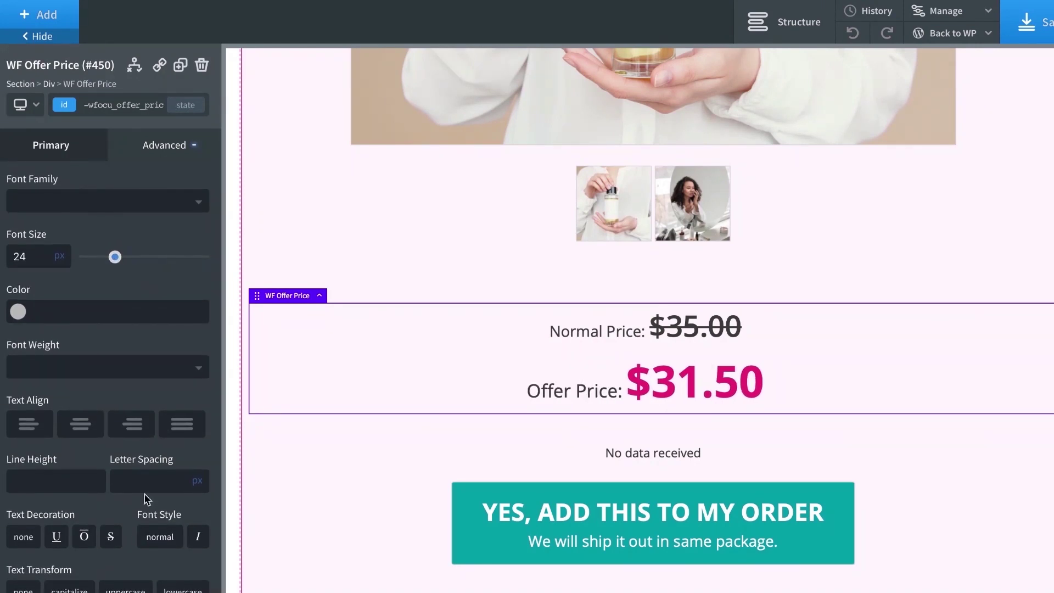
{"action": "scroll", "coordinate": [43, 219], "scroll_direction": "up", "scroll_amount": 1}
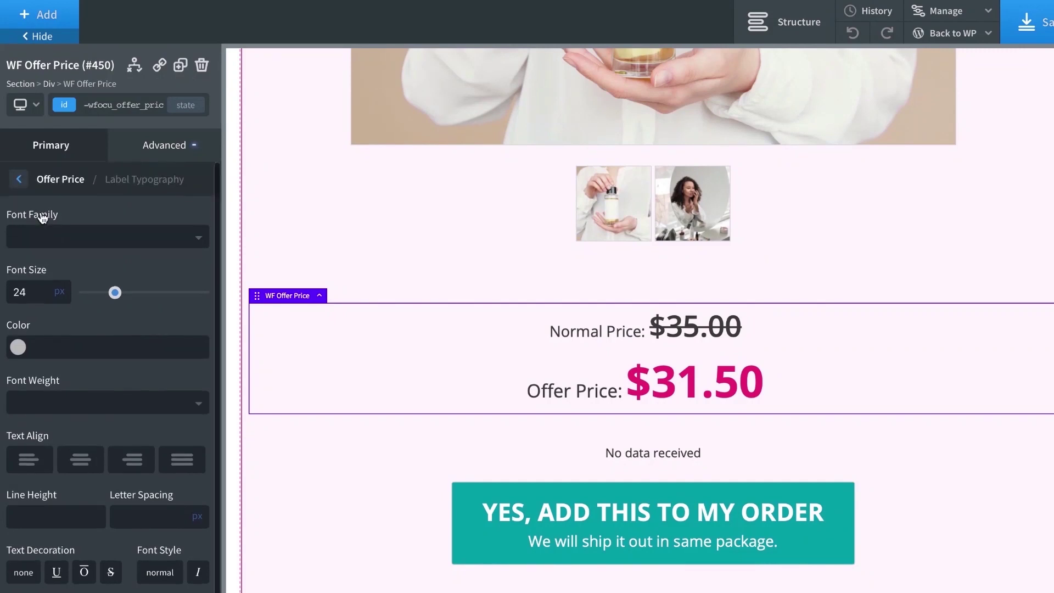
{"action": "left_click", "coordinate": [20, 181]}
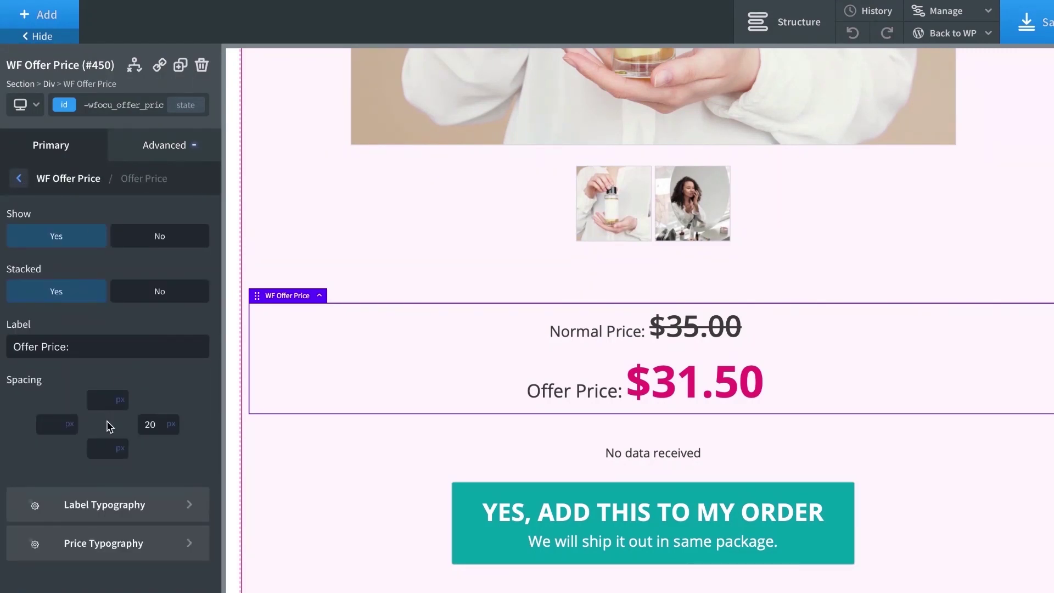
- Reduce the font size of the offer price's amount to 51 px
{"action": "left_click", "coordinate": [88, 542]}
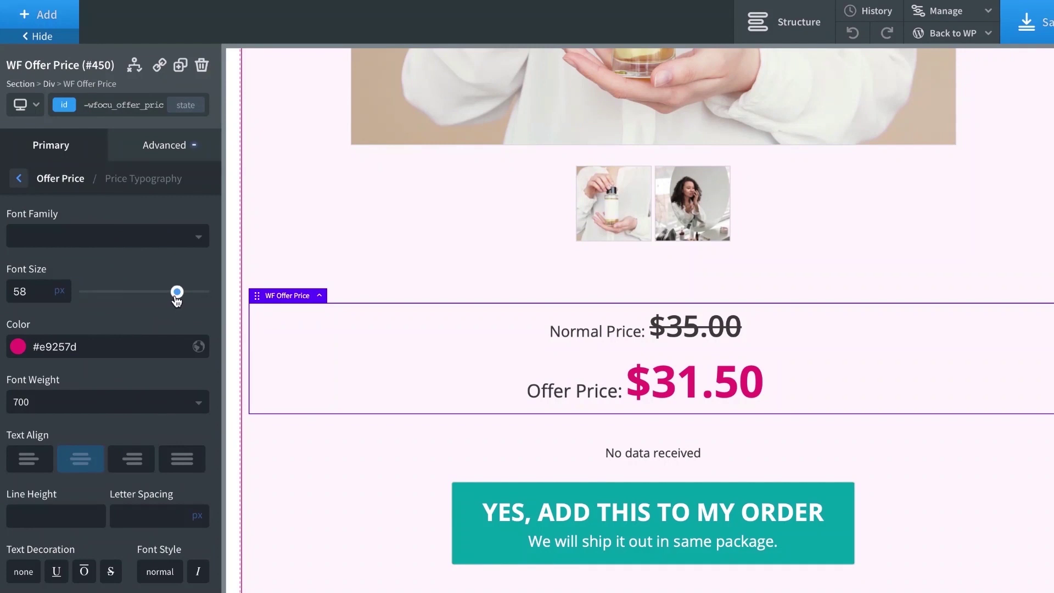
{"action": "left_click_drag", "start_coordinate": [176, 298], "coordinate": [166, 298]}
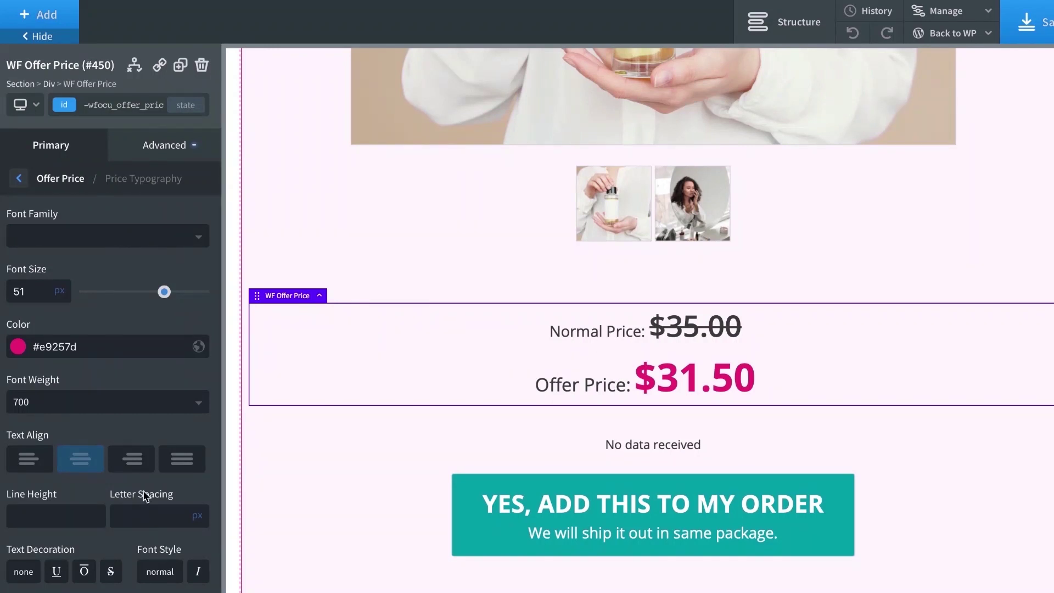
{"action": "scroll", "coordinate": [110, 356], "scroll_direction": "down", "scroll_amount": 1}
{"action": "scroll", "coordinate": [82, 344], "scroll_direction": "up", "scroll_amount": 1}
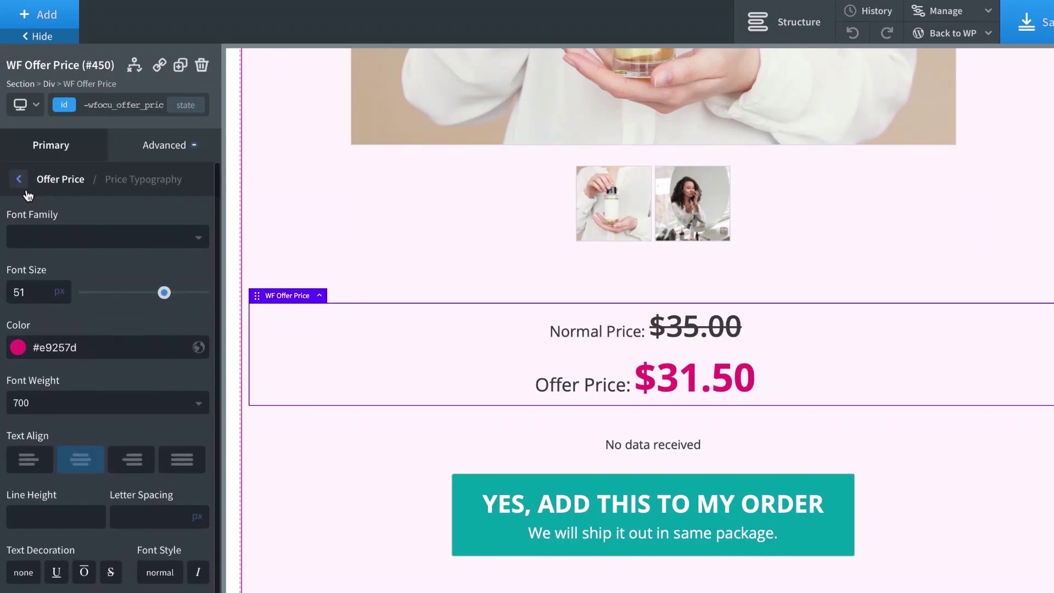
{"action": "left_click", "coordinate": [19, 180]}
{"action": "left_click", "coordinate": [20, 185]}
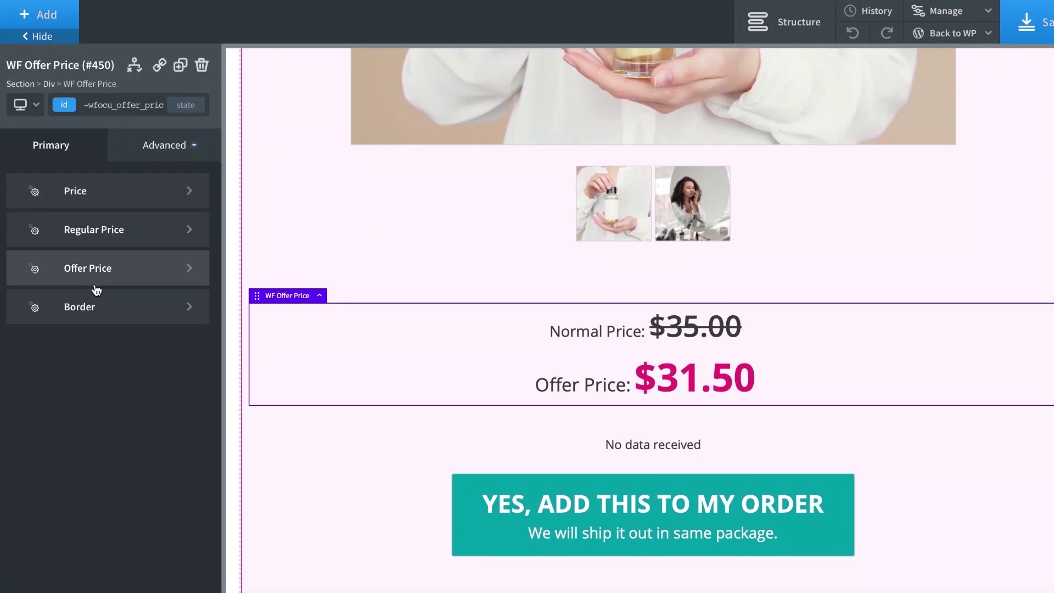
{"action": "left_click", "coordinate": [96, 308]}
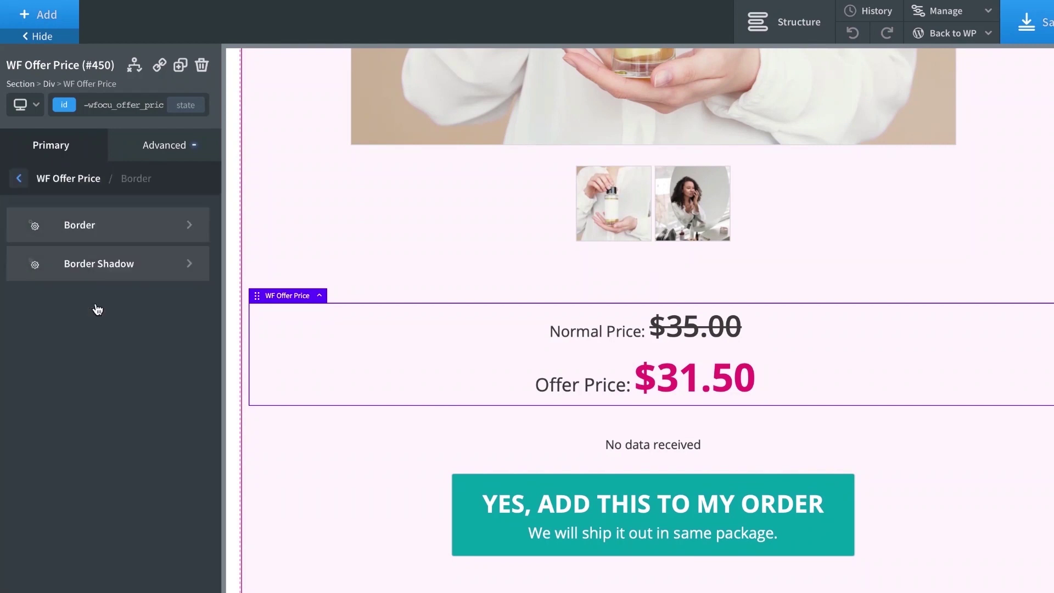
{"action": "left_click", "coordinate": [20, 178]}
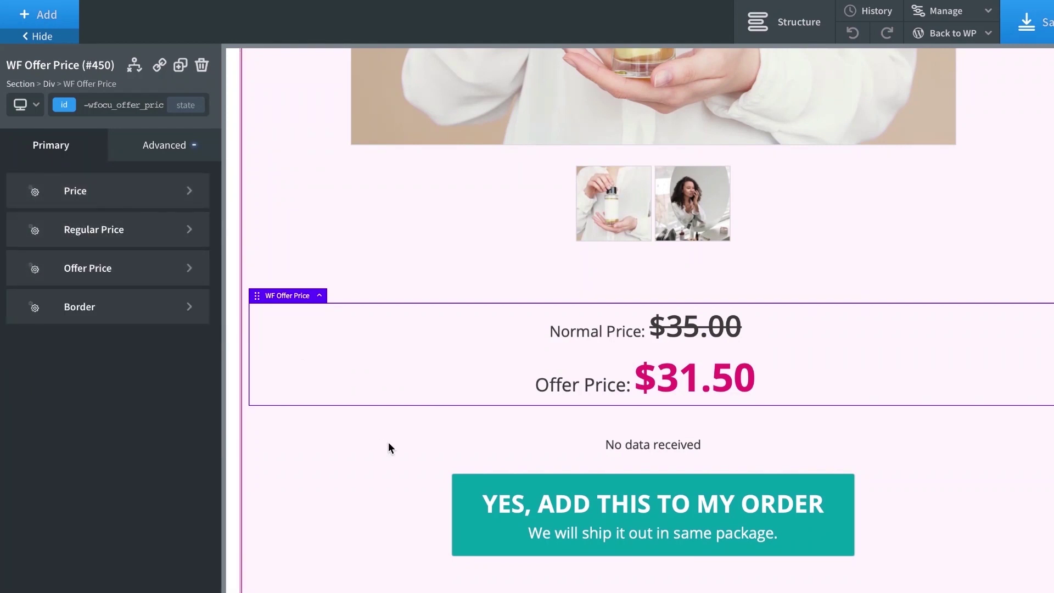
- Examine the text, icon and color settings of the accept button below the offer price
{"action": "scroll", "coordinate": [388, 446], "scroll_direction": "down", "scroll_amount": 5}
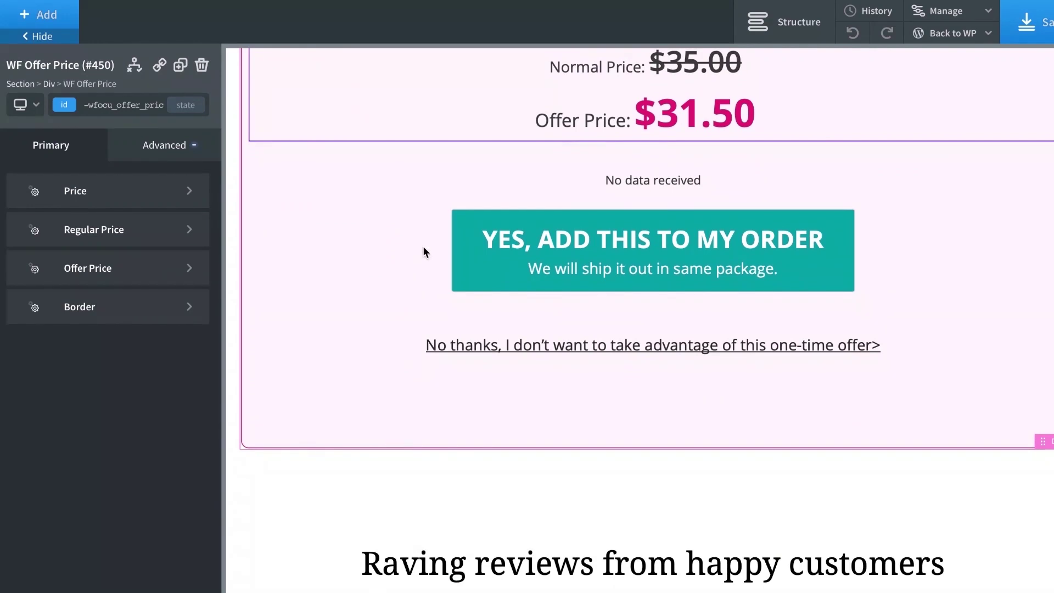
{"action": "left_click", "coordinate": [423, 247]}
{"action": "left_click", "coordinate": [697, 248]}
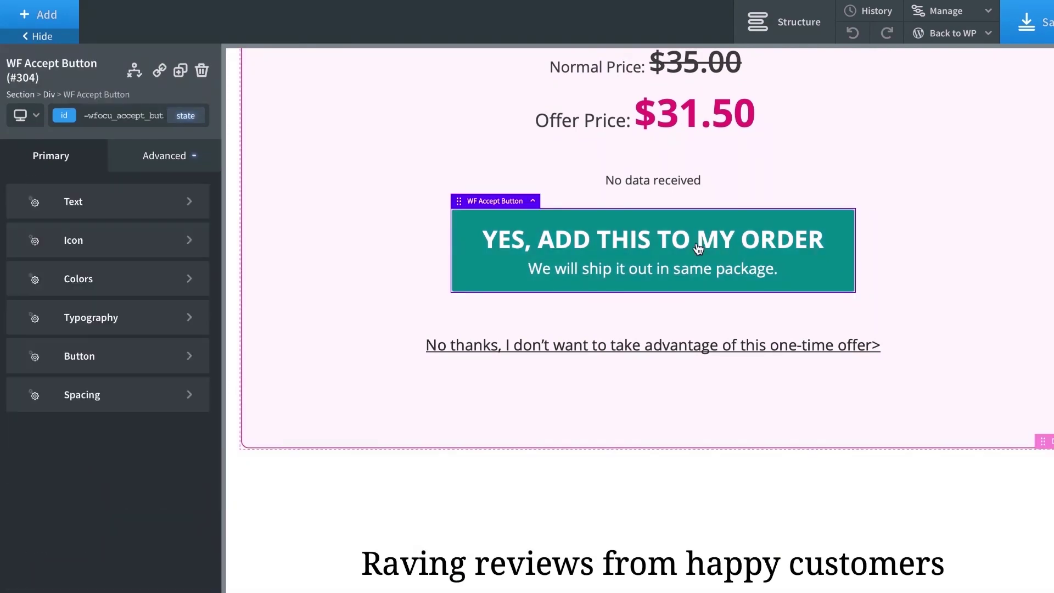
{"action": "left_click", "coordinate": [82, 218]}
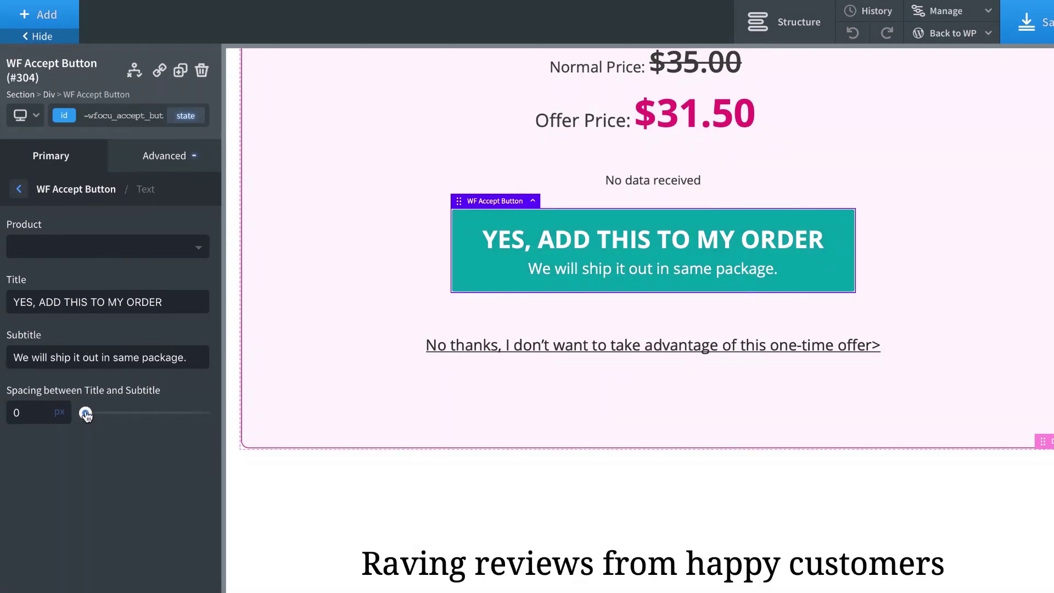
{"action": "left_click_drag", "start_coordinate": [86, 414], "coordinate": [85, 413]}
{"action": "left_click", "coordinate": [19, 189]}
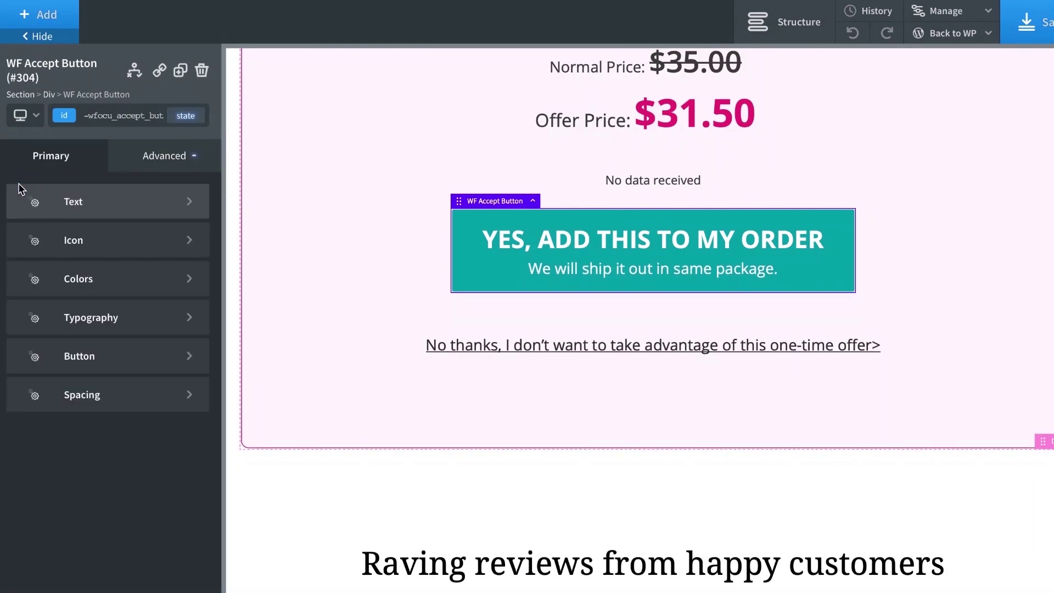
{"action": "left_click", "coordinate": [86, 251]}
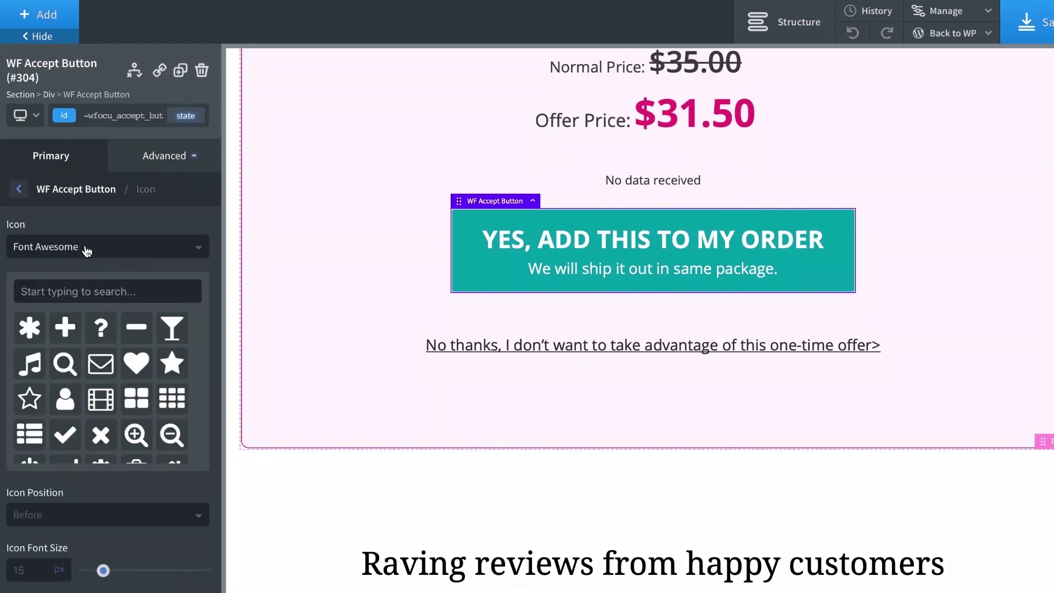
{"action": "left_click", "coordinate": [20, 192]}
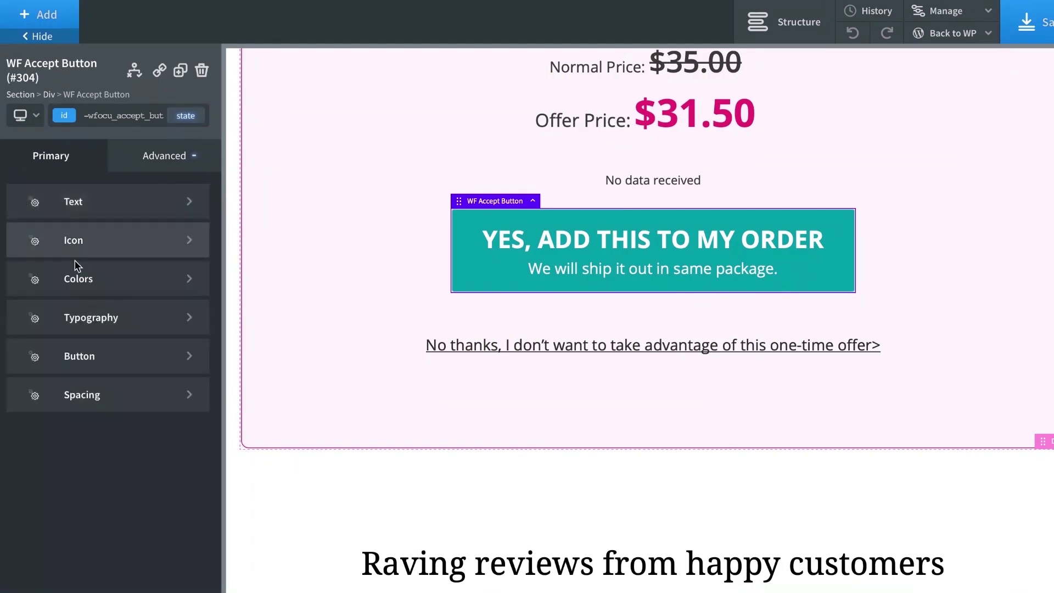
{"action": "left_click", "coordinate": [94, 286]}
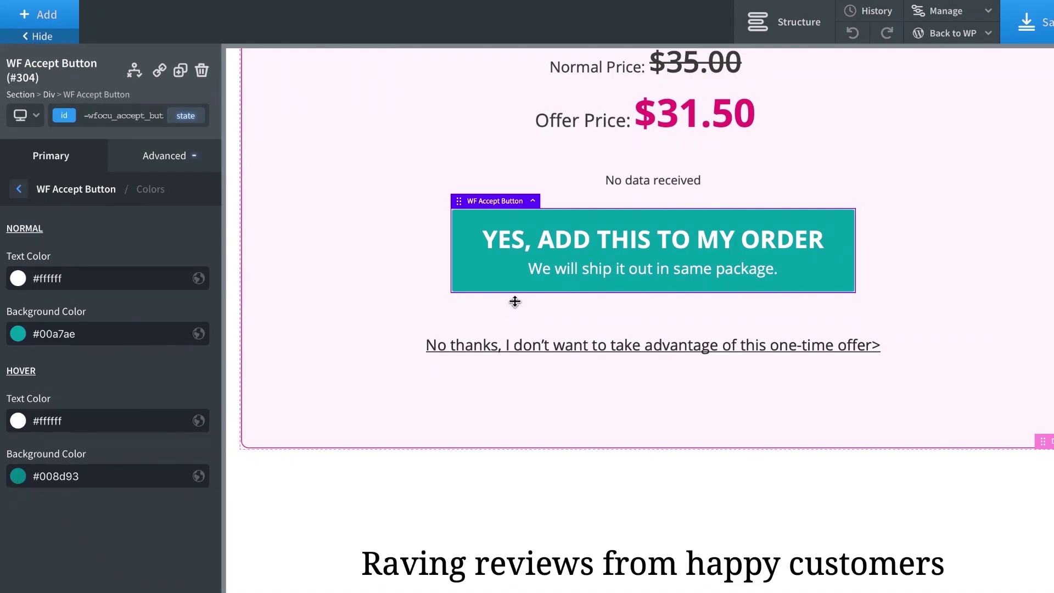
{"action": "left_click", "coordinate": [20, 189]}
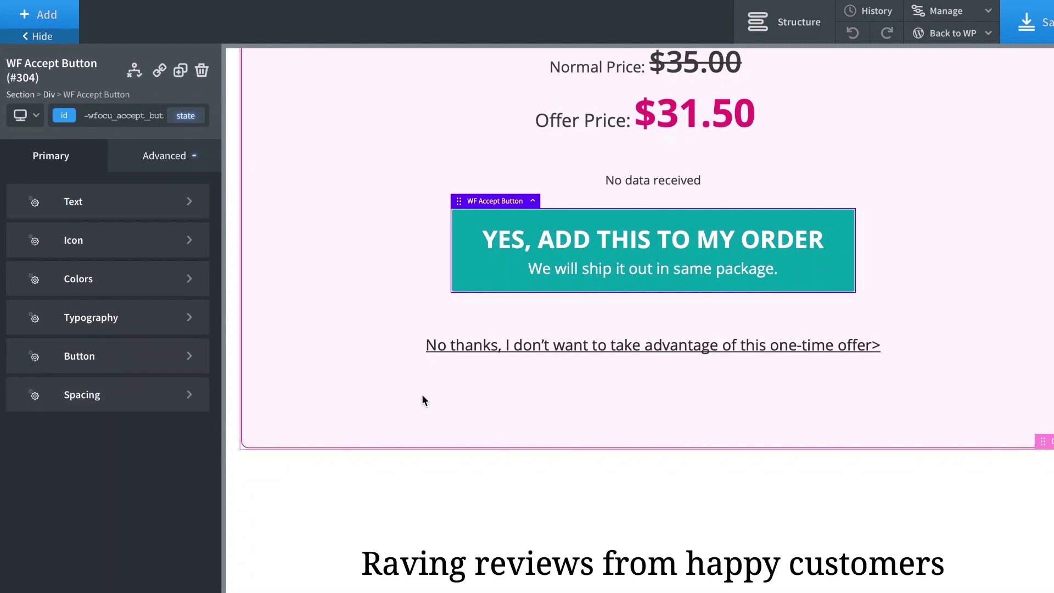
- Look through the upsell page's sections below the accept button, including the customer reviews, product guarantees and closing offer price
{"action": "scroll", "coordinate": [421, 392], "scroll_direction": "down", "scroll_amount": 5}
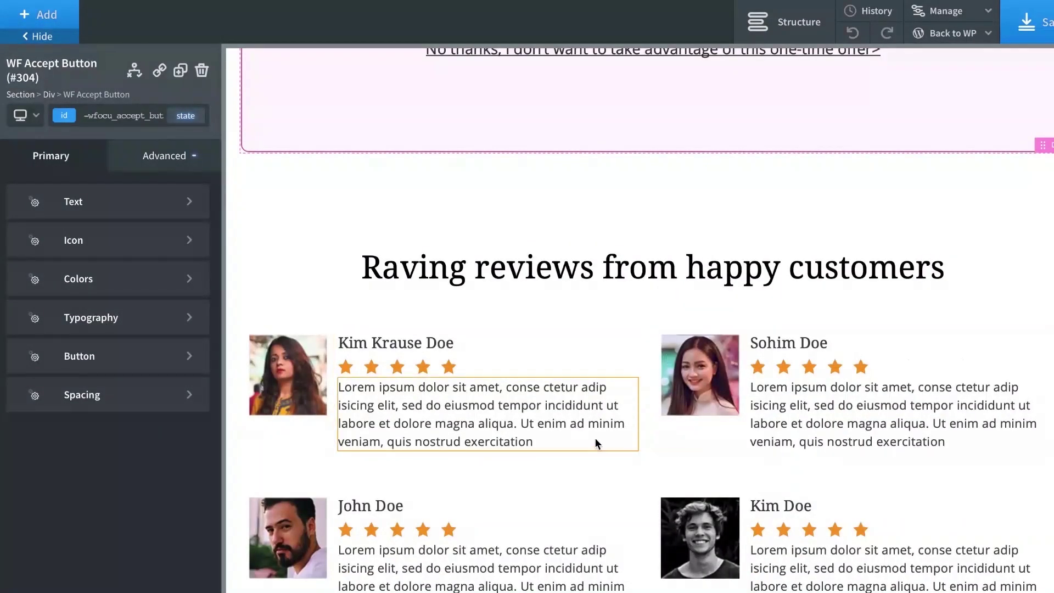
{"action": "scroll", "coordinate": [596, 438], "scroll_direction": "down", "scroll_amount": 2}
{"action": "scroll", "coordinate": [549, 317], "scroll_direction": "down", "scroll_amount": 10}
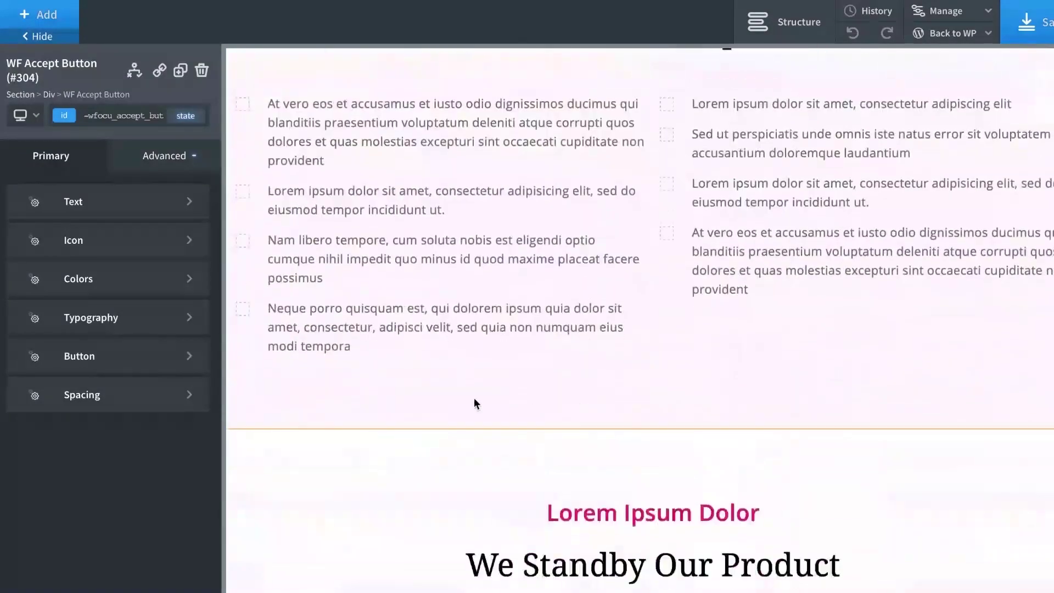
{"action": "scroll", "coordinate": [532, 393], "scroll_direction": "up", "scroll_amount": 3}
{"action": "scroll", "coordinate": [522, 439], "scroll_direction": "down", "scroll_amount": 10}
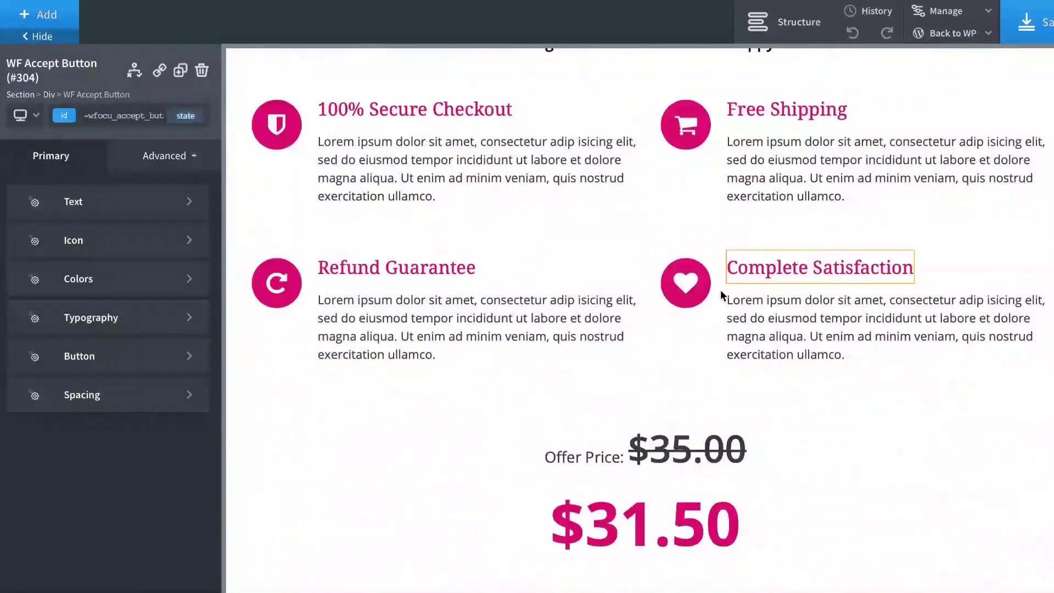
{"action": "scroll", "coordinate": [722, 294], "scroll_direction": "up", "scroll_amount": 4}
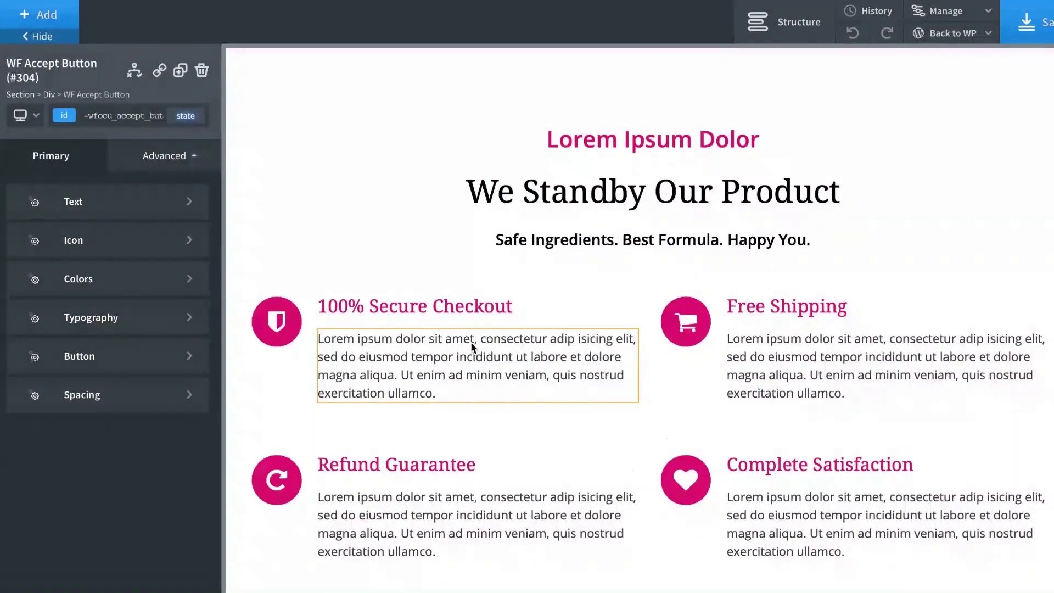
{"action": "scroll", "coordinate": [470, 342], "scroll_direction": "down", "scroll_amount": 10}
{"action": "scroll", "coordinate": [469, 341], "scroll_direction": "up", "scroll_amount": 16}
{"action": "scroll", "coordinate": [471, 347], "scroll_direction": "up", "scroll_amount": 15}
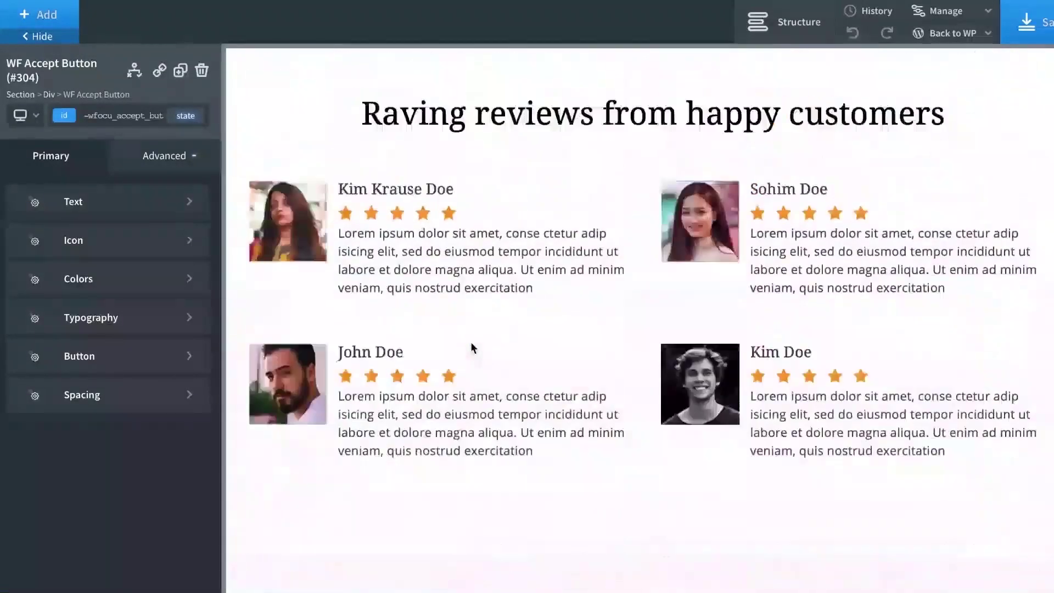
{"action": "scroll", "coordinate": [471, 348], "scroll_direction": "down", "scroll_amount": 10}
{"action": "scroll", "coordinate": [470, 347], "scroll_direction": "up", "scroll_amount": 2}
{"action": "scroll", "coordinate": [470, 347], "scroll_direction": "down", "scroll_amount": 8}
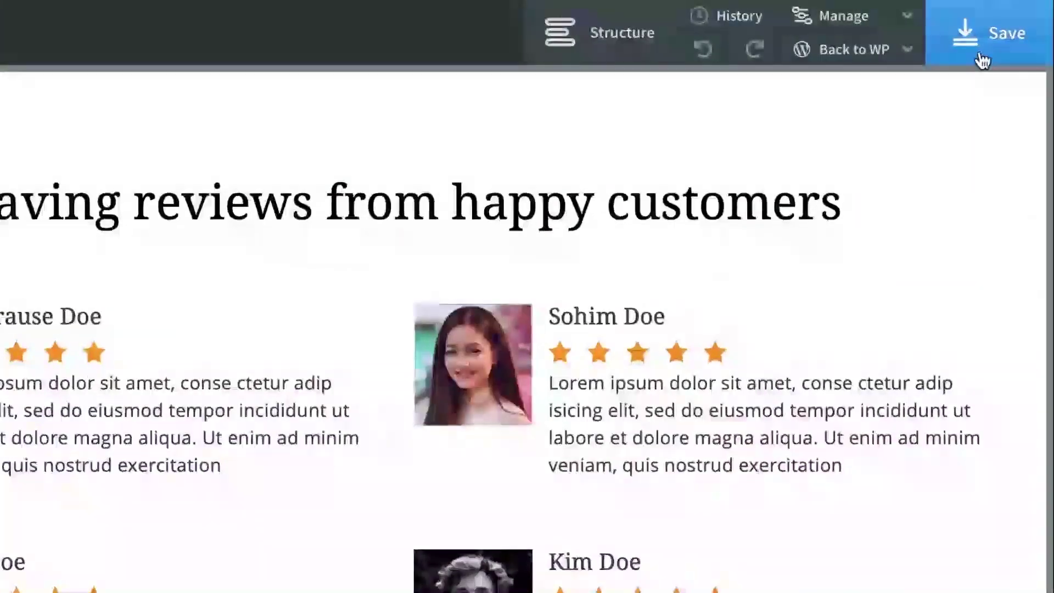
- Save the moisturizer upsell page and go back to the design overview of the funnel's upsells
{"action": "left_click", "coordinate": [982, 61]}
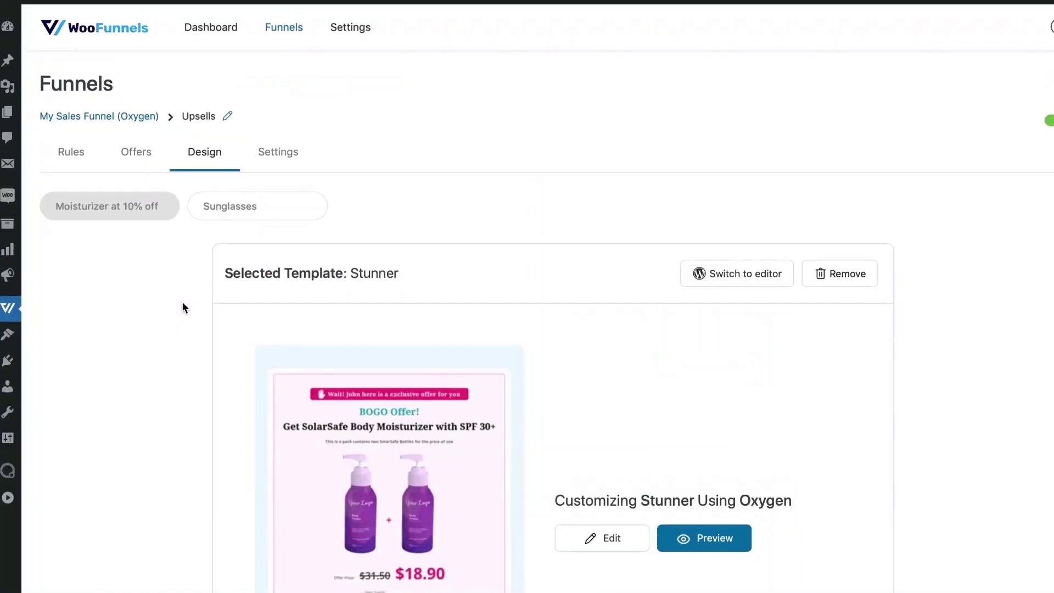
{"action": "scroll", "coordinate": [183, 301], "scroll_direction": "down", "scroll_amount": 5}
{"action": "scroll", "coordinate": [182, 301], "scroll_direction": "up", "scroll_amount": 5}
- Set the Sunglasses offer's page builder to Oxygen and browse its upsell templates, including Stunner
{"action": "left_click", "coordinate": [254, 178]}
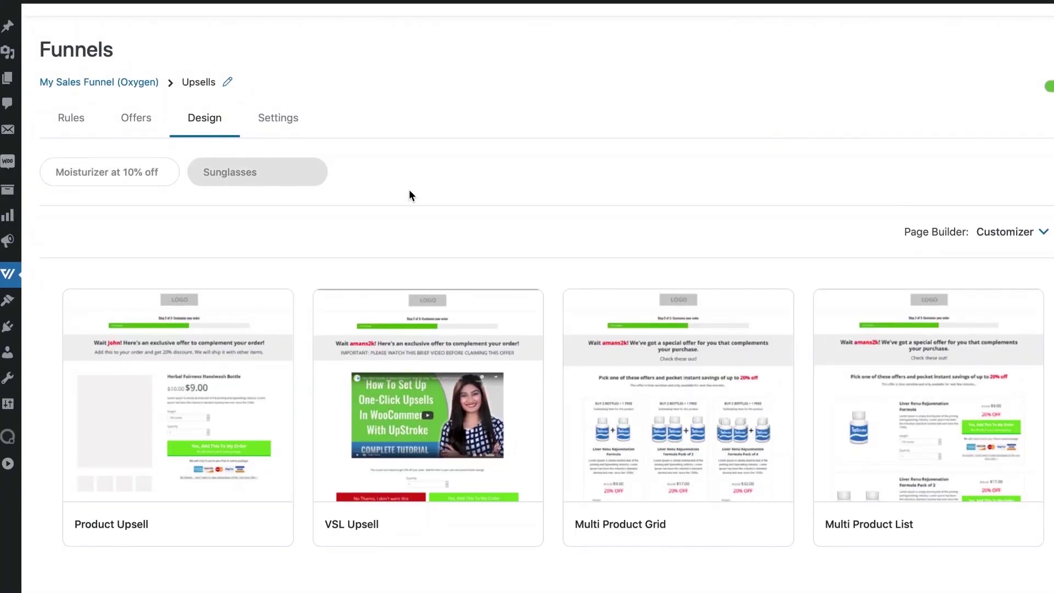
{"action": "left_click", "coordinate": [993, 237]}
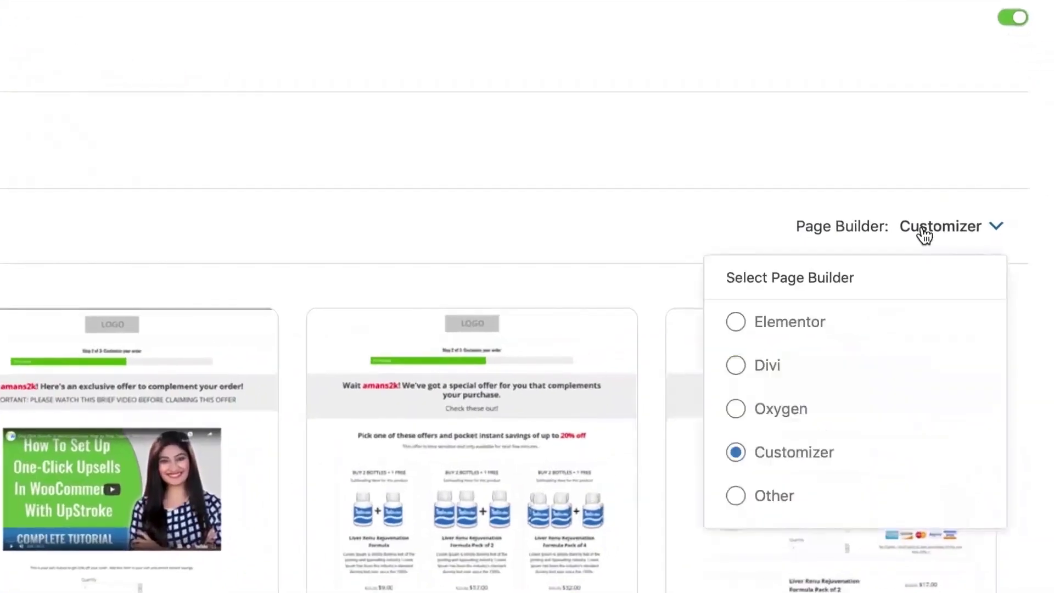
{"action": "left_click", "coordinate": [776, 410]}
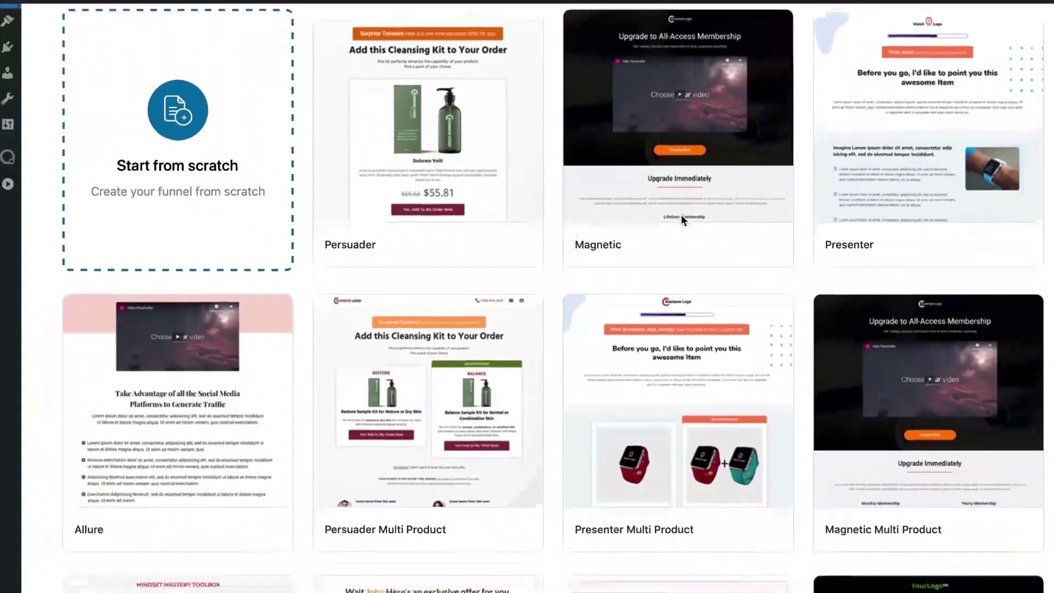
{"action": "scroll", "coordinate": [681, 217], "scroll_direction": "down", "scroll_amount": 10}
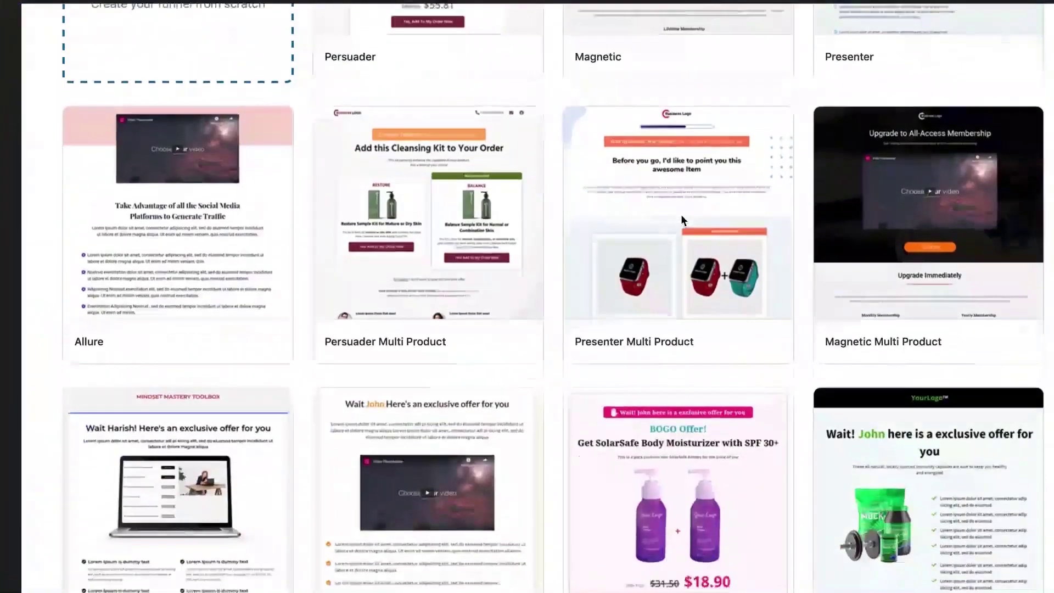
{"action": "mouse_move", "coordinate": [658, 322]}
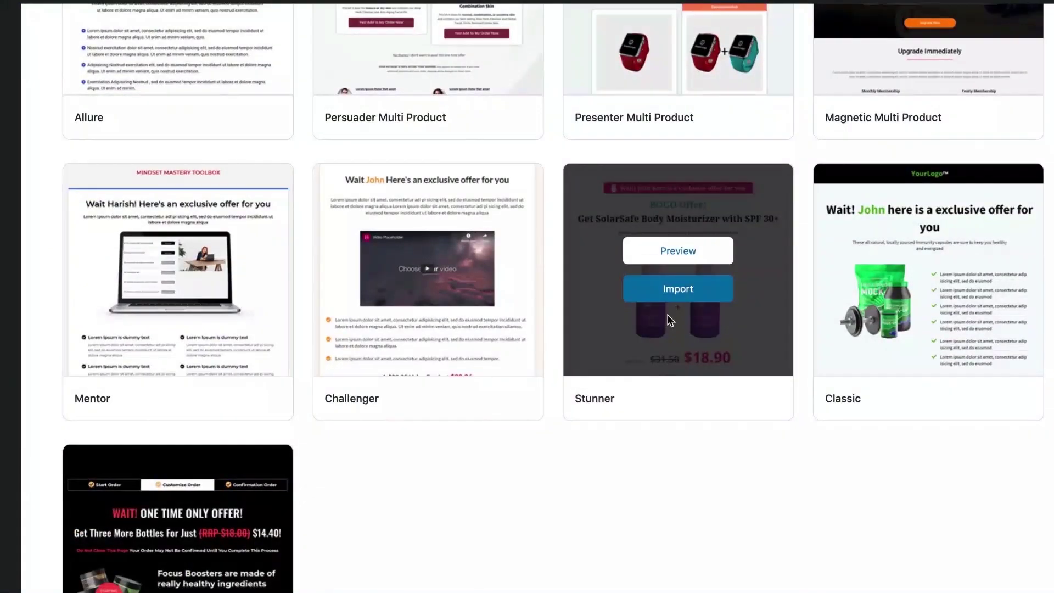
{"action": "scroll", "coordinate": [669, 320], "scroll_direction": "up", "scroll_amount": 10}
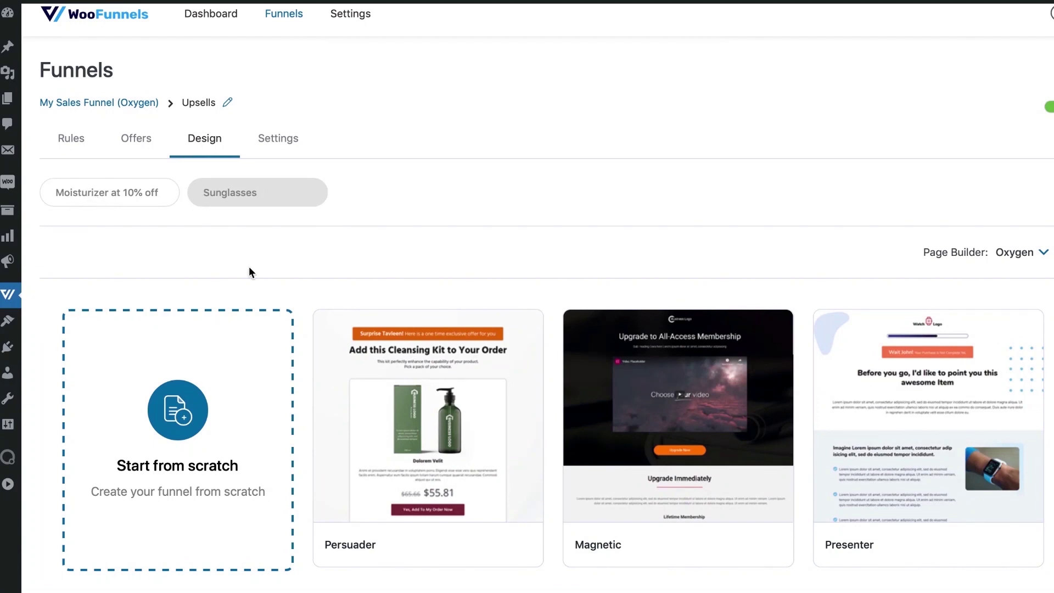
- Return to the steps of My Sales Funnel (Oxygen) and open the Thank you Page for editing in Oxygen
{"action": "left_click", "coordinate": [131, 198]}
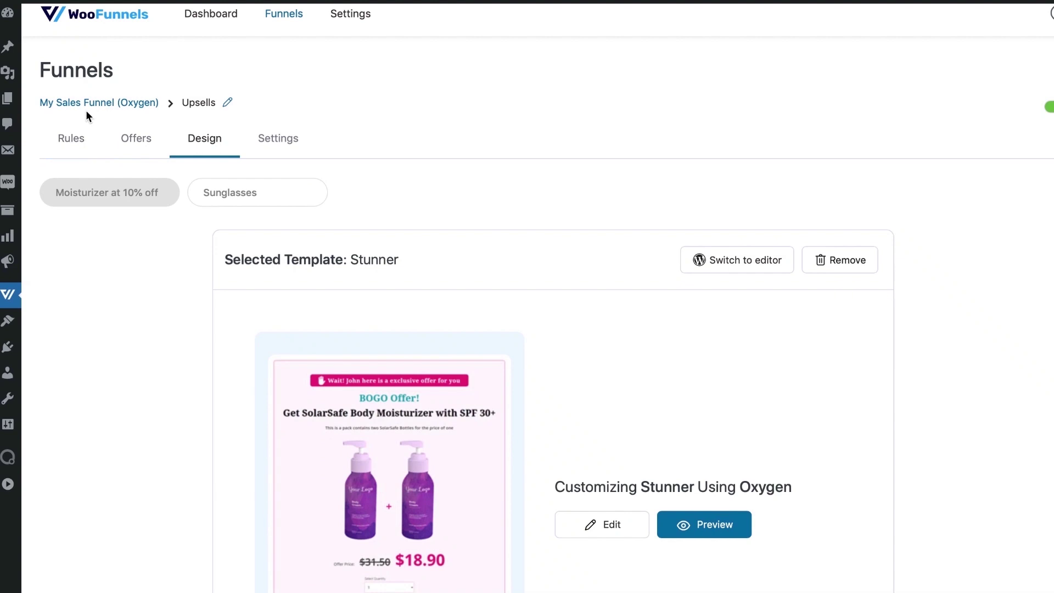
{"action": "left_click", "coordinate": [70, 103]}
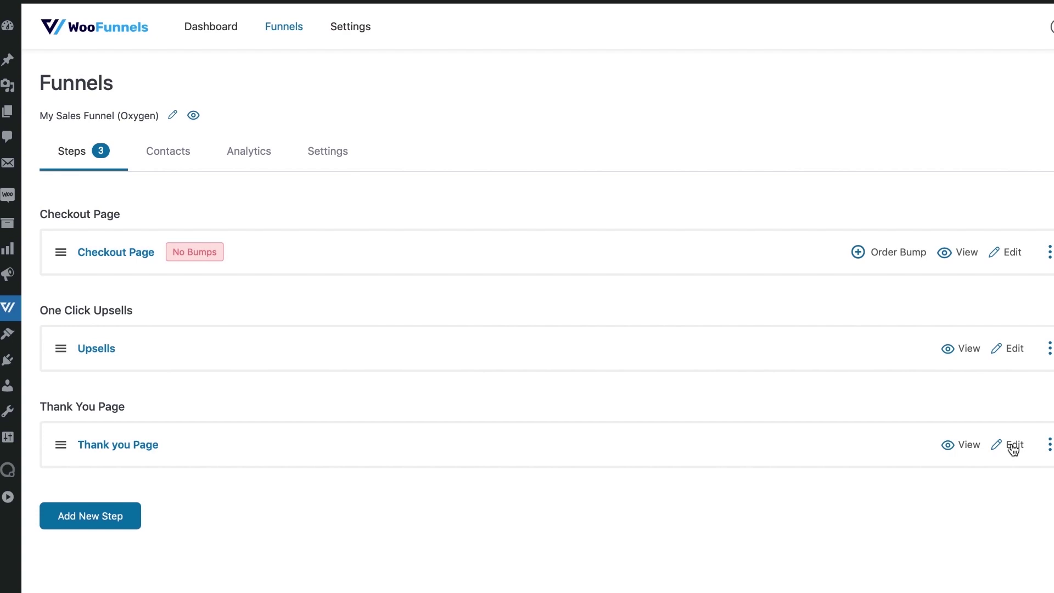
{"action": "left_click", "coordinate": [1012, 446]}
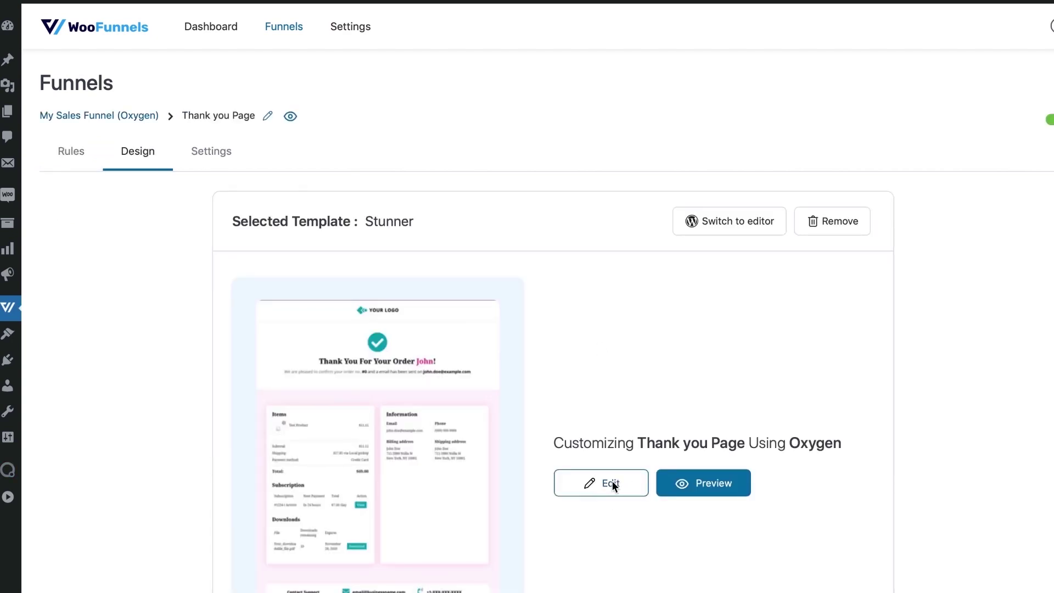
{"action": "left_click", "coordinate": [612, 481]}
- Look over the thank you page's order confirmation heading and the items and customer information beneath it
{"action": "scroll", "coordinate": [740, 365], "scroll_direction": "down", "scroll_amount": 2}
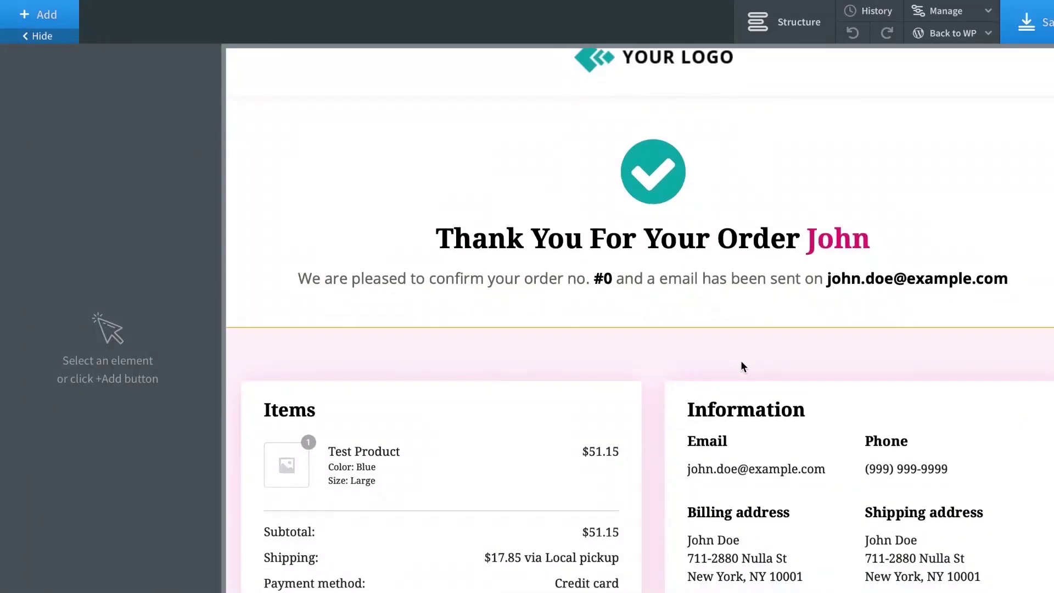
{"action": "scroll", "coordinate": [740, 367], "scroll_direction": "down", "scroll_amount": 3}
{"action": "scroll", "coordinate": [741, 329], "scroll_direction": "up", "scroll_amount": 3}
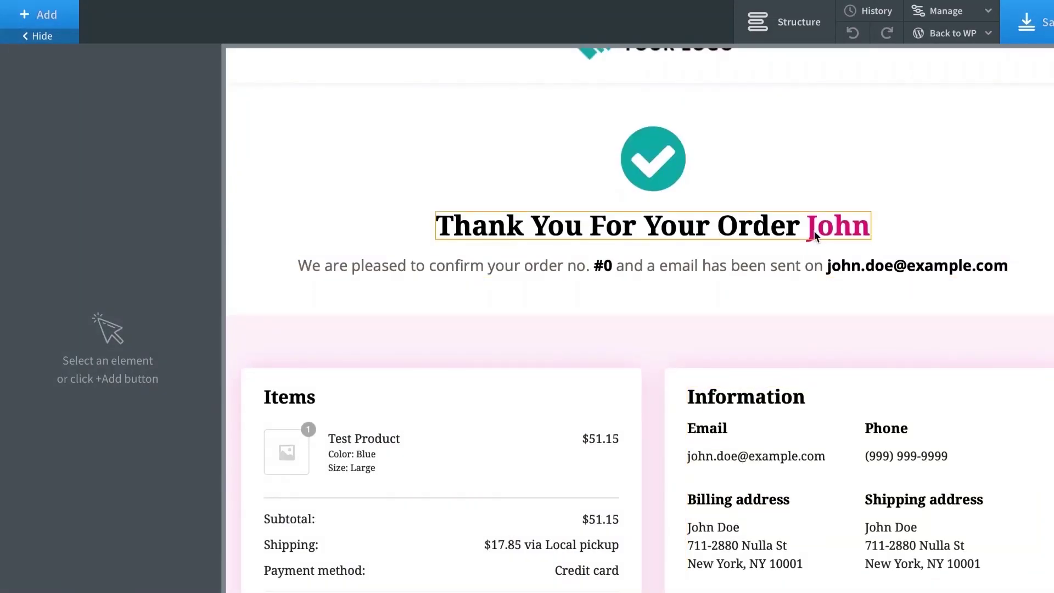
{"action": "scroll", "coordinate": [484, 403], "scroll_direction": "down", "scroll_amount": 5}
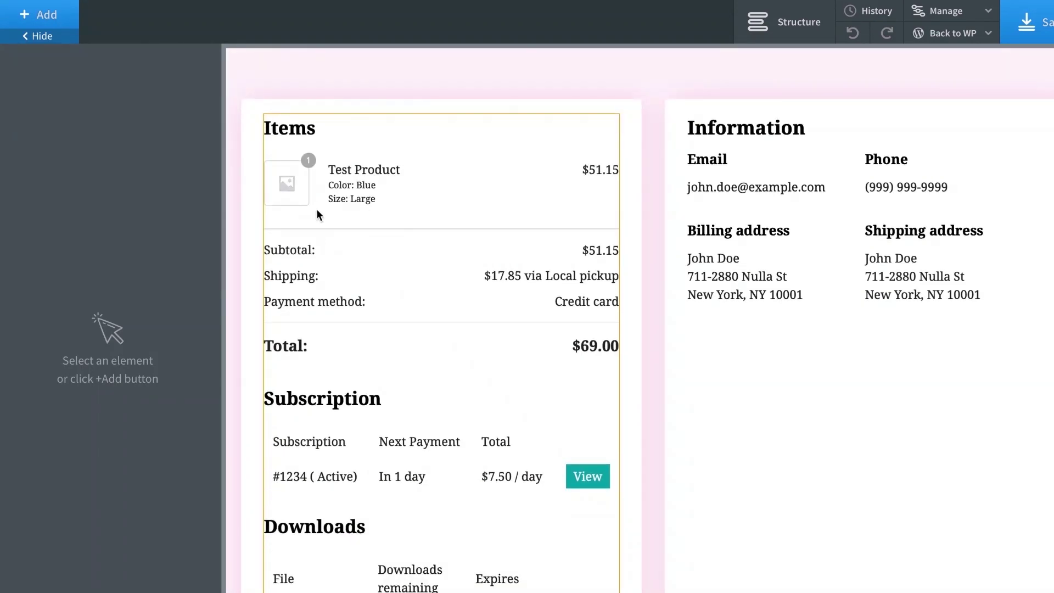
- Select the order details and customer details blocks in turn to view which settings each one offers
{"action": "left_click", "coordinate": [317, 211]}
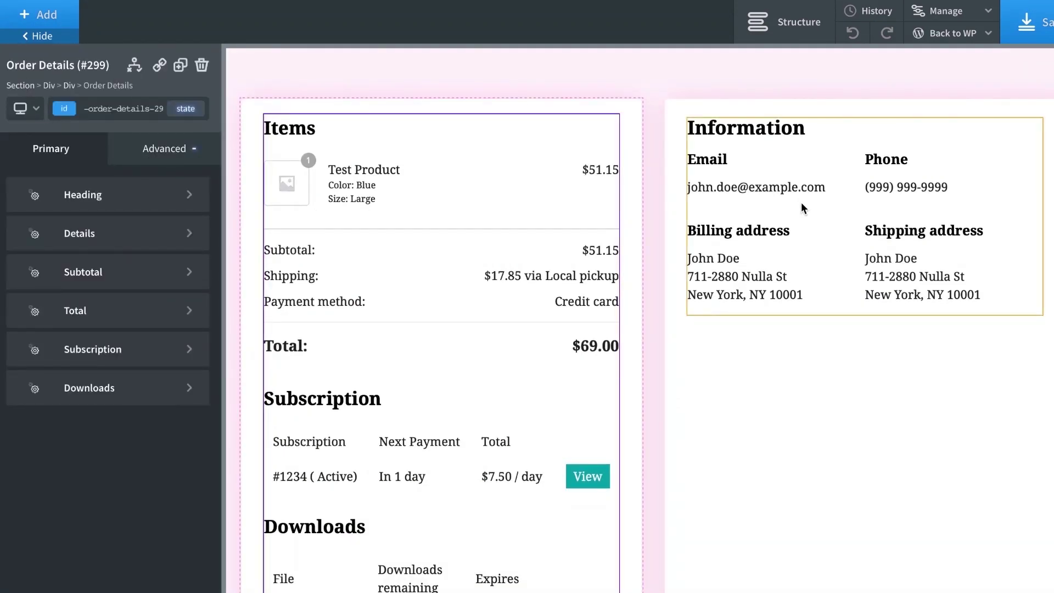
{"action": "left_click", "coordinate": [804, 207]}
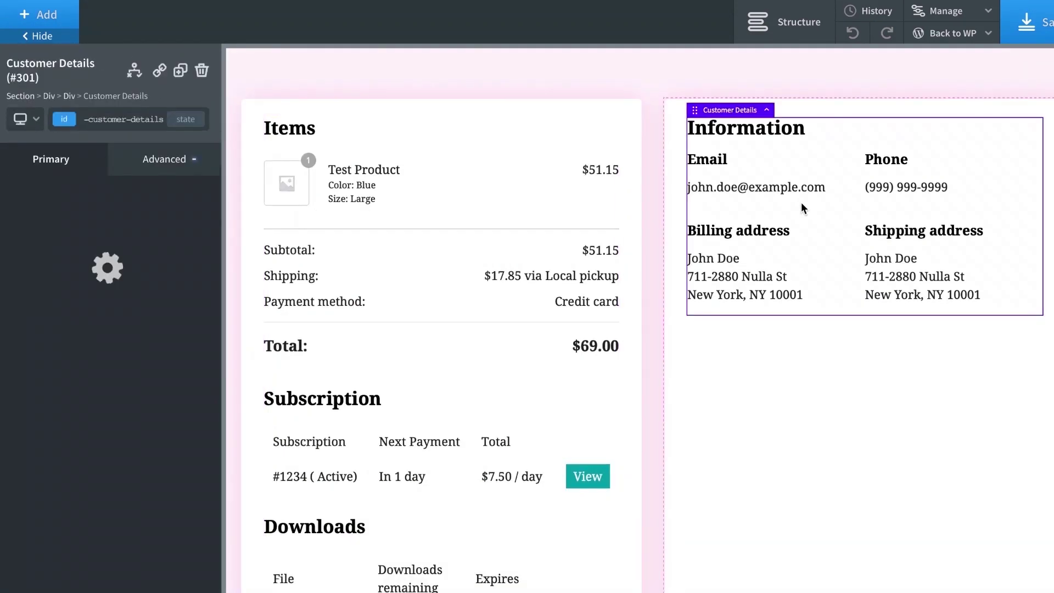
{"action": "left_click", "coordinate": [360, 229]}
{"action": "scroll", "coordinate": [344, 430], "scroll_direction": "down", "scroll_amount": 2}
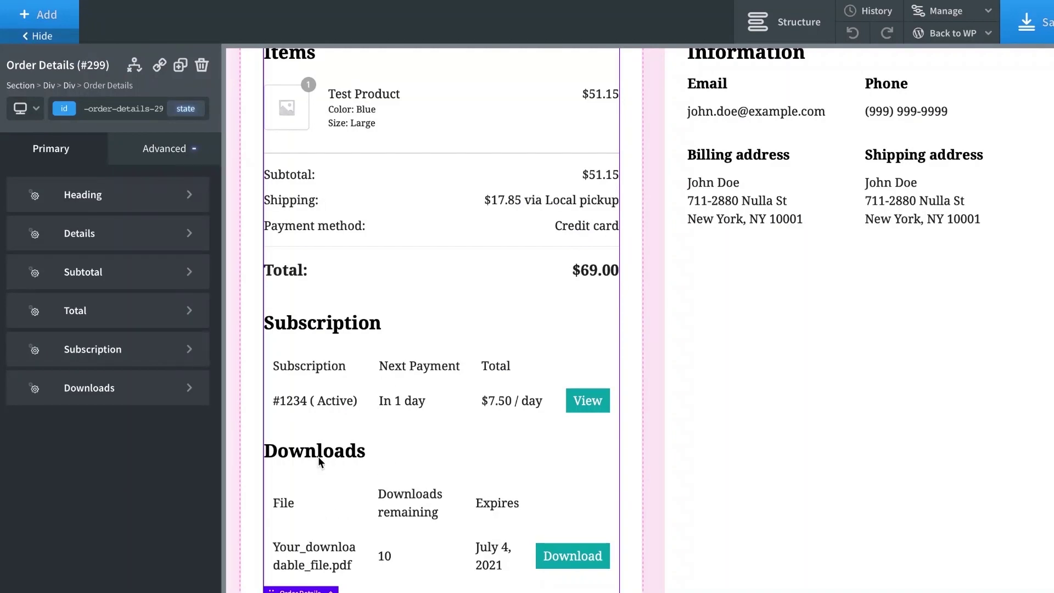
{"action": "scroll", "coordinate": [384, 521], "scroll_direction": "up", "scroll_amount": 3}
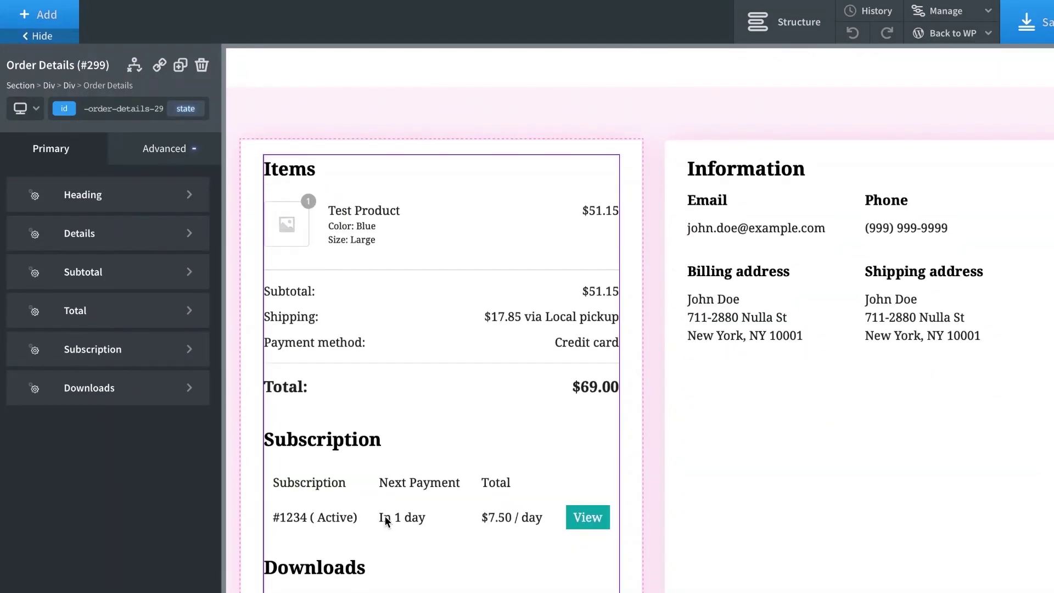
{"action": "left_click", "coordinate": [879, 209]}
- Examine the thank you page from the header logo to the Contact Support row and footer, and view the envelope icon's settings
{"action": "scroll", "coordinate": [455, 343], "scroll_direction": "up", "scroll_amount": 7}
{"action": "scroll", "coordinate": [456, 343], "scroll_direction": "down", "scroll_amount": 10}
{"action": "scroll", "coordinate": [455, 338], "scroll_direction": "down", "scroll_amount": 8}
{"action": "scroll", "coordinate": [455, 338], "scroll_direction": "up", "scroll_amount": 6}
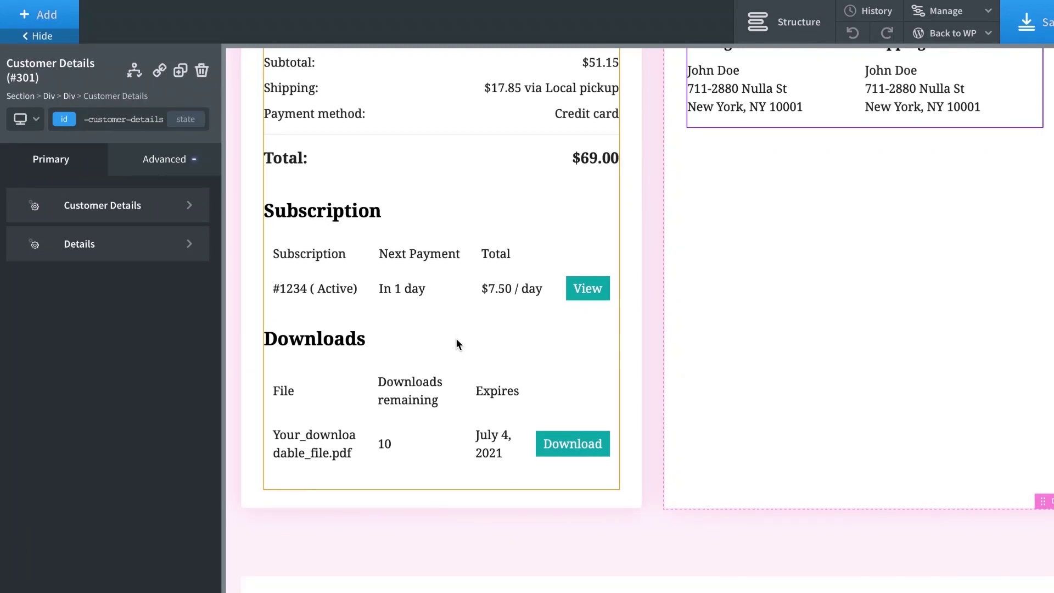
{"action": "scroll", "coordinate": [456, 340], "scroll_direction": "down", "scroll_amount": 4}
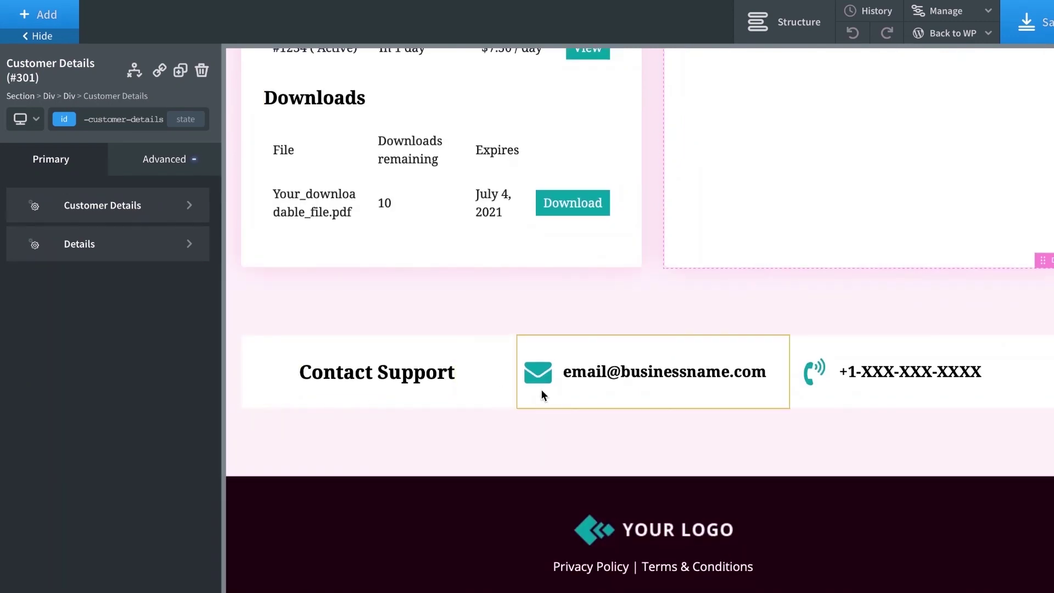
{"action": "scroll", "coordinate": [542, 394], "scroll_direction": "up", "scroll_amount": 10}
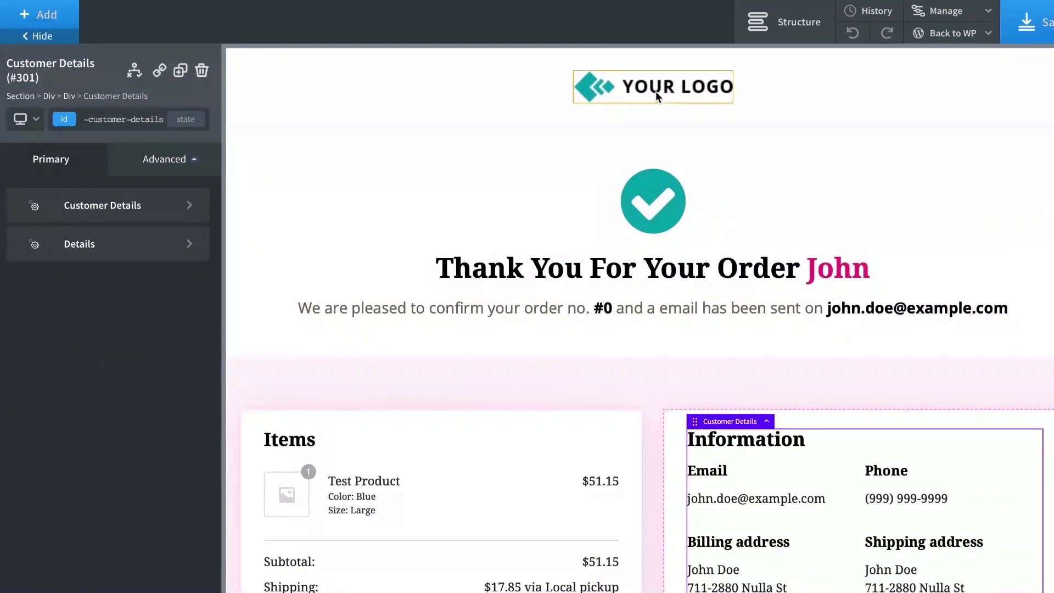
{"action": "scroll", "coordinate": [483, 367], "scroll_direction": "down", "scroll_amount": 10}
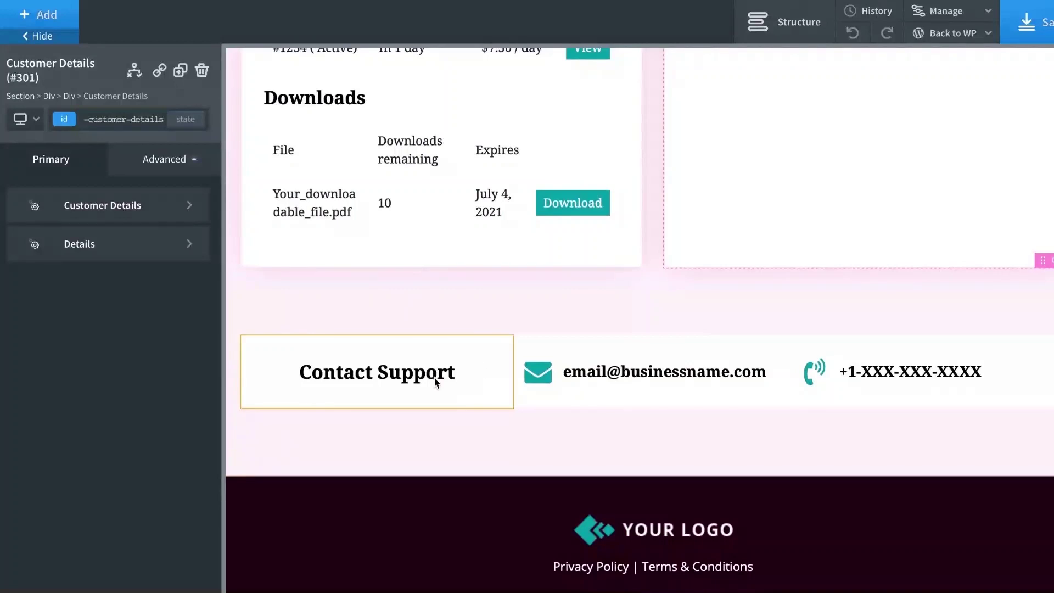
{"action": "left_click", "coordinate": [699, 371]}
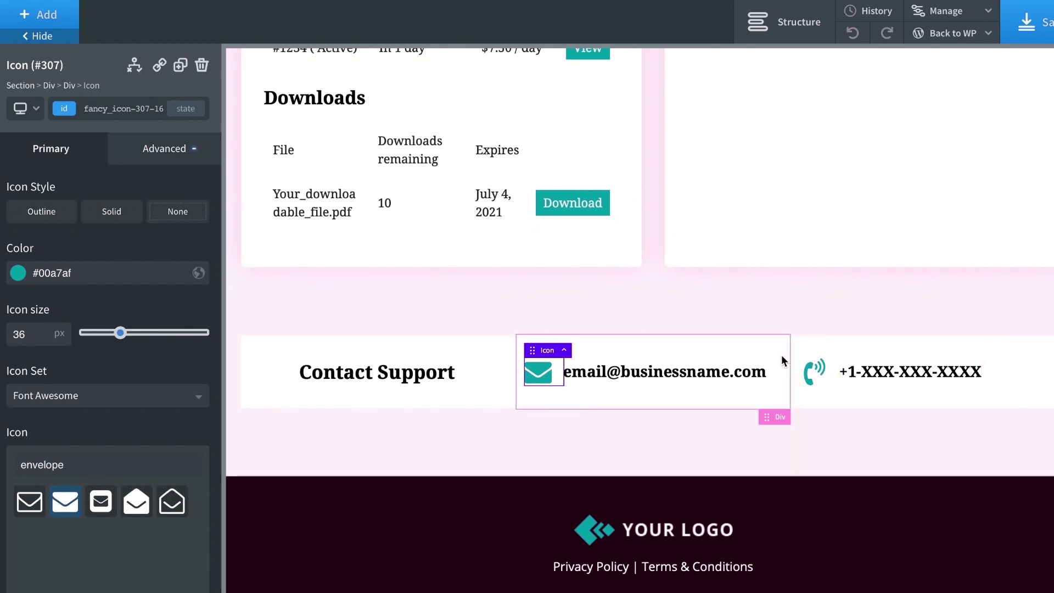
{"action": "scroll", "coordinate": [606, 291], "scroll_direction": "up", "scroll_amount": 2}
- Examine the item details options of the order details block and its product typography settings
{"action": "left_click", "coordinate": [611, 293]}
{"action": "scroll", "coordinate": [560, 301], "scroll_direction": "up", "scroll_amount": 7}
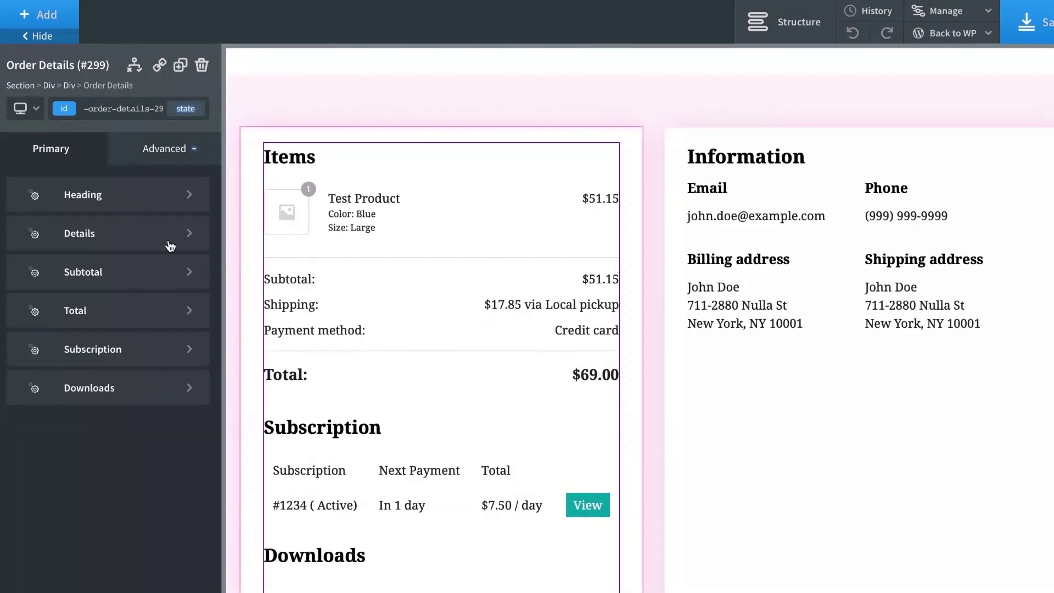
{"action": "left_click", "coordinate": [127, 232]}
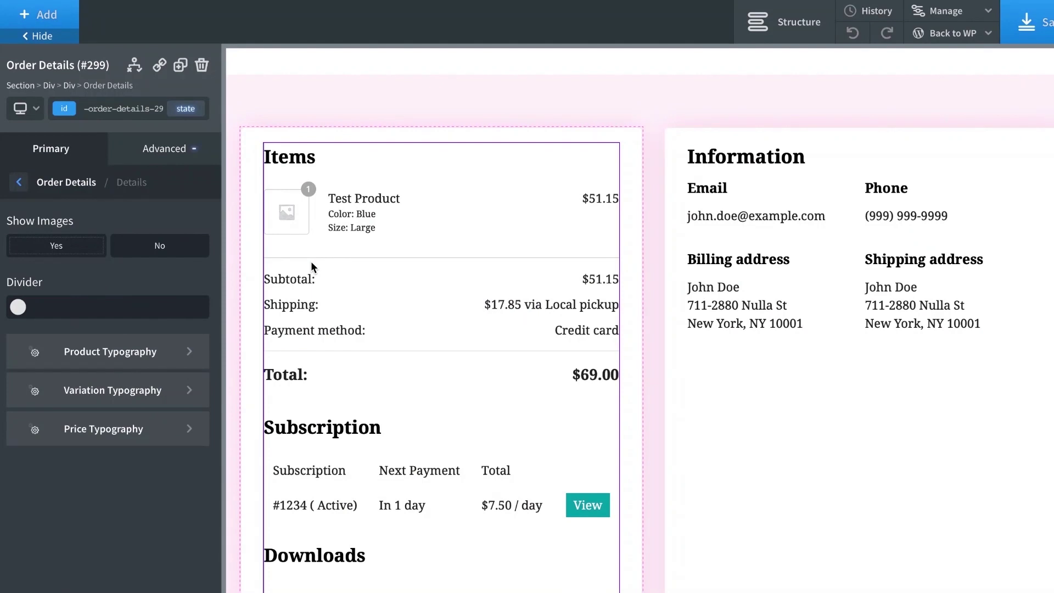
{"action": "left_click", "coordinate": [85, 352]}
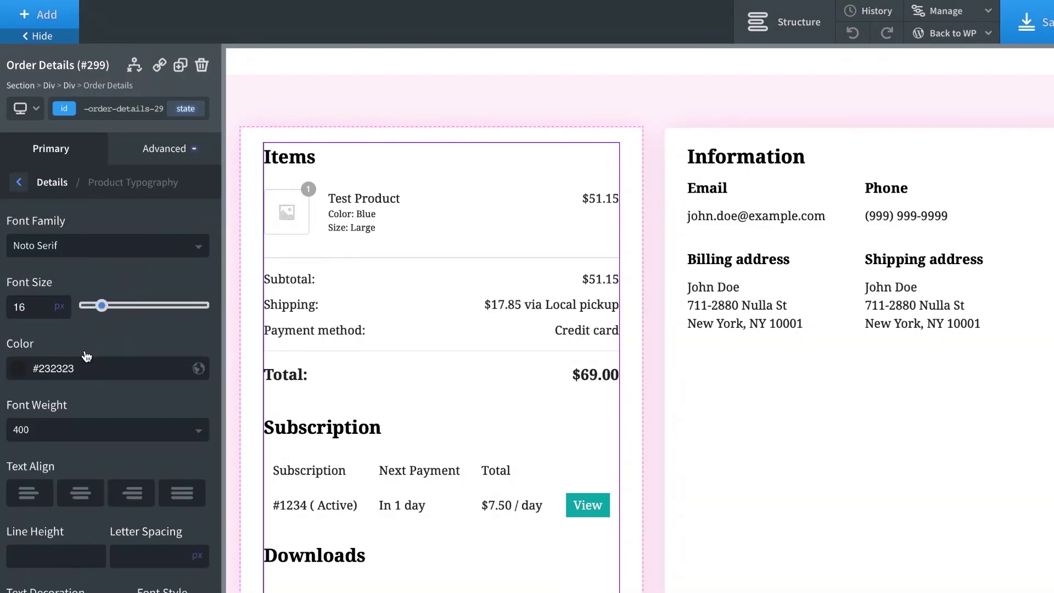
{"action": "scroll", "coordinate": [347, 272], "scroll_direction": "down", "scroll_amount": 1}
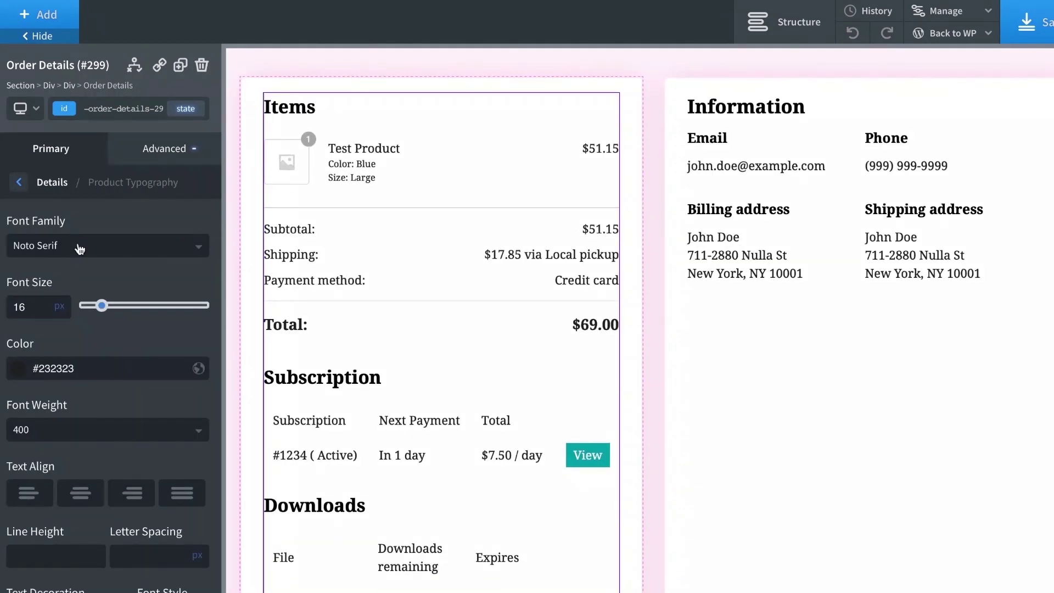
{"action": "scroll", "coordinate": [113, 367], "scroll_direction": "down", "scroll_amount": 1}
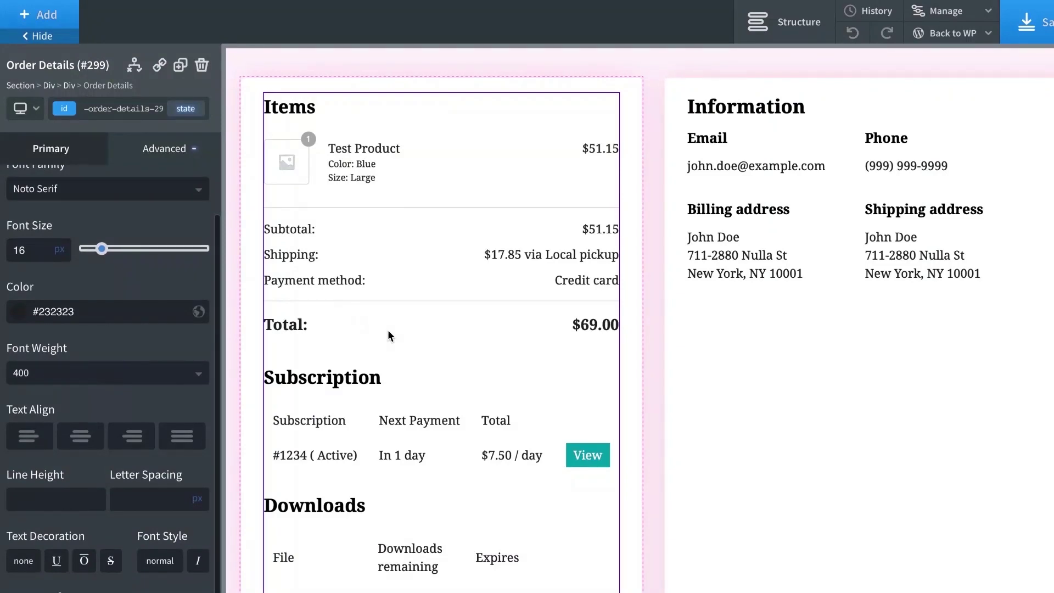
{"action": "scroll", "coordinate": [387, 331], "scroll_direction": "up", "scroll_amount": 1}
{"action": "scroll", "coordinate": [409, 269], "scroll_direction": "up", "scroll_amount": 1}
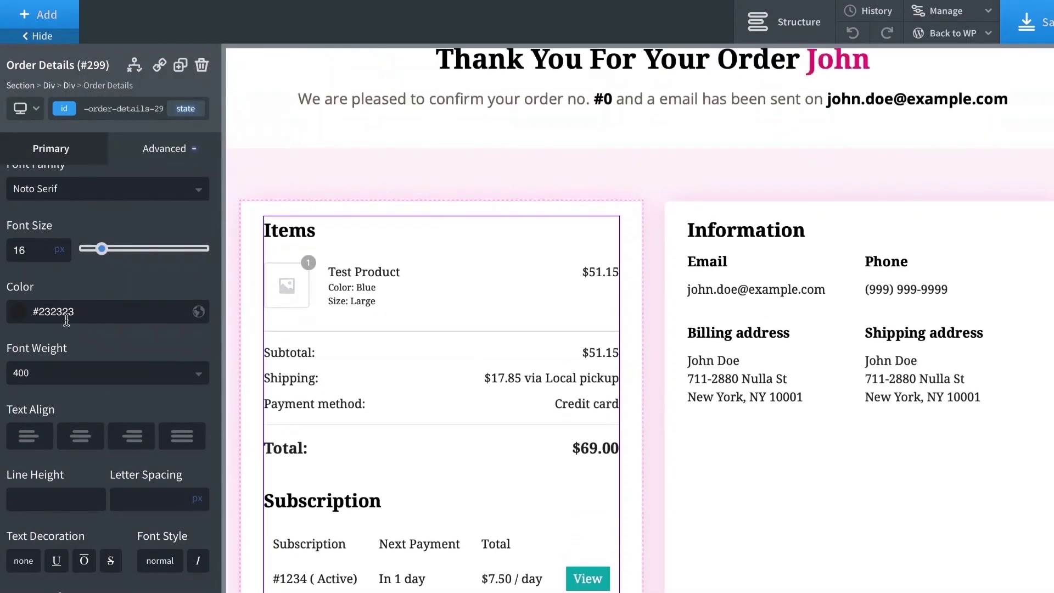
{"action": "scroll", "coordinate": [17, 220], "scroll_direction": "up", "scroll_amount": 1}
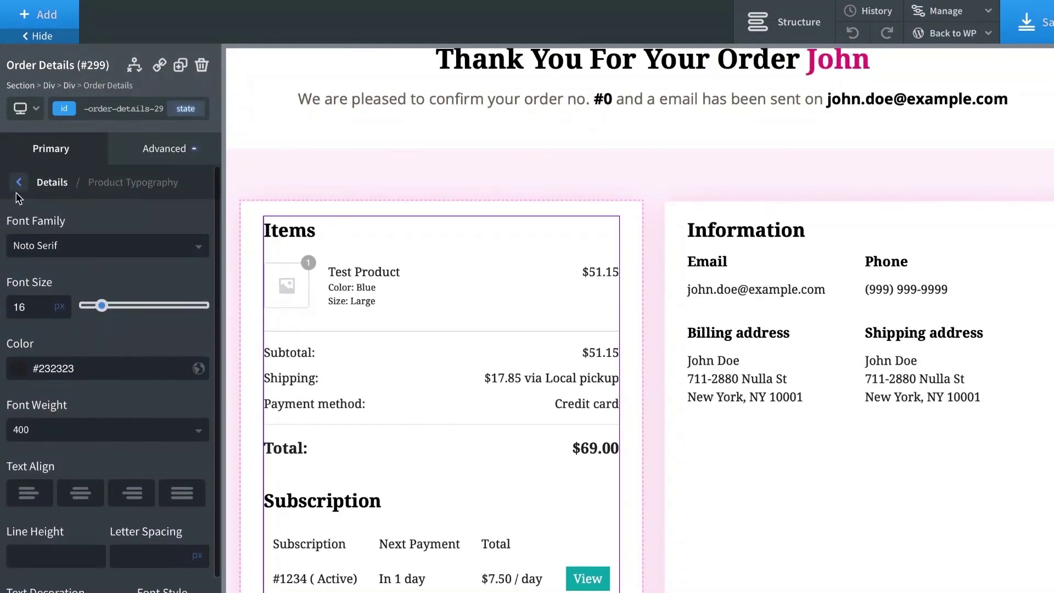
- Select the customer details block and examine its heading and layout settings
{"action": "left_click", "coordinate": [19, 181]}
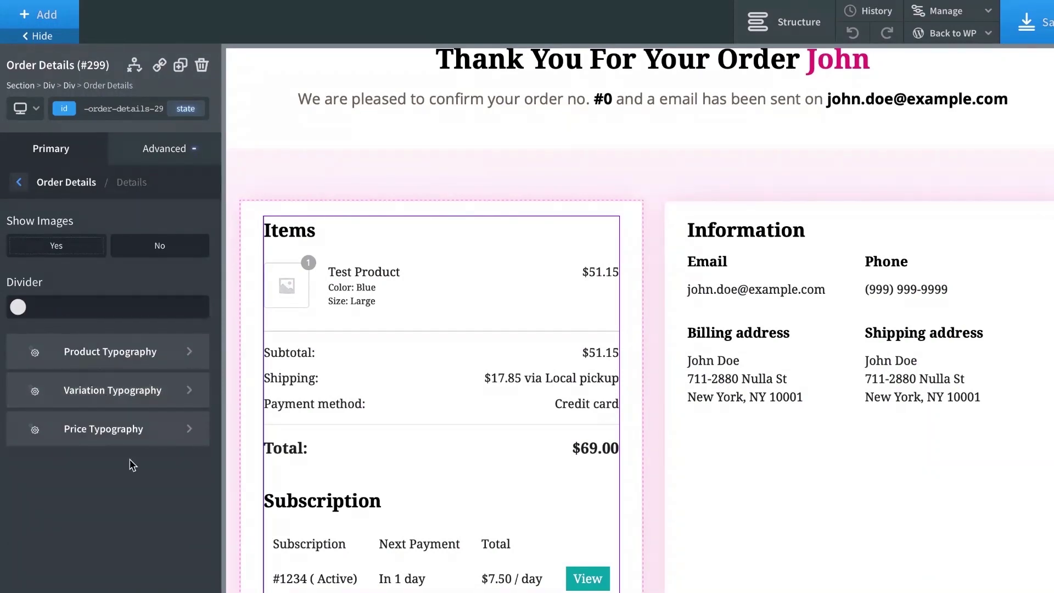
{"action": "left_click", "coordinate": [802, 385]}
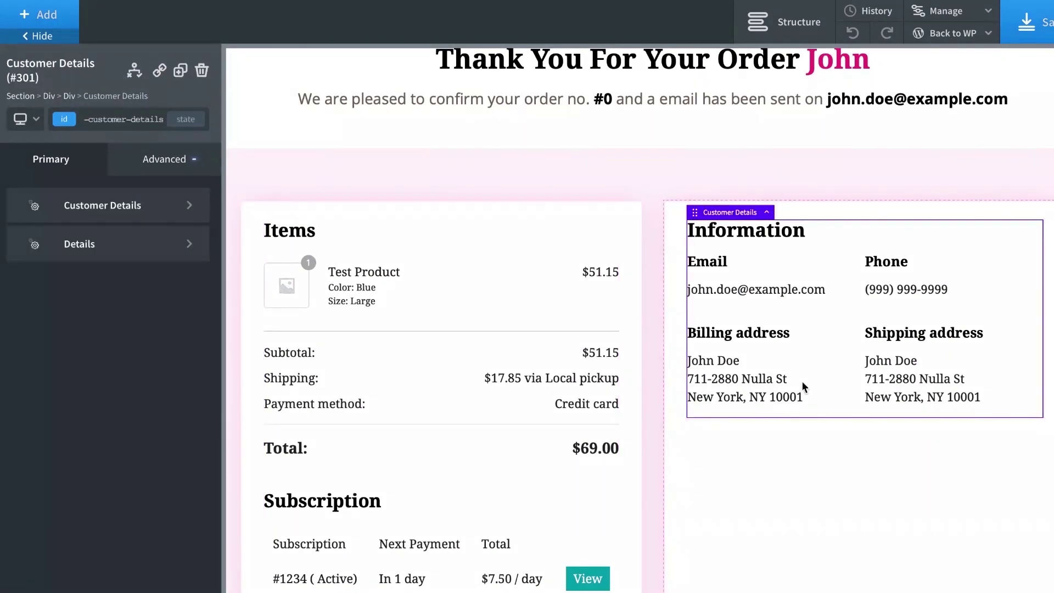
{"action": "left_click", "coordinate": [97, 214]}
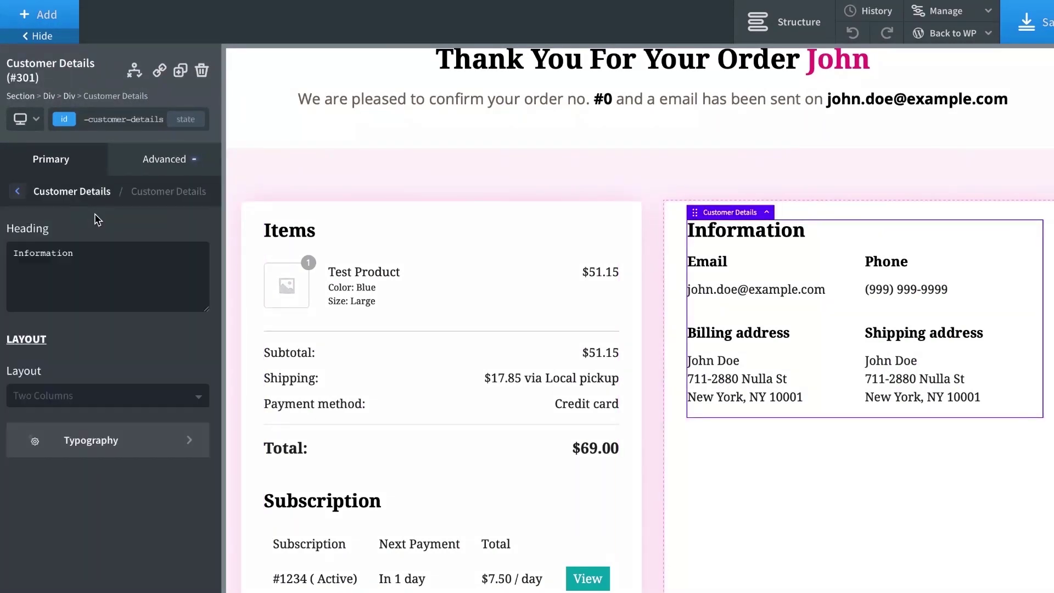
{"action": "left_click", "coordinate": [17, 191]}
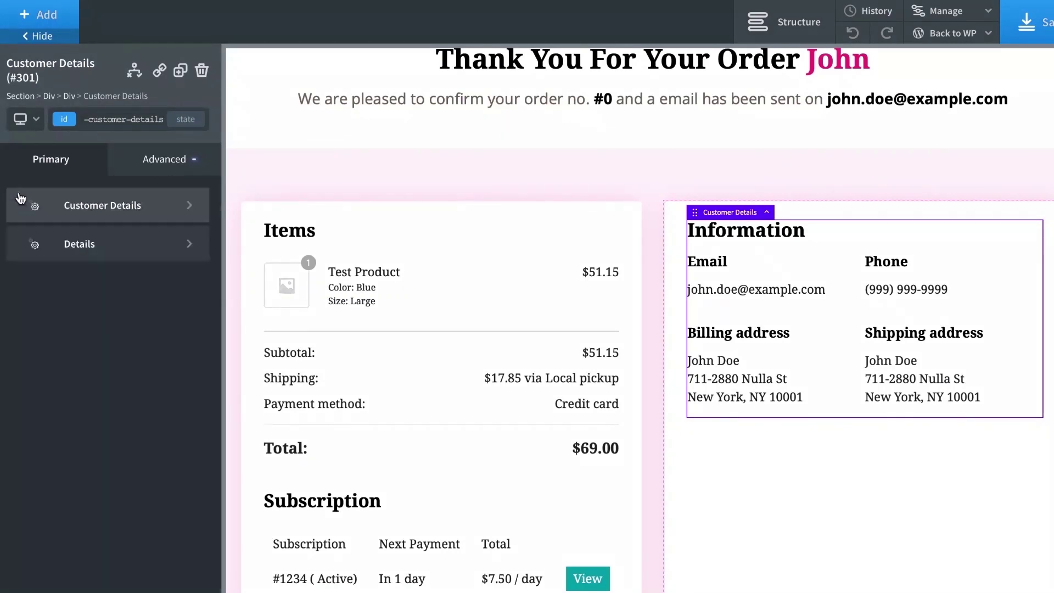
{"action": "left_click", "coordinate": [64, 204]}
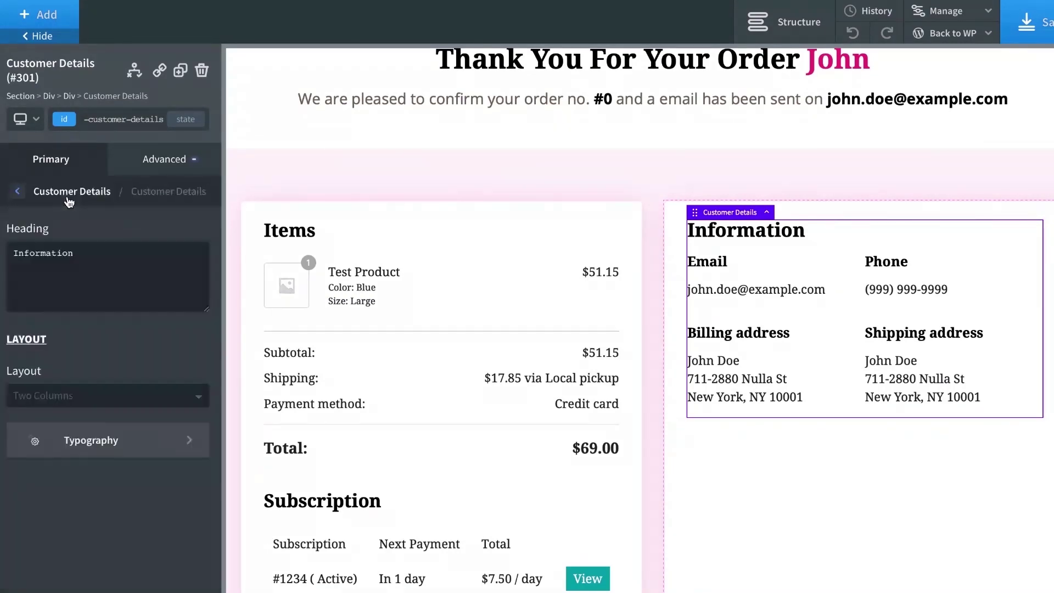
- Try the Full Width layout on the customer details block and restore the Two Columns layout
{"action": "left_click", "coordinate": [31, 401]}
{"action": "left_click", "coordinate": [38, 422]}
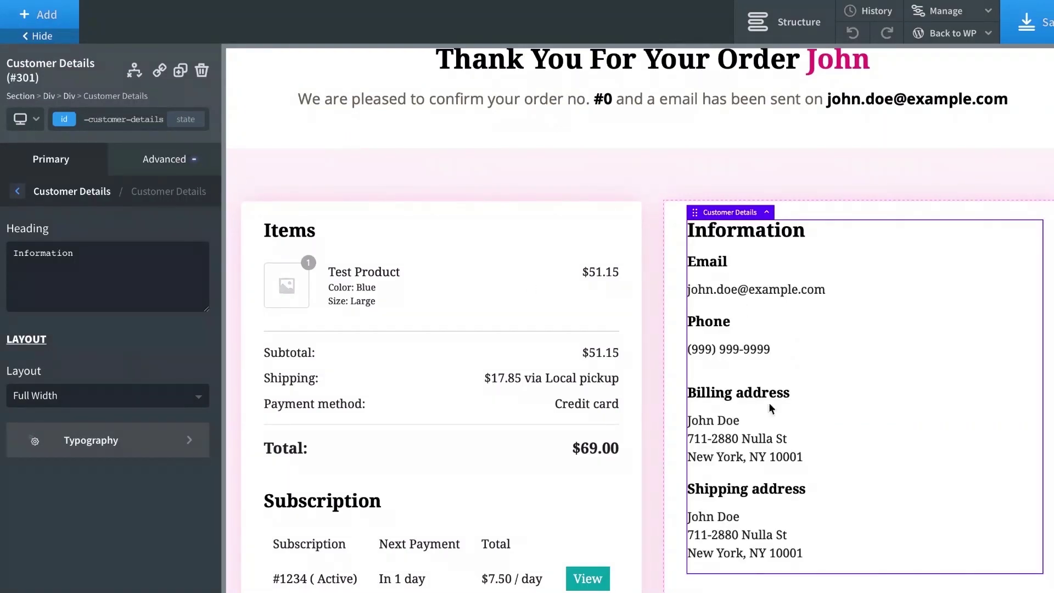
{"action": "left_click", "coordinate": [66, 404]}
{"action": "left_click", "coordinate": [31, 447]}
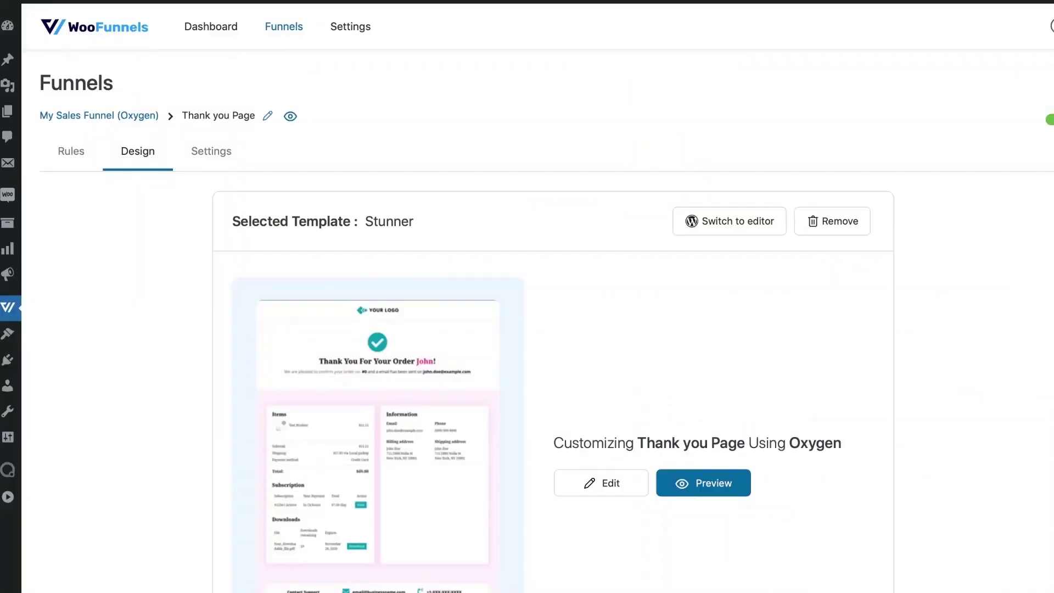
- Return from the thank you page to the funnels and create a new funnel titled Global Checkout Oxygen
{"action": "left_click", "coordinate": [88, 120]}
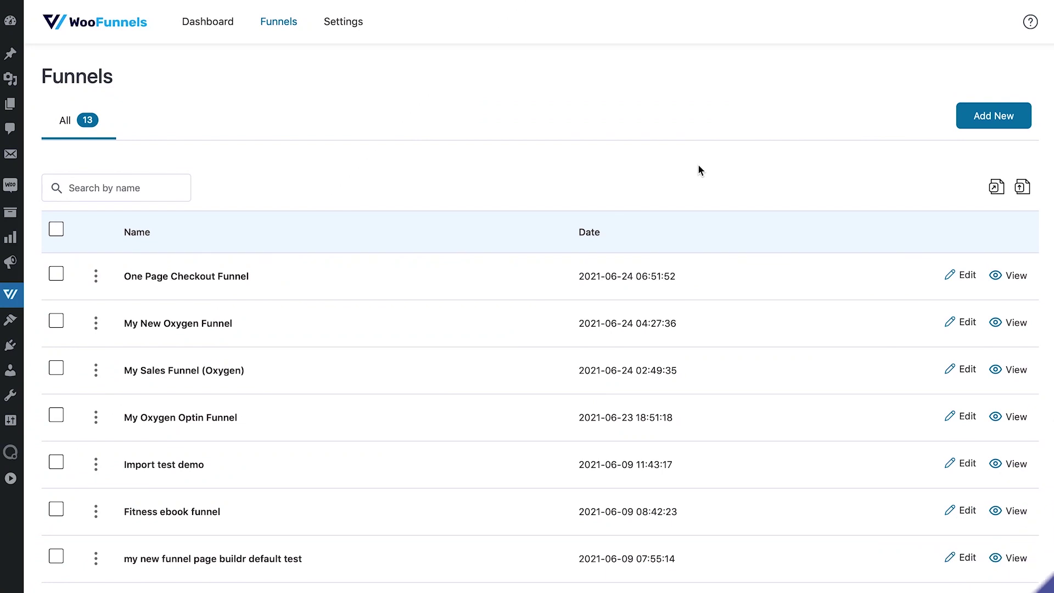
{"action": "left_click", "coordinate": [1015, 119]}
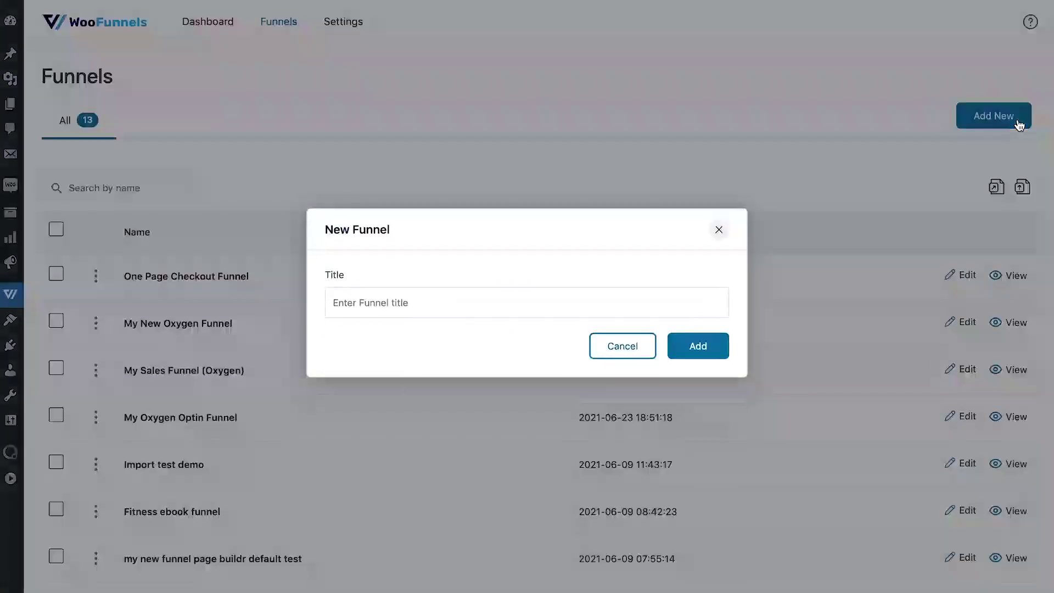
{"action": "left_click", "coordinate": [539, 297]}
{"action": "type", "text": "Global Checlout"}
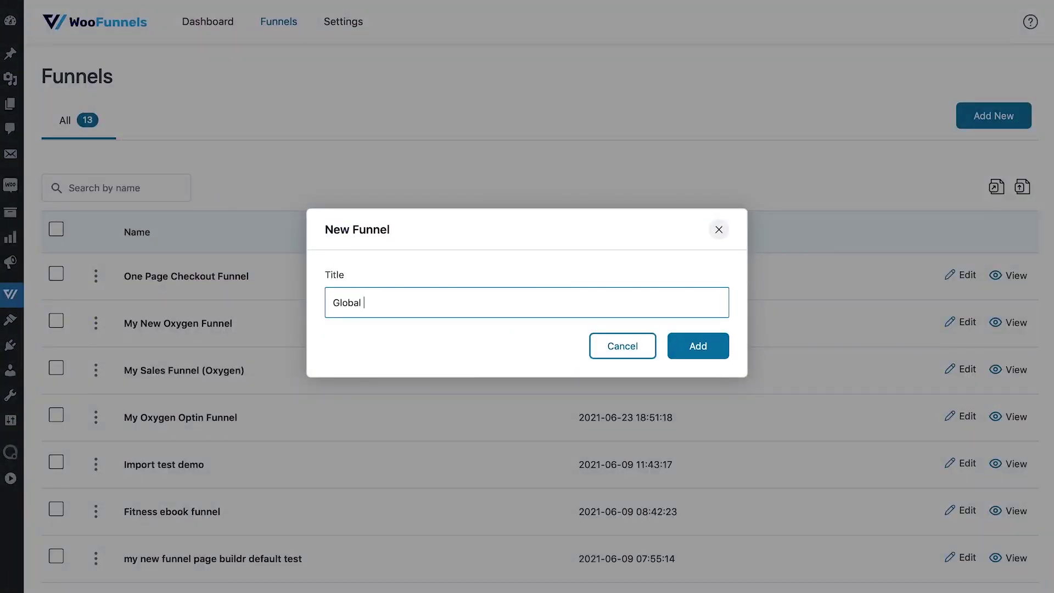
{"action": "key", "text": "BackSpace"}
{"action": "key", "text": "BackSpace"}
{"action": "key", "text": "BackSpace"}
{"action": "key", "text": "BackSpace"}
{"action": "type", "text": "kout Oxygen"}
{"action": "left_click", "coordinate": [714, 361]}
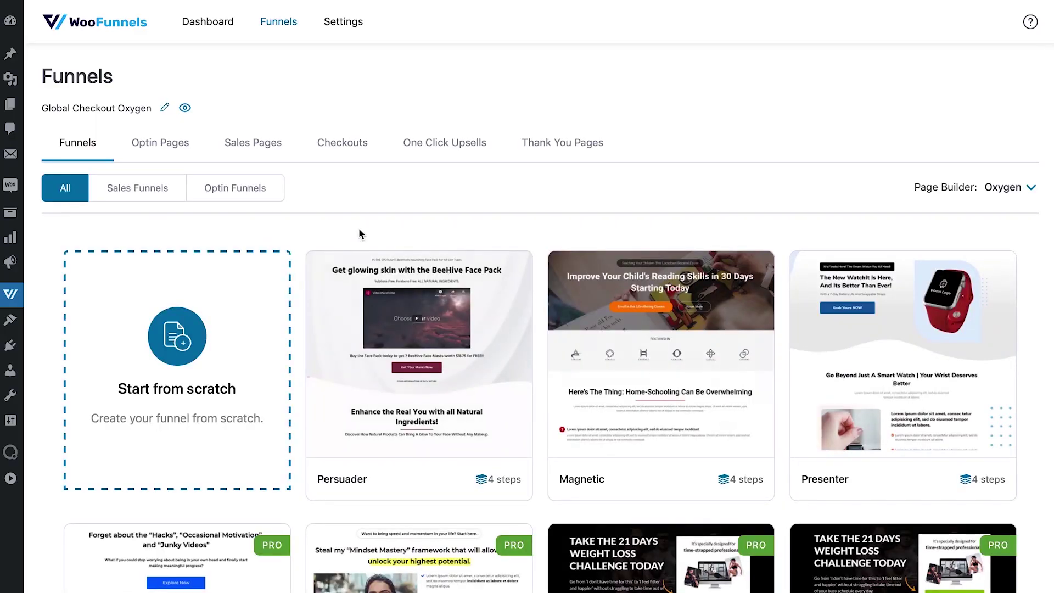
- Browse the two-step checkout templates for Oxygen and import the Minimalist template into the funnel
{"action": "left_click", "coordinate": [331, 153]}
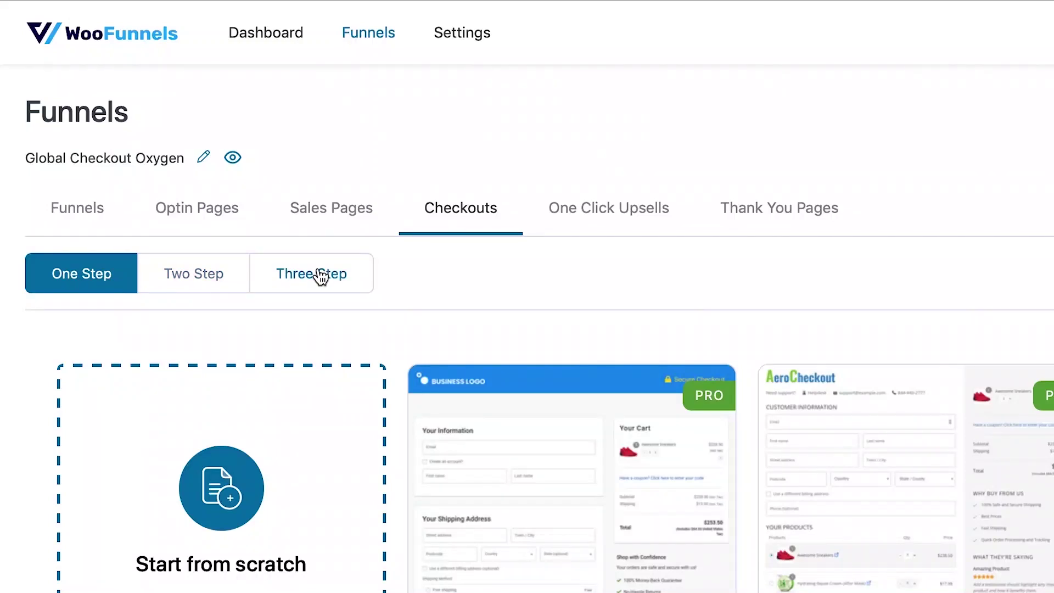
{"action": "left_click", "coordinate": [232, 276]}
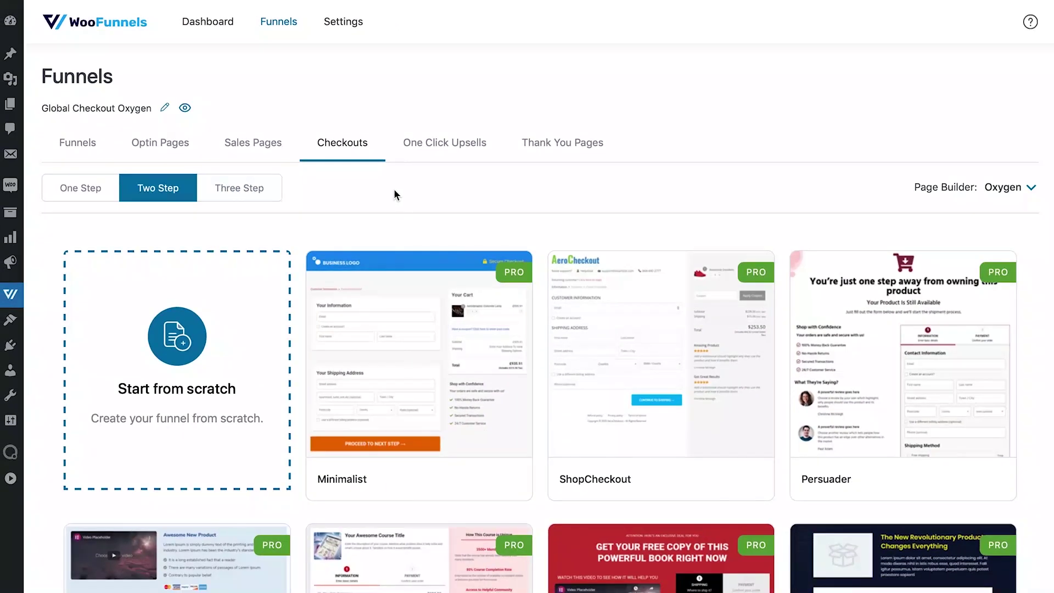
{"action": "scroll", "coordinate": [394, 189], "scroll_direction": "down", "scroll_amount": 4}
{"action": "scroll", "coordinate": [393, 189], "scroll_direction": "down", "scroll_amount": 6}
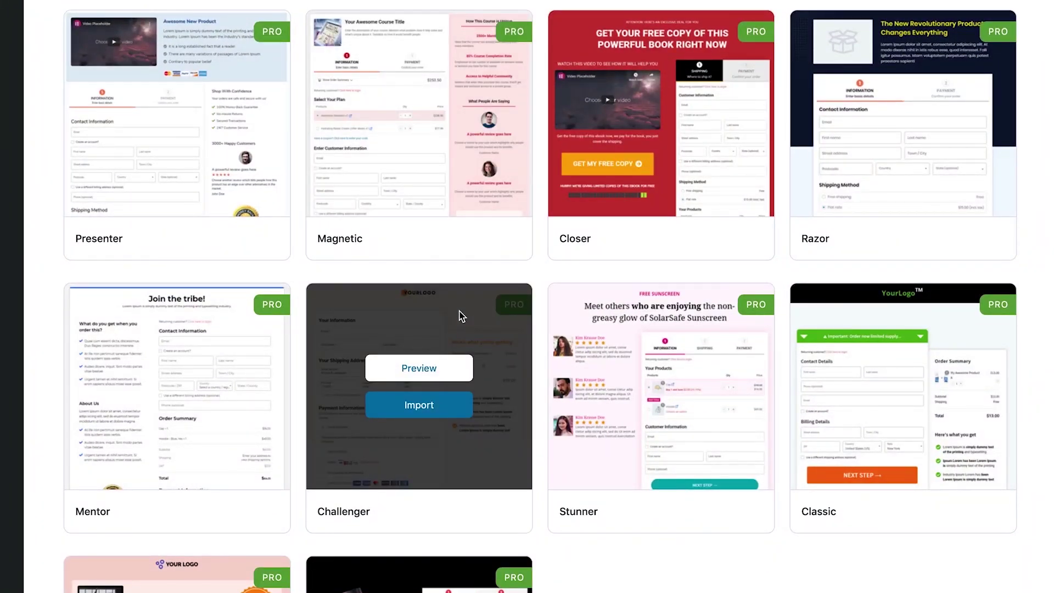
{"action": "scroll", "coordinate": [459, 314], "scroll_direction": "up", "scroll_amount": 8}
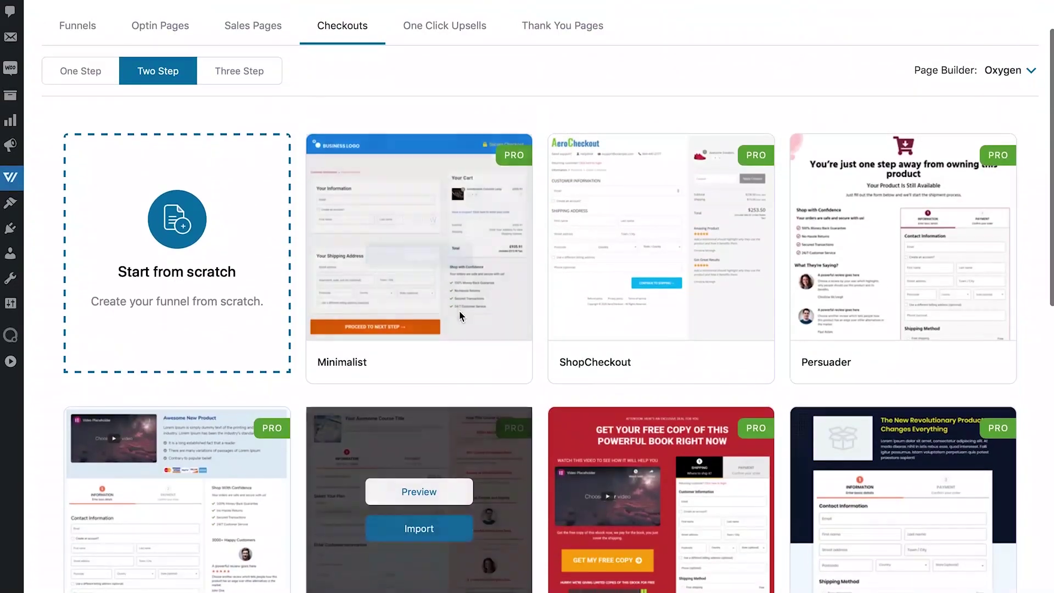
{"action": "mouse_move", "coordinate": [607, 294]}
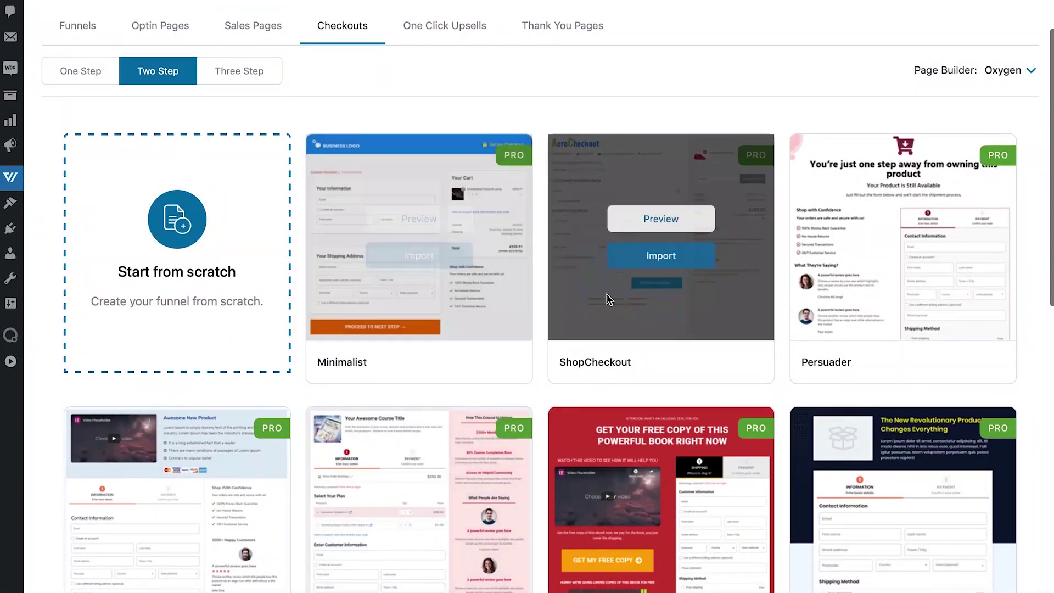
{"action": "left_click", "coordinate": [423, 265]}
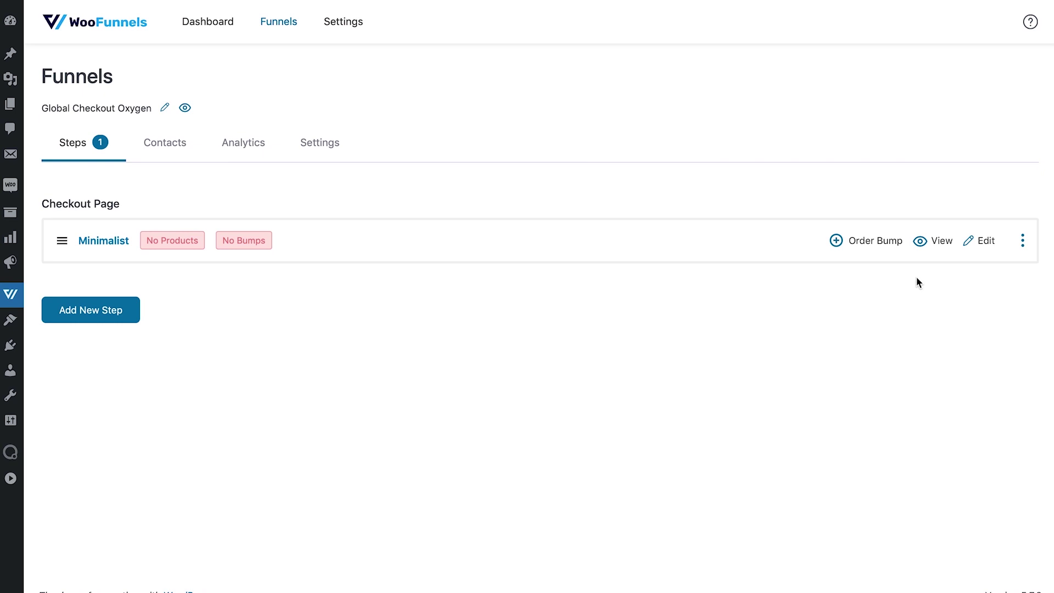
- Open the Minimalist checkout page's design for editing in Oxygen
{"action": "left_click", "coordinate": [981, 244]}
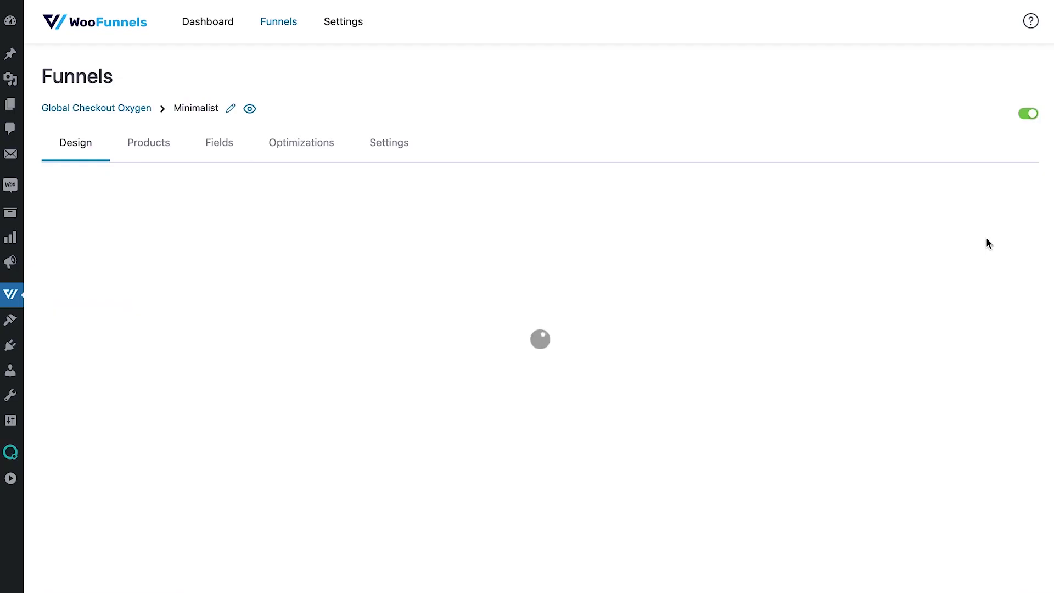
{"action": "scroll", "coordinate": [817, 278], "scroll_direction": "down", "scroll_amount": 2}
{"action": "scroll", "coordinate": [817, 278], "scroll_direction": "up", "scroll_amount": 1}
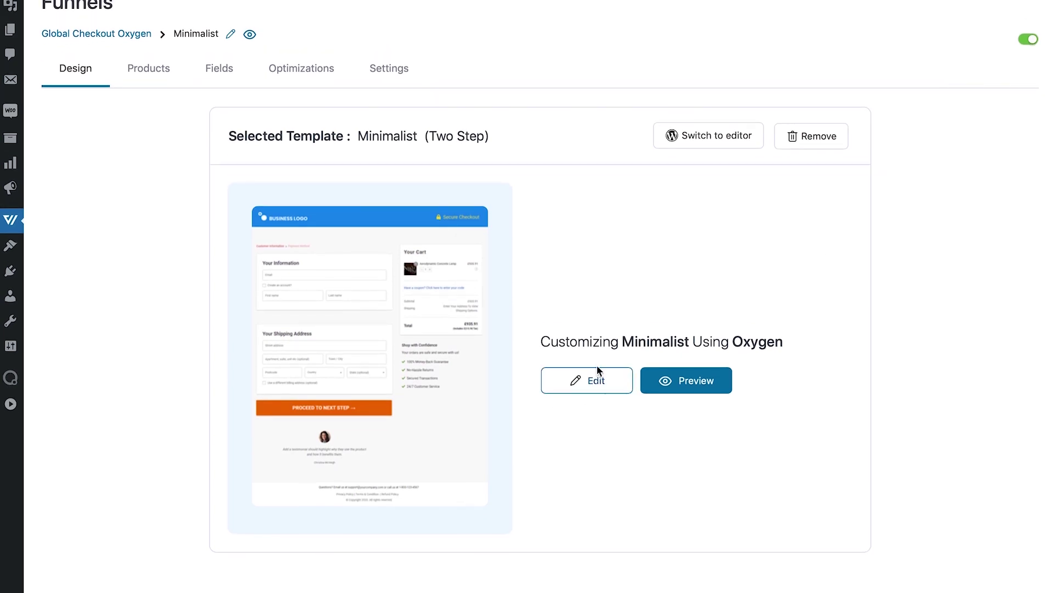
{"action": "left_click", "coordinate": [593, 384]}
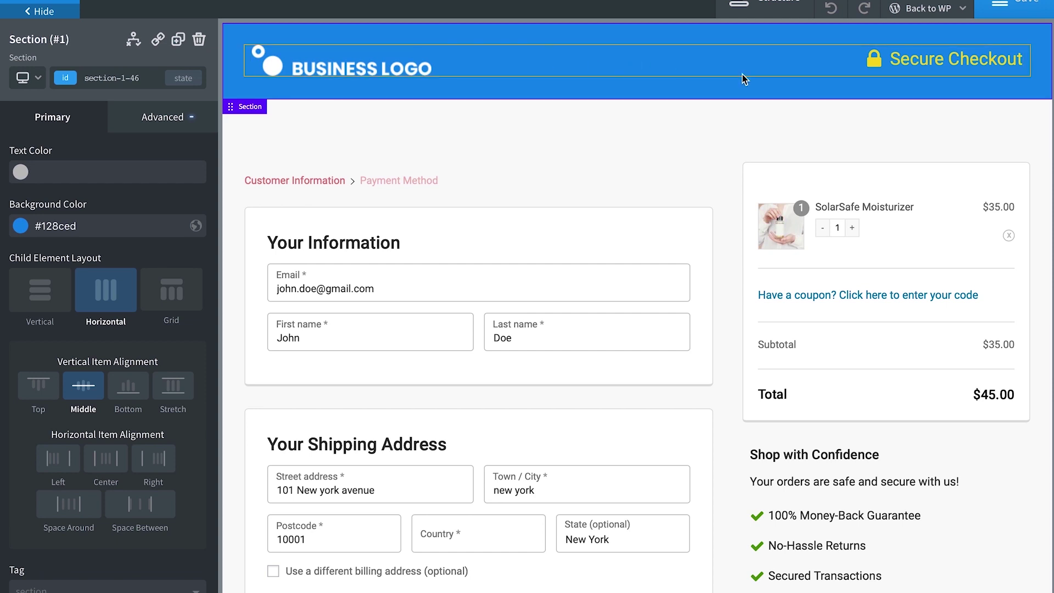
- Look over the checkout page and select the checkout form to view which settings it offers
{"action": "scroll", "coordinate": [541, 299], "scroll_direction": "down", "scroll_amount": 3}
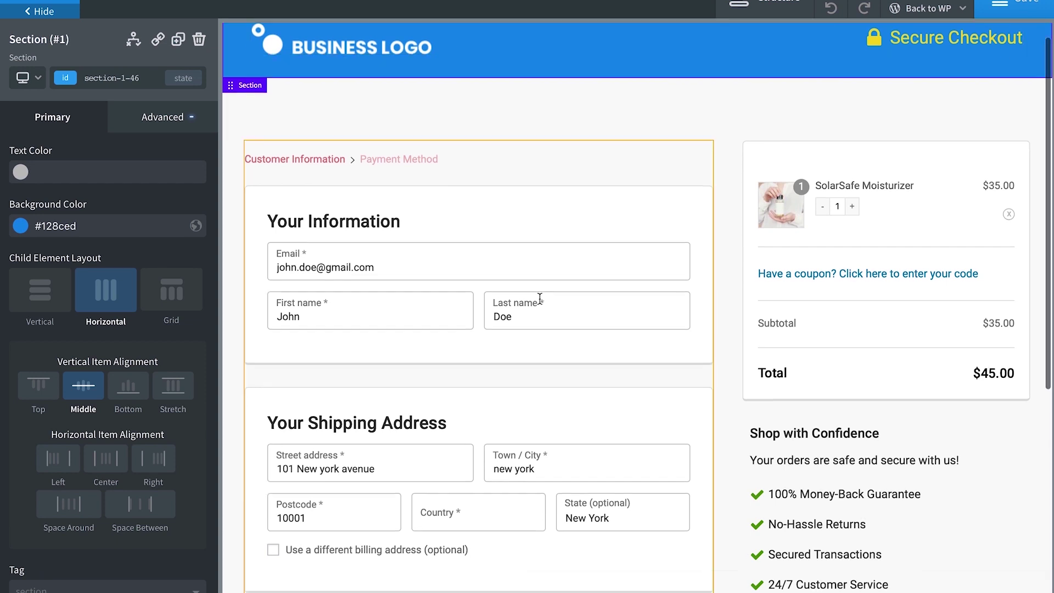
{"action": "scroll", "coordinate": [483, 263], "scroll_direction": "up", "scroll_amount": 3}
{"action": "left_click", "coordinate": [464, 191]}
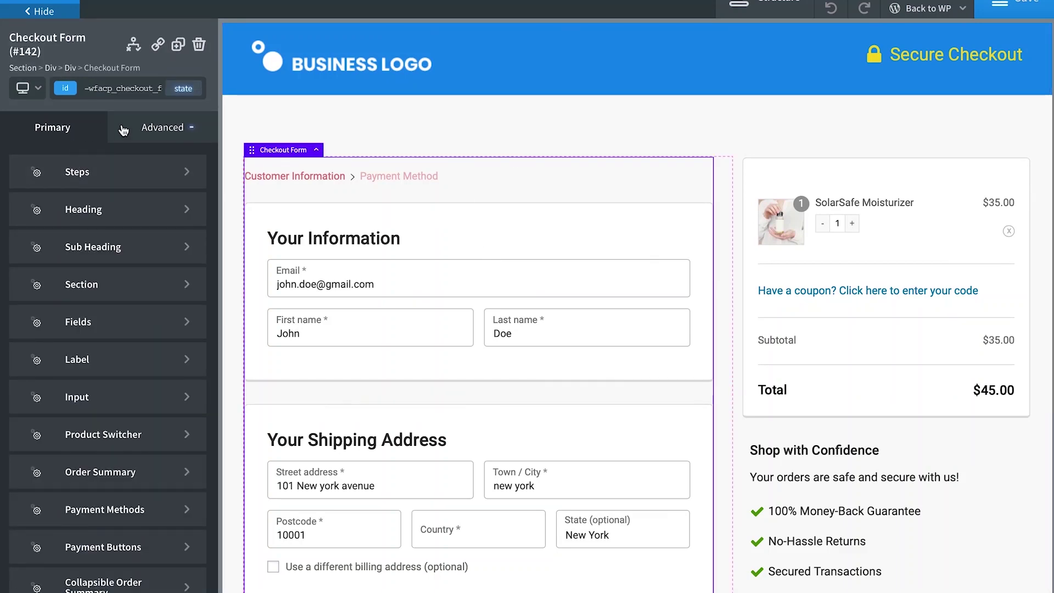
{"action": "scroll", "coordinate": [190, 324], "scroll_direction": "down", "scroll_amount": 1}
{"action": "scroll", "coordinate": [125, 326], "scroll_direction": "up", "scroll_amount": 1}
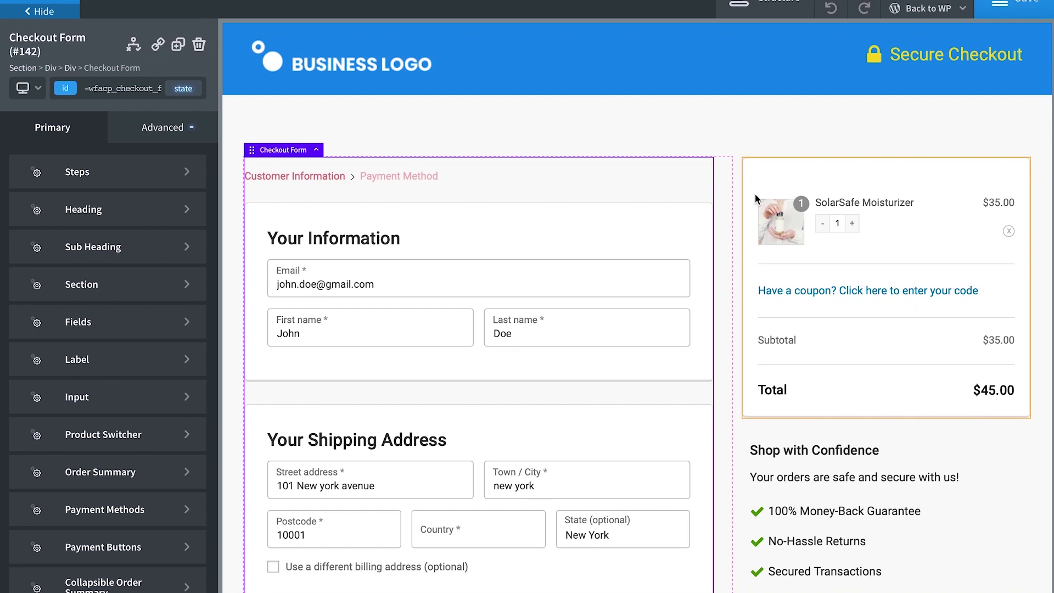
- Select the mini cart beside the checkout form and examine its cart display options
{"action": "left_click", "coordinate": [767, 178]}
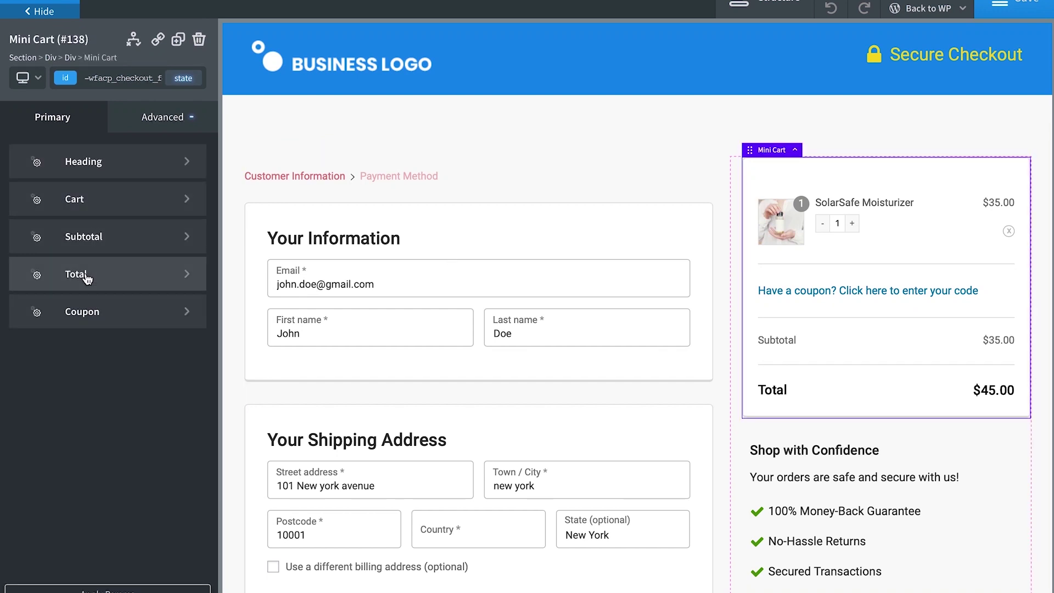
{"action": "left_click", "coordinate": [104, 198]}
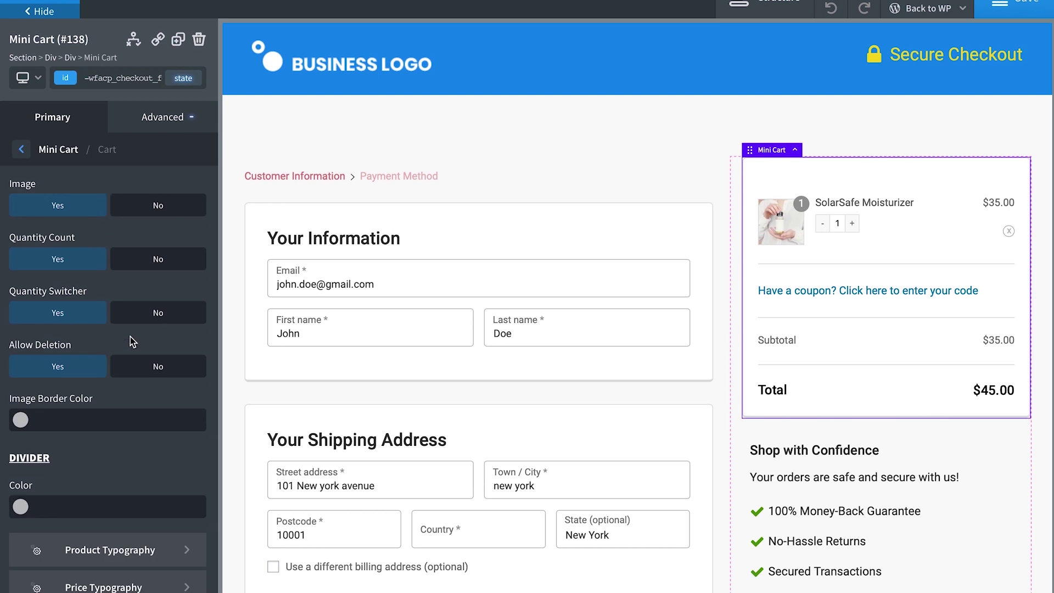
{"action": "scroll", "coordinate": [130, 337], "scroll_direction": "down", "scroll_amount": 2}
{"action": "scroll", "coordinate": [130, 337], "scroll_direction": "up", "scroll_amount": 2}
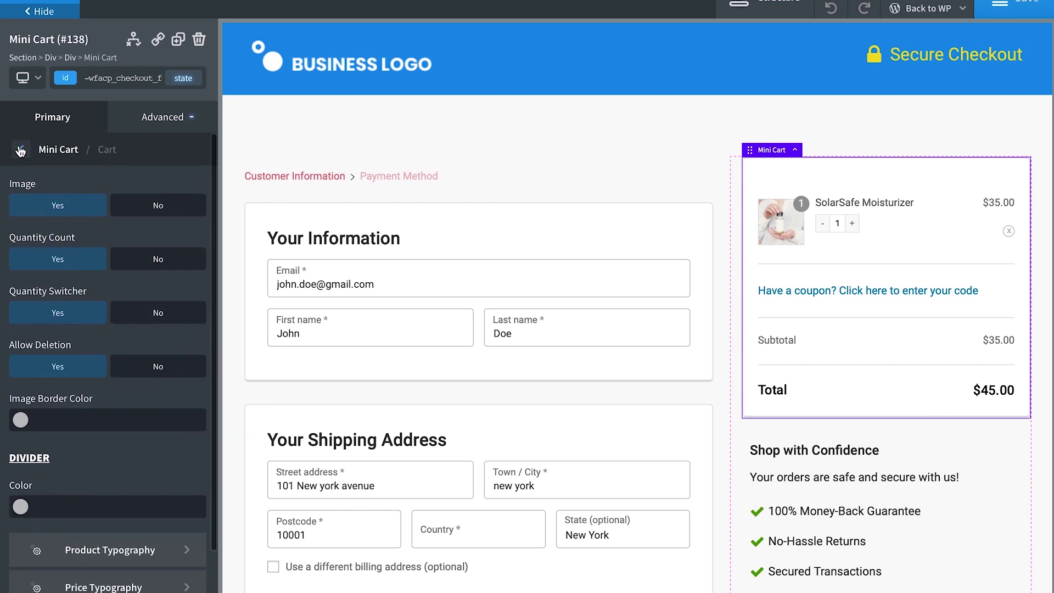
{"action": "left_click", "coordinate": [17, 152]}
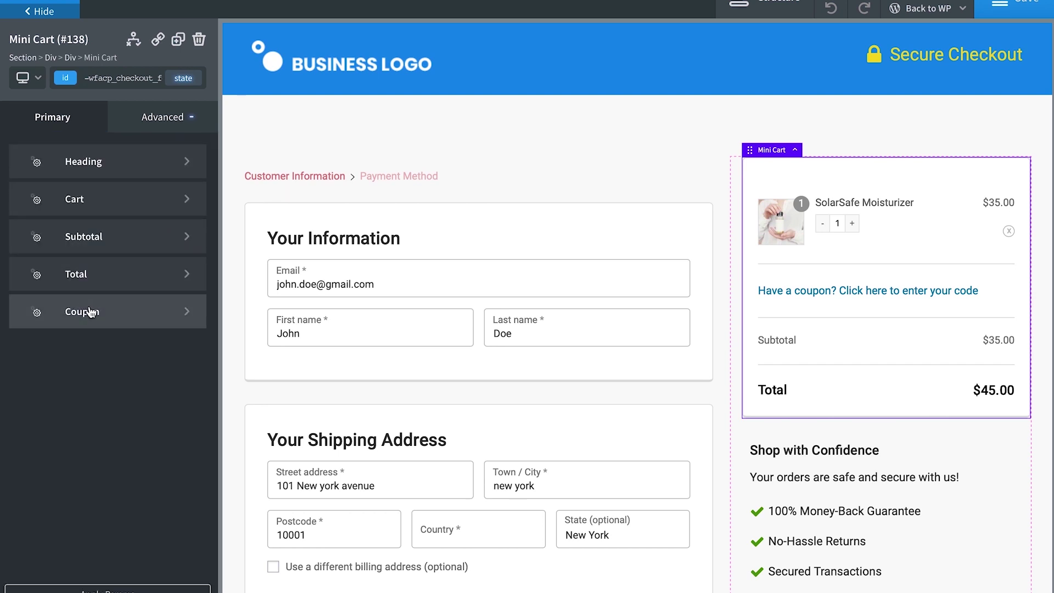
- Examine the checkout form's Customer Information step, advance to its Payment Method step to review it, and return to the first step
{"action": "scroll", "coordinate": [407, 379], "scroll_direction": "down", "scroll_amount": 1}
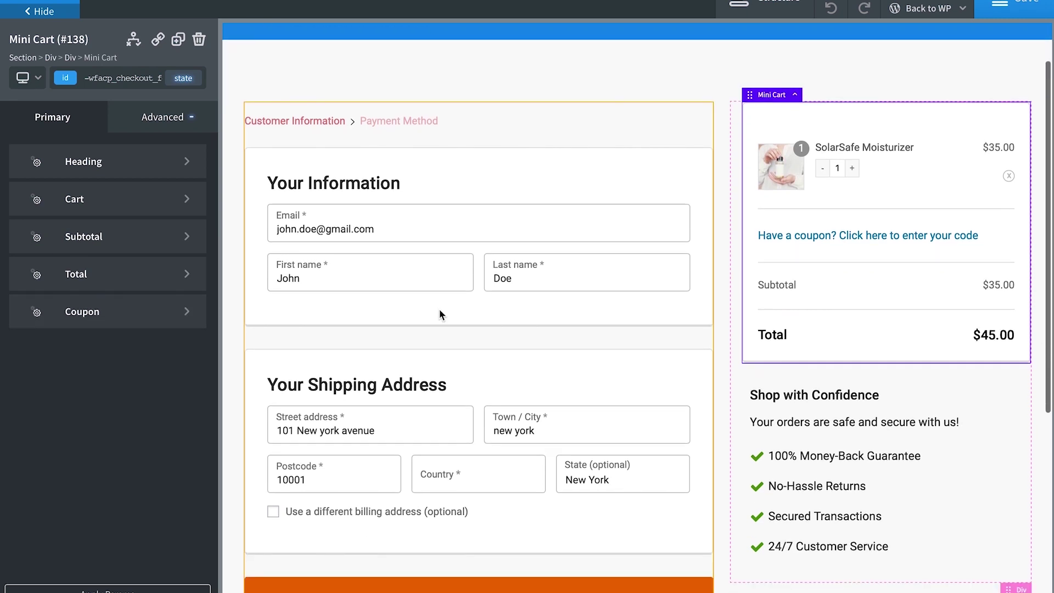
{"action": "scroll", "coordinate": [434, 442], "scroll_direction": "down", "scroll_amount": 3}
{"action": "scroll", "coordinate": [434, 442], "scroll_direction": "up", "scroll_amount": 4}
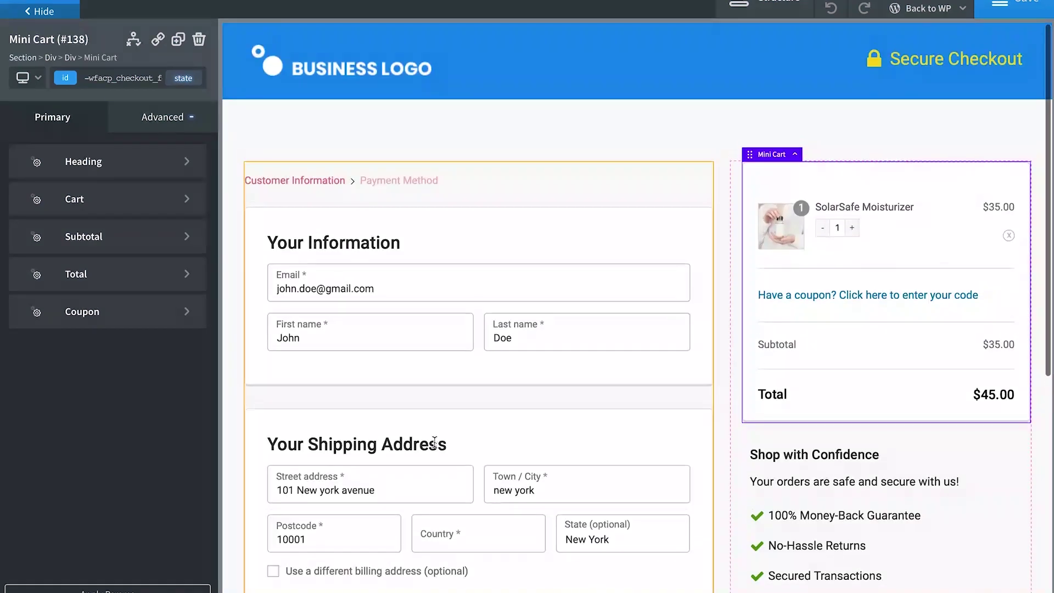
{"action": "scroll", "coordinate": [434, 441], "scroll_direction": "down", "scroll_amount": 2}
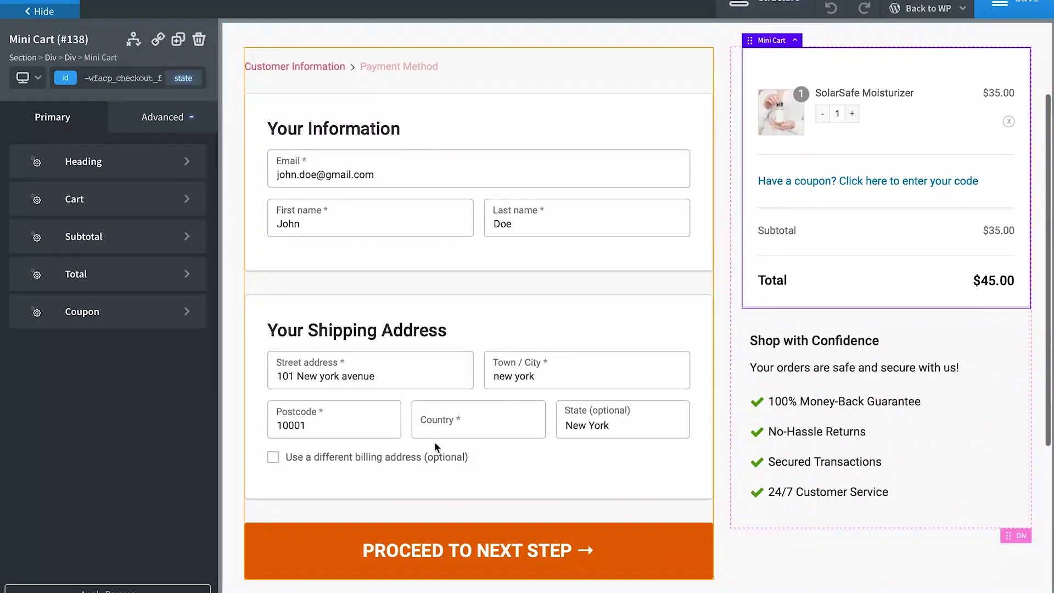
{"action": "left_click", "coordinate": [444, 549]}
{"action": "scroll", "coordinate": [500, 418], "scroll_direction": "down", "scroll_amount": 8}
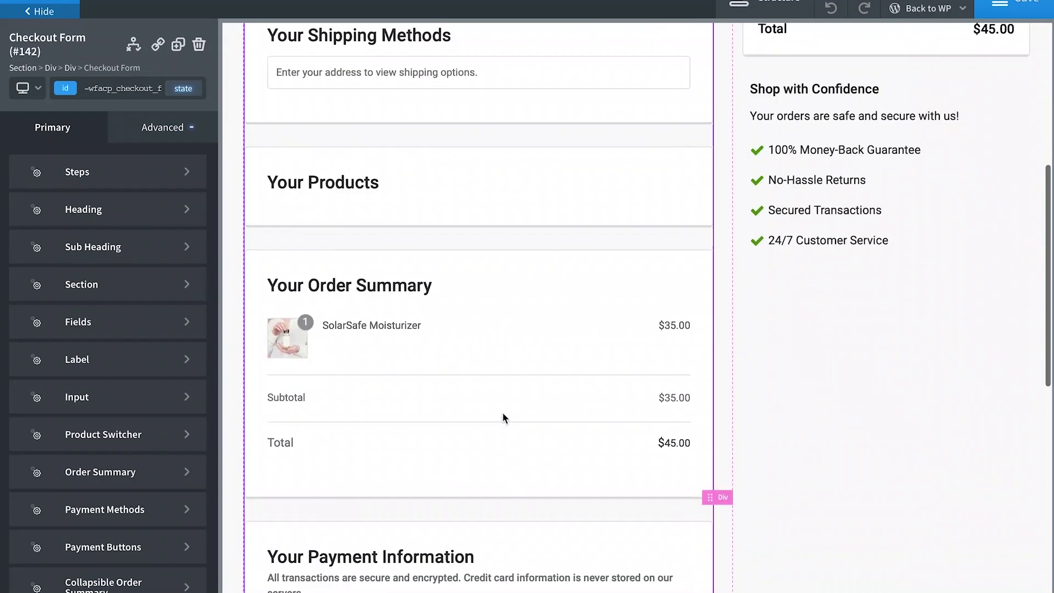
{"action": "scroll", "coordinate": [501, 418], "scroll_direction": "down", "scroll_amount": 2}
{"action": "scroll", "coordinate": [501, 419], "scroll_direction": "up", "scroll_amount": 12}
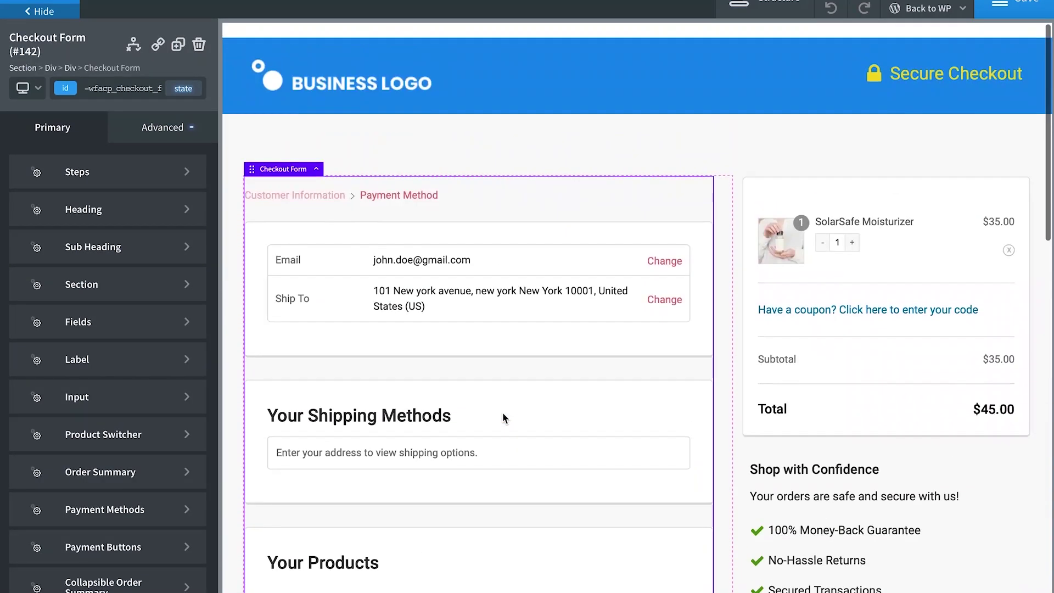
{"action": "scroll", "coordinate": [501, 419], "scroll_direction": "down", "scroll_amount": 1}
{"action": "left_click", "coordinate": [318, 190]}
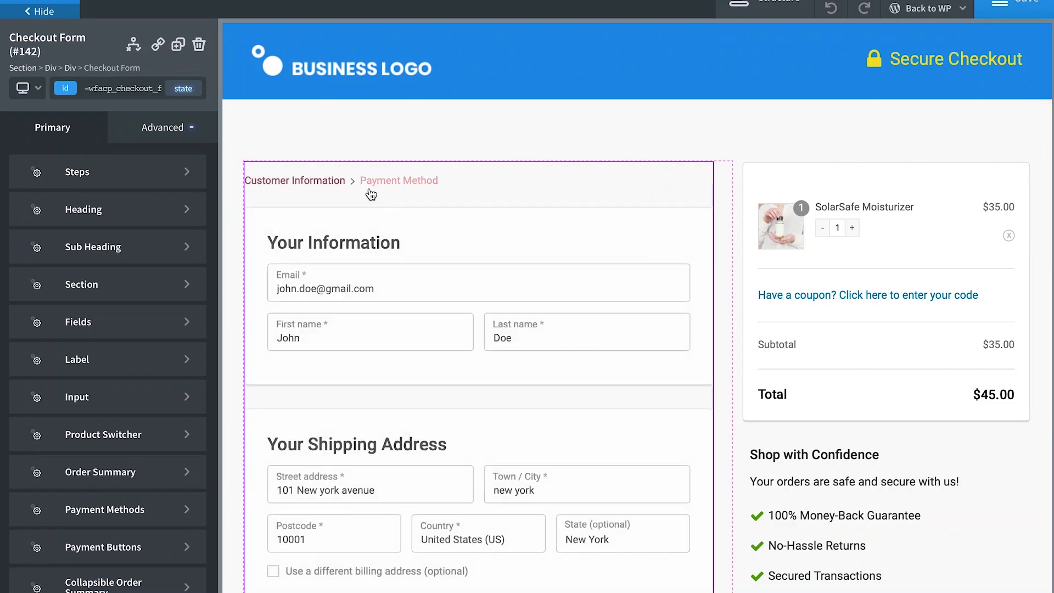
{"action": "scroll", "coordinate": [430, 241], "scroll_direction": "down", "scroll_amount": 1}
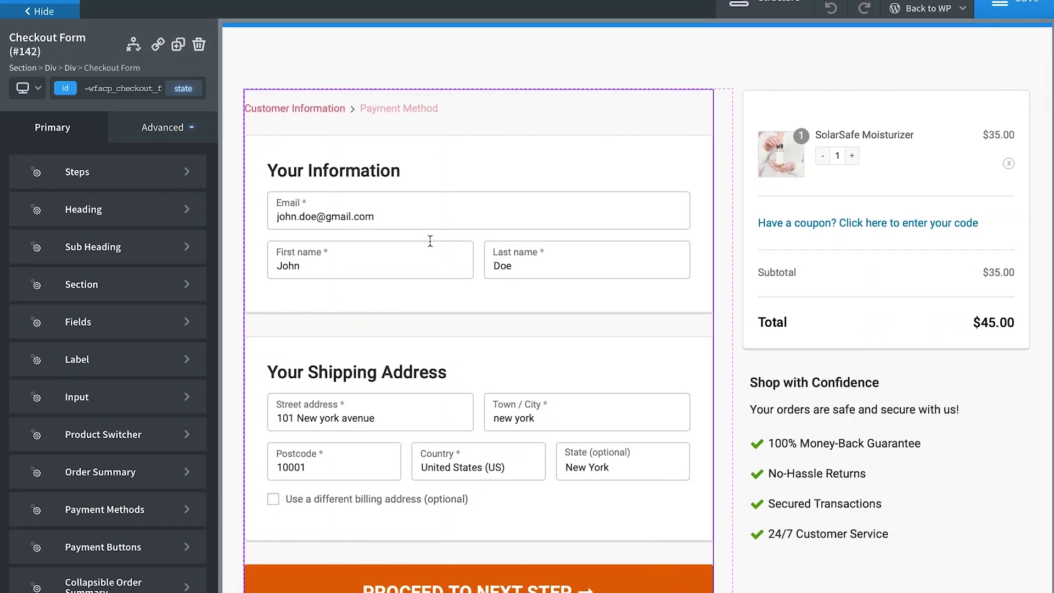